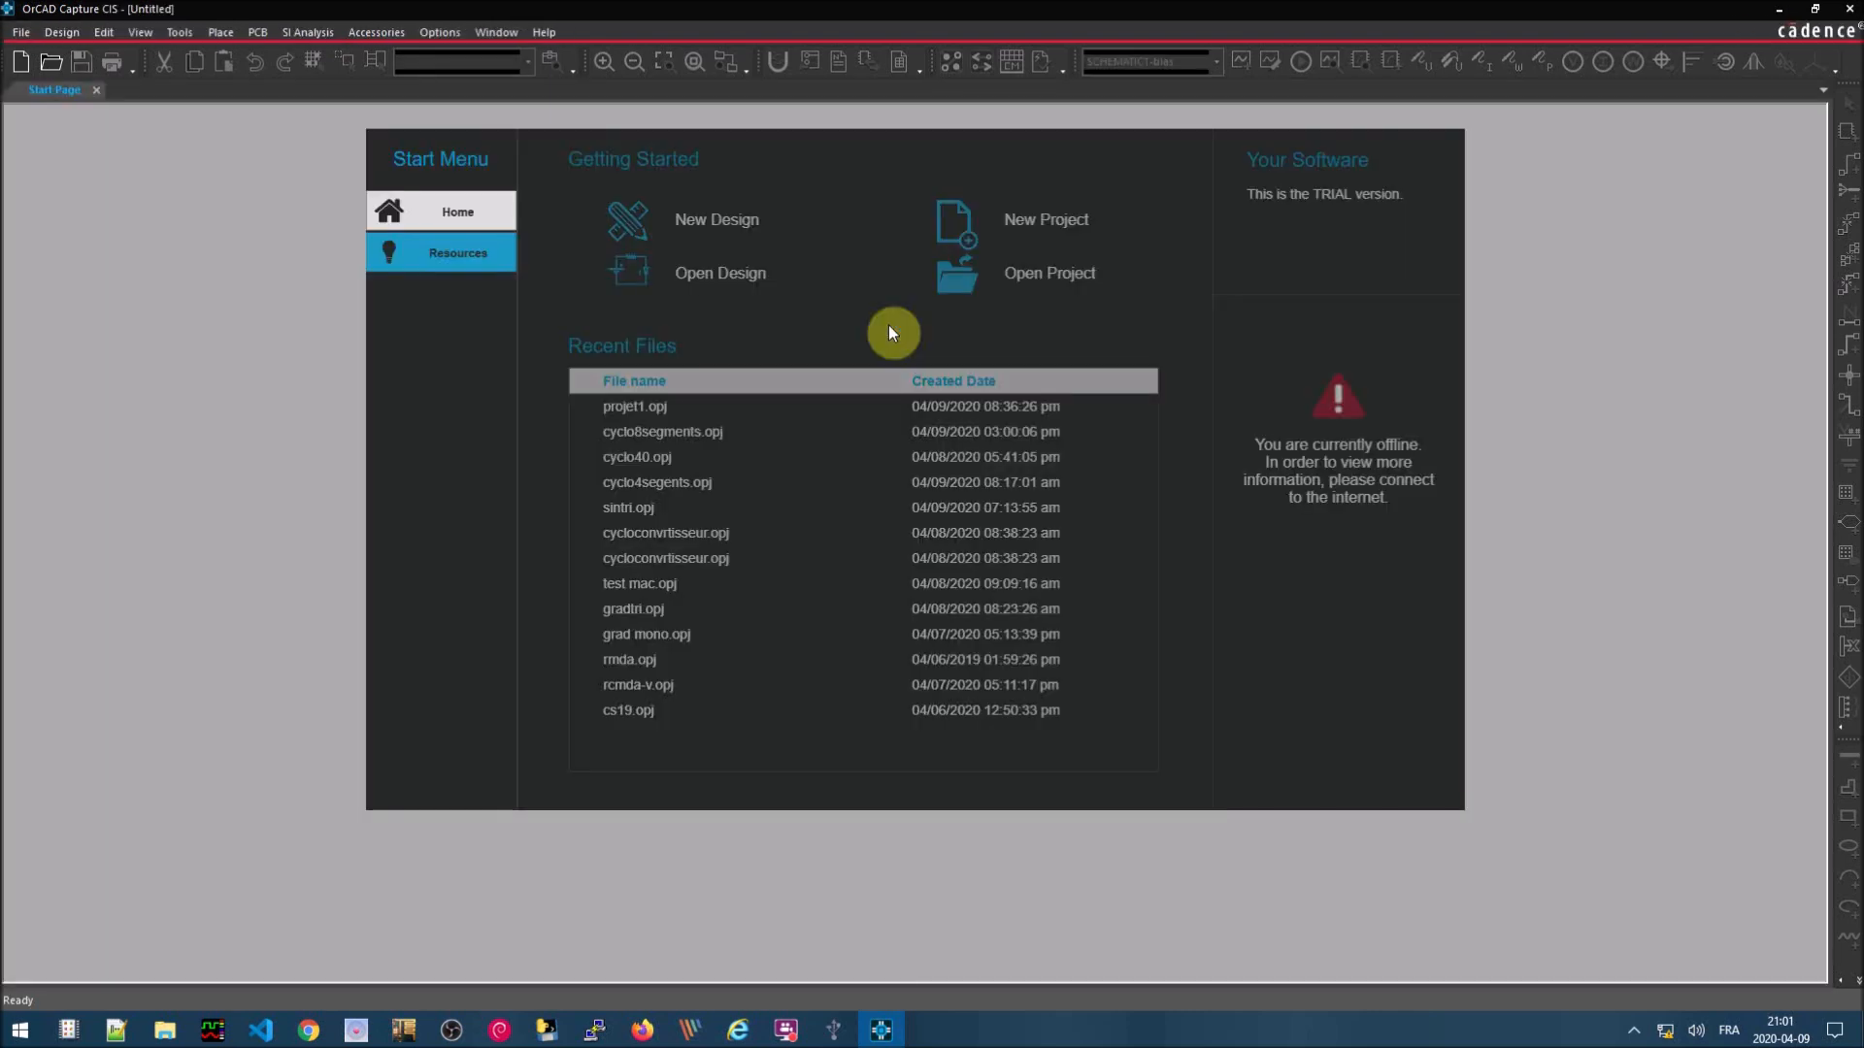
# - Close the start page and start a new project
pyautogui.click(96, 89)
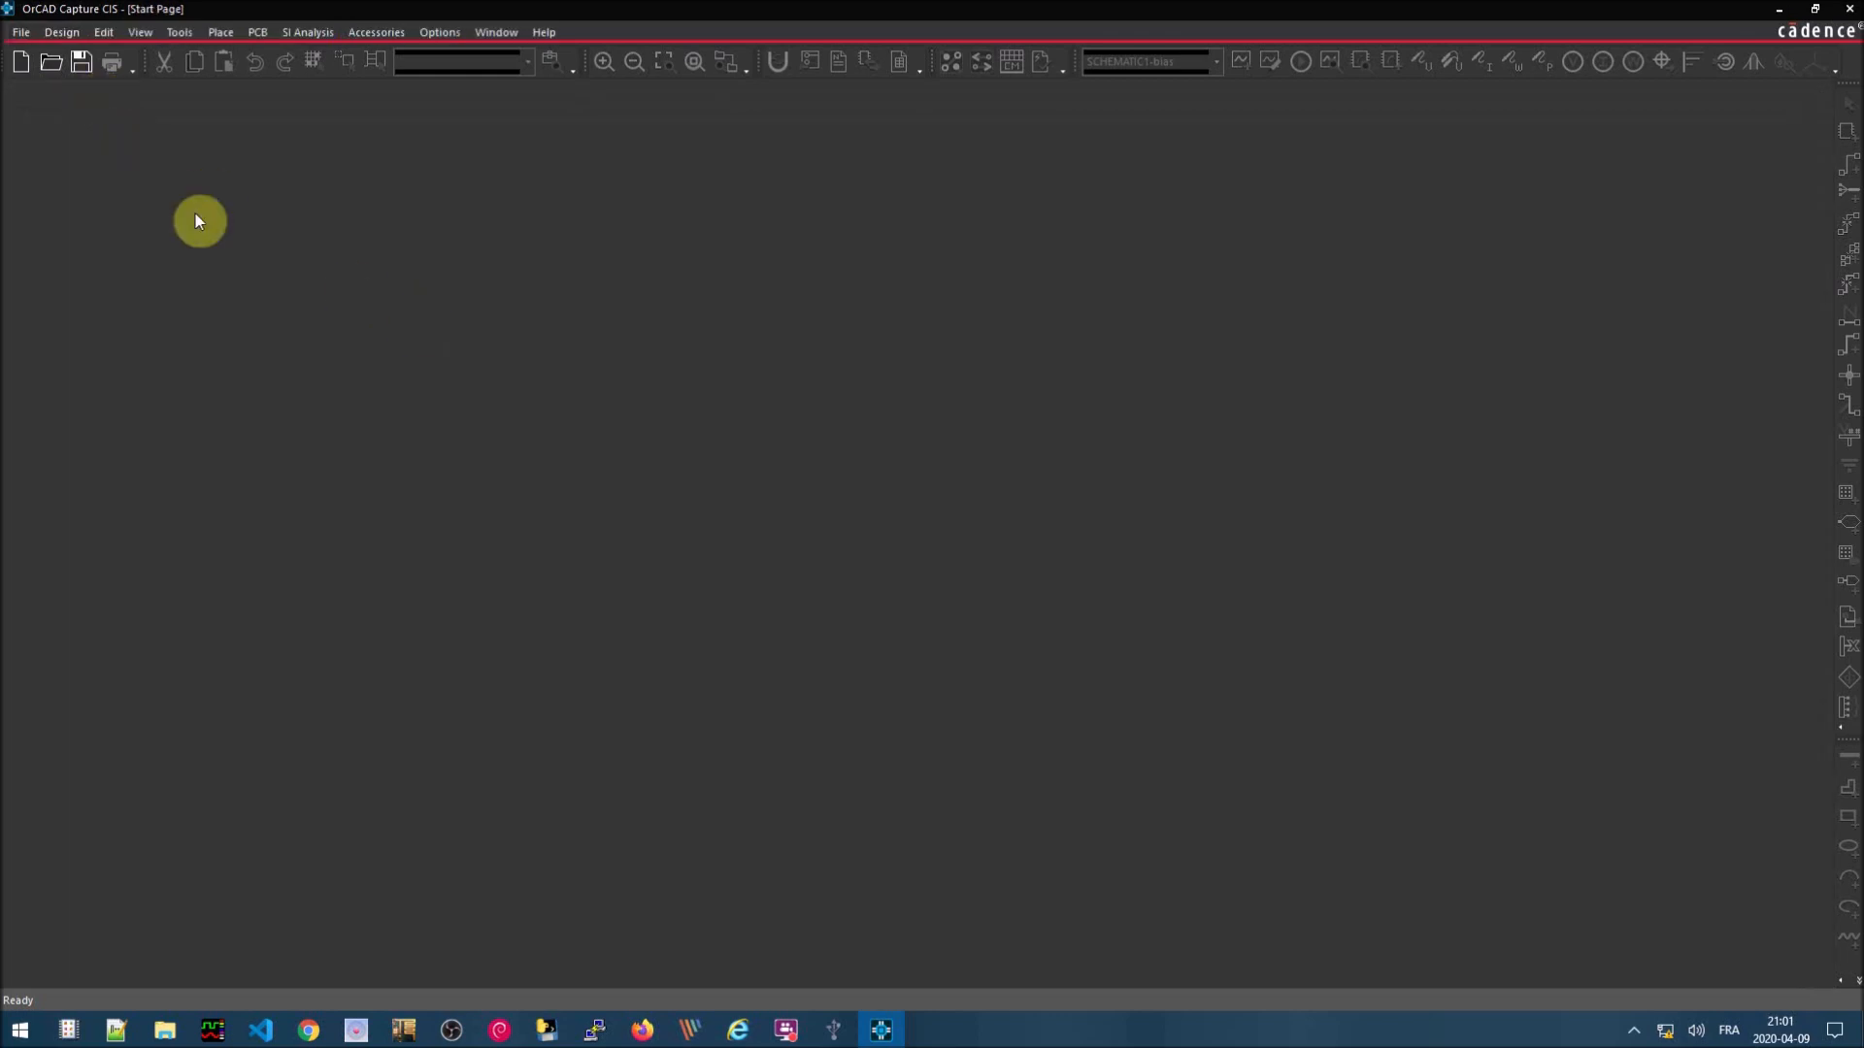
pyautogui.click(20, 32)
pyautogui.moveTo(35, 58)
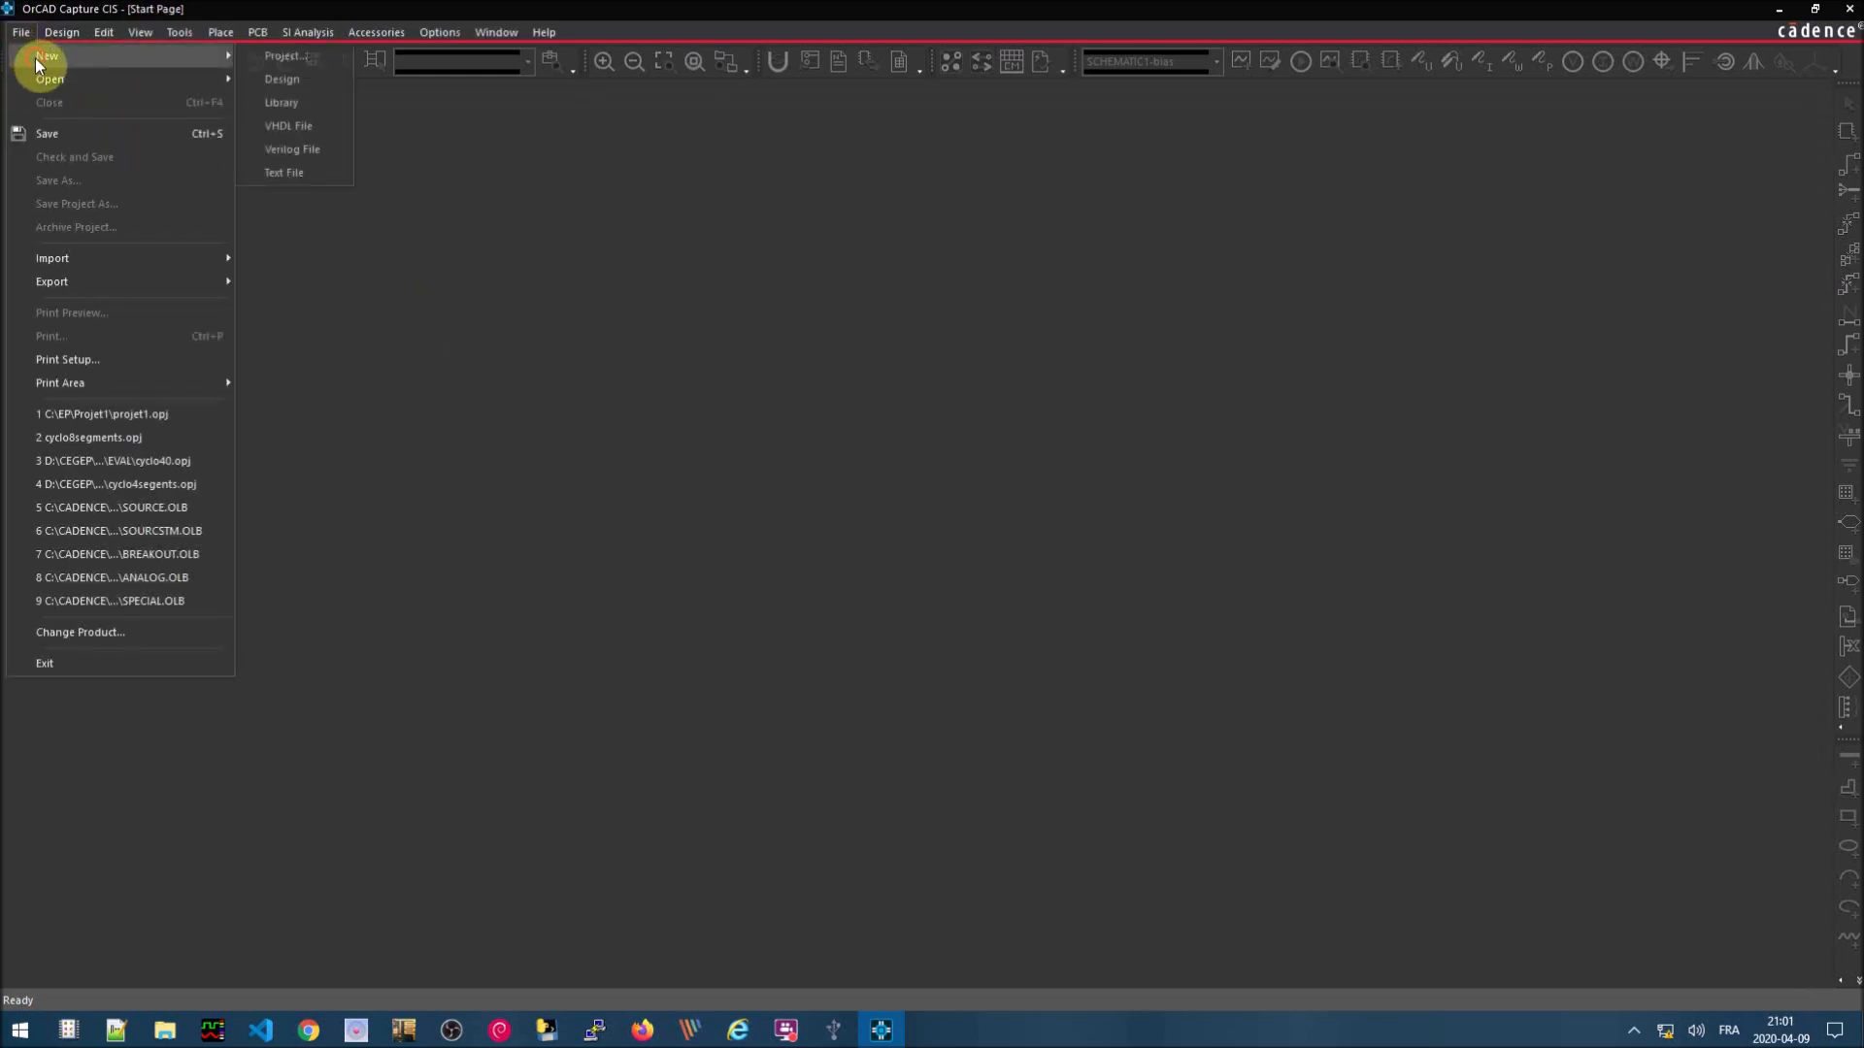
pyautogui.click(269, 58)
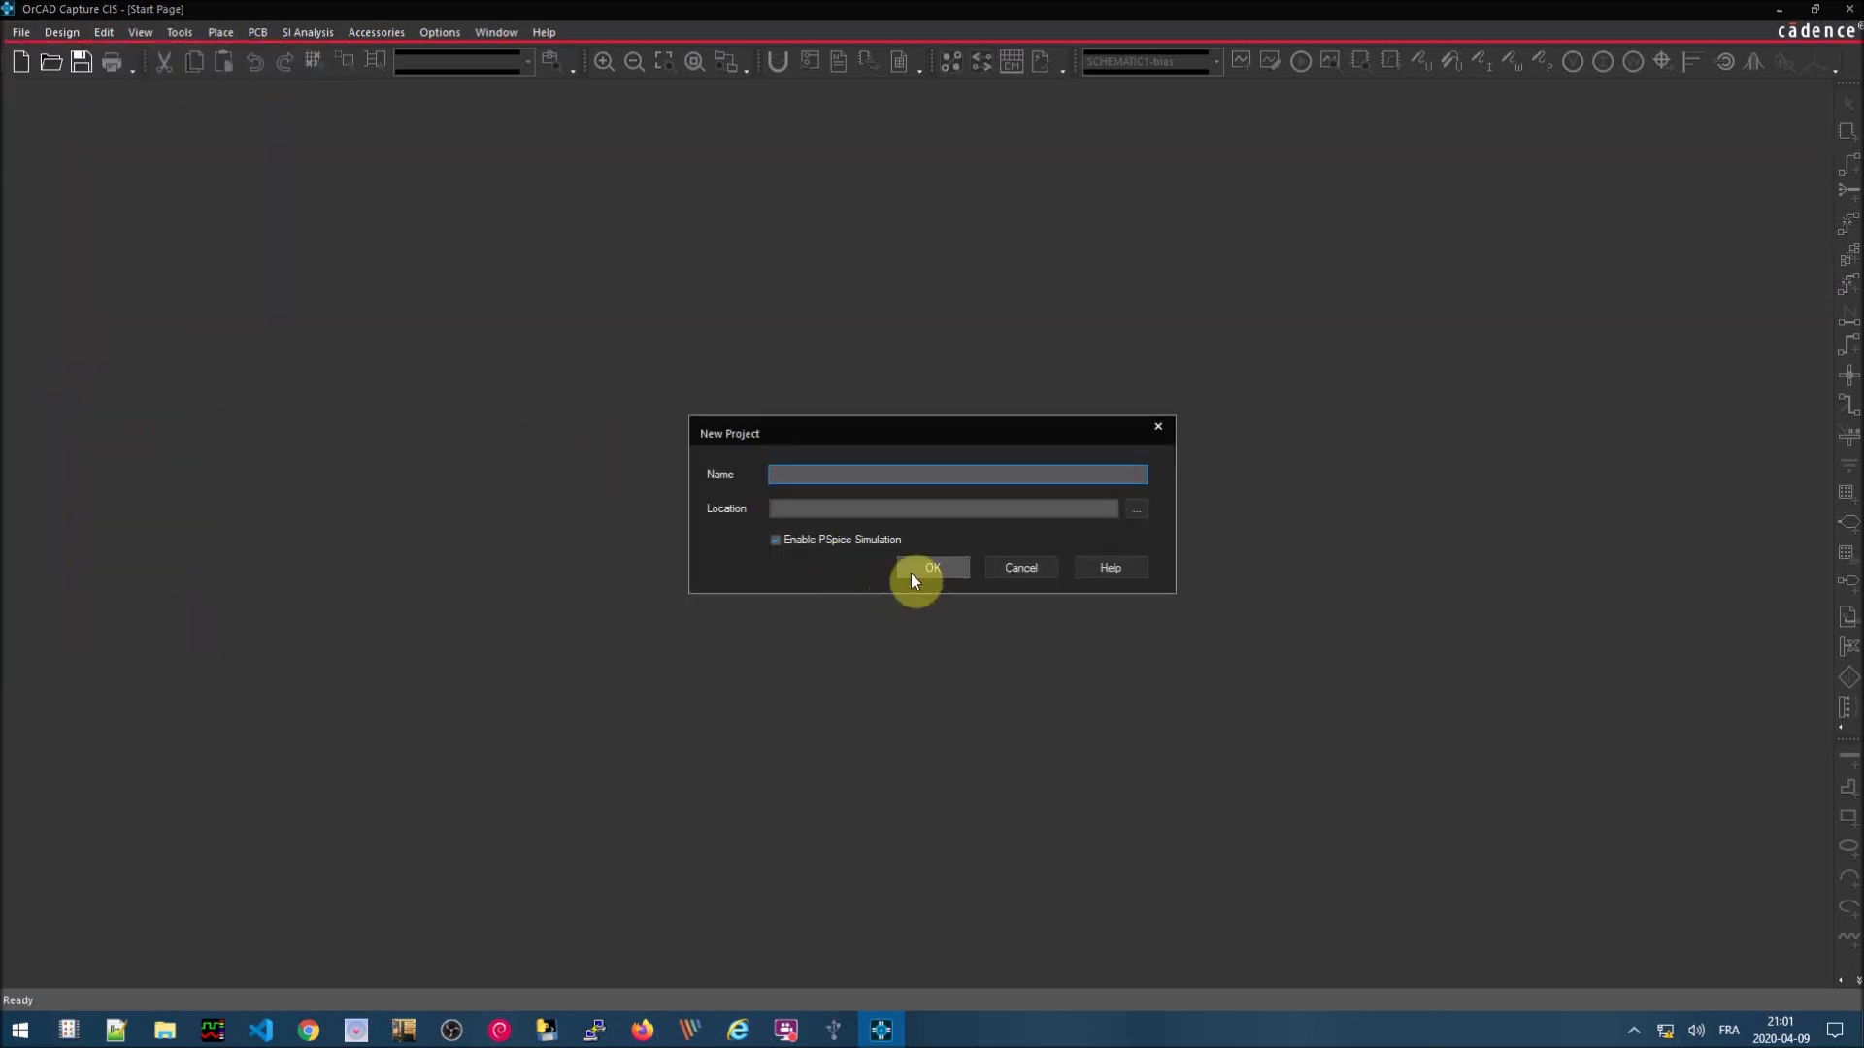
# - Browse for the project location and create a folder named EP on the C: drive
pyautogui.click(1137, 508)
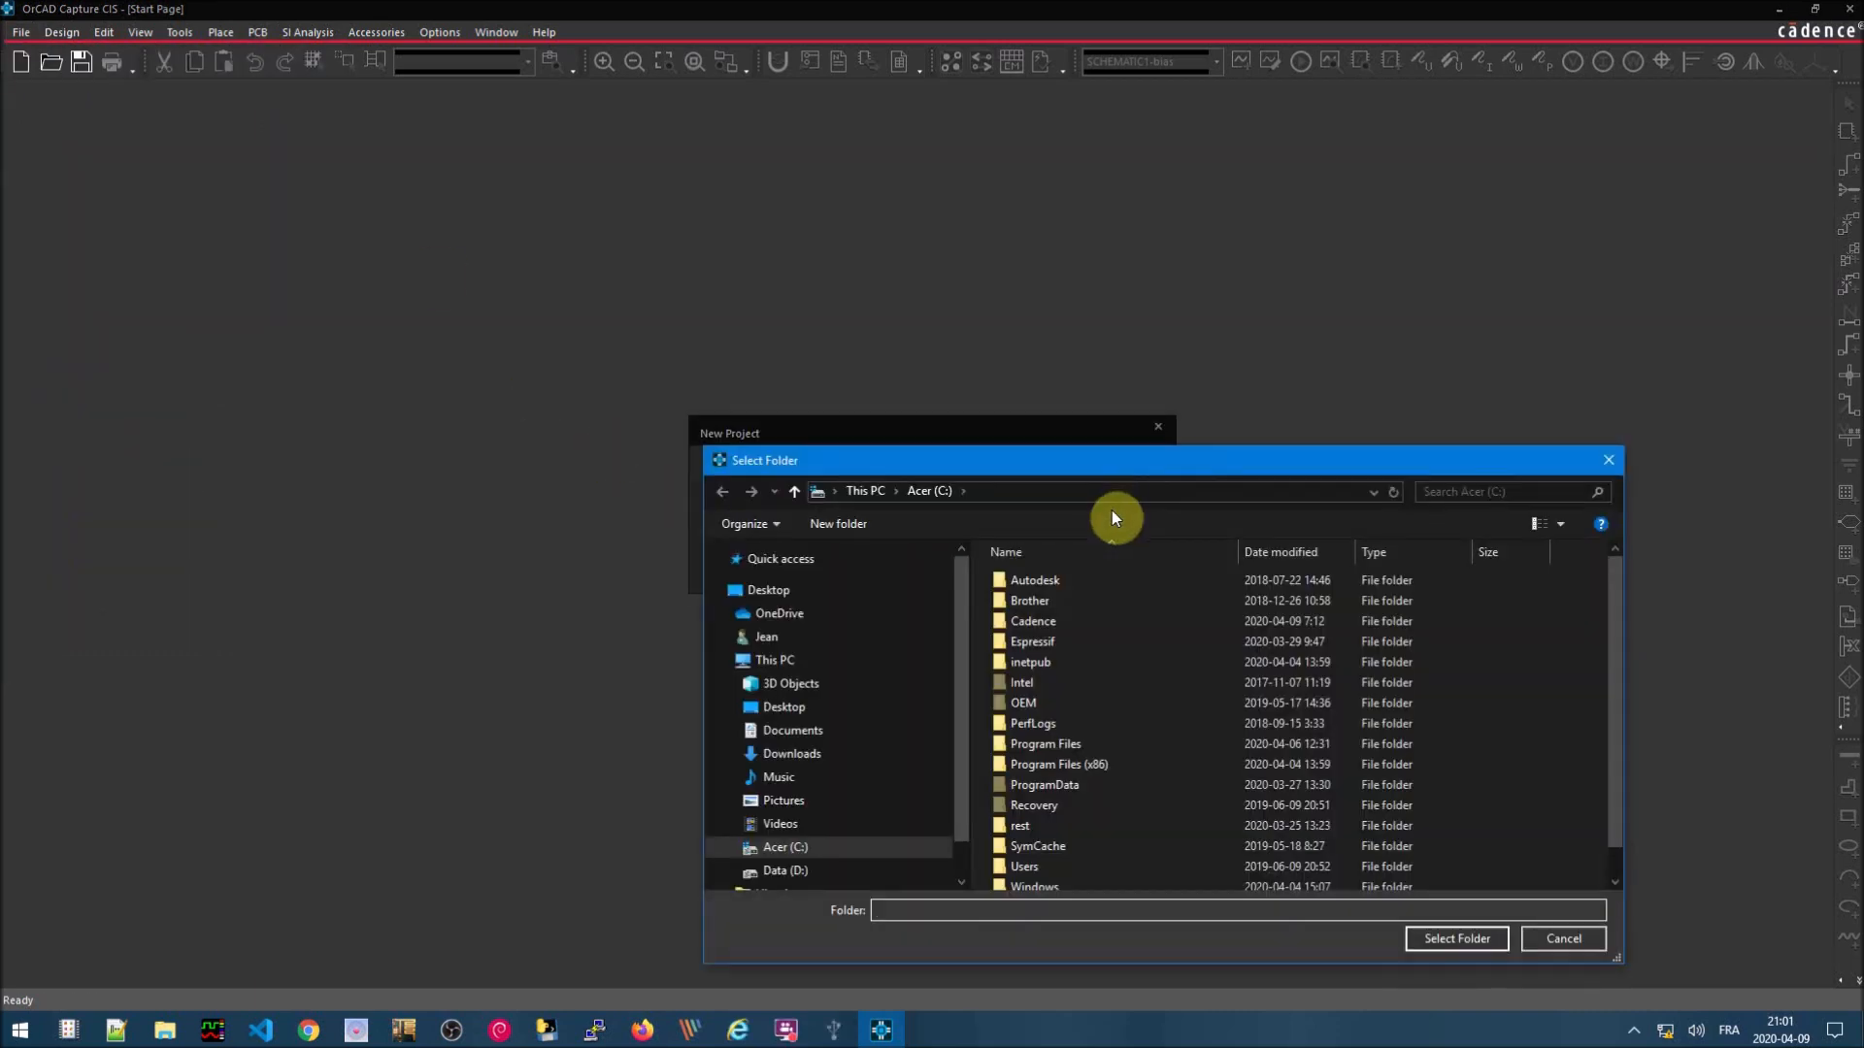
pyautogui.rightClick(797, 853)
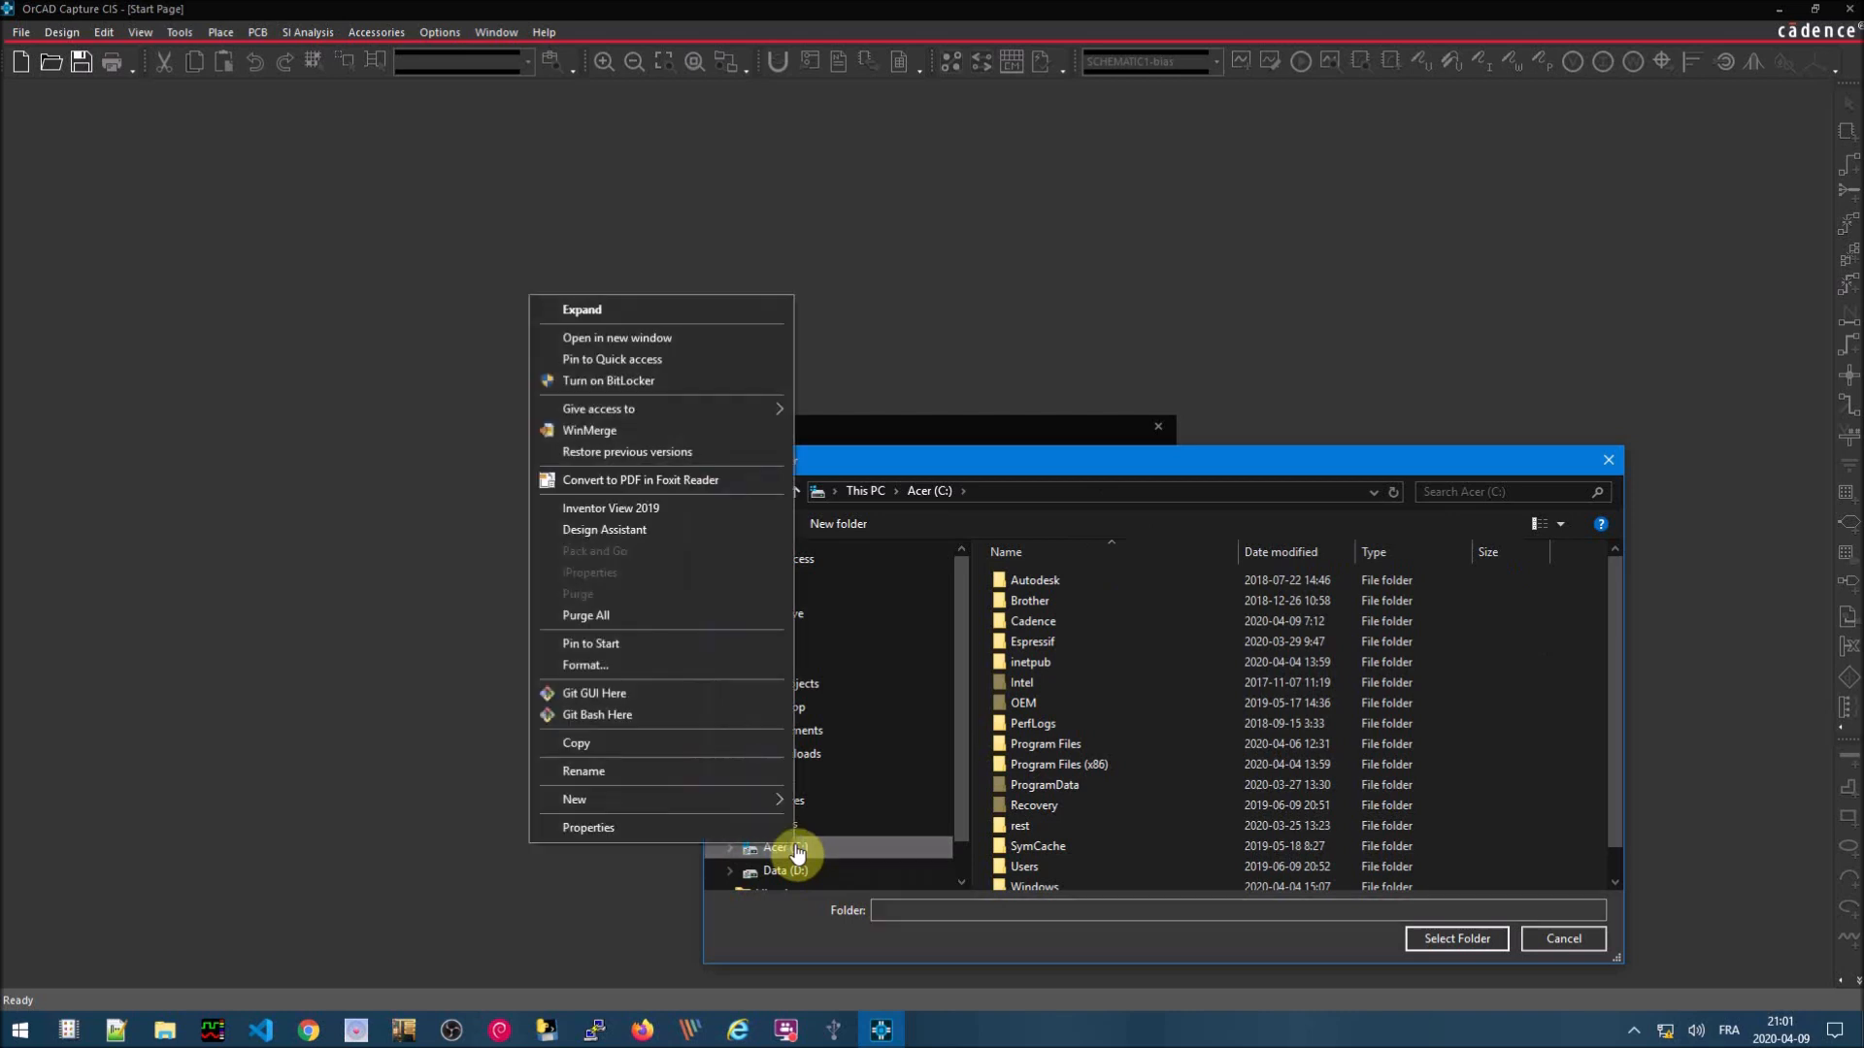
pyautogui.moveTo(714, 811)
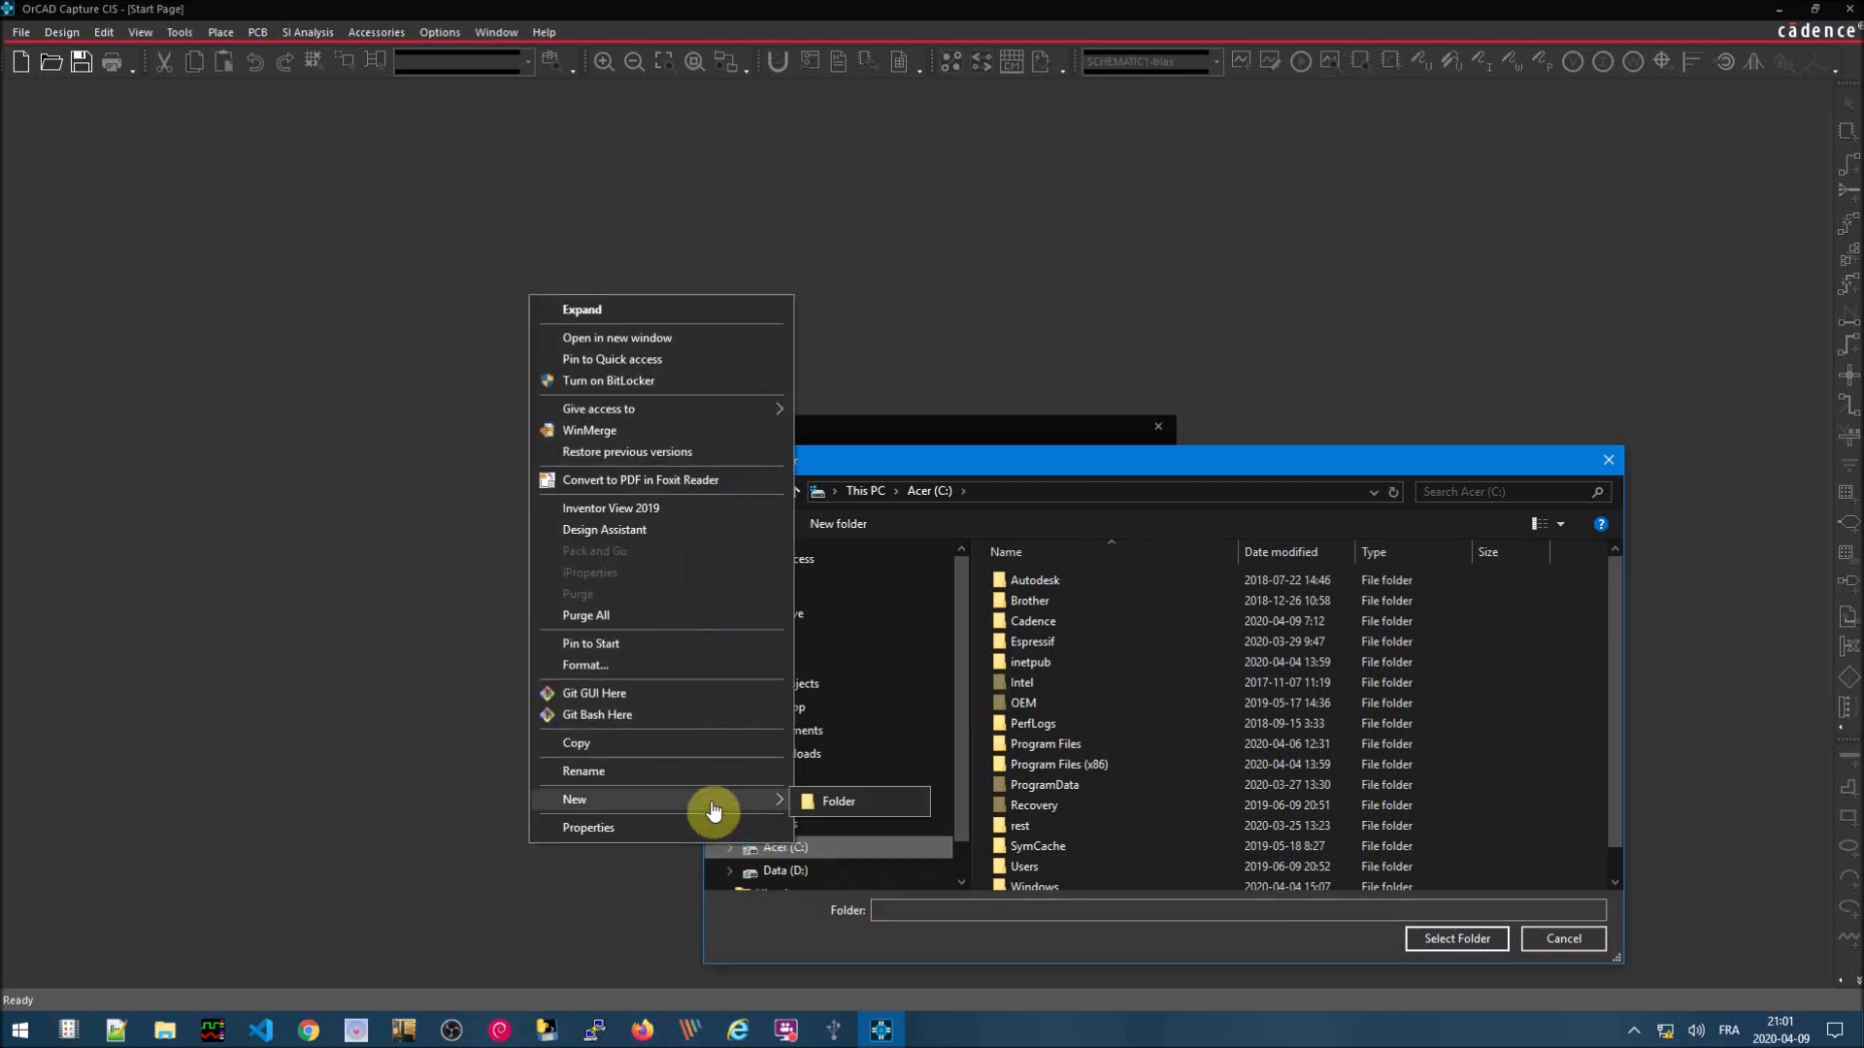
pyautogui.click(854, 804)
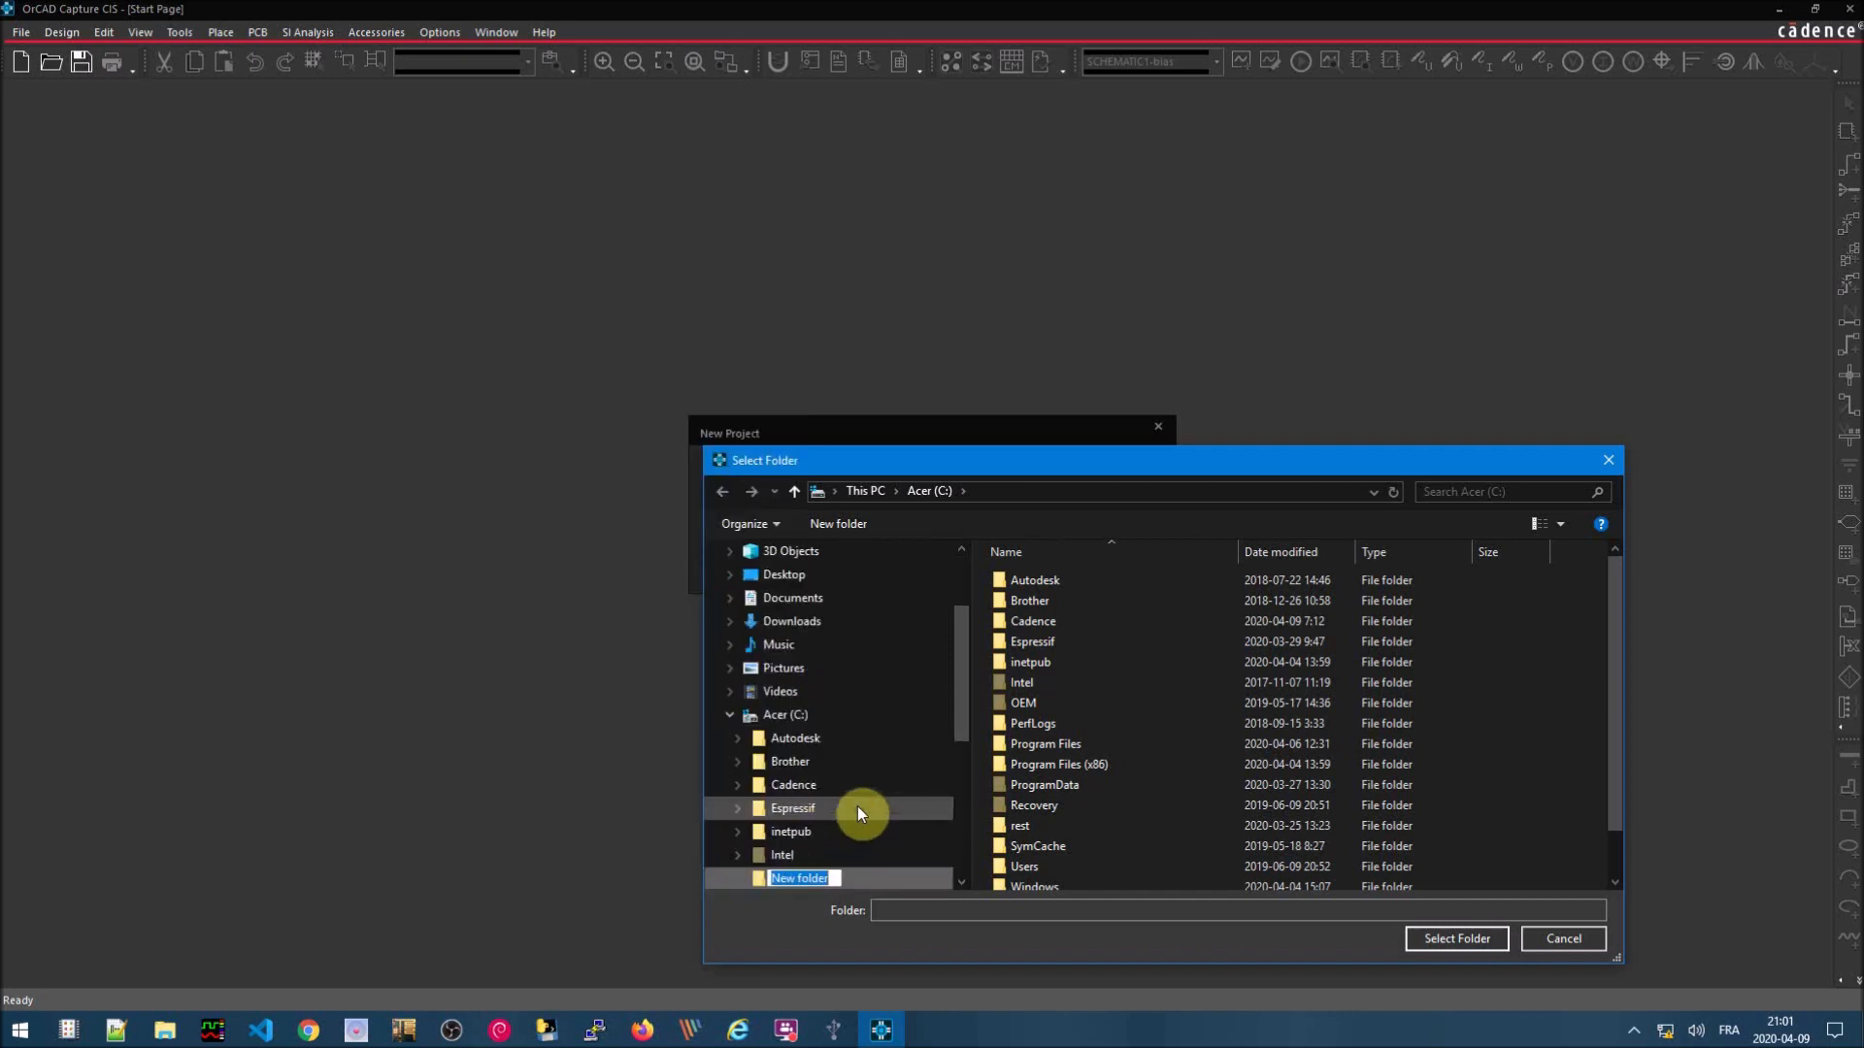
pyautogui.write('EP')
pyautogui.press('Return')
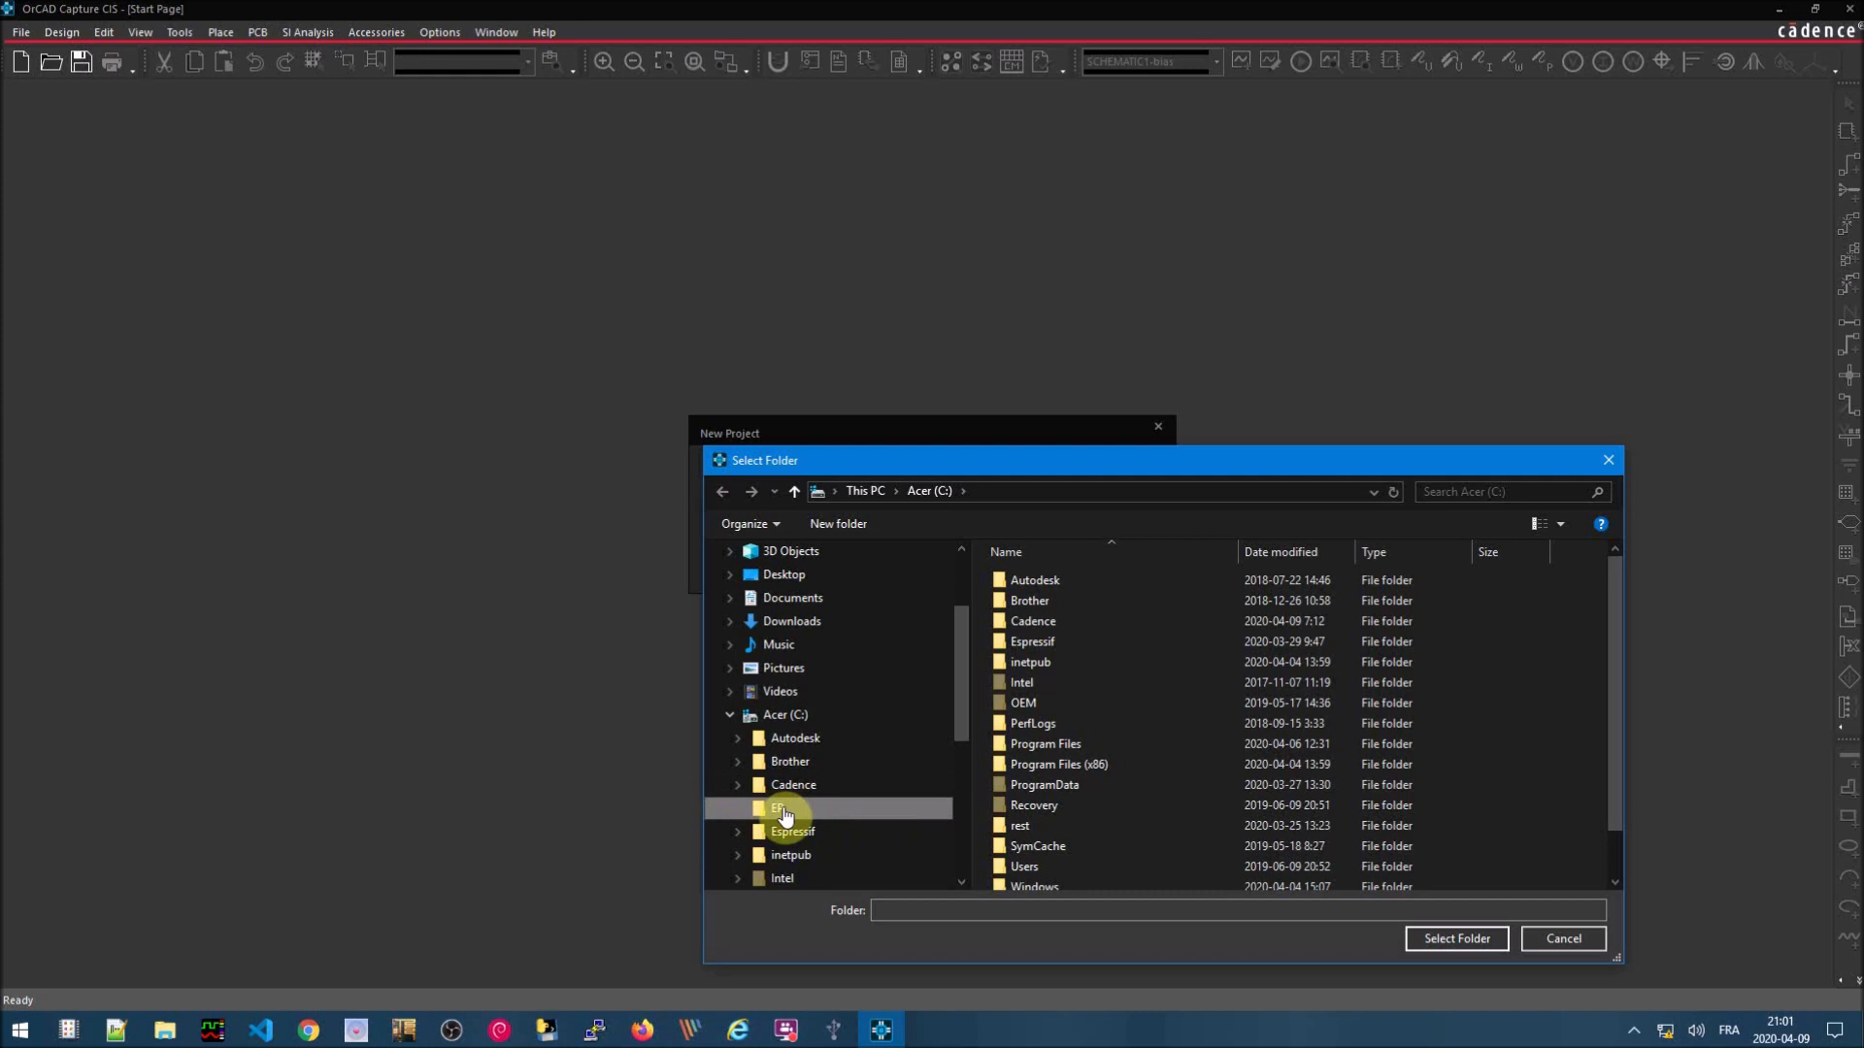
# - Create a Projet1 subfolder inside EP and choose it as the project location
pyautogui.rightClick(786, 816)
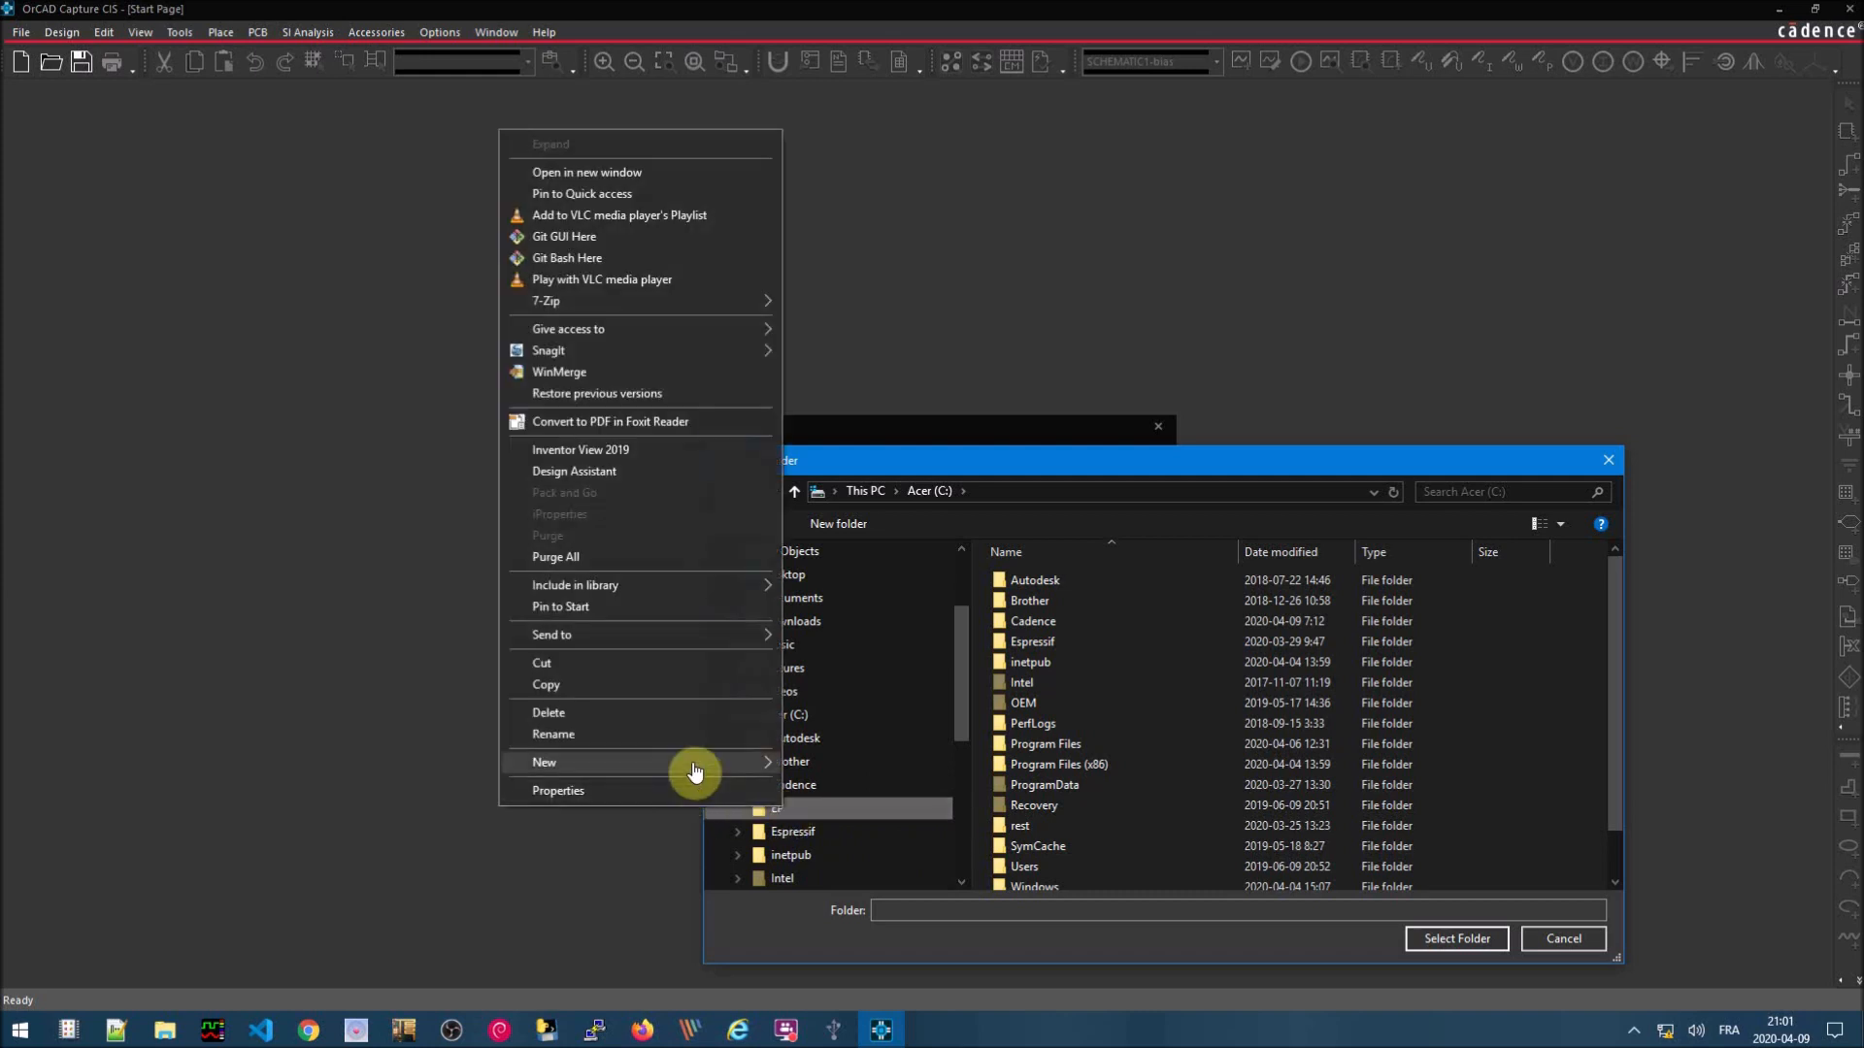
pyautogui.moveTo(695, 770)
pyautogui.click(828, 766)
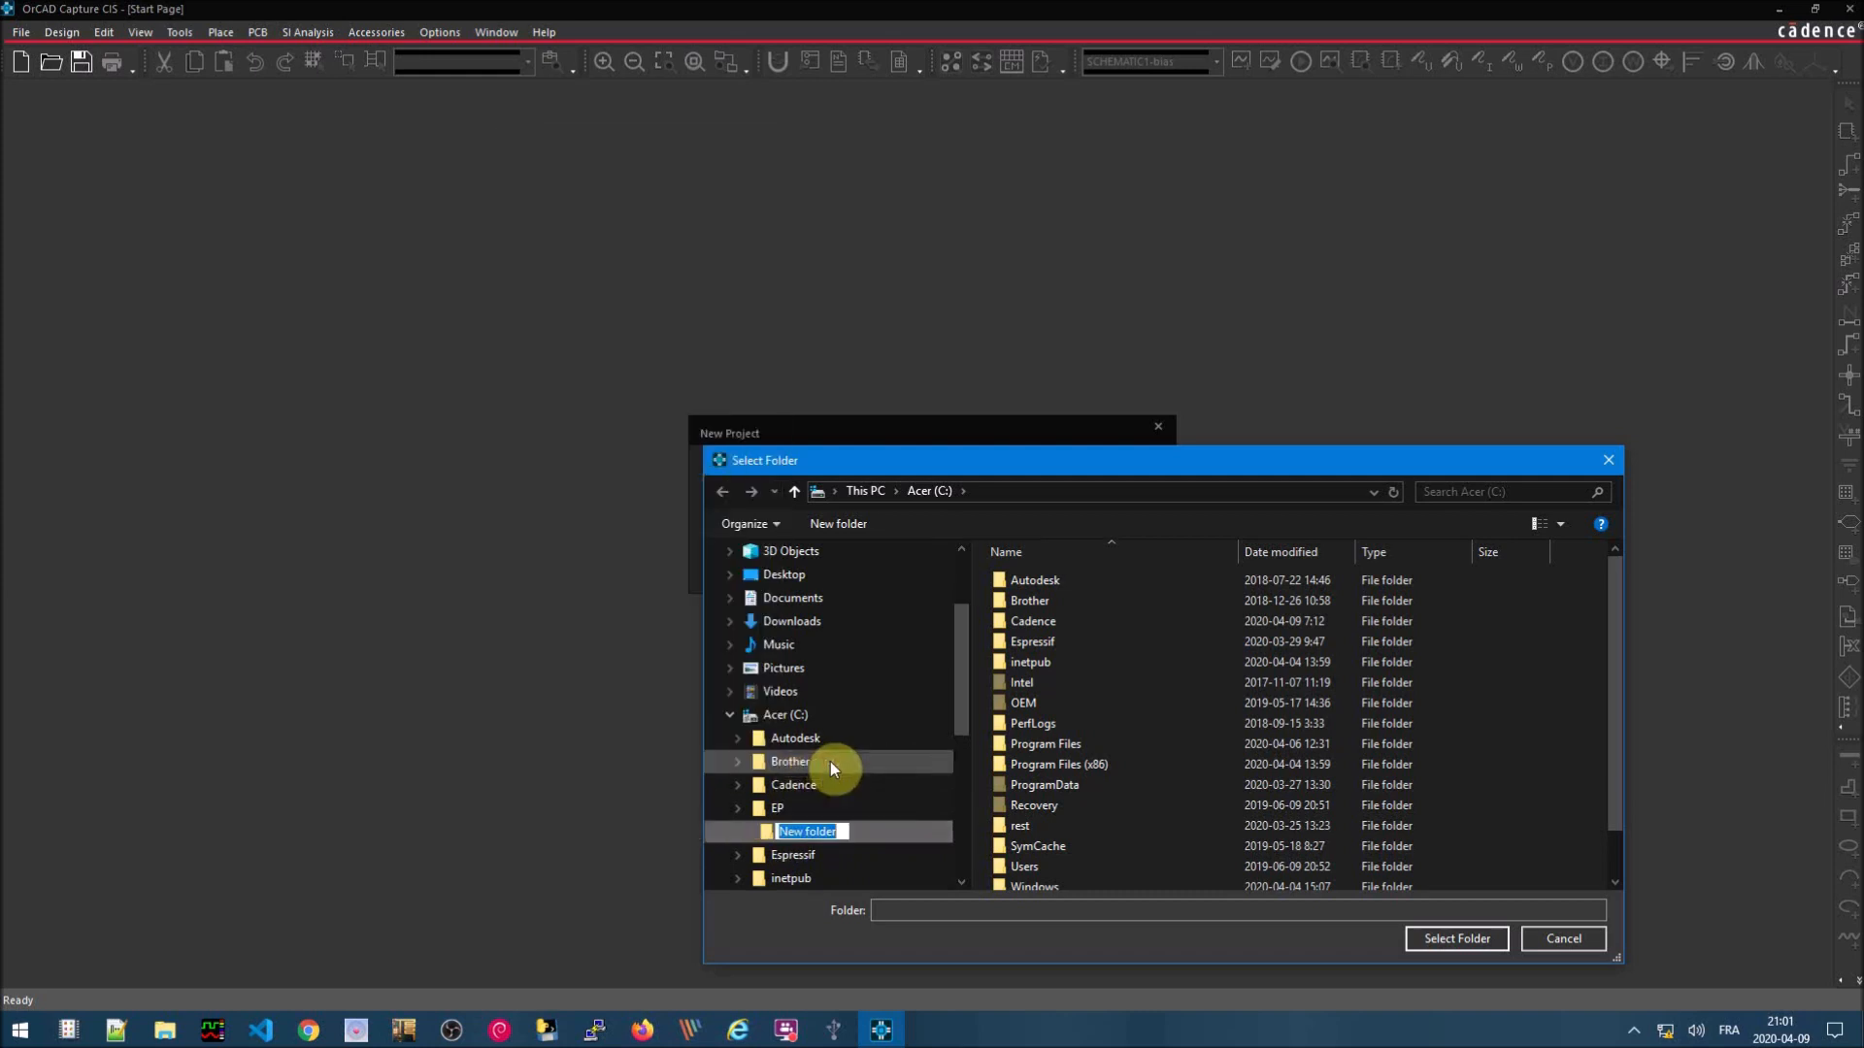
pyautogui.write('P')
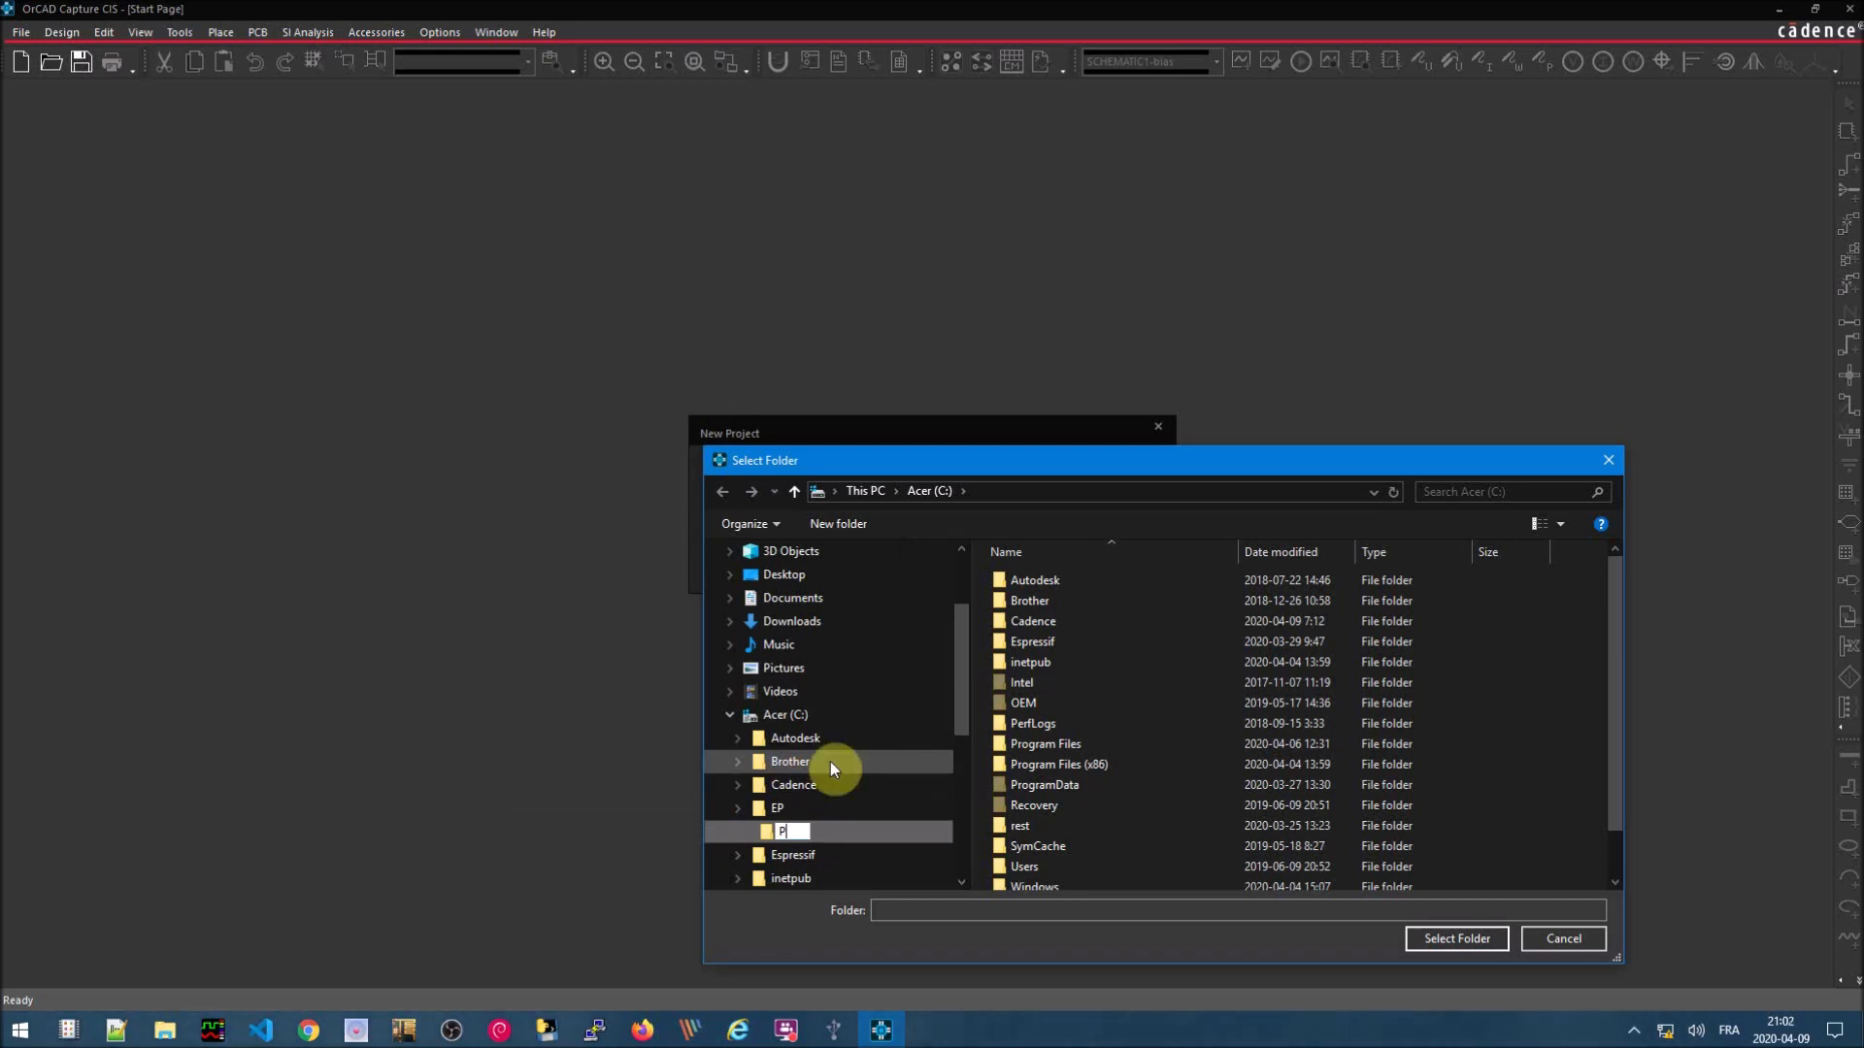
pyautogui.write('rojet1')
pyautogui.press('Return')
pyautogui.click(804, 838)
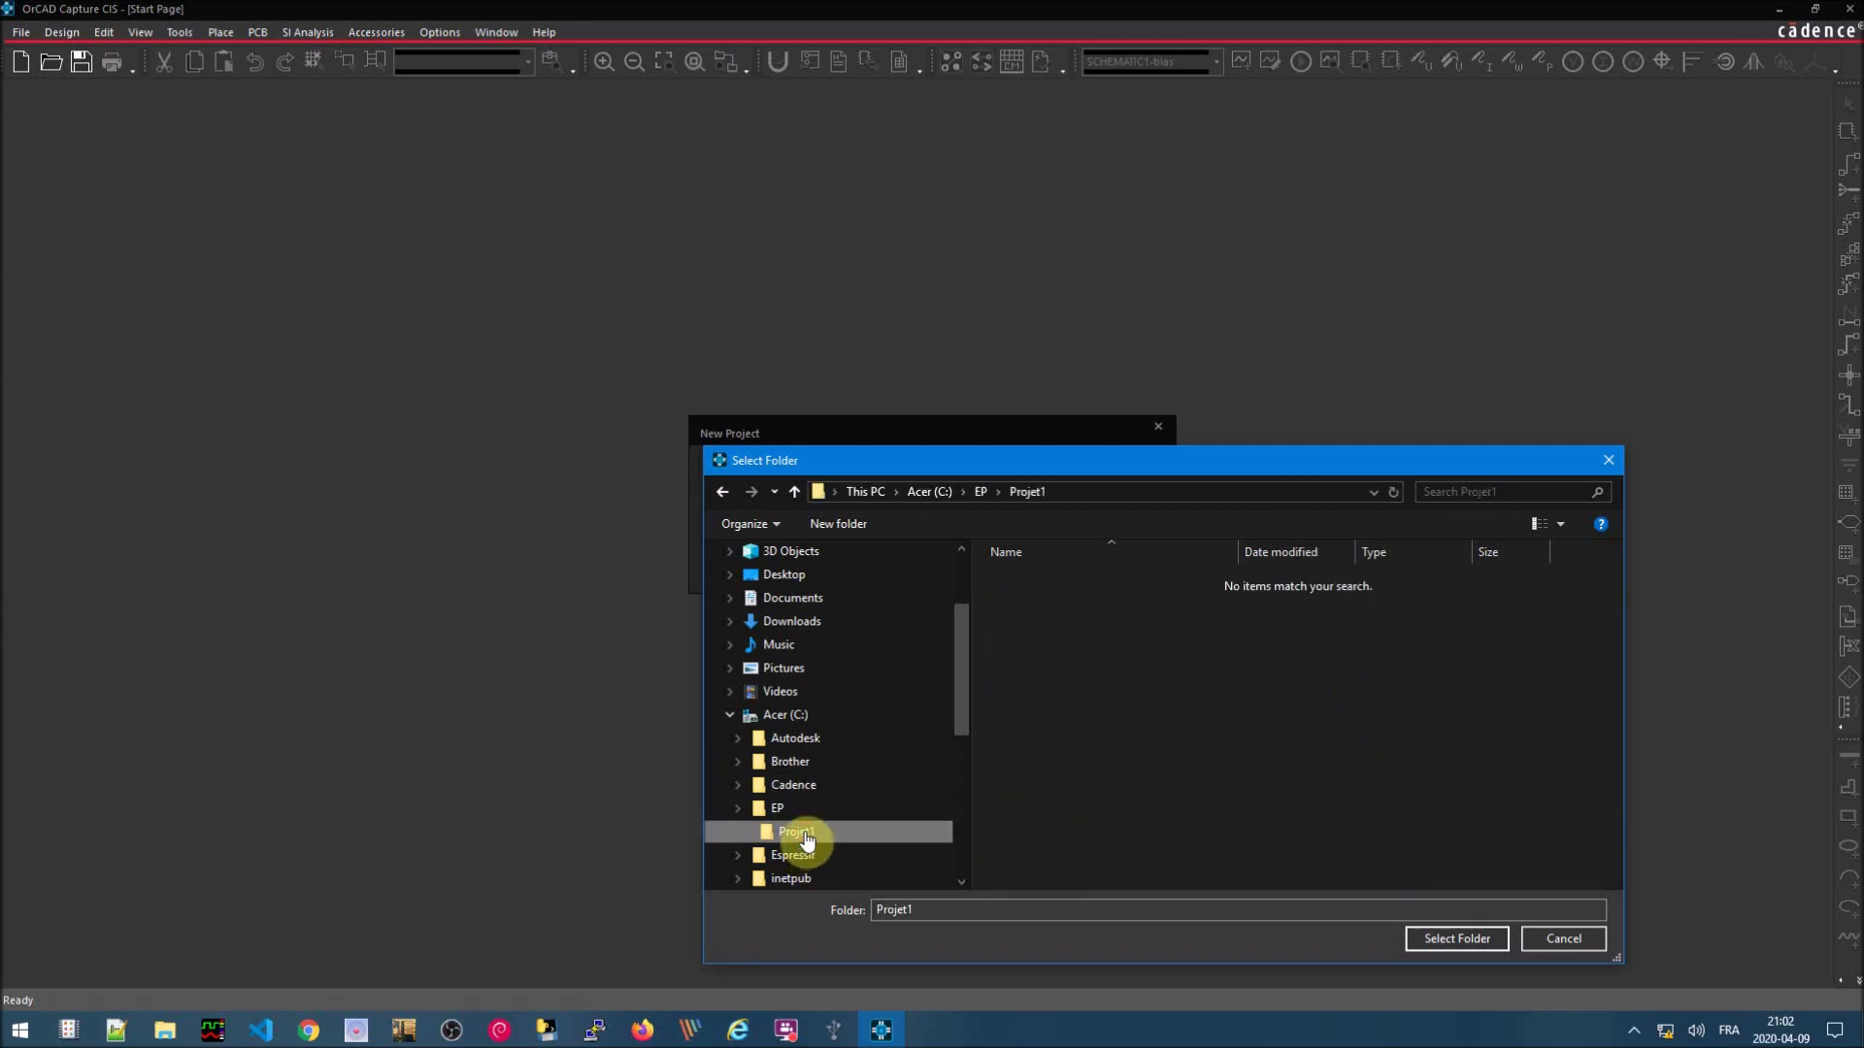
pyautogui.click(1450, 940)
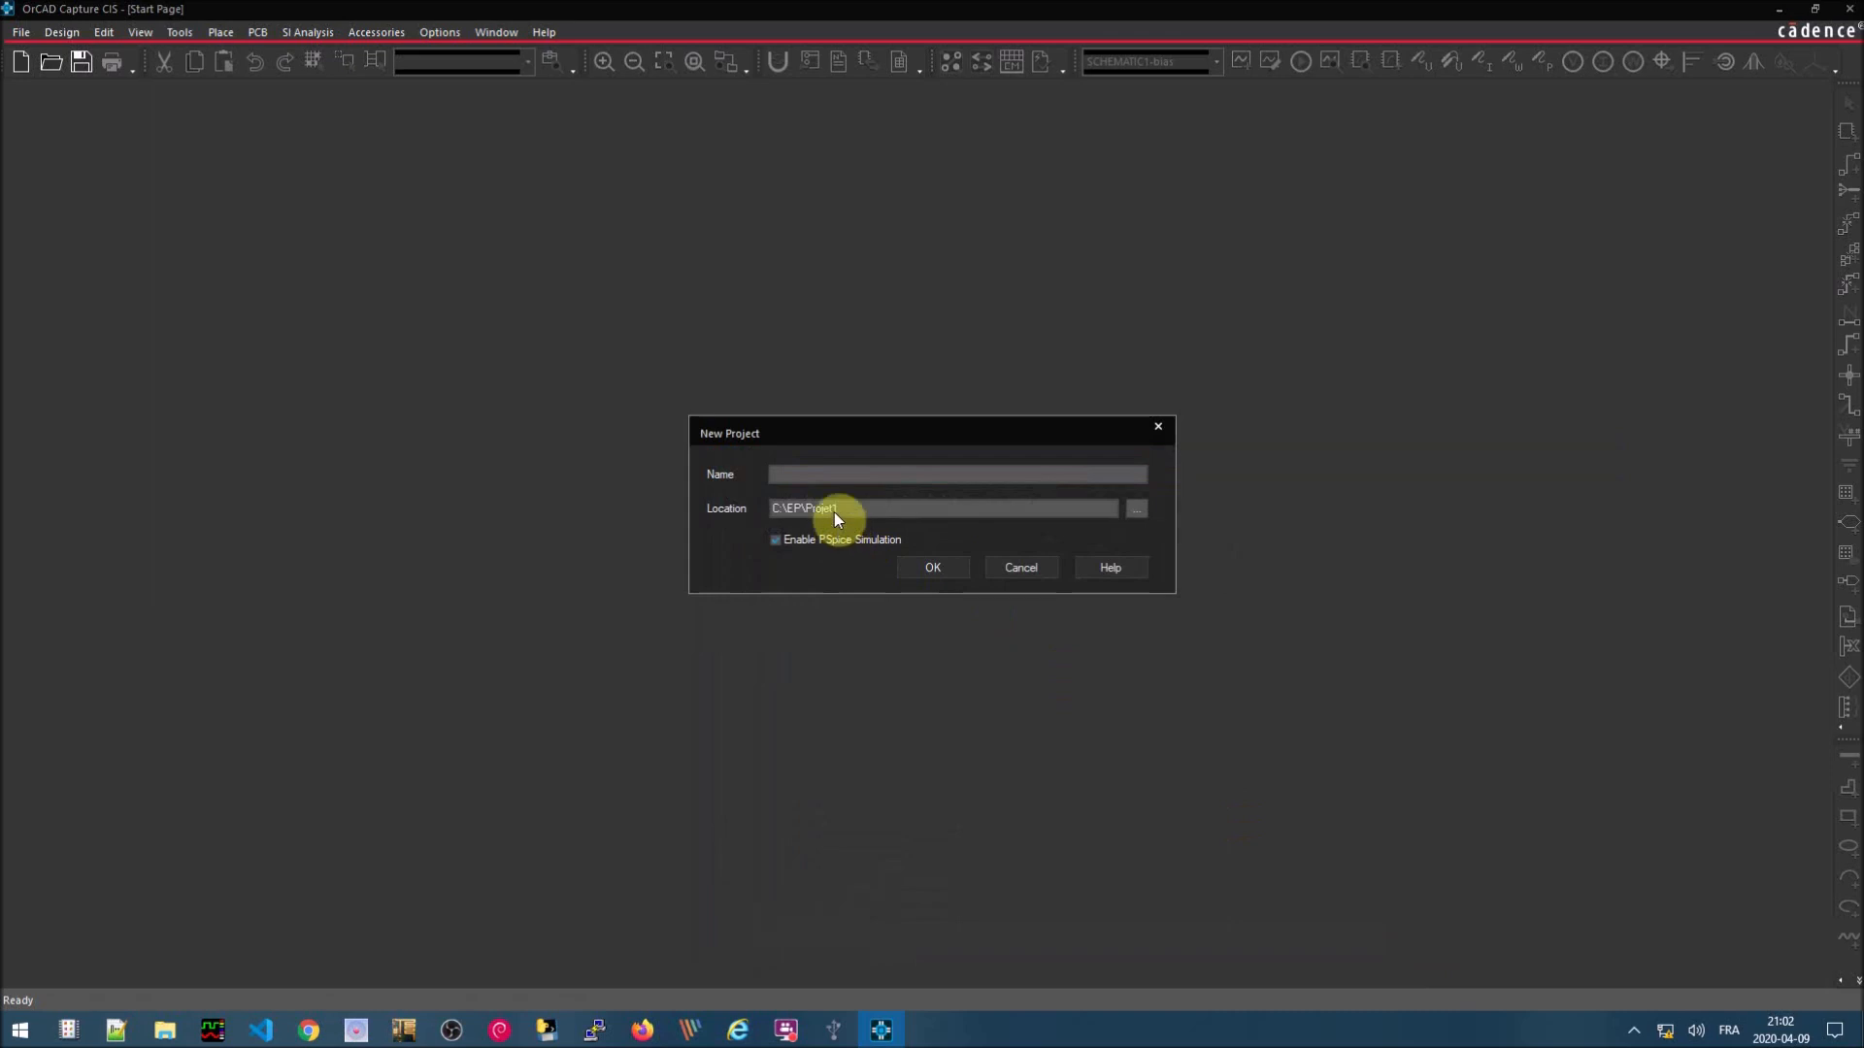
# - Name the project test1 and create it with PSpice simulation enabled, based on the existing project AnalogGNDSymbol.opj
pyautogui.click(798, 478)
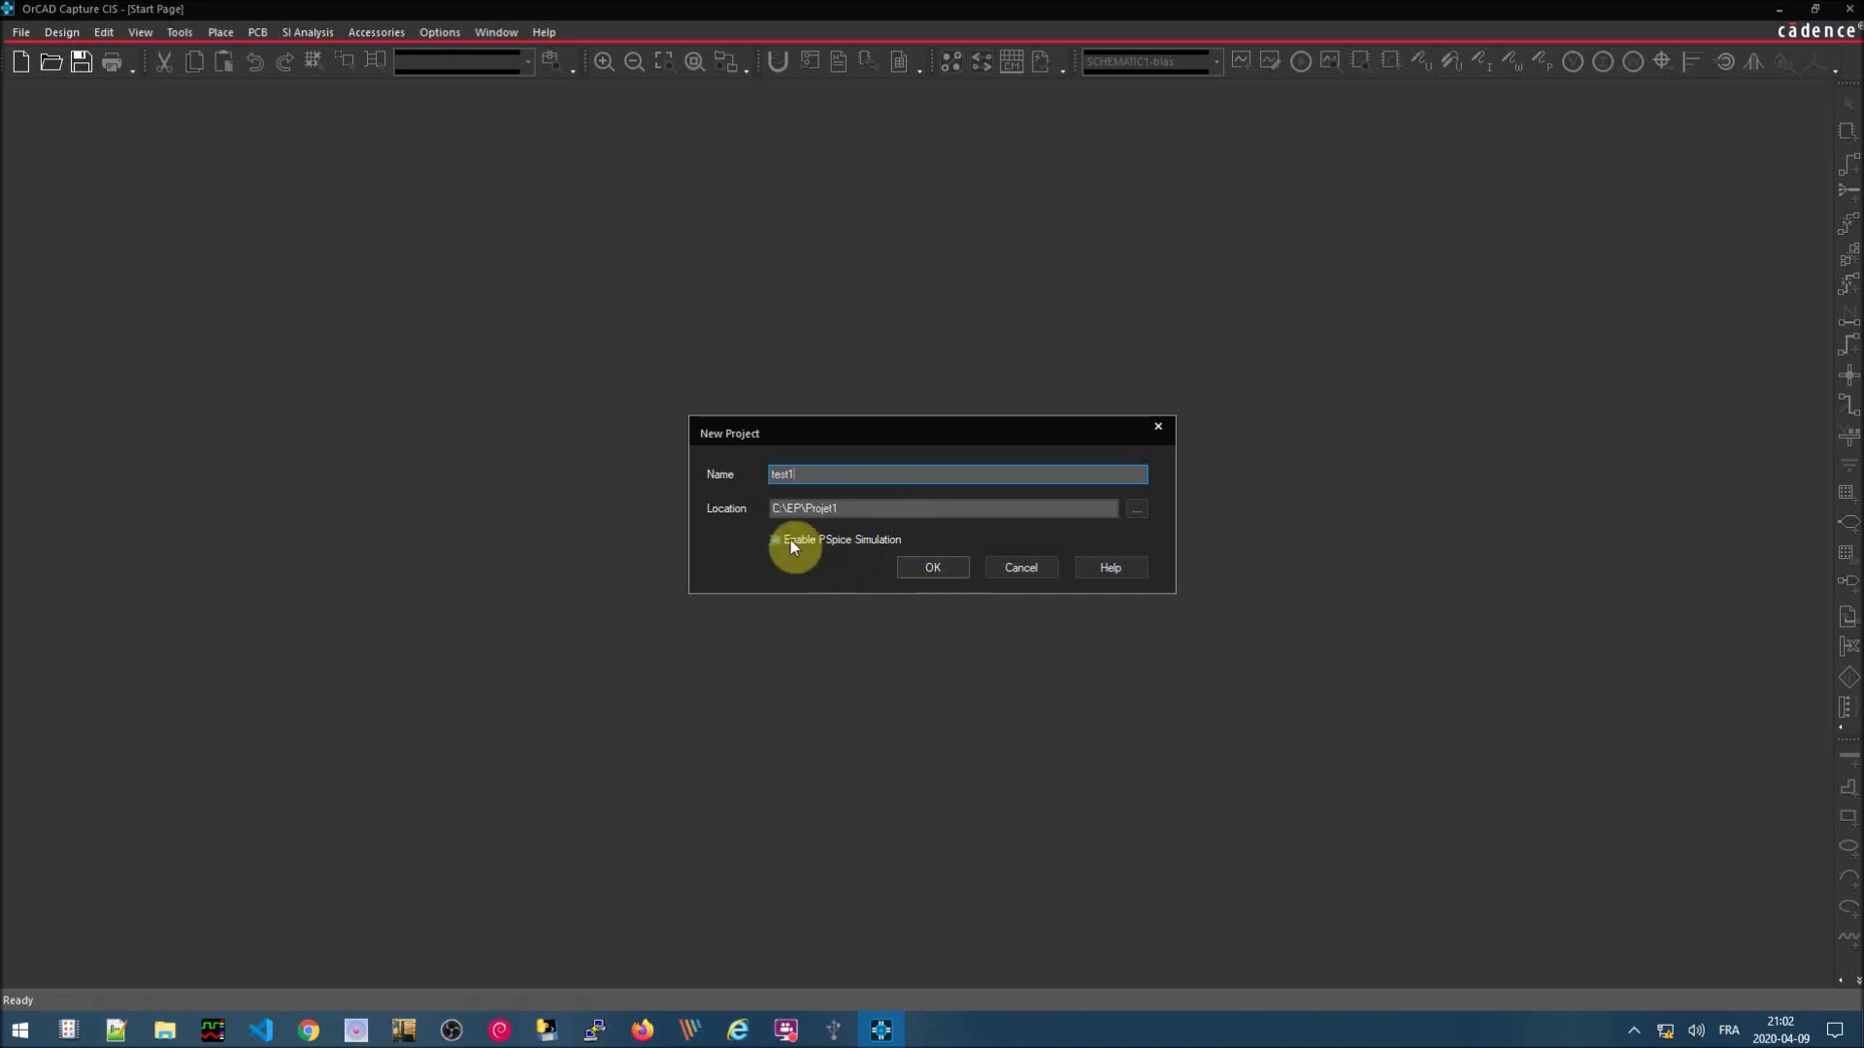
pyautogui.click(933, 568)
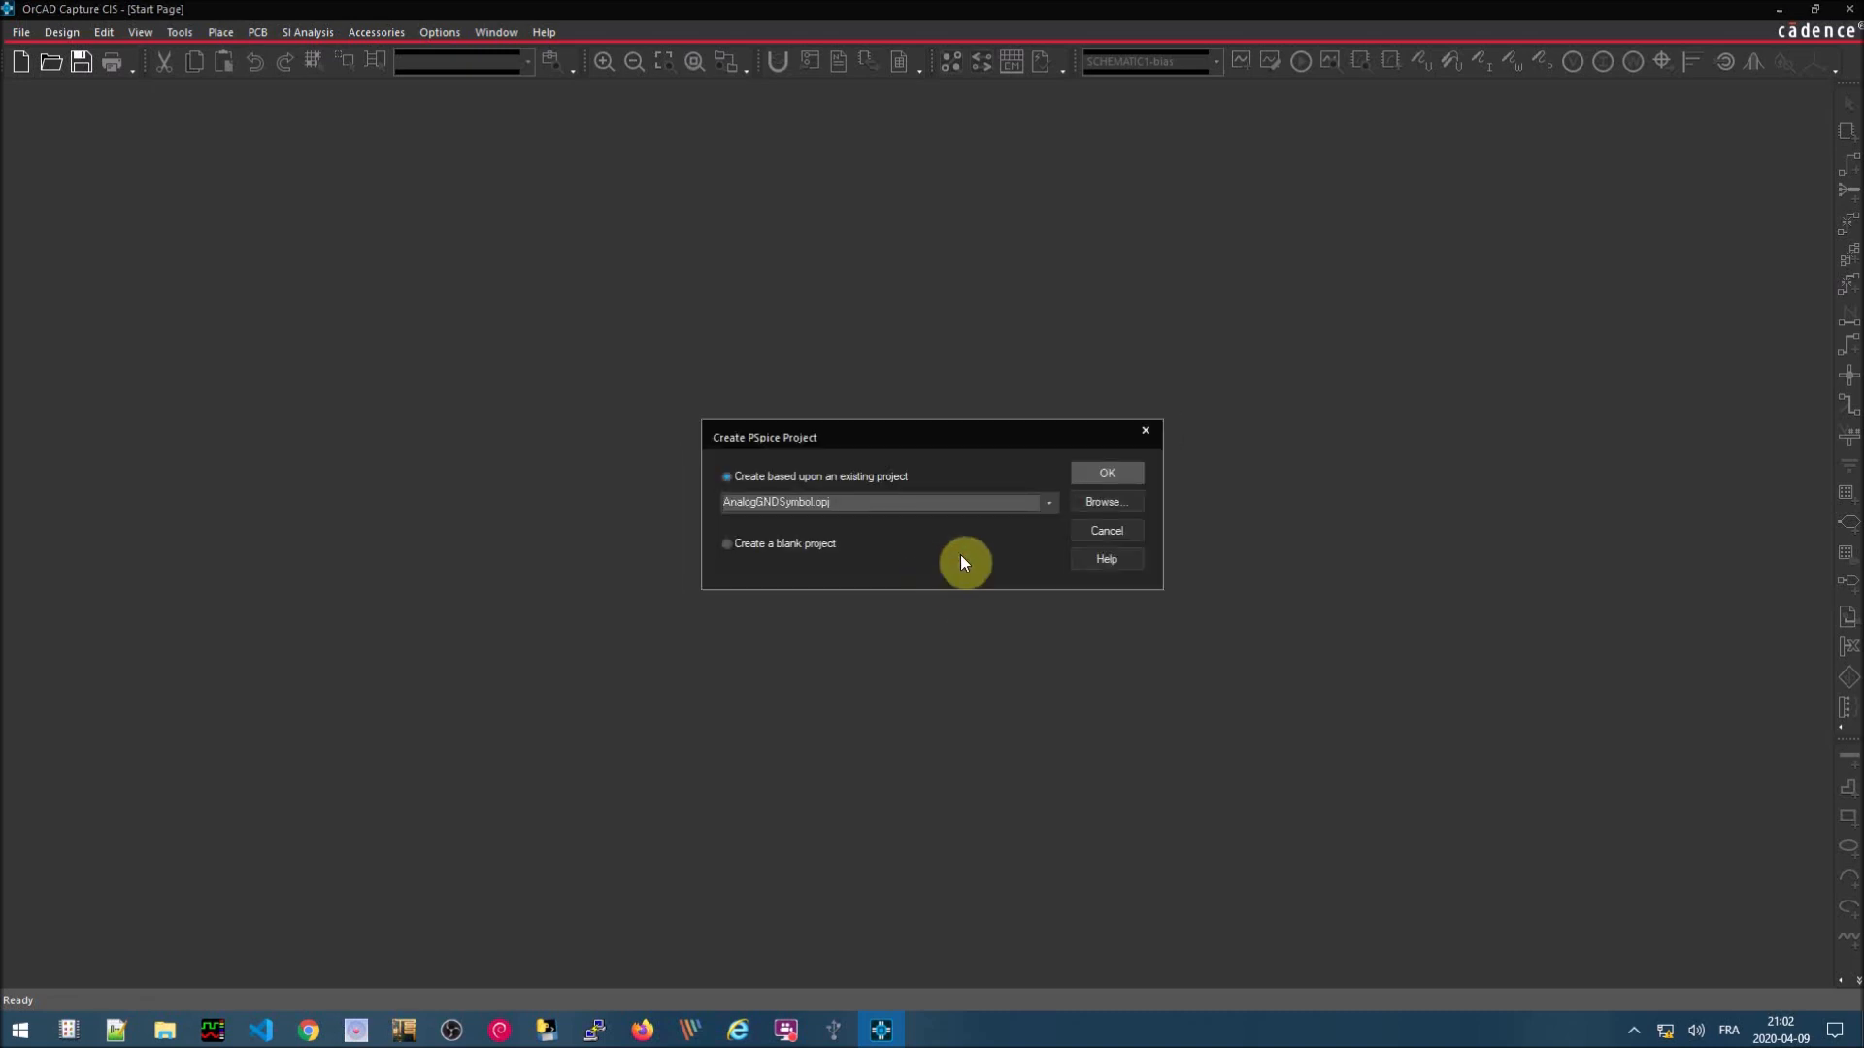
pyautogui.click(1095, 476)
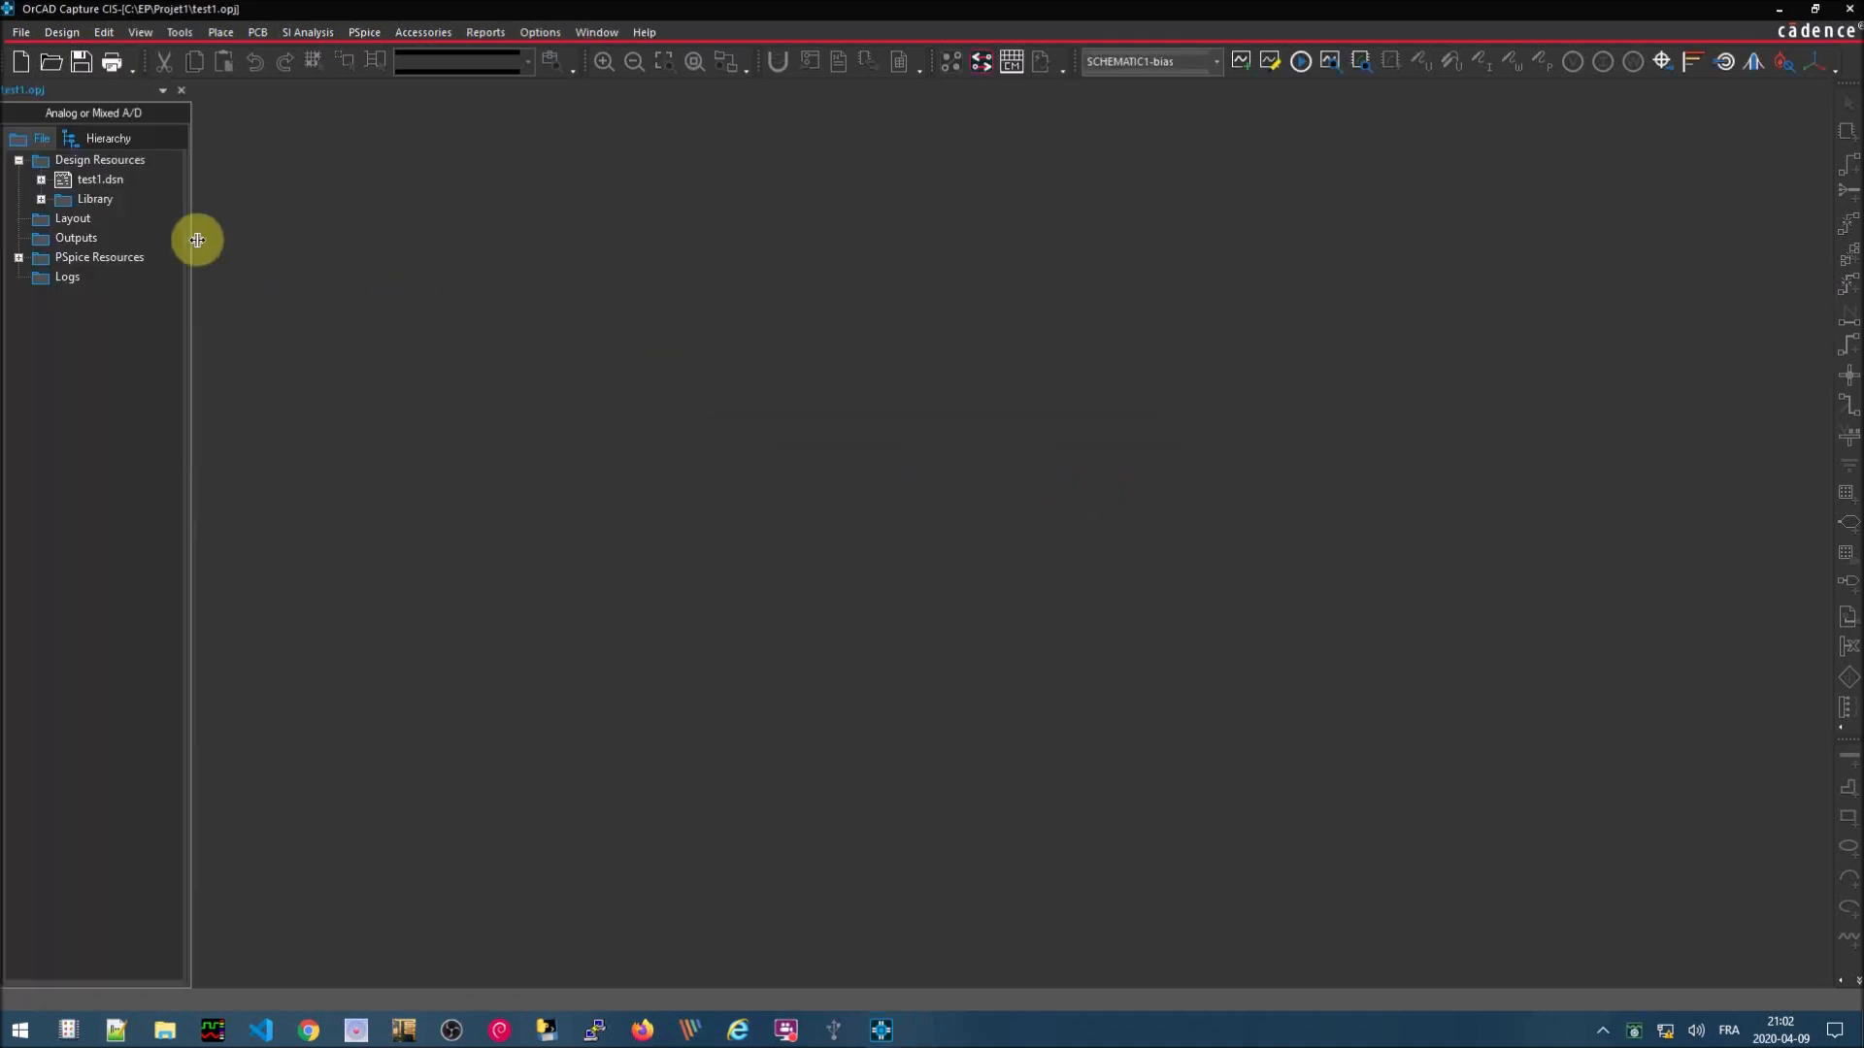
# - Open PAGE1 of SCHEMATIC1 in test1.dsn and delete the template's ground symbol and explanatory note
pyautogui.click(41, 180)
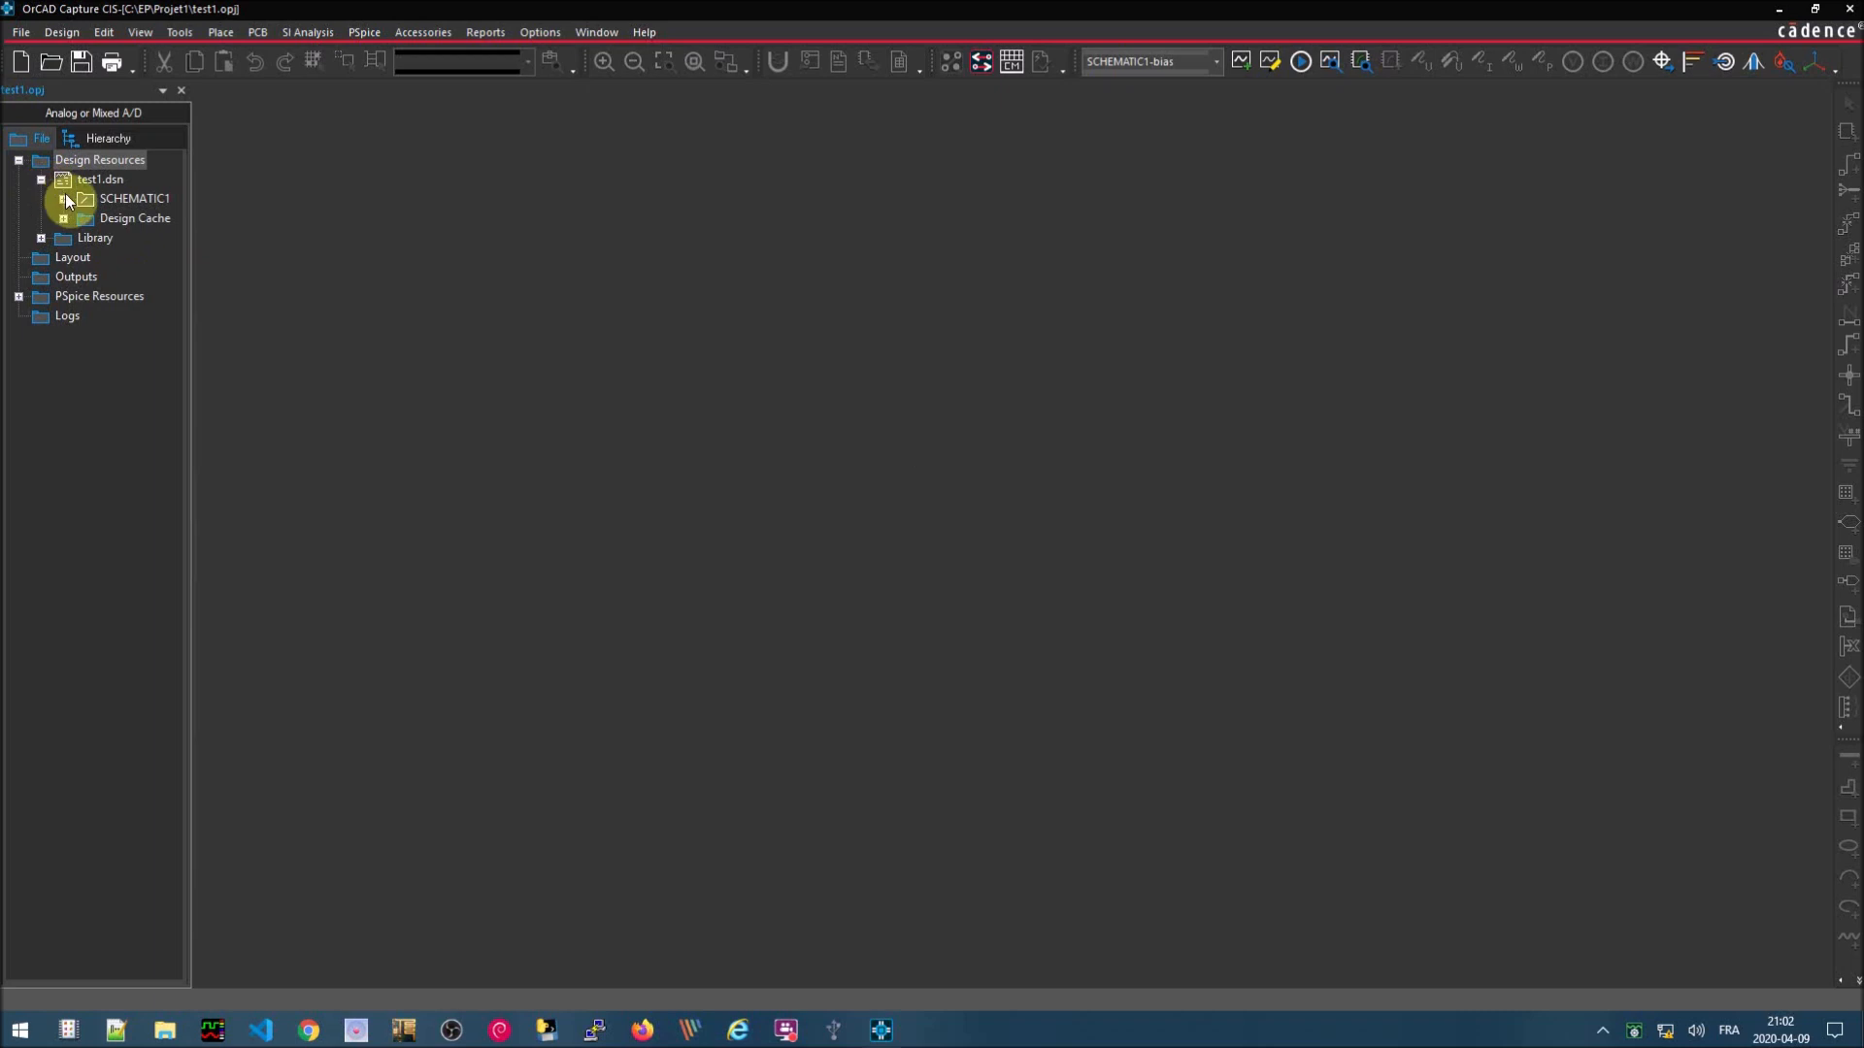
pyautogui.click(63, 199)
pyautogui.doubleClick(136, 219)
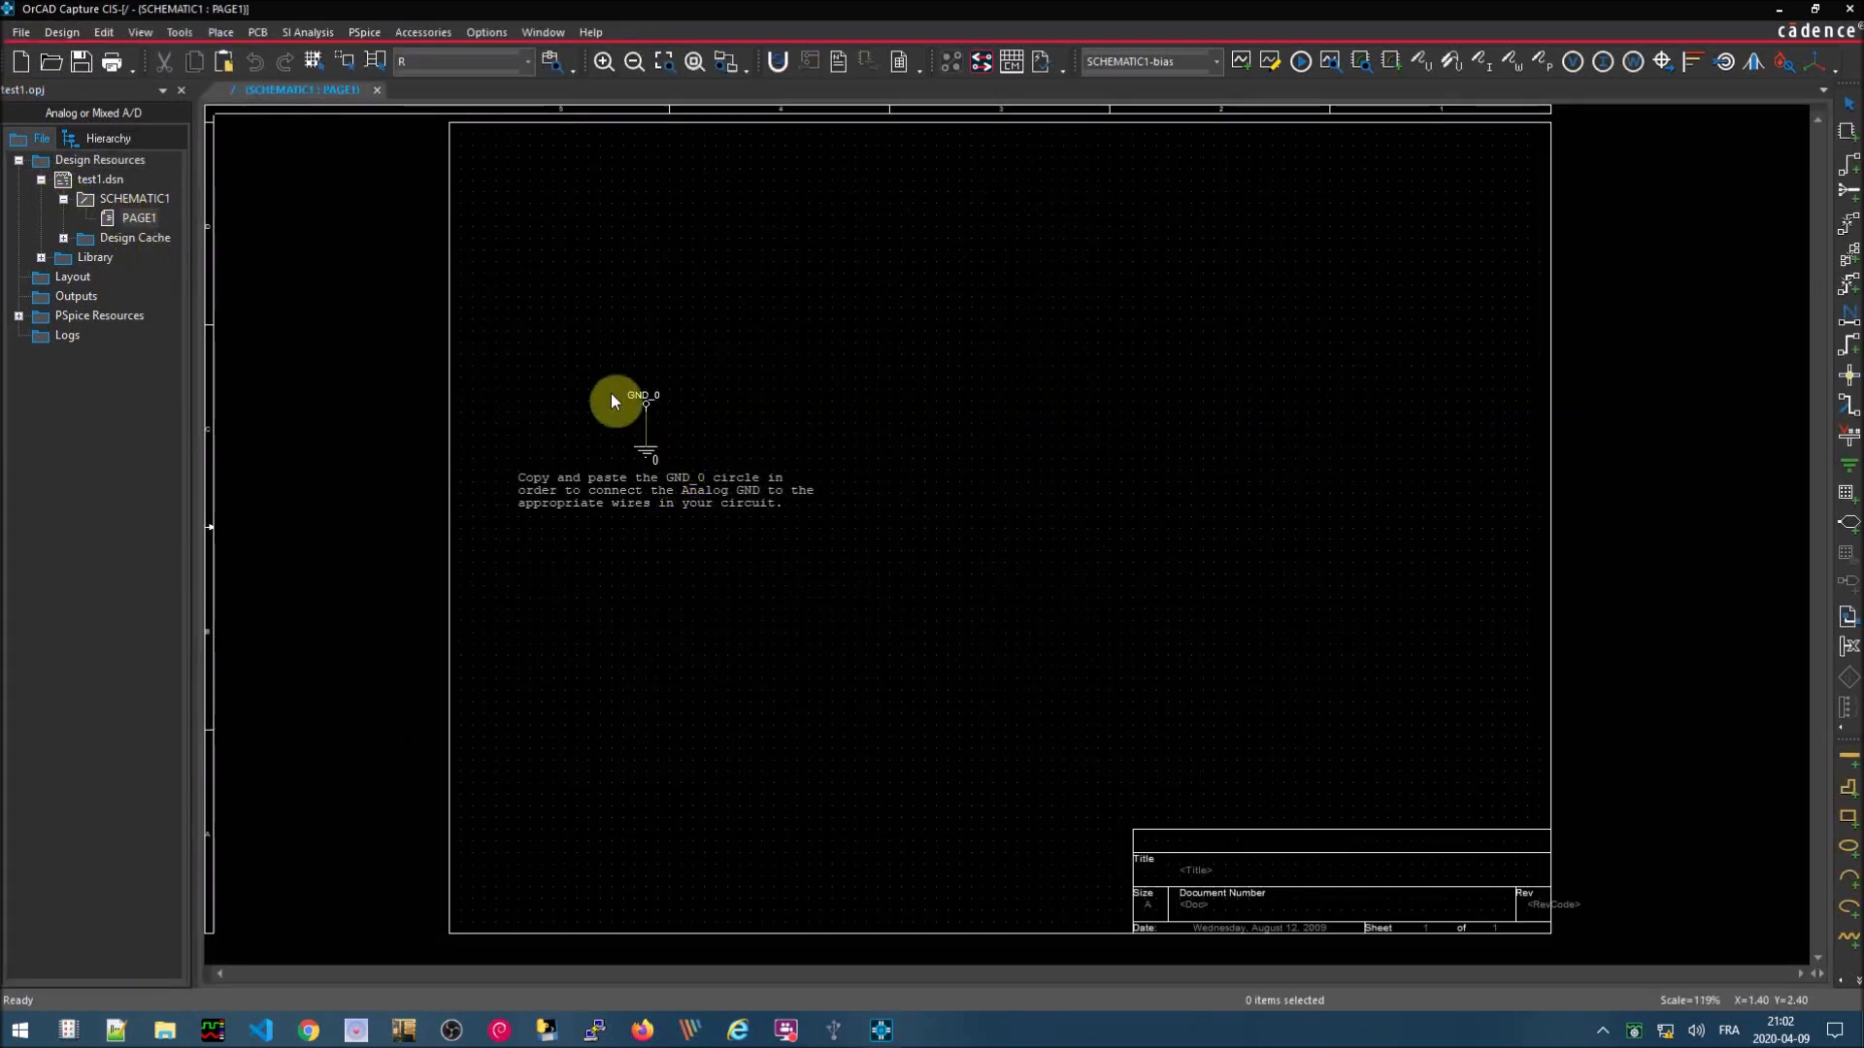
pyautogui.moveTo(539, 329); pyautogui.dragTo(936, 587)
pyautogui.press('Delete')
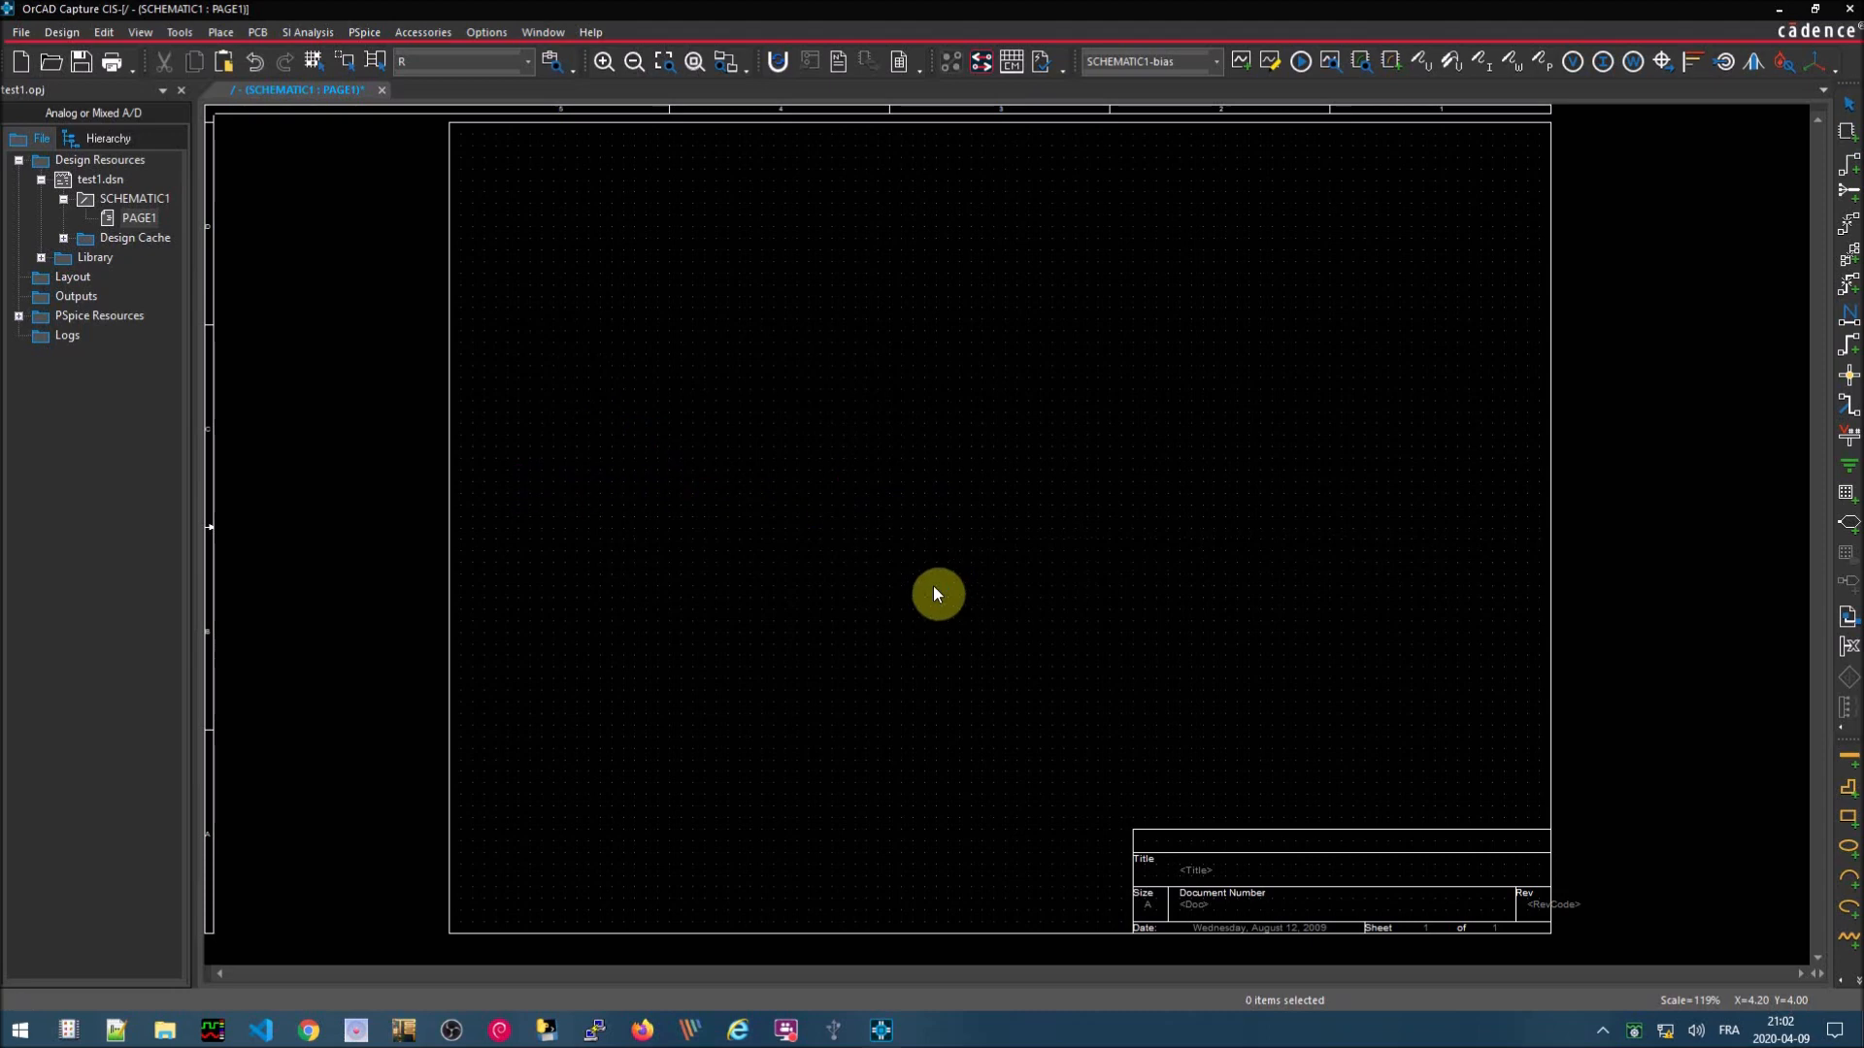
# - Set the schematic theme to Light in the preferences
pyautogui.click(482, 35)
pyautogui.click(505, 55)
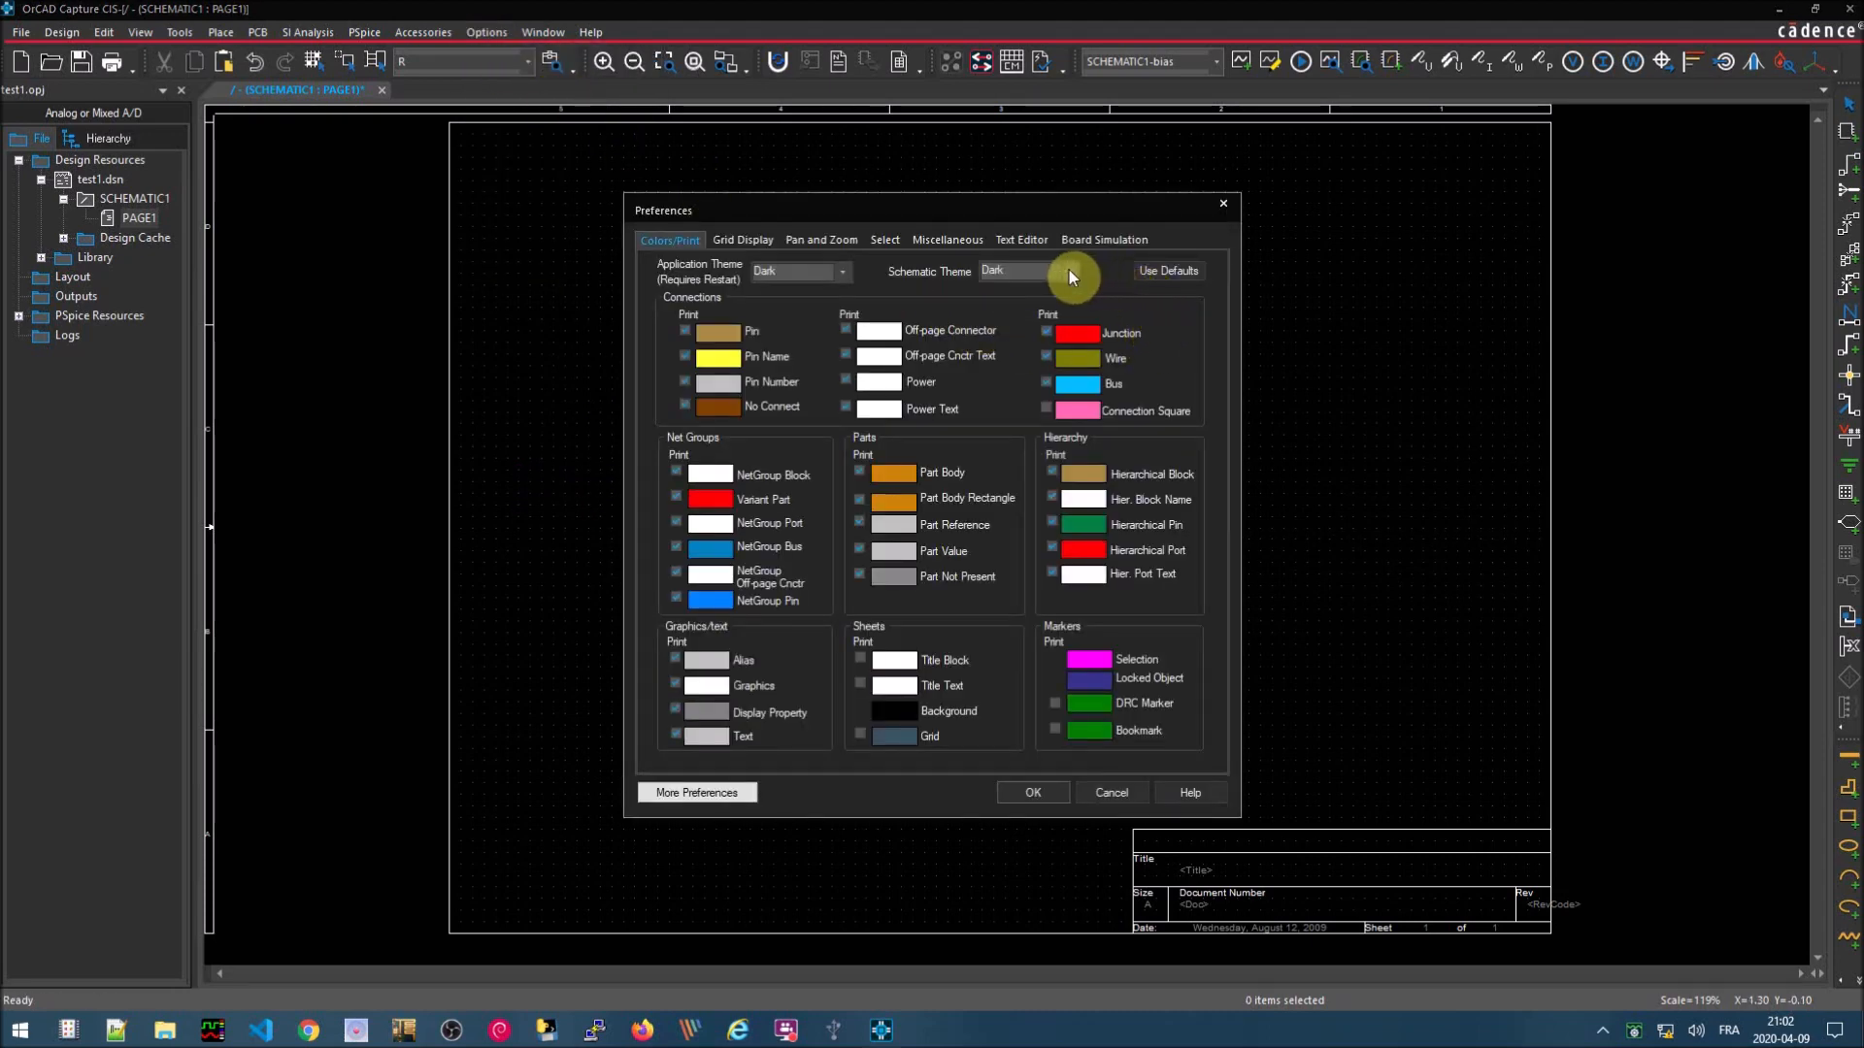
pyautogui.click(1068, 275)
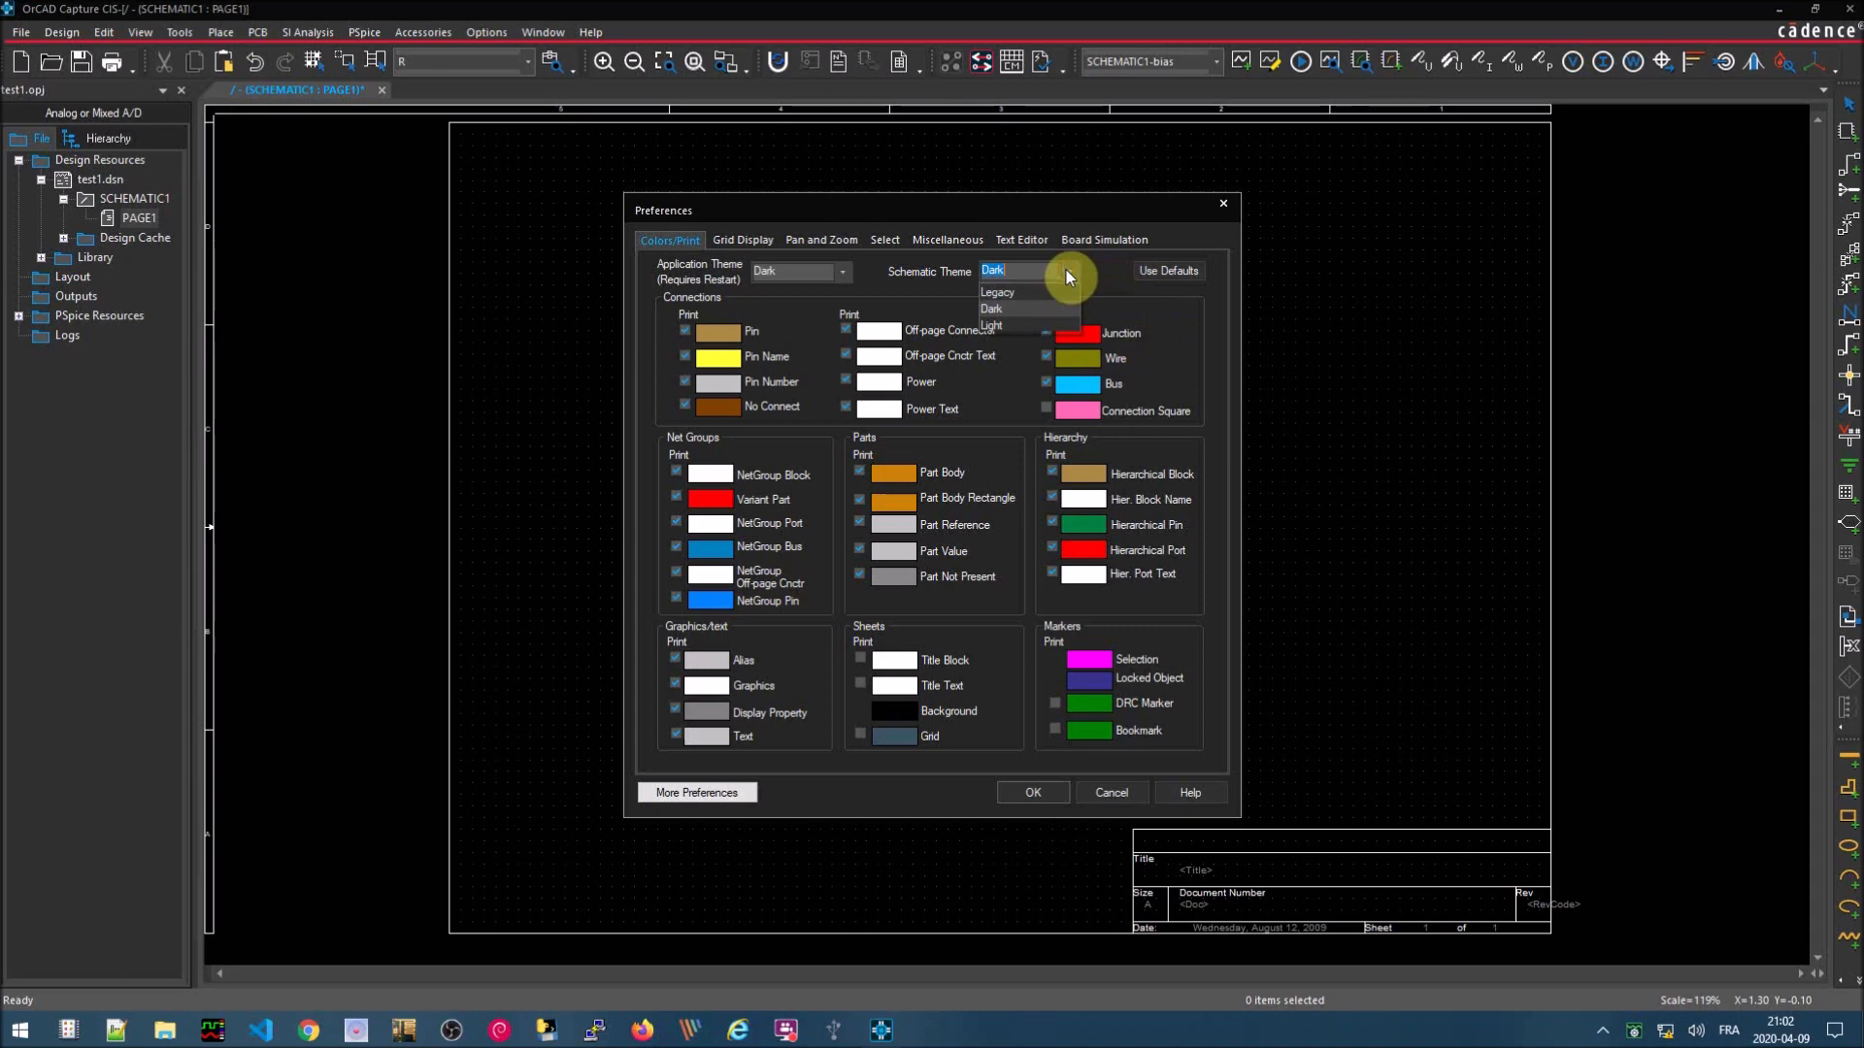
pyautogui.click(1011, 323)
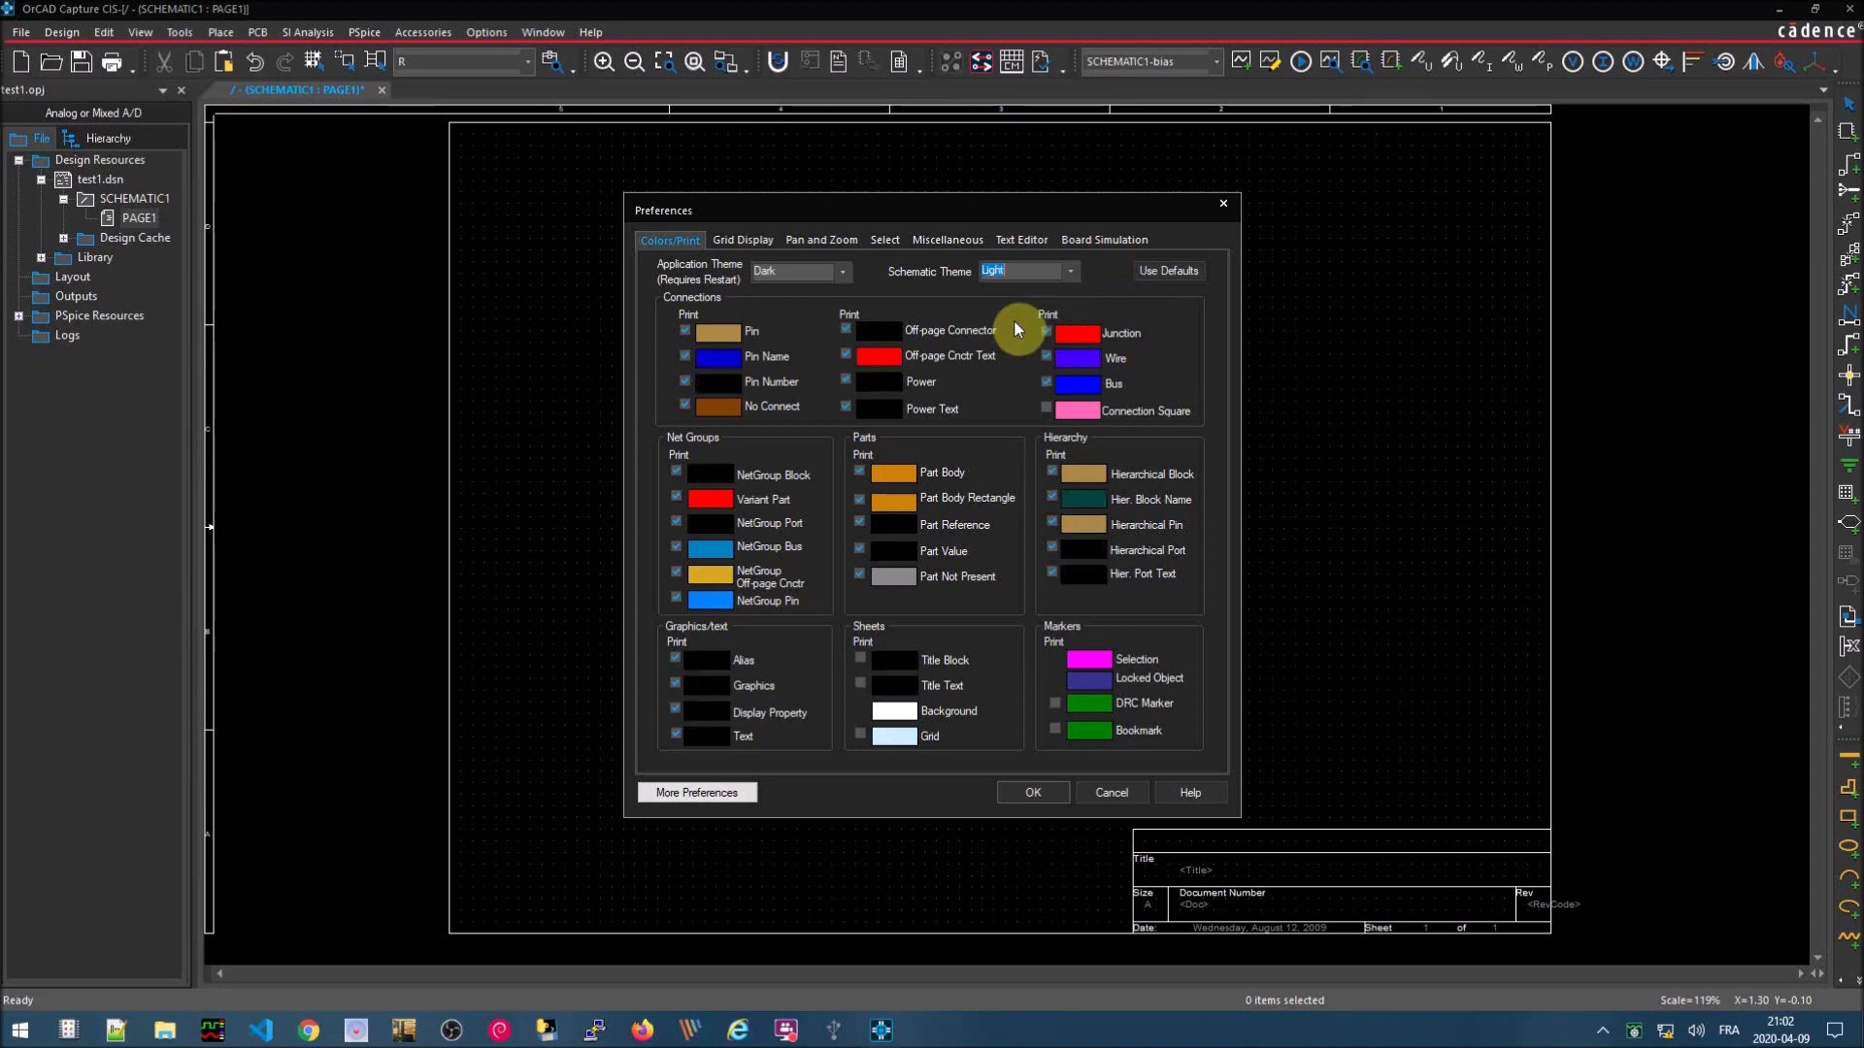
pyautogui.click(1048, 800)
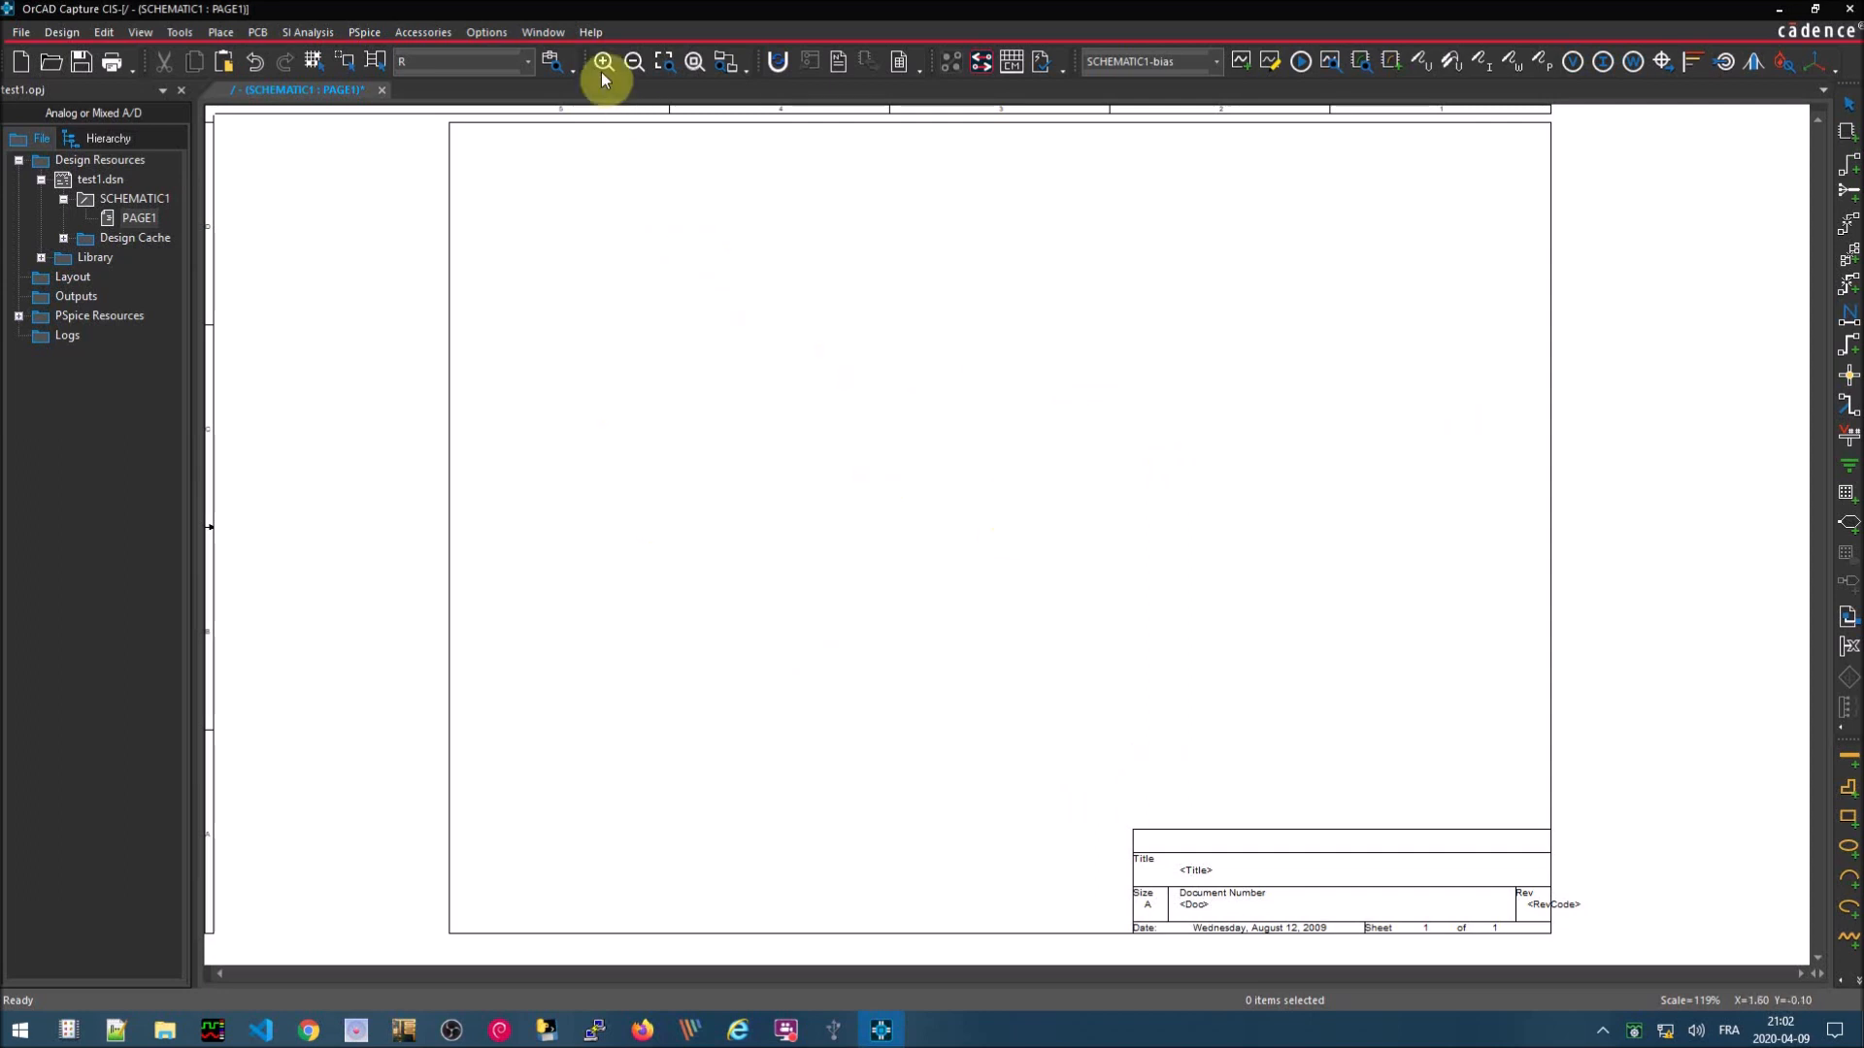
# - Switch the schematic theme back to Dark in the preferences
pyautogui.click(489, 33)
pyautogui.click(579, 163)
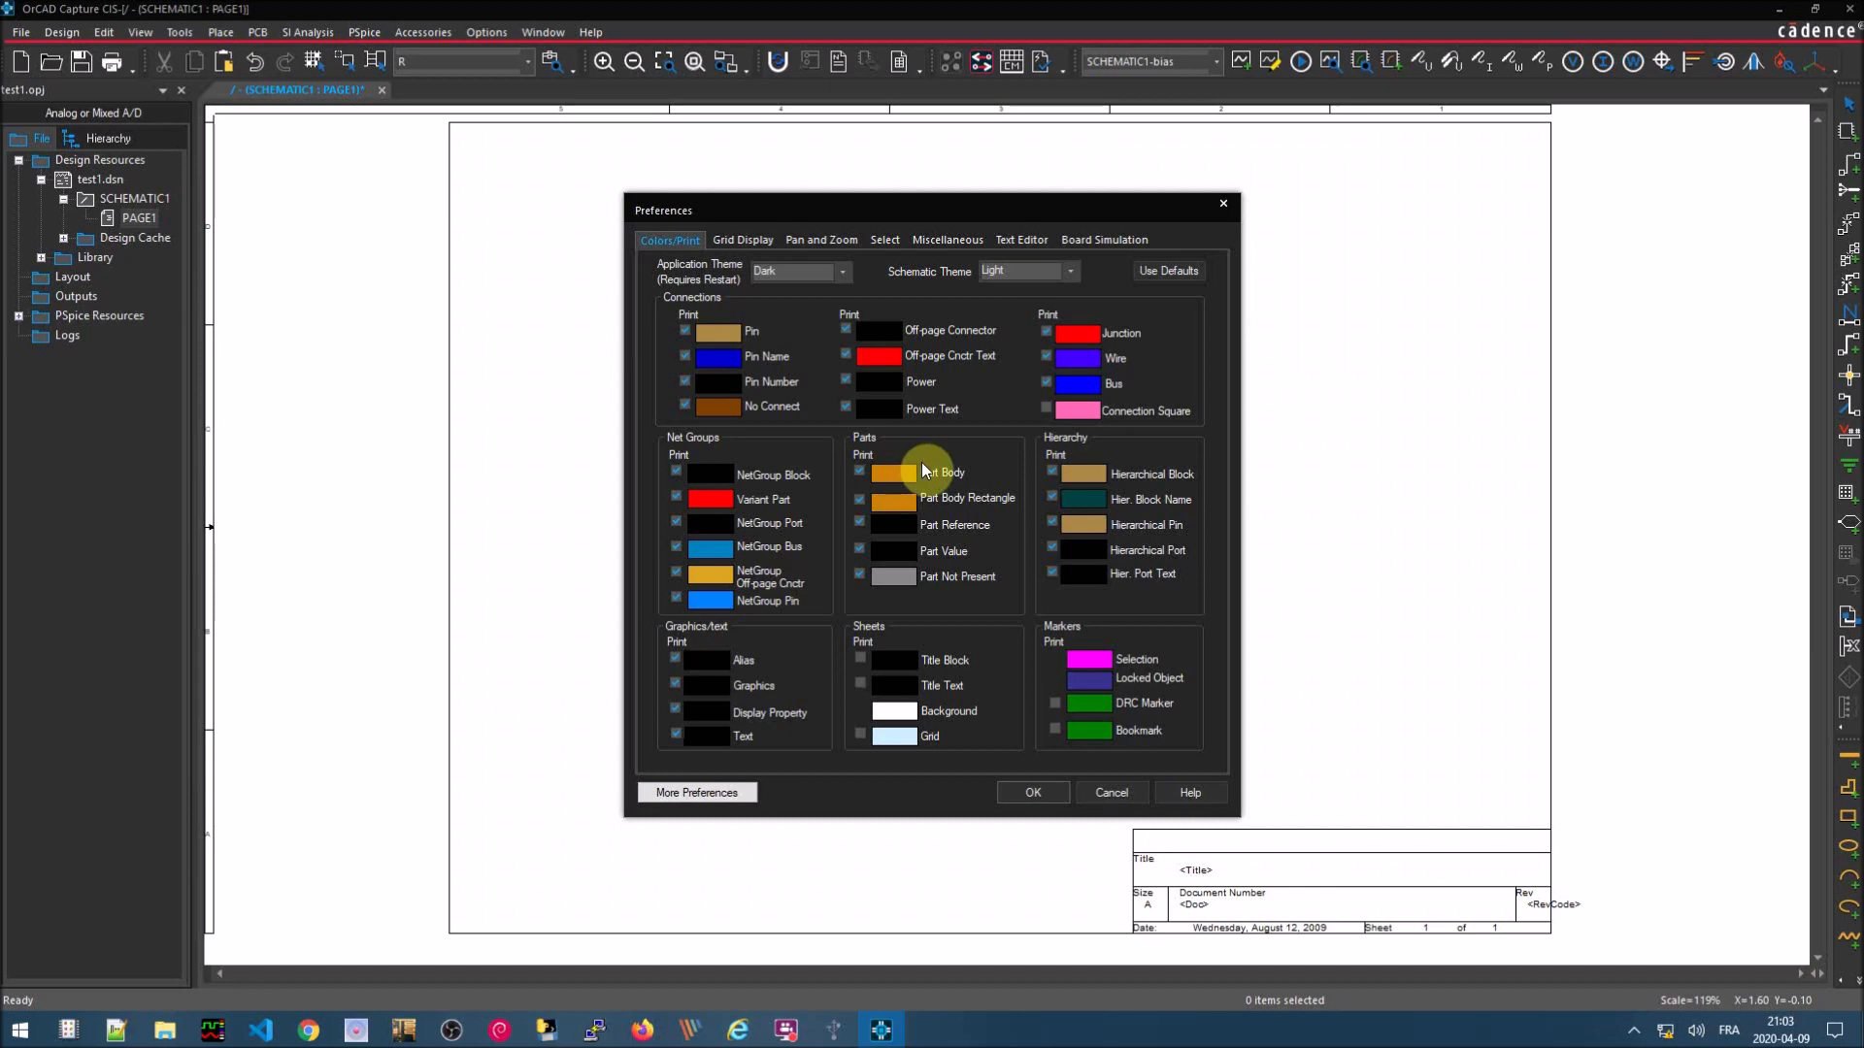
pyautogui.click(1068, 273)
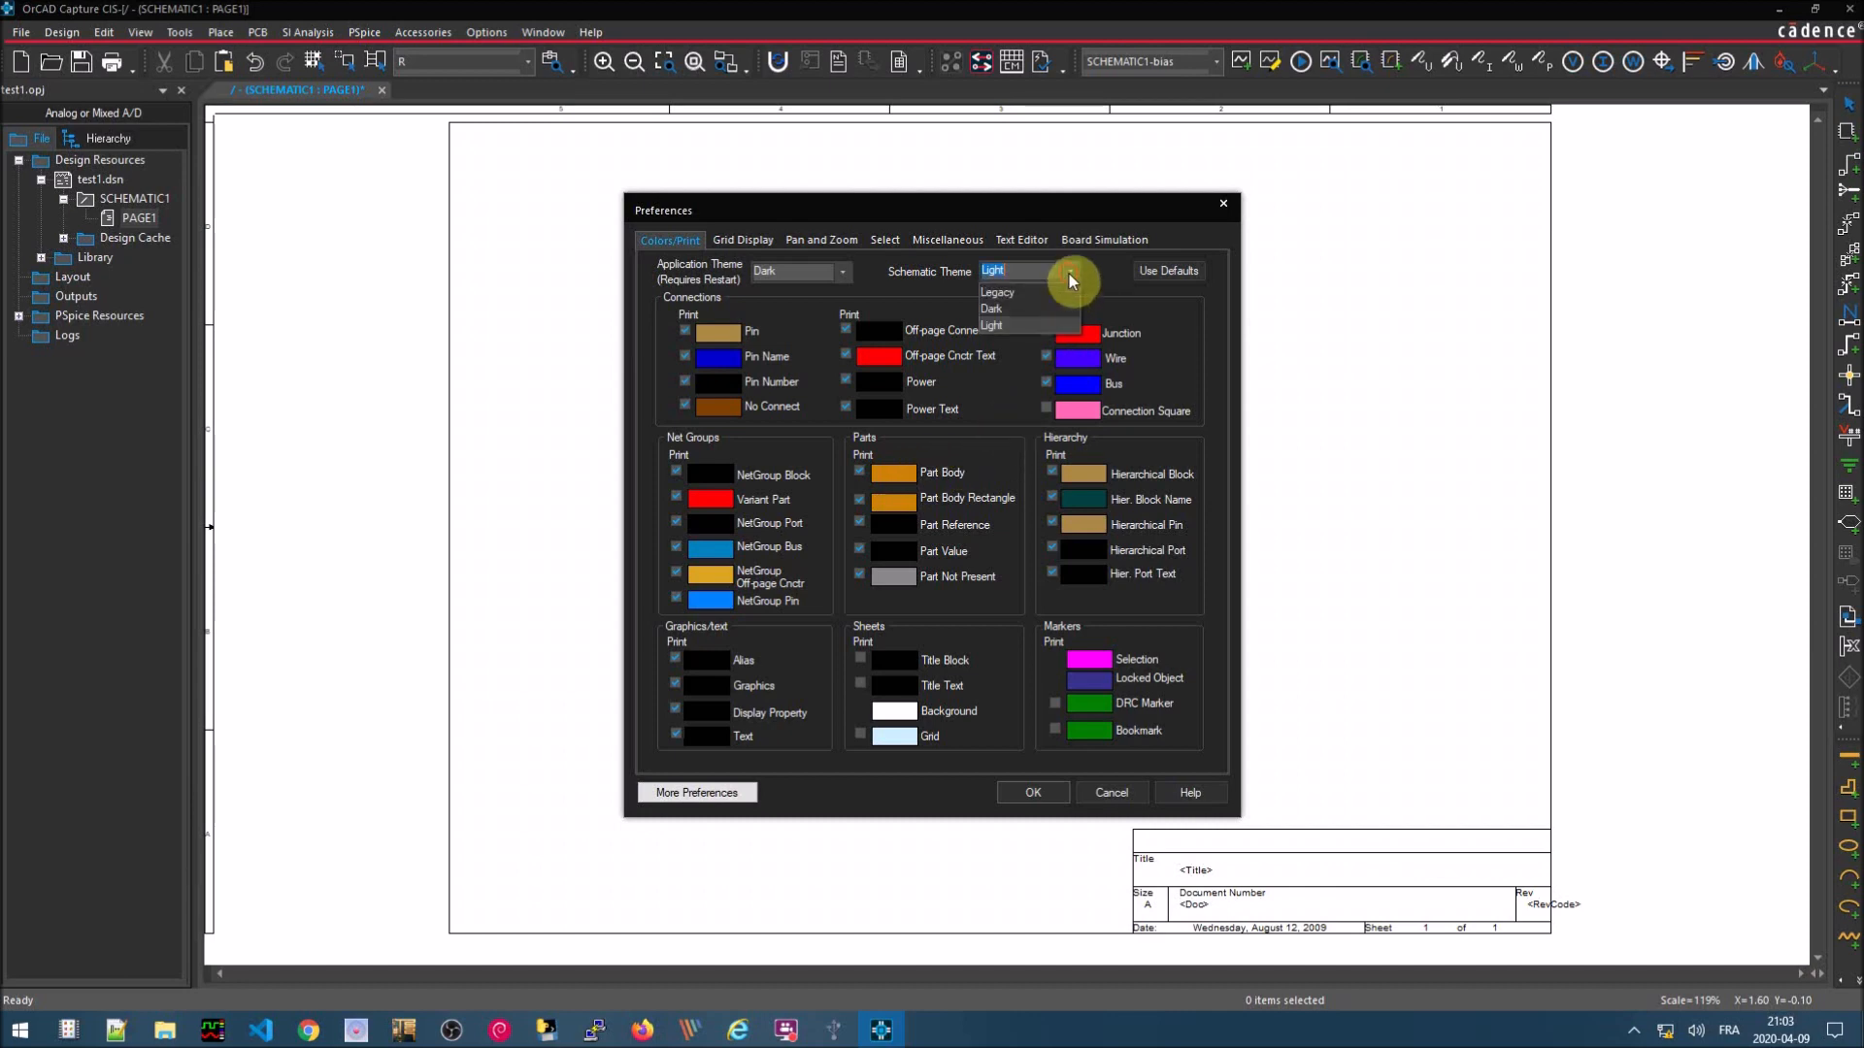
pyautogui.click(1015, 307)
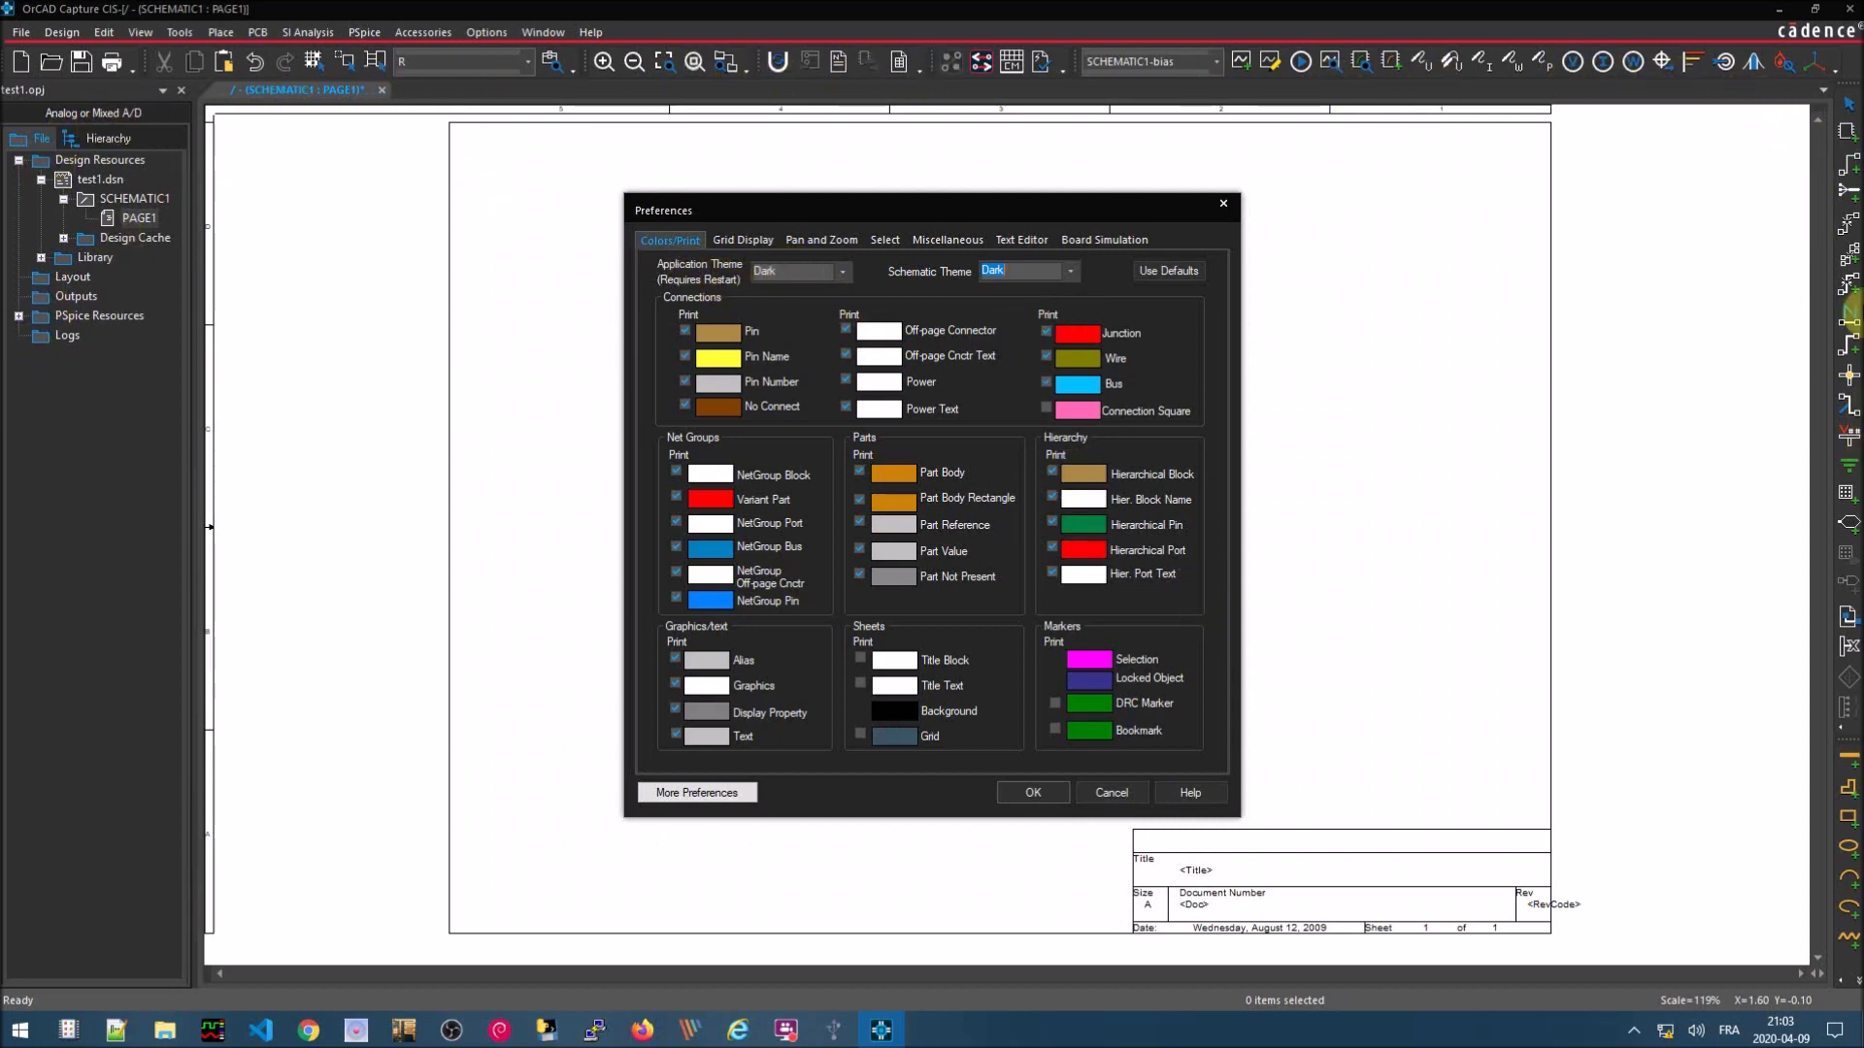
pyautogui.click(842, 277)
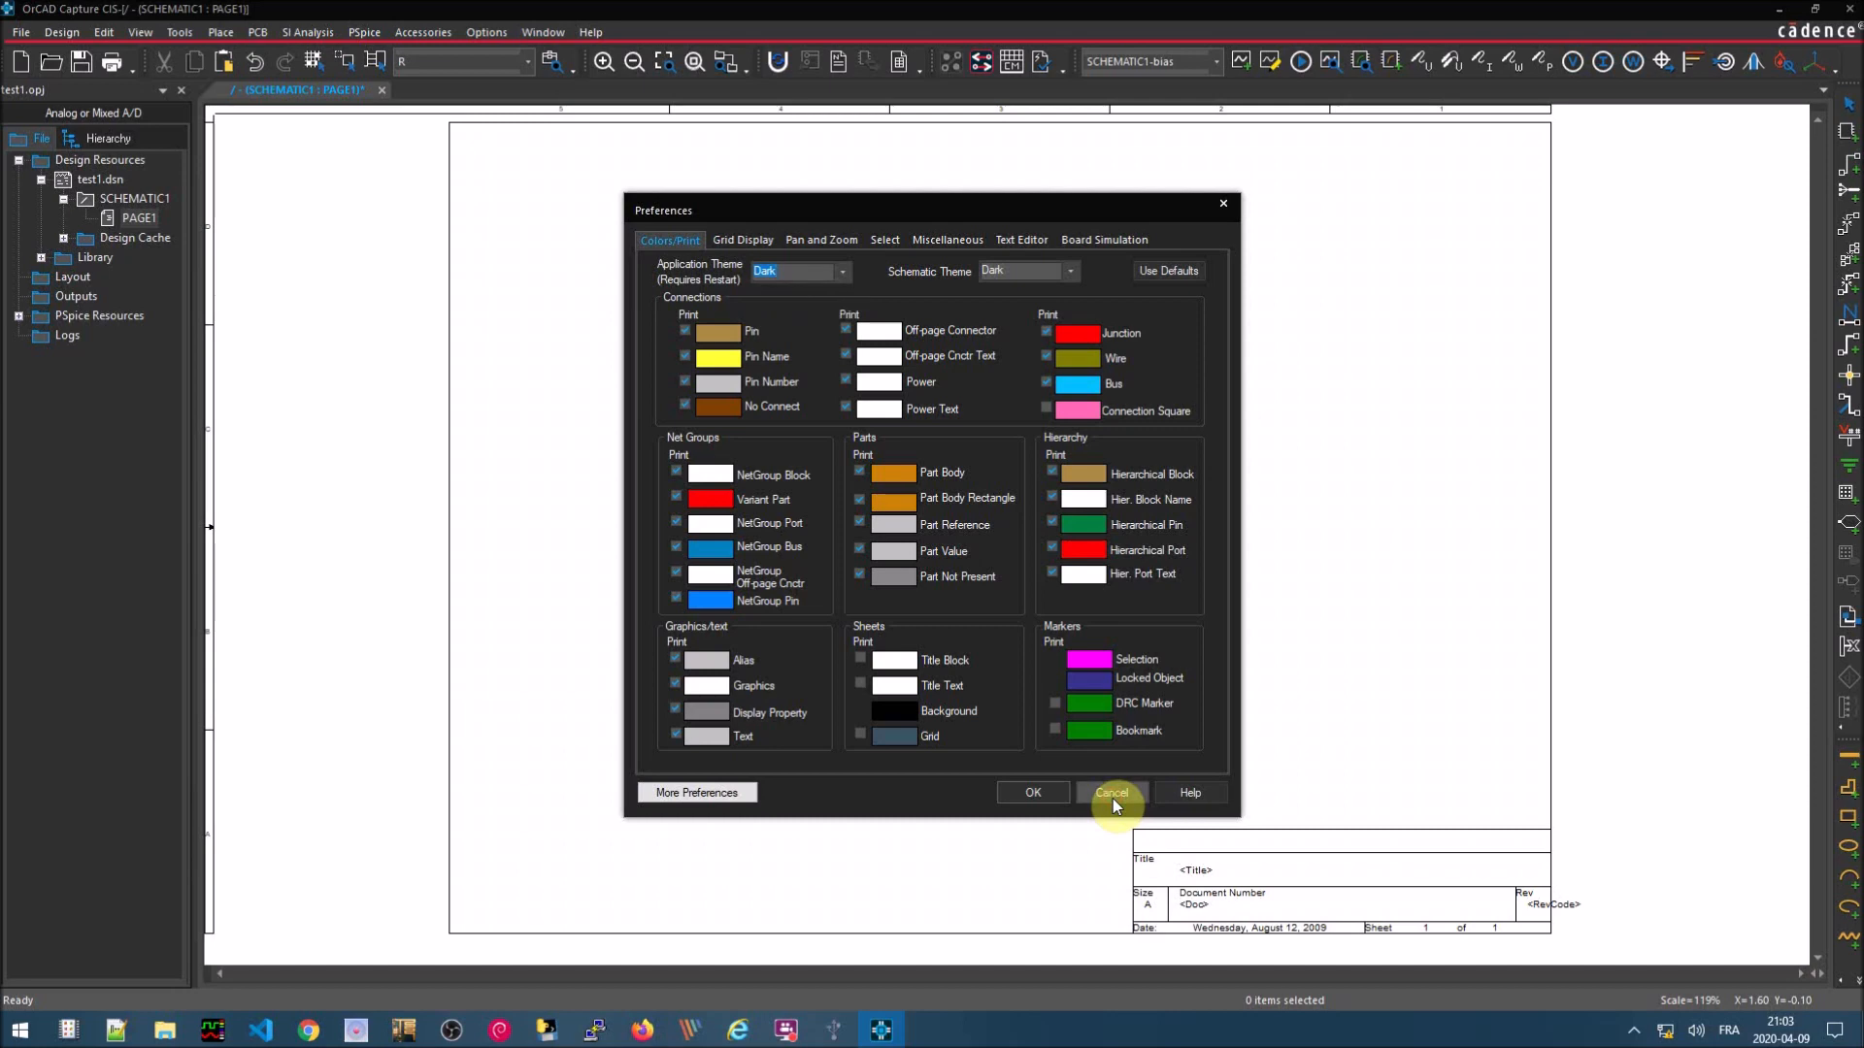
pyautogui.click(1048, 801)
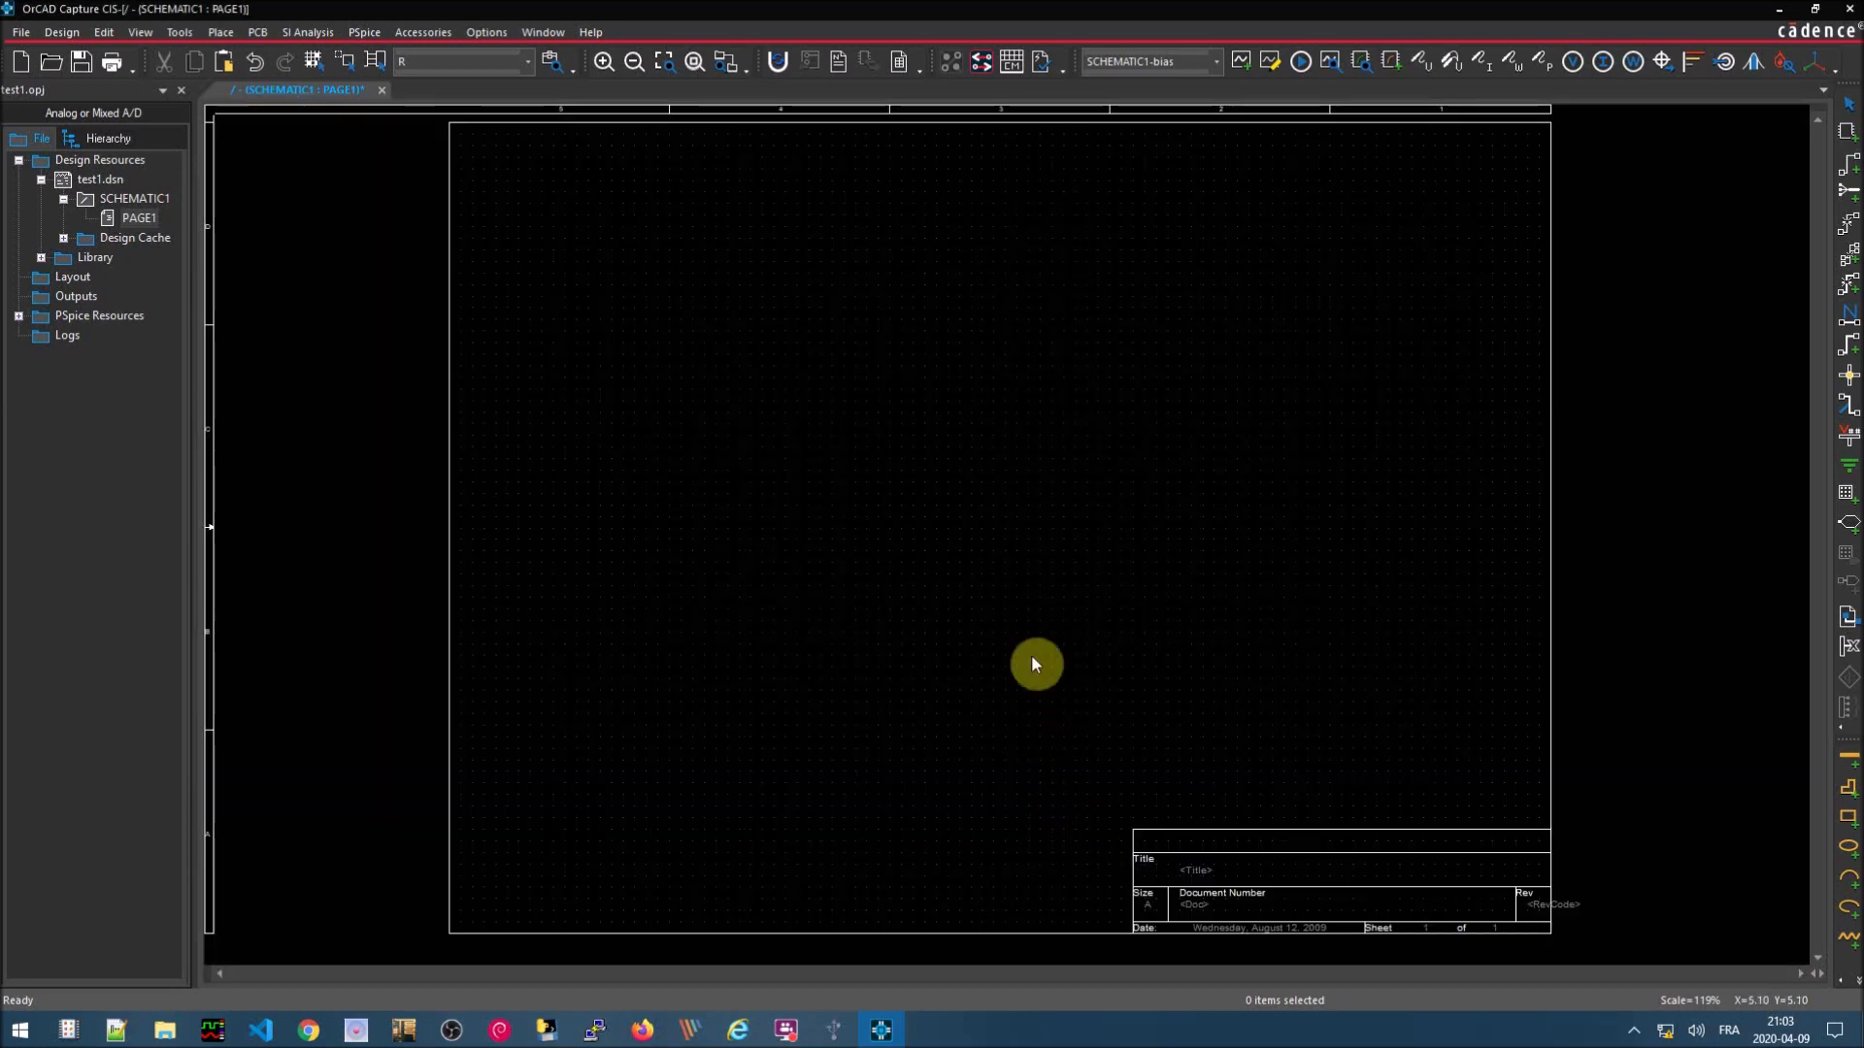
# - Start placing a part and add the thyristr.olb library from the pspice folder to the part libraries
pyautogui.press('p')
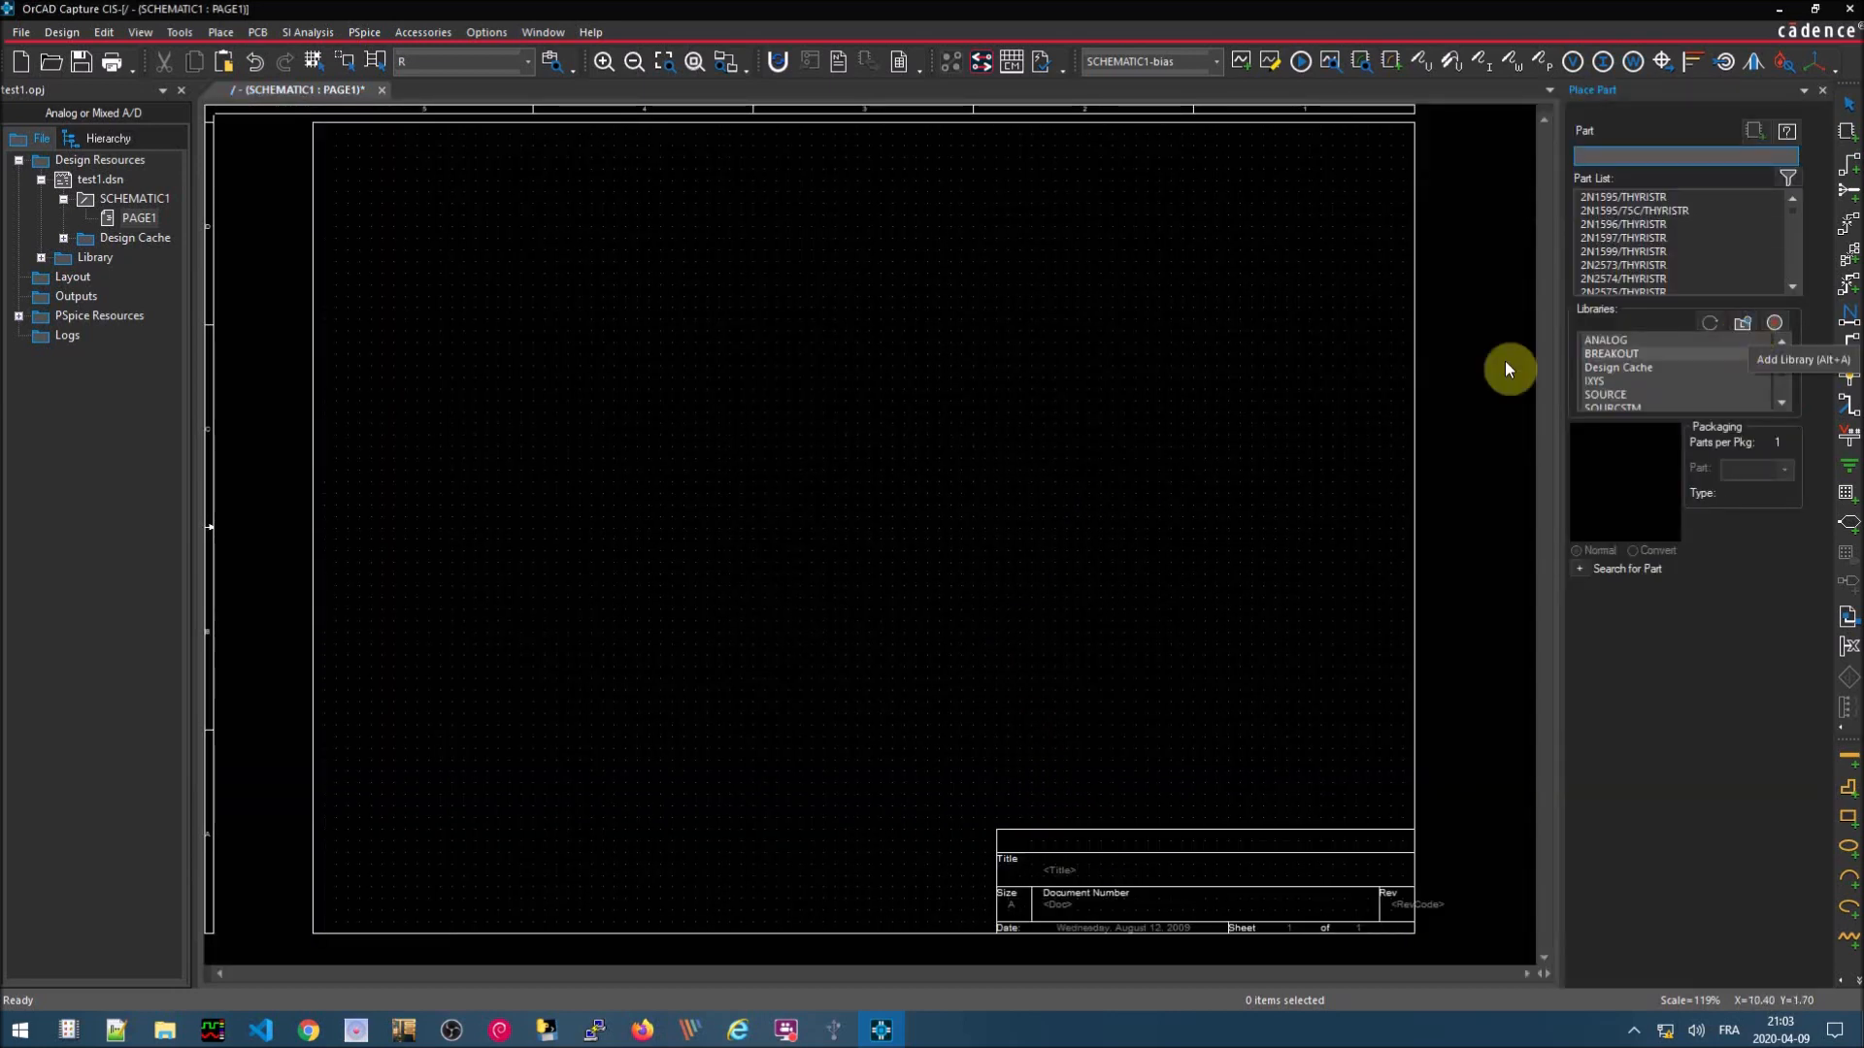
pyautogui.click(1740, 323)
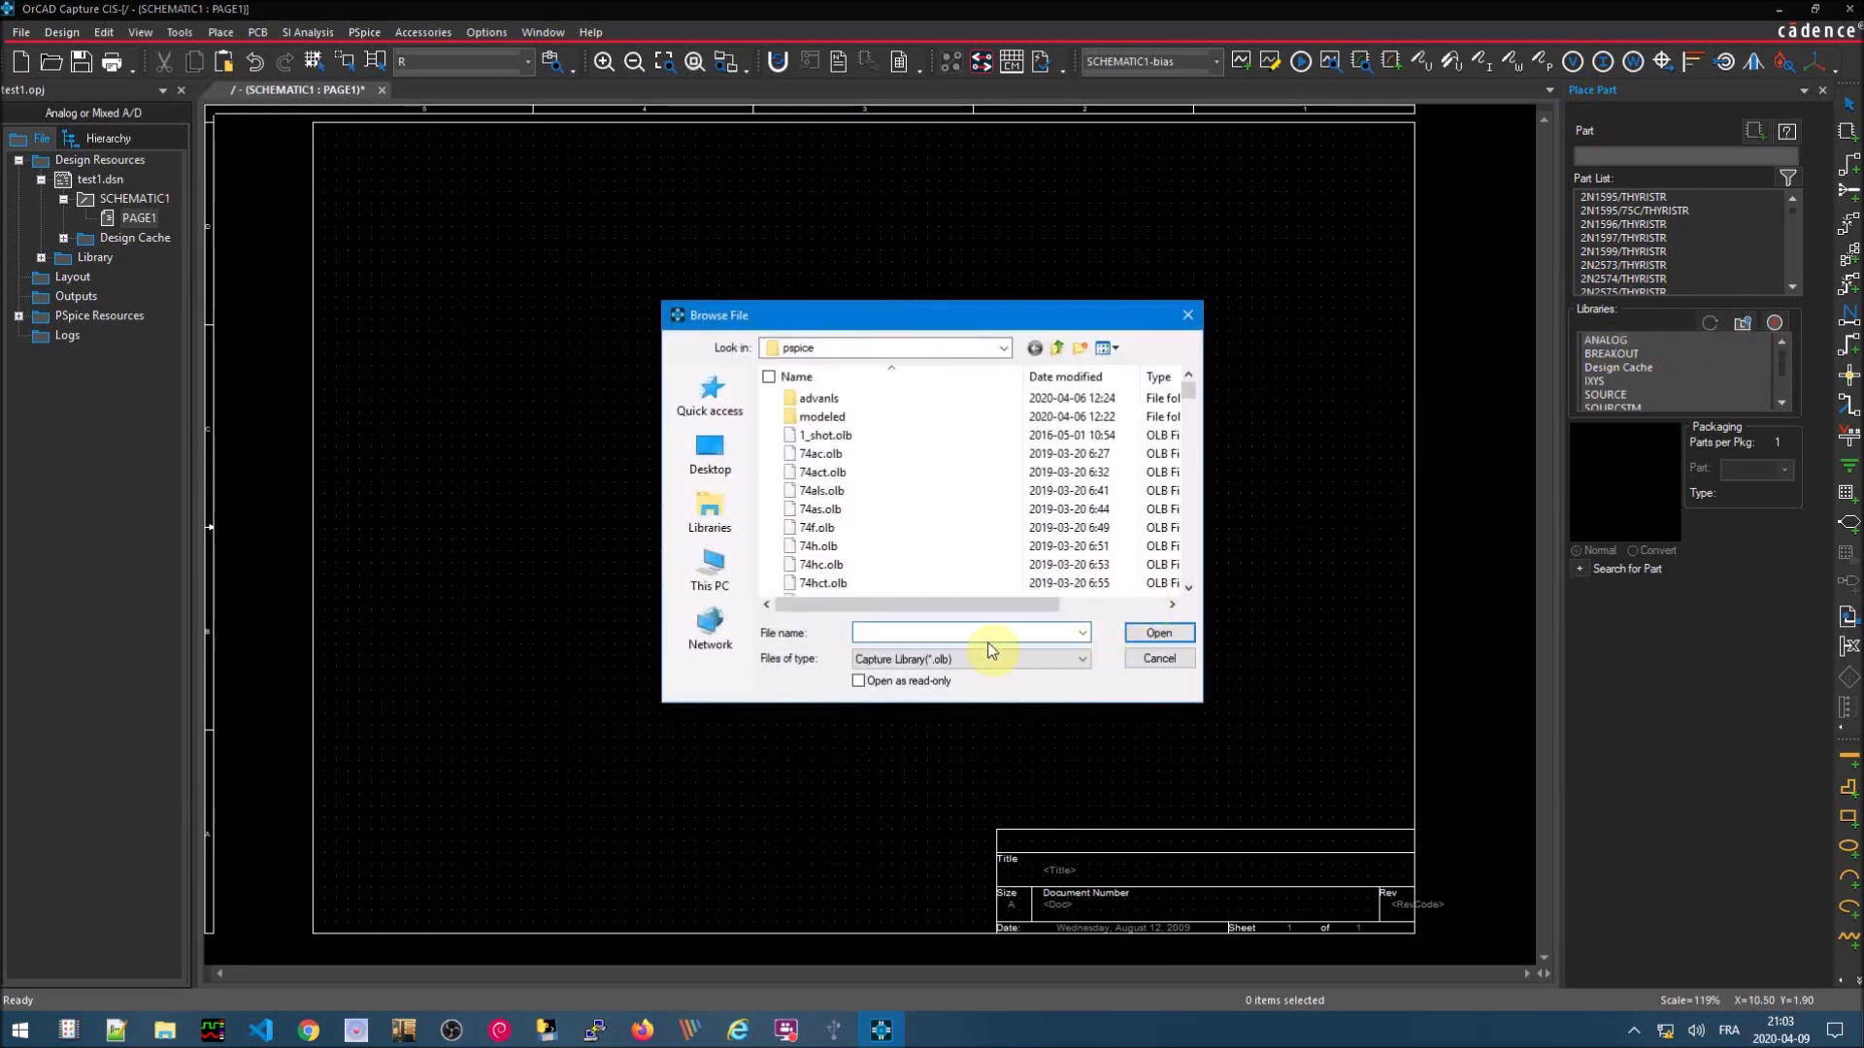
pyautogui.click(925, 633)
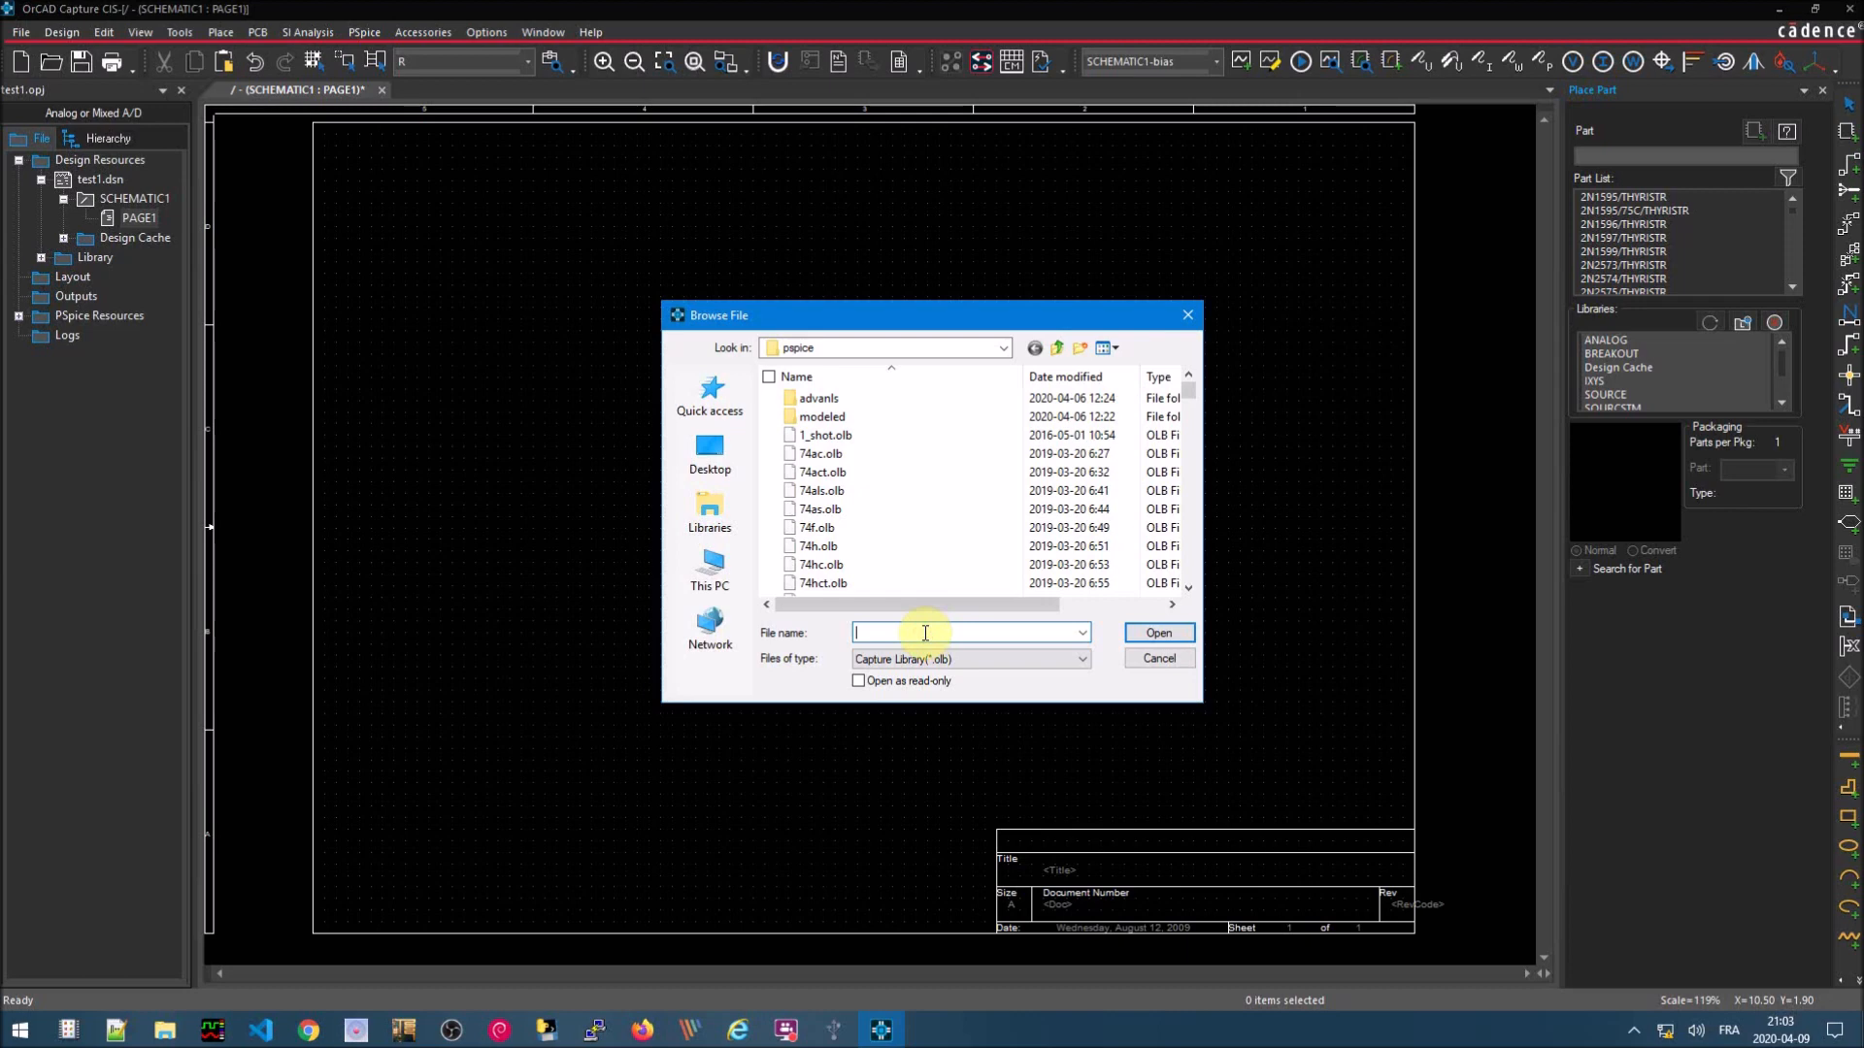
pyautogui.write('thy')
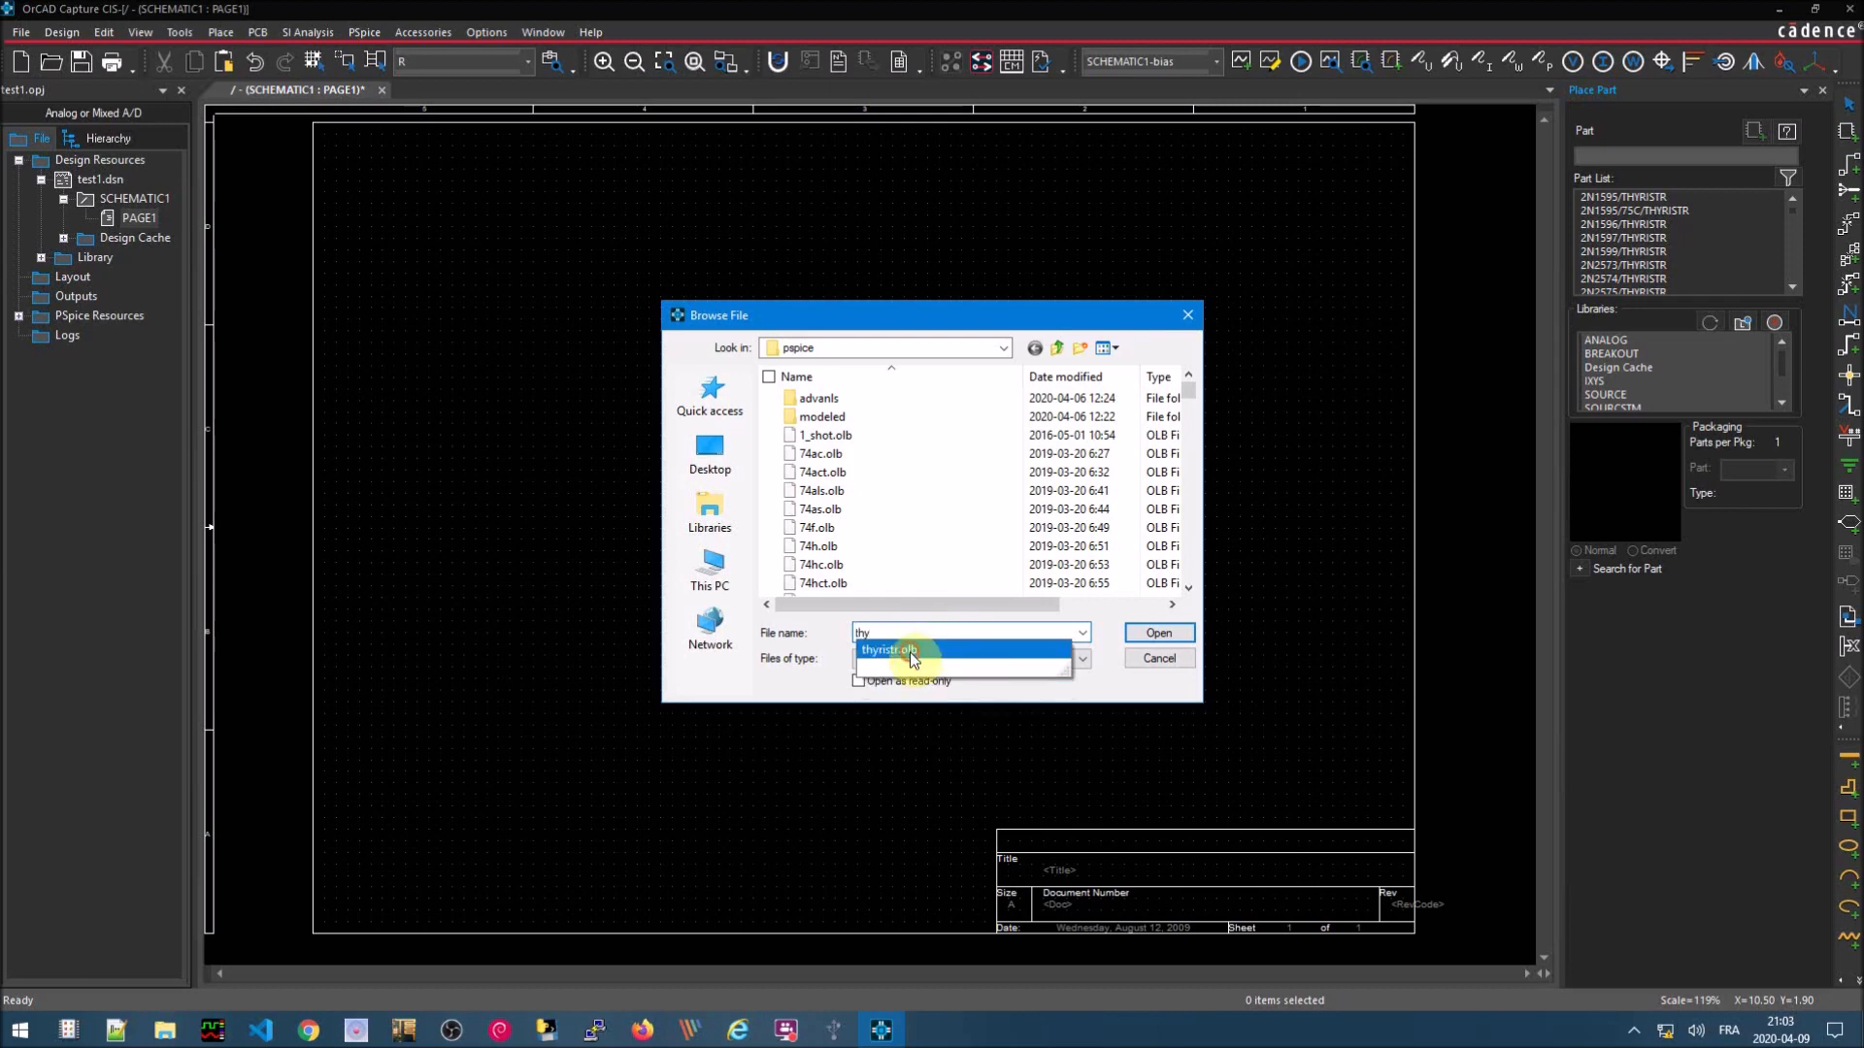
pyautogui.click(907, 650)
pyautogui.click(1165, 633)
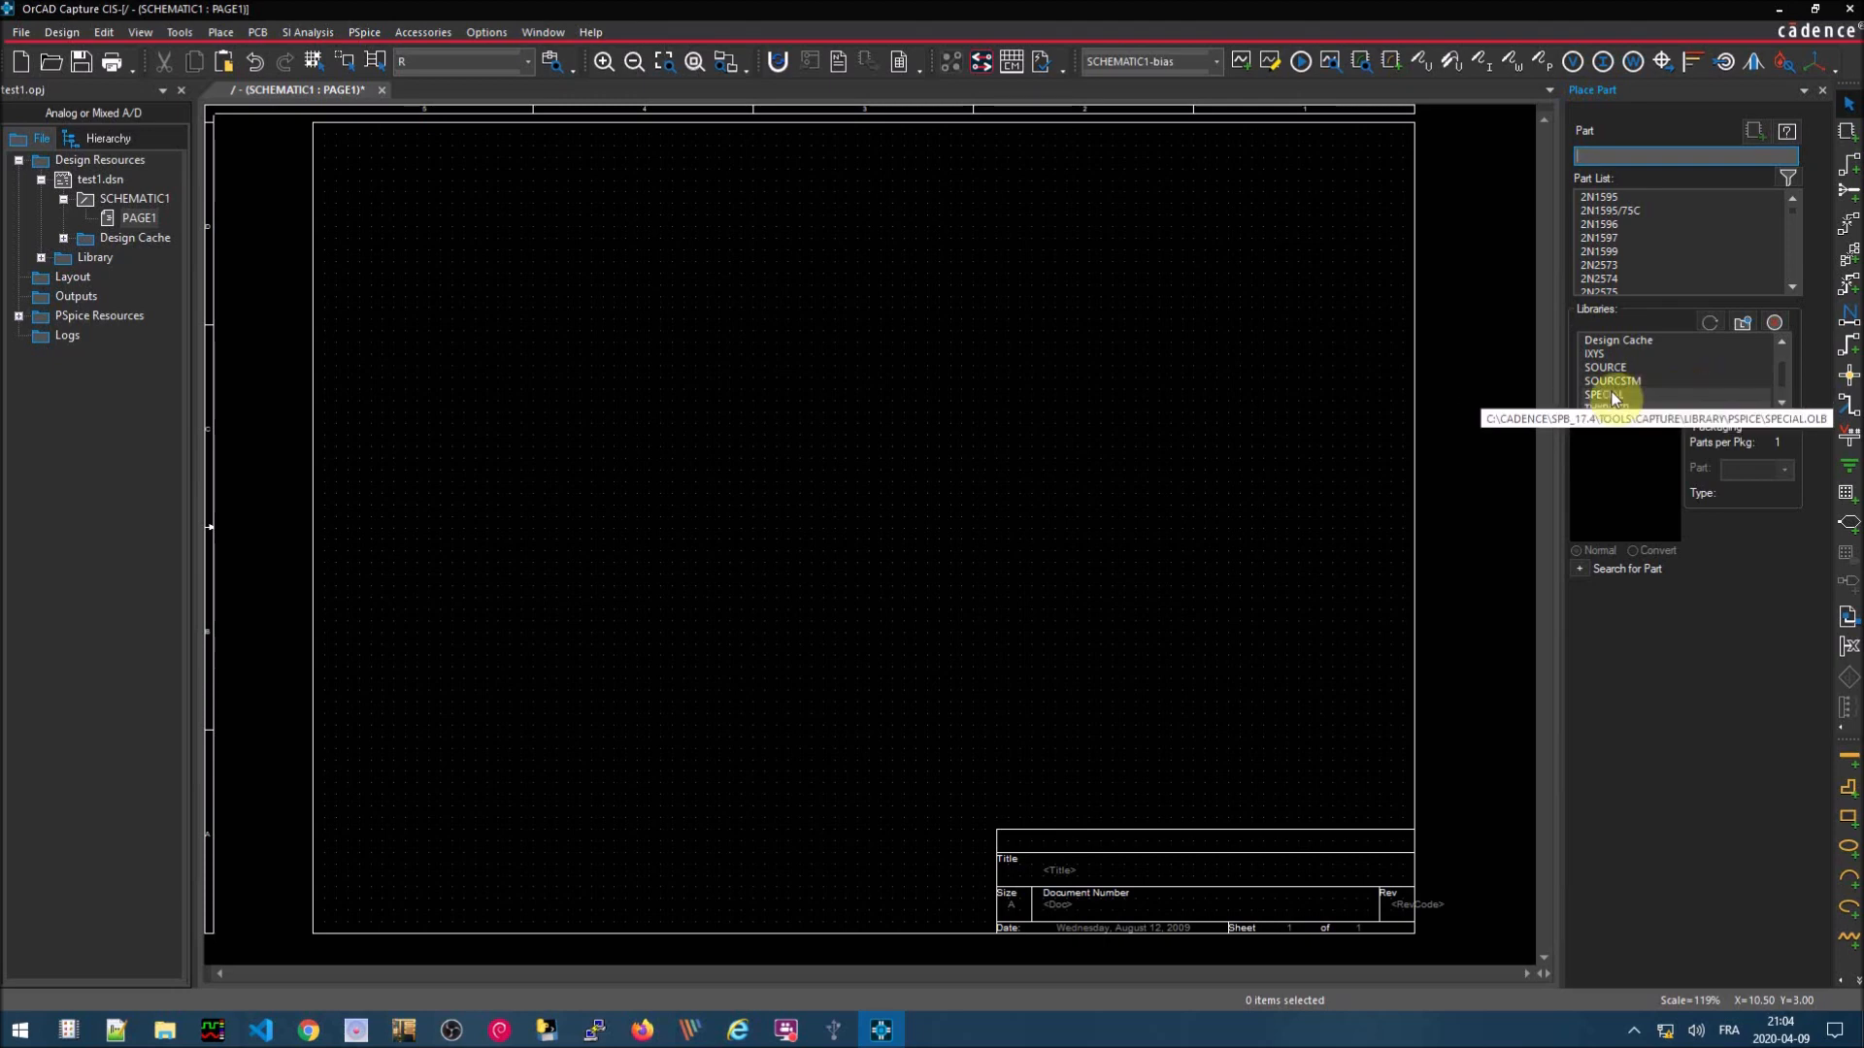
# - Add the IXYS.OLB library from the pspice folder to the part libraries
pyautogui.click(1739, 323)
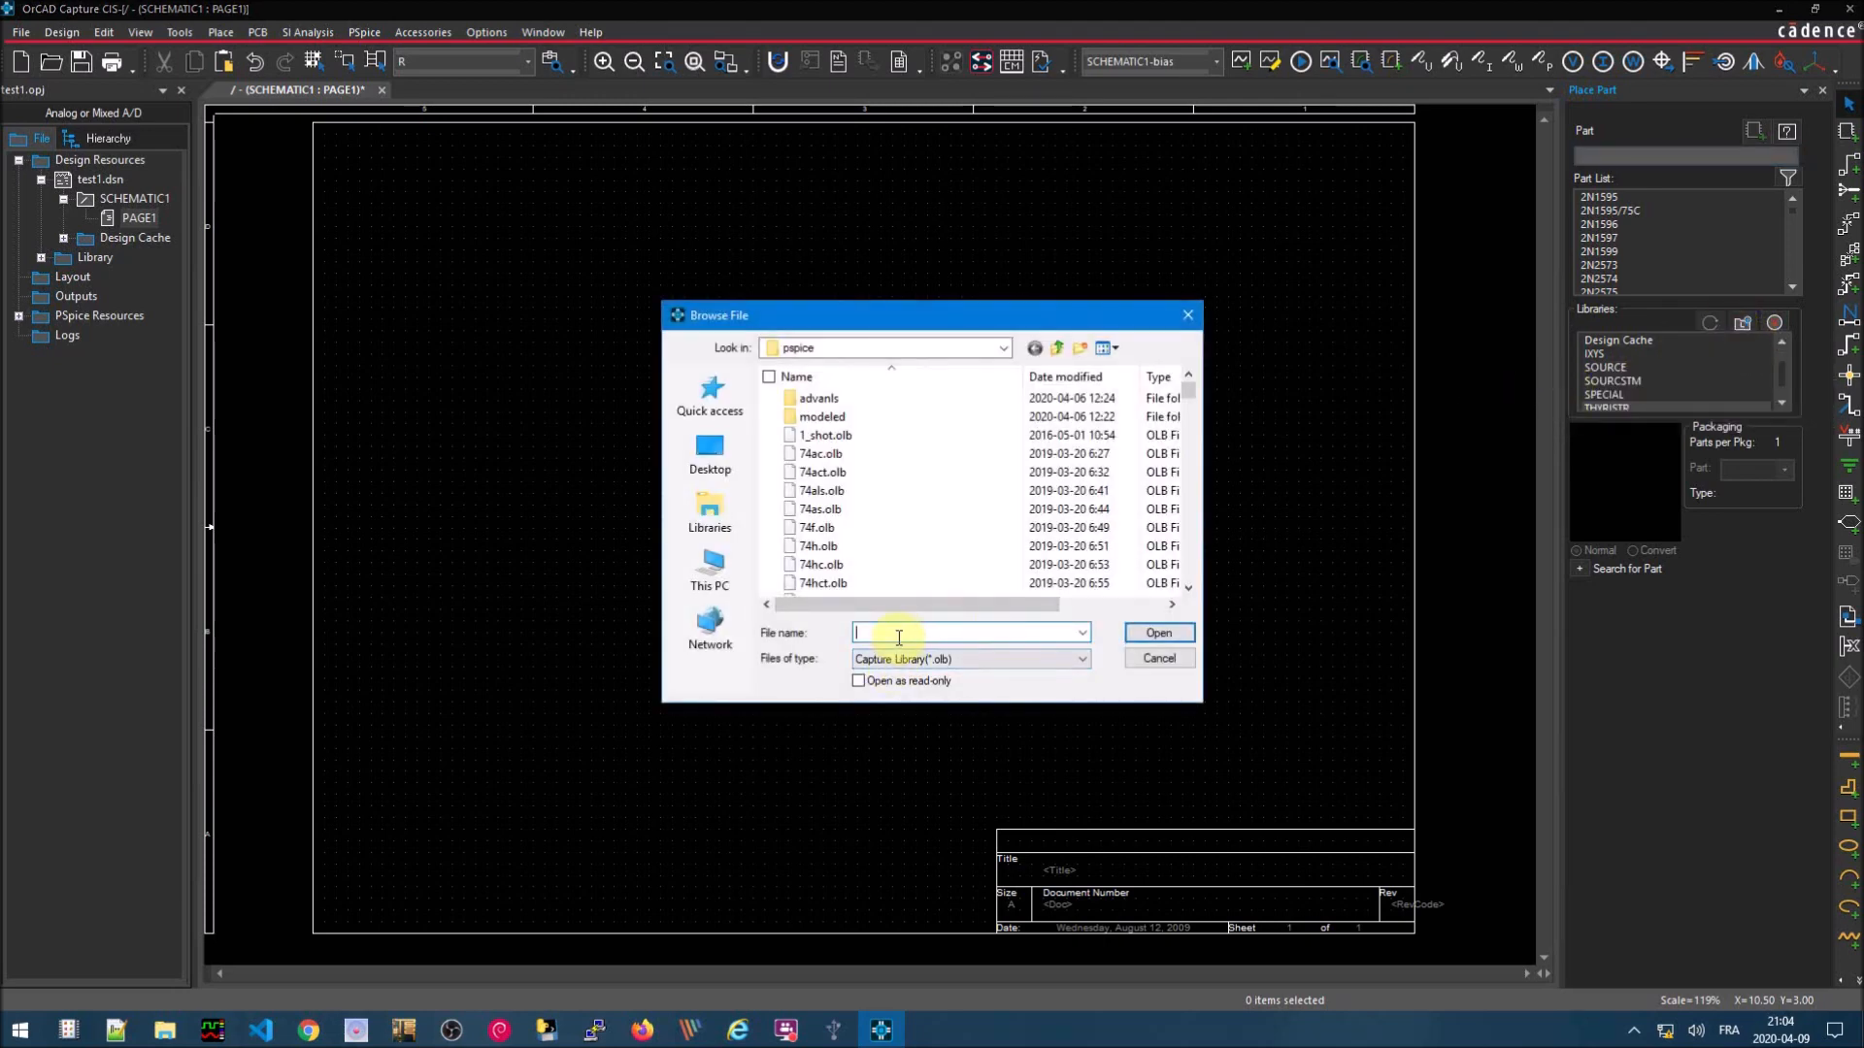
pyautogui.write('i')
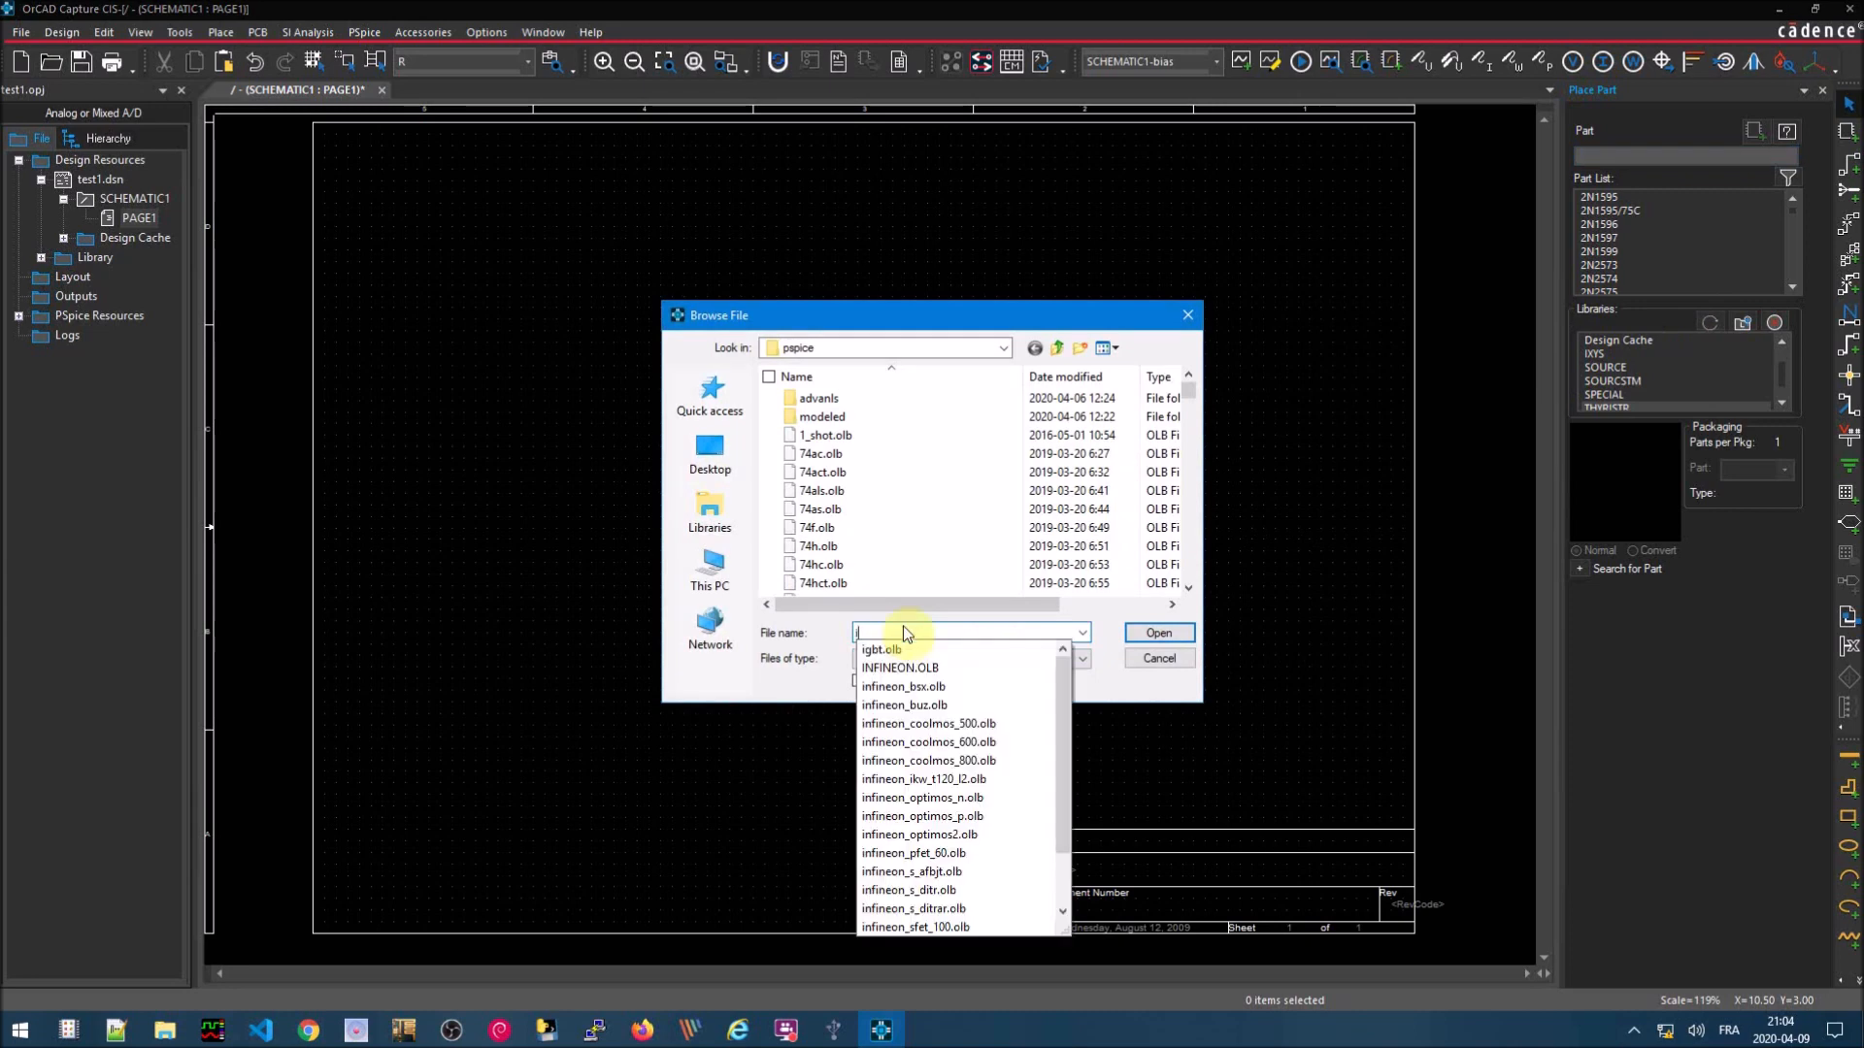
pyautogui.write('x')
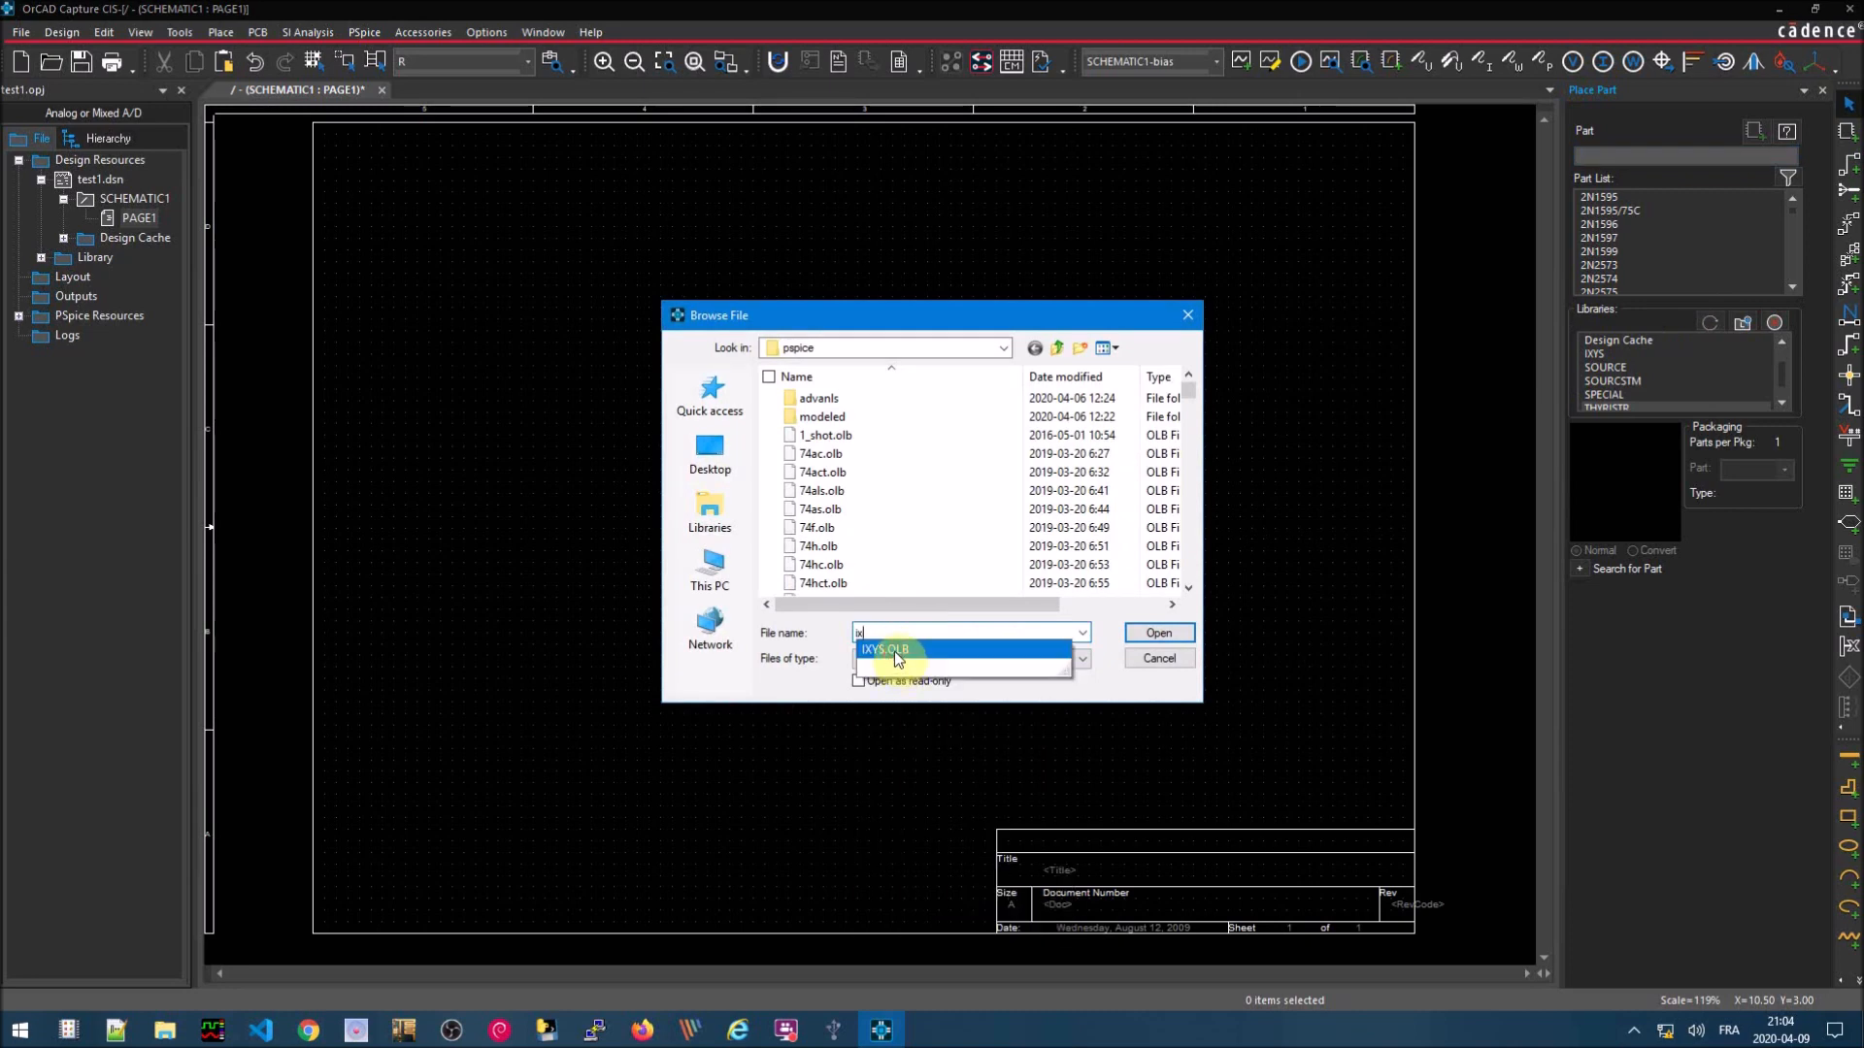
pyautogui.click(894, 650)
pyautogui.click(1157, 633)
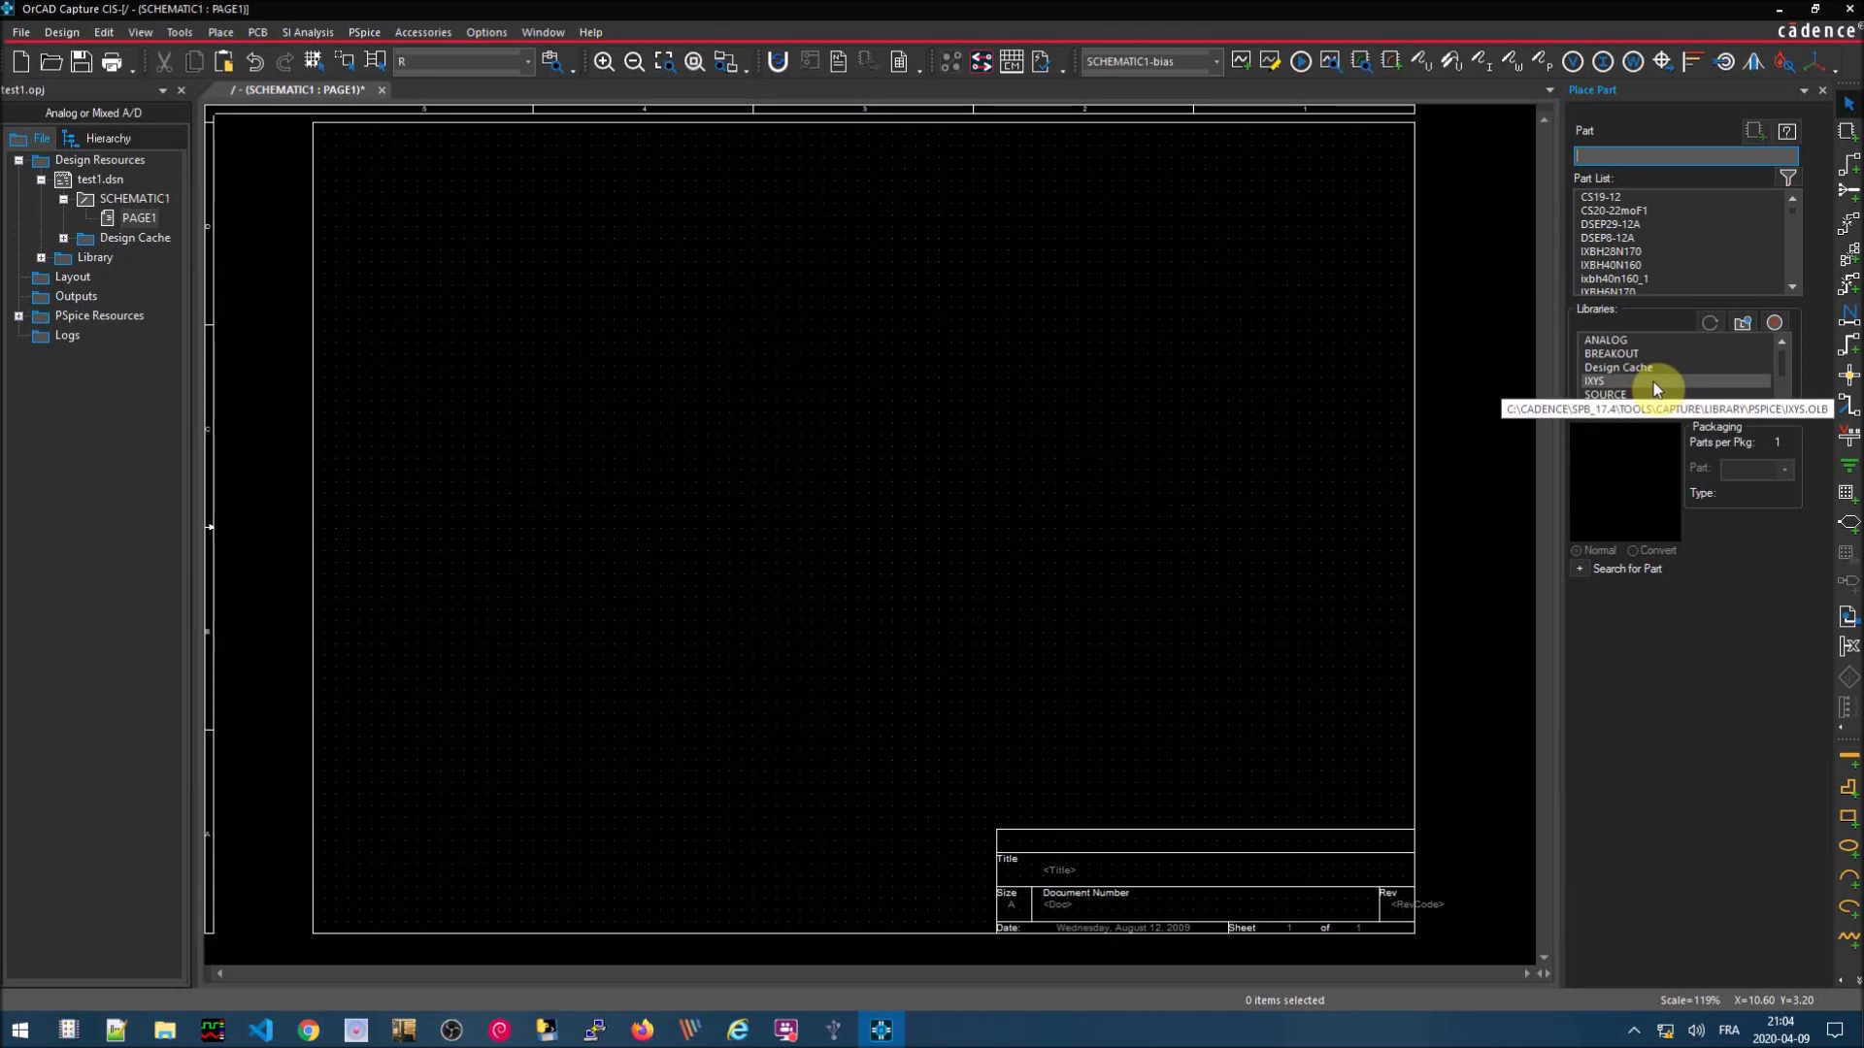
# - Select all the part libraries and place one VSIN source from the SOURCE library on the schematic page
pyautogui.click(1642, 407)
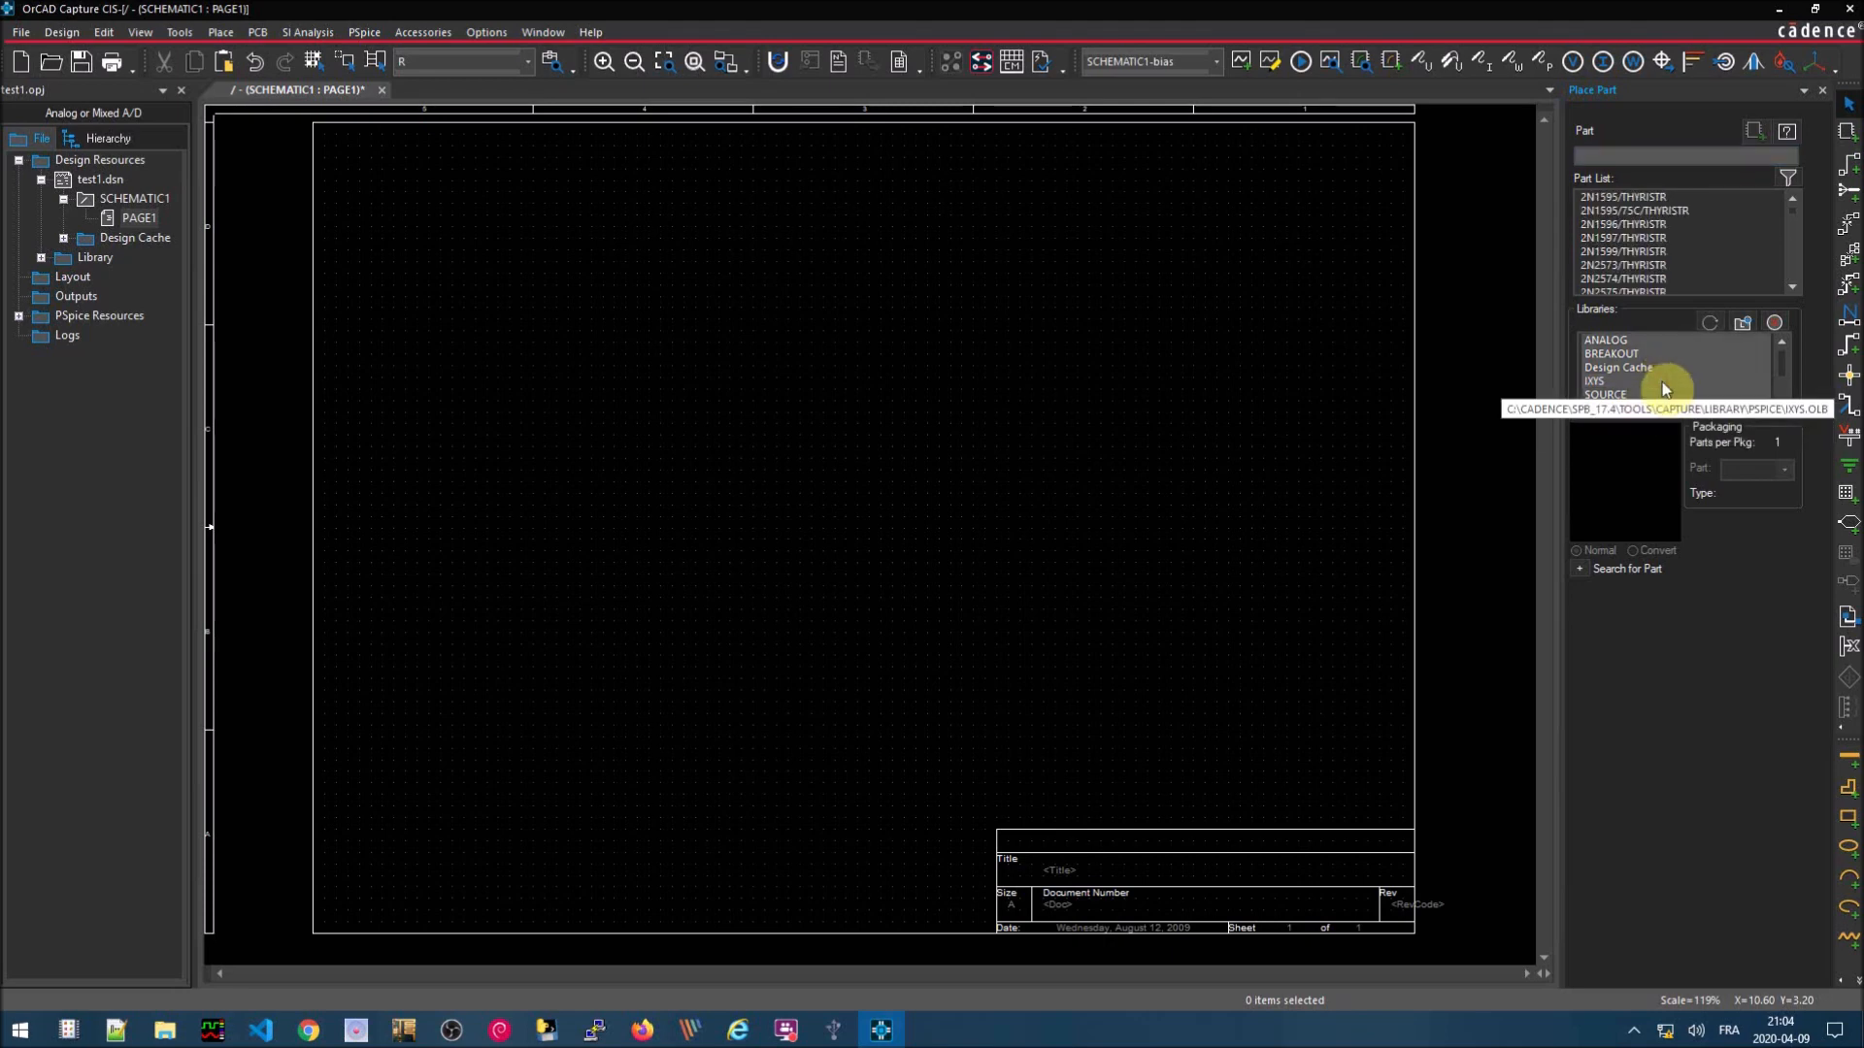
pyautogui.click(1611, 157)
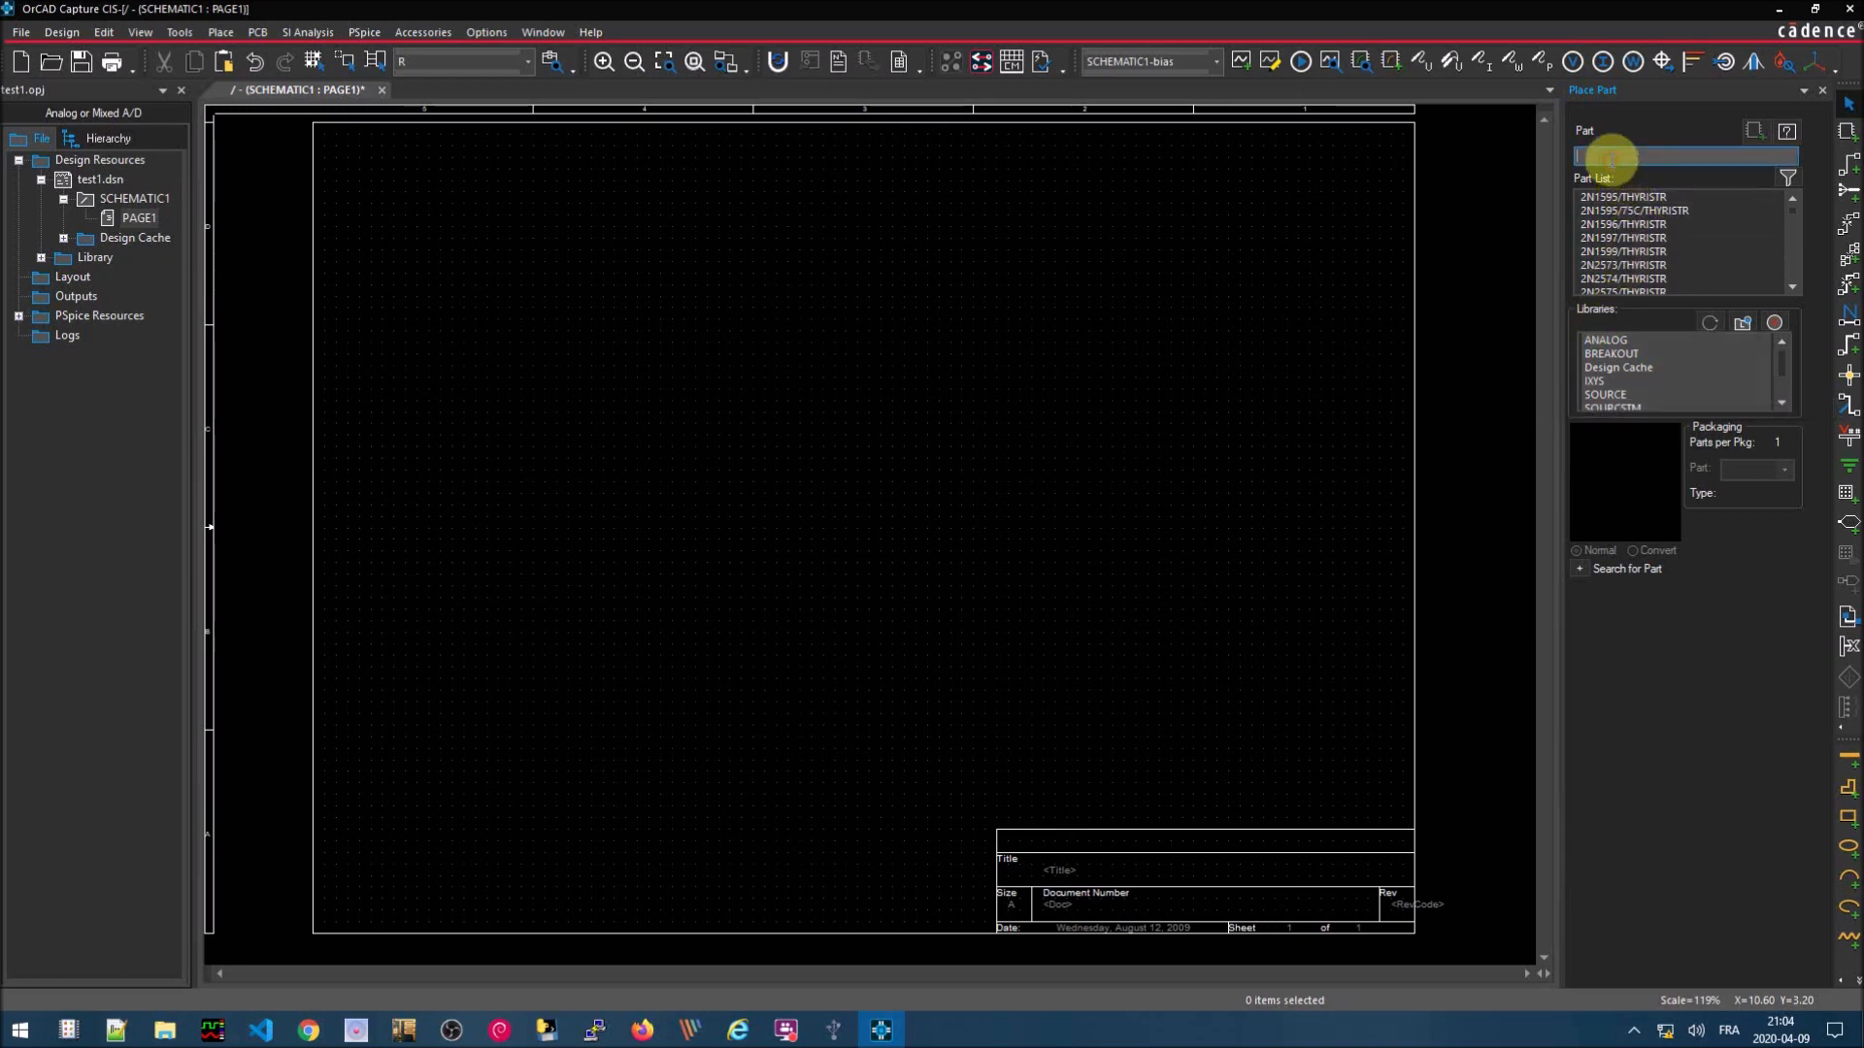
pyautogui.write('vsin')
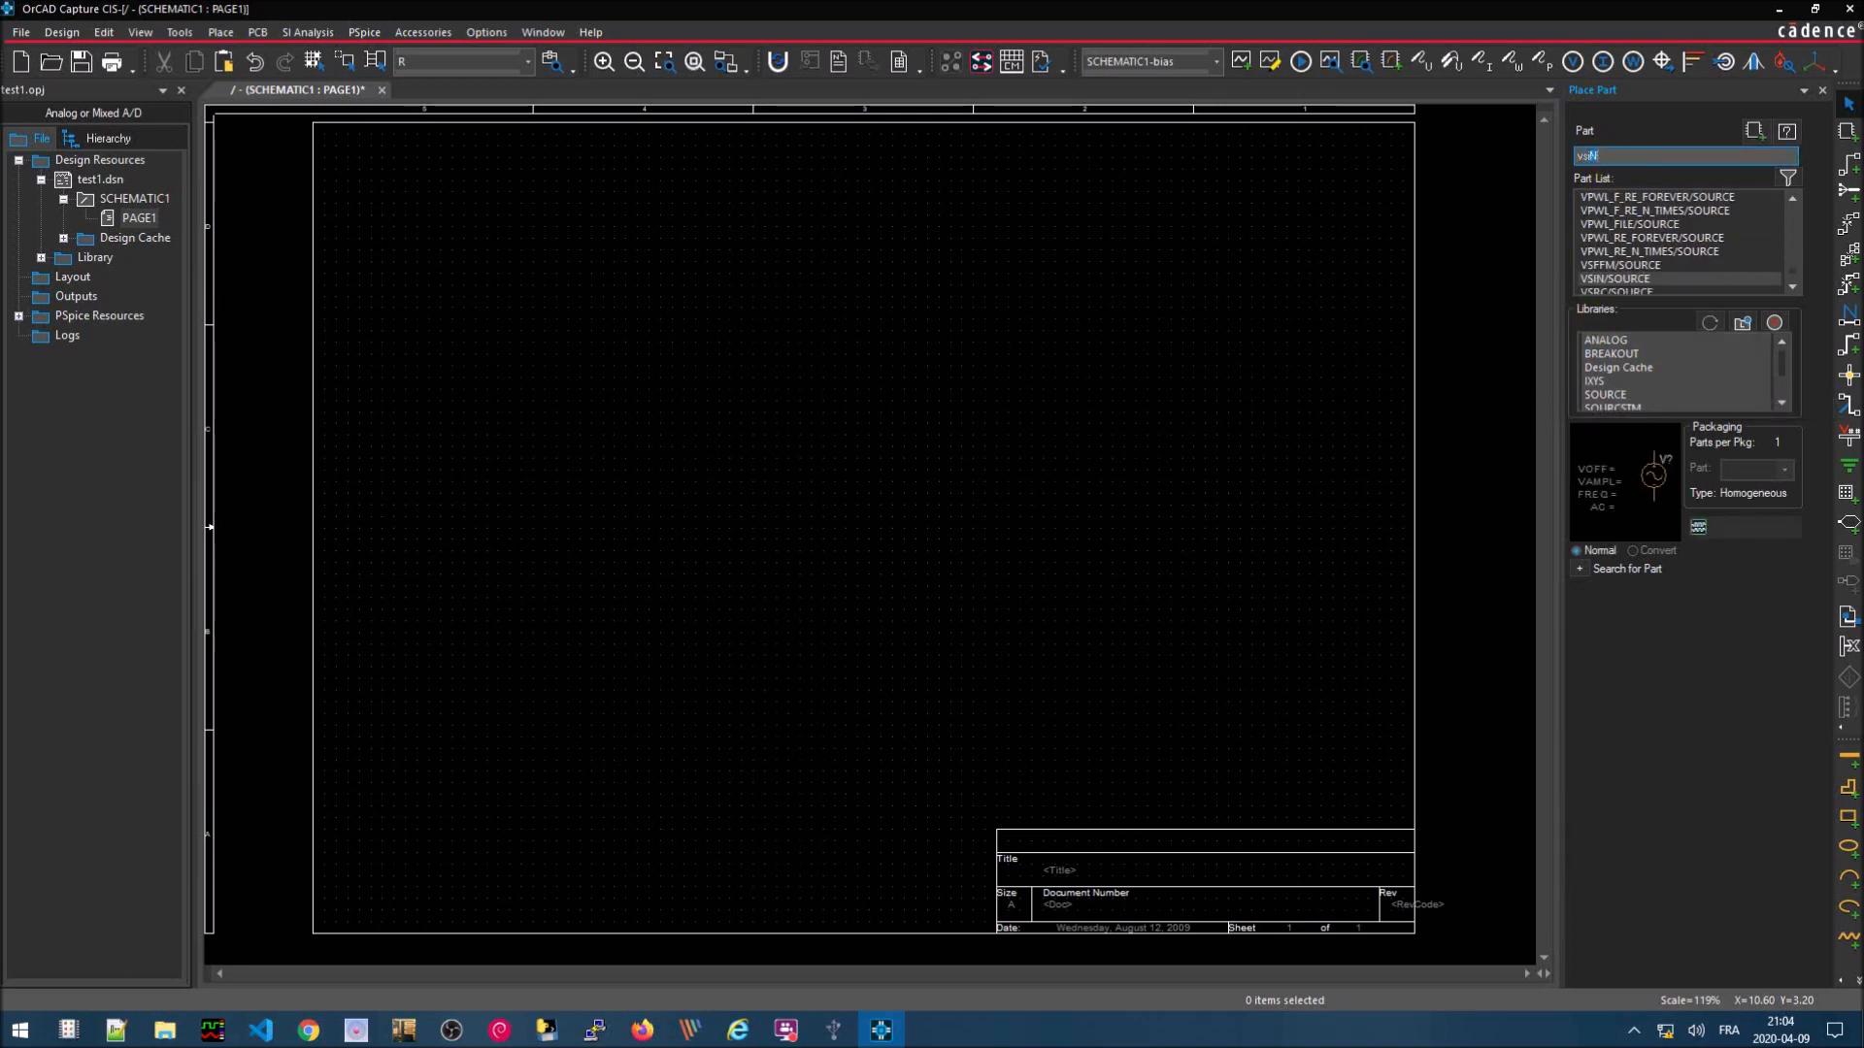
pyautogui.press('Return')
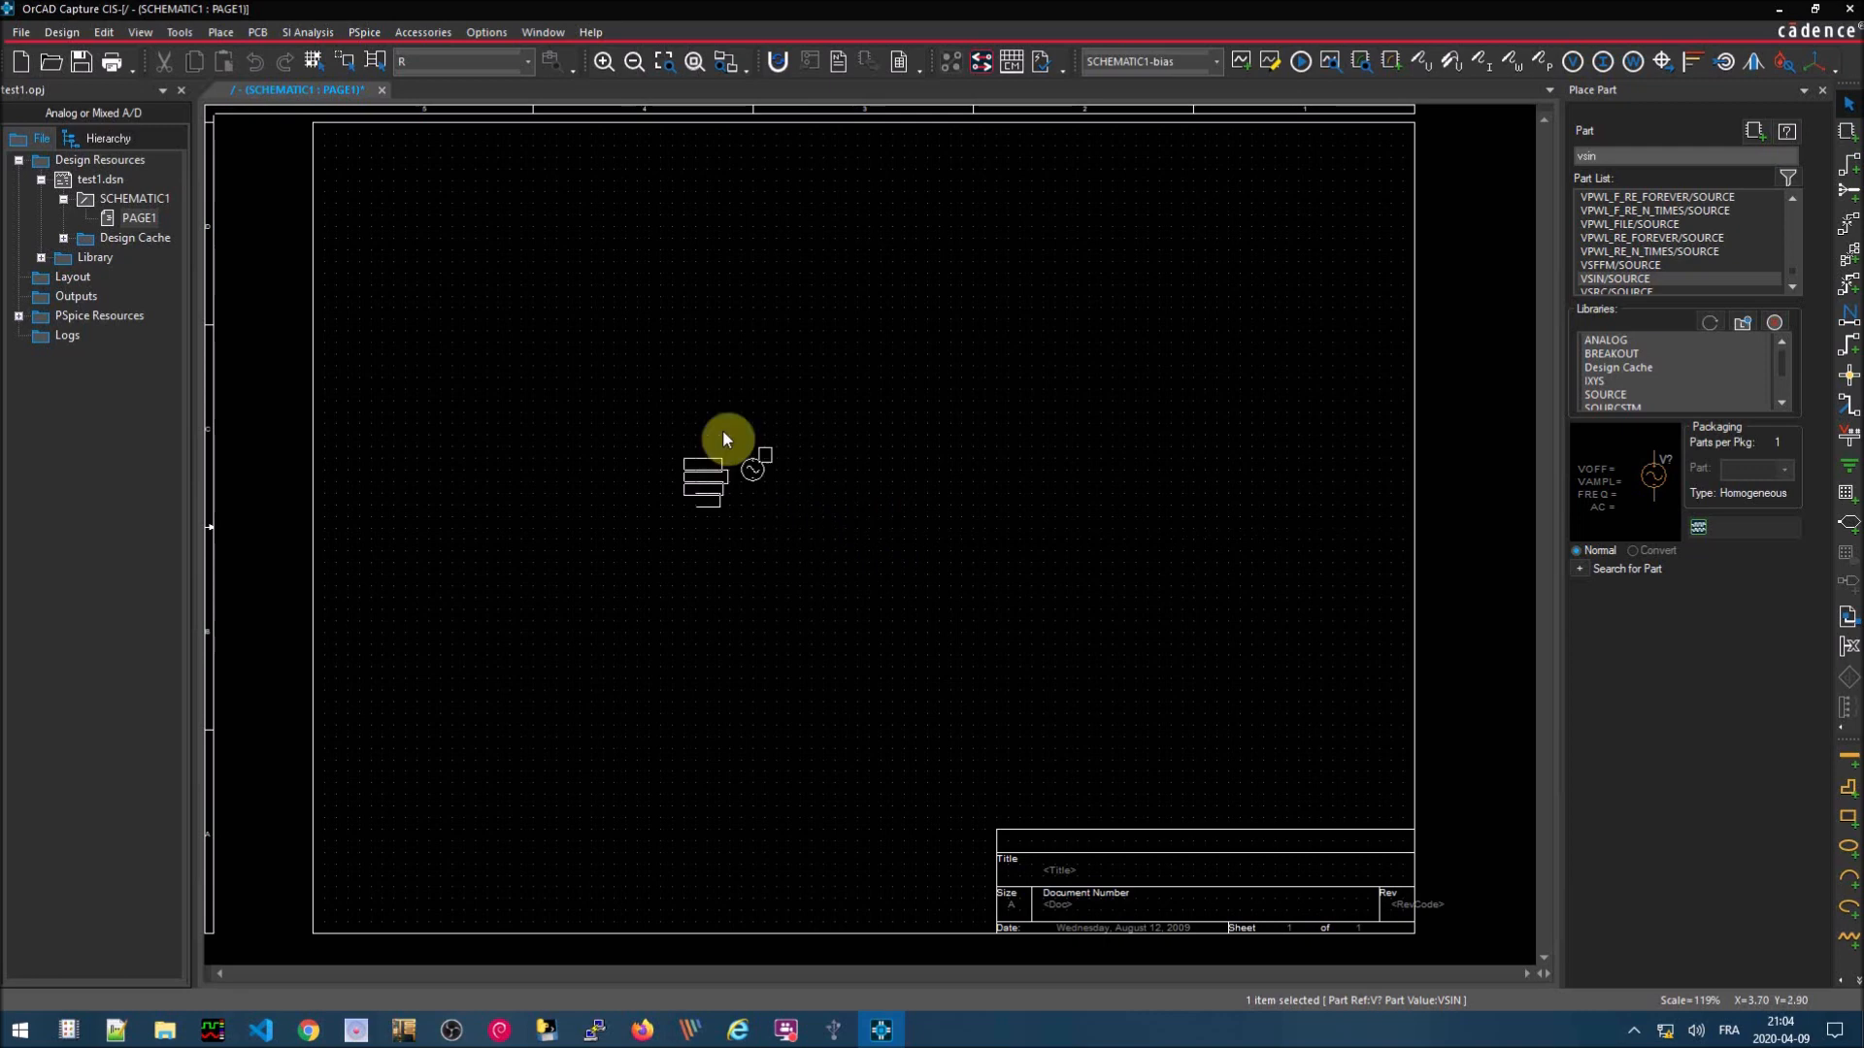
pyautogui.click(678, 392)
pyautogui.press('Escape')
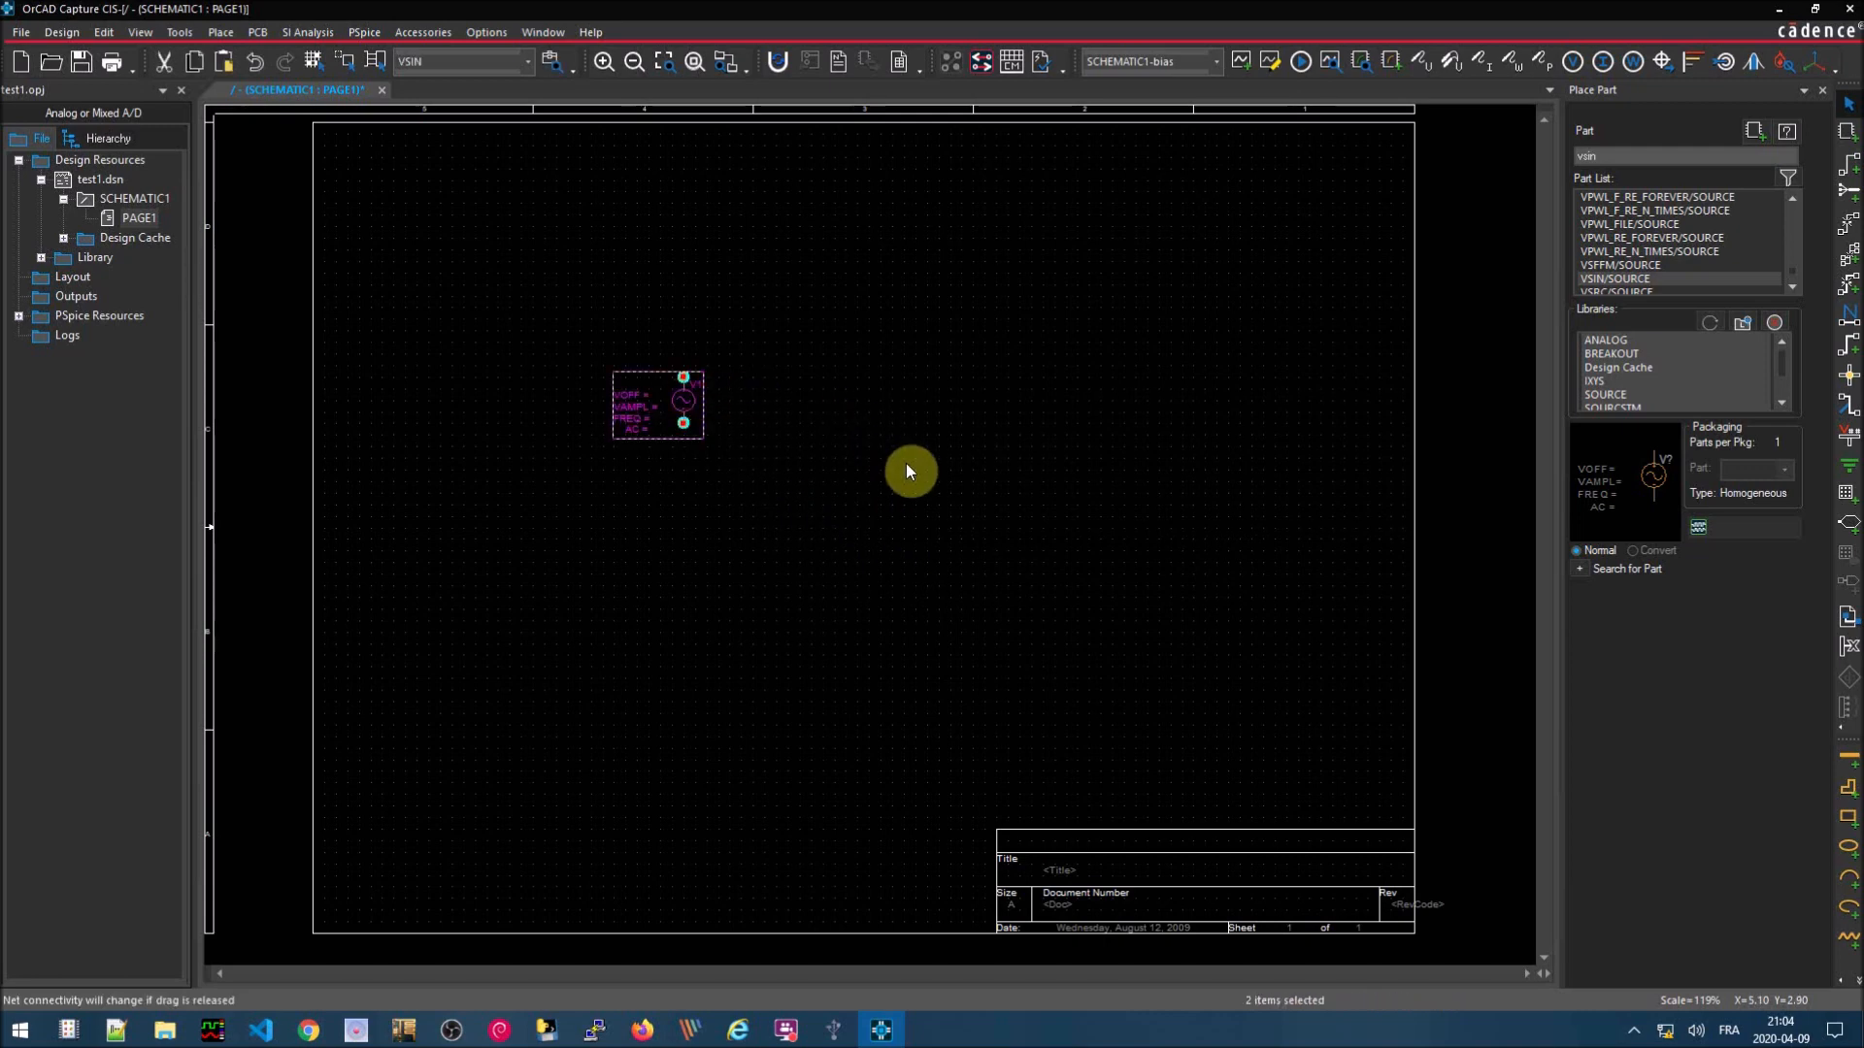
# - Place one vertical resistor R from the ANALOG library to the right of the VSIN source
pyautogui.write('pr')
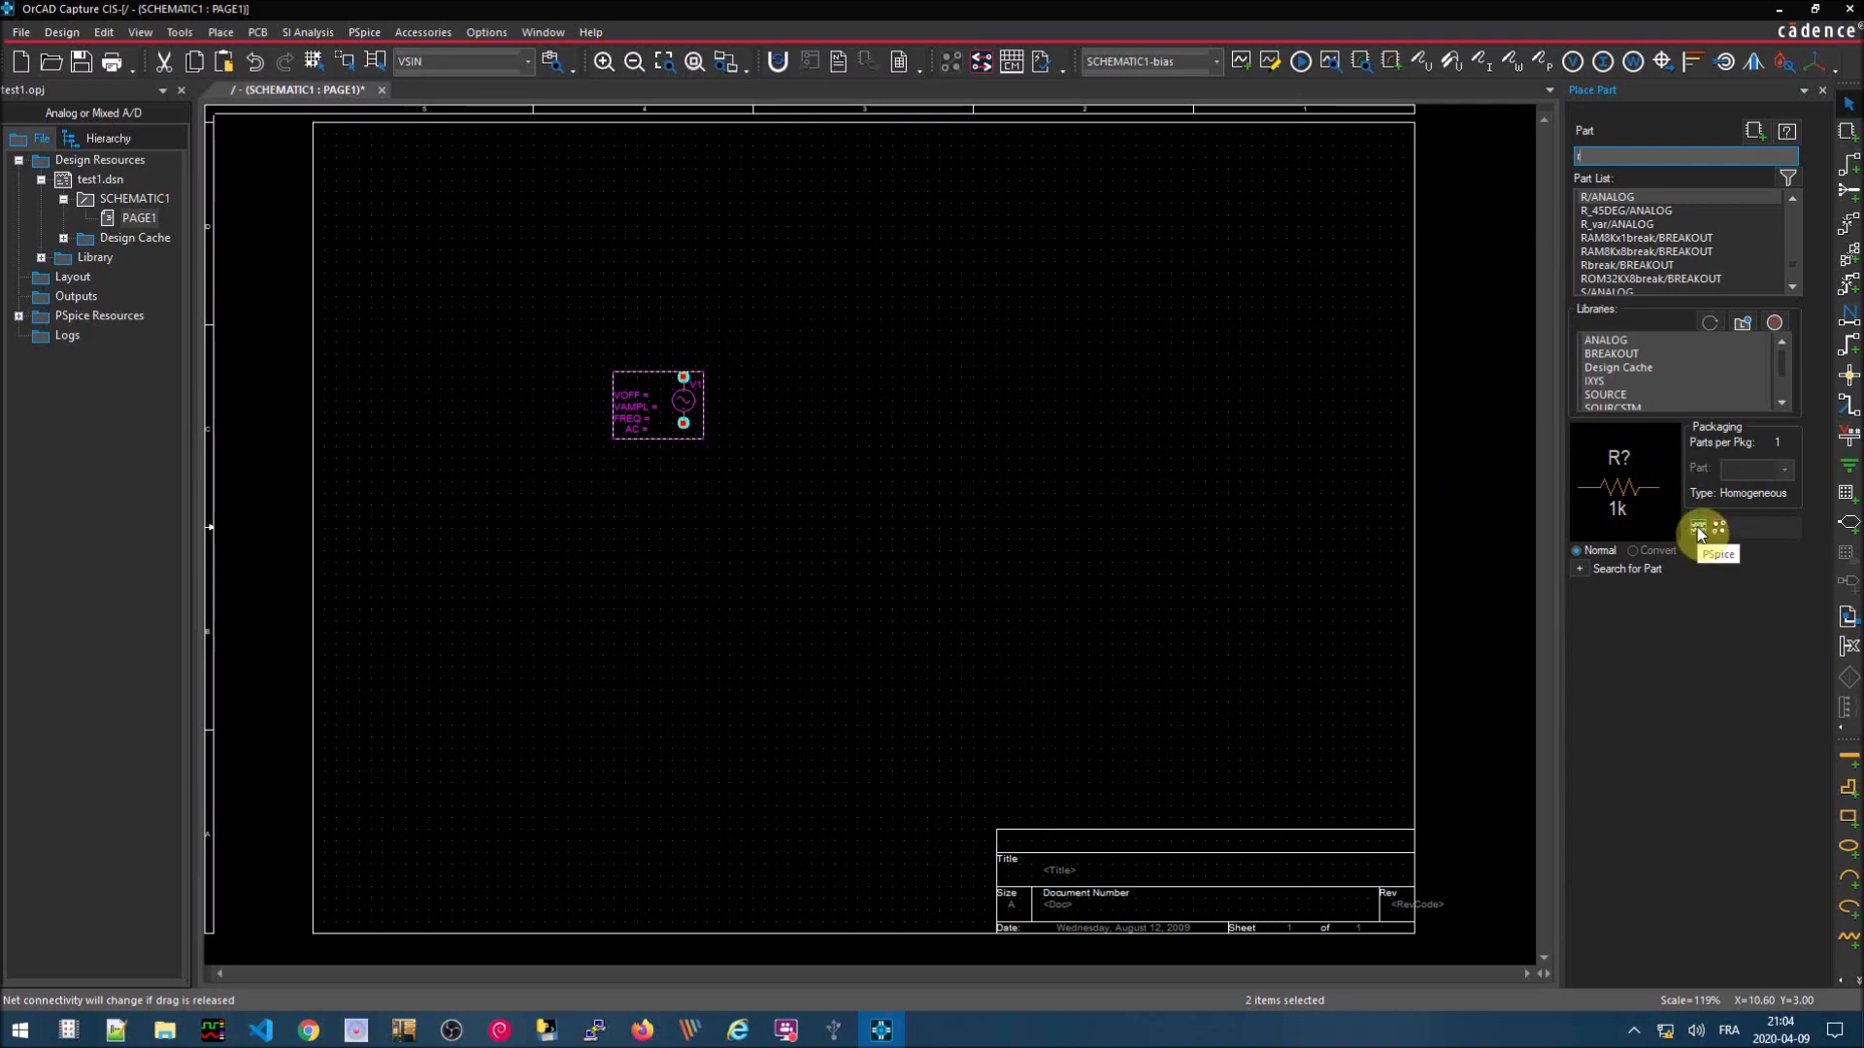
pyautogui.press('Return')
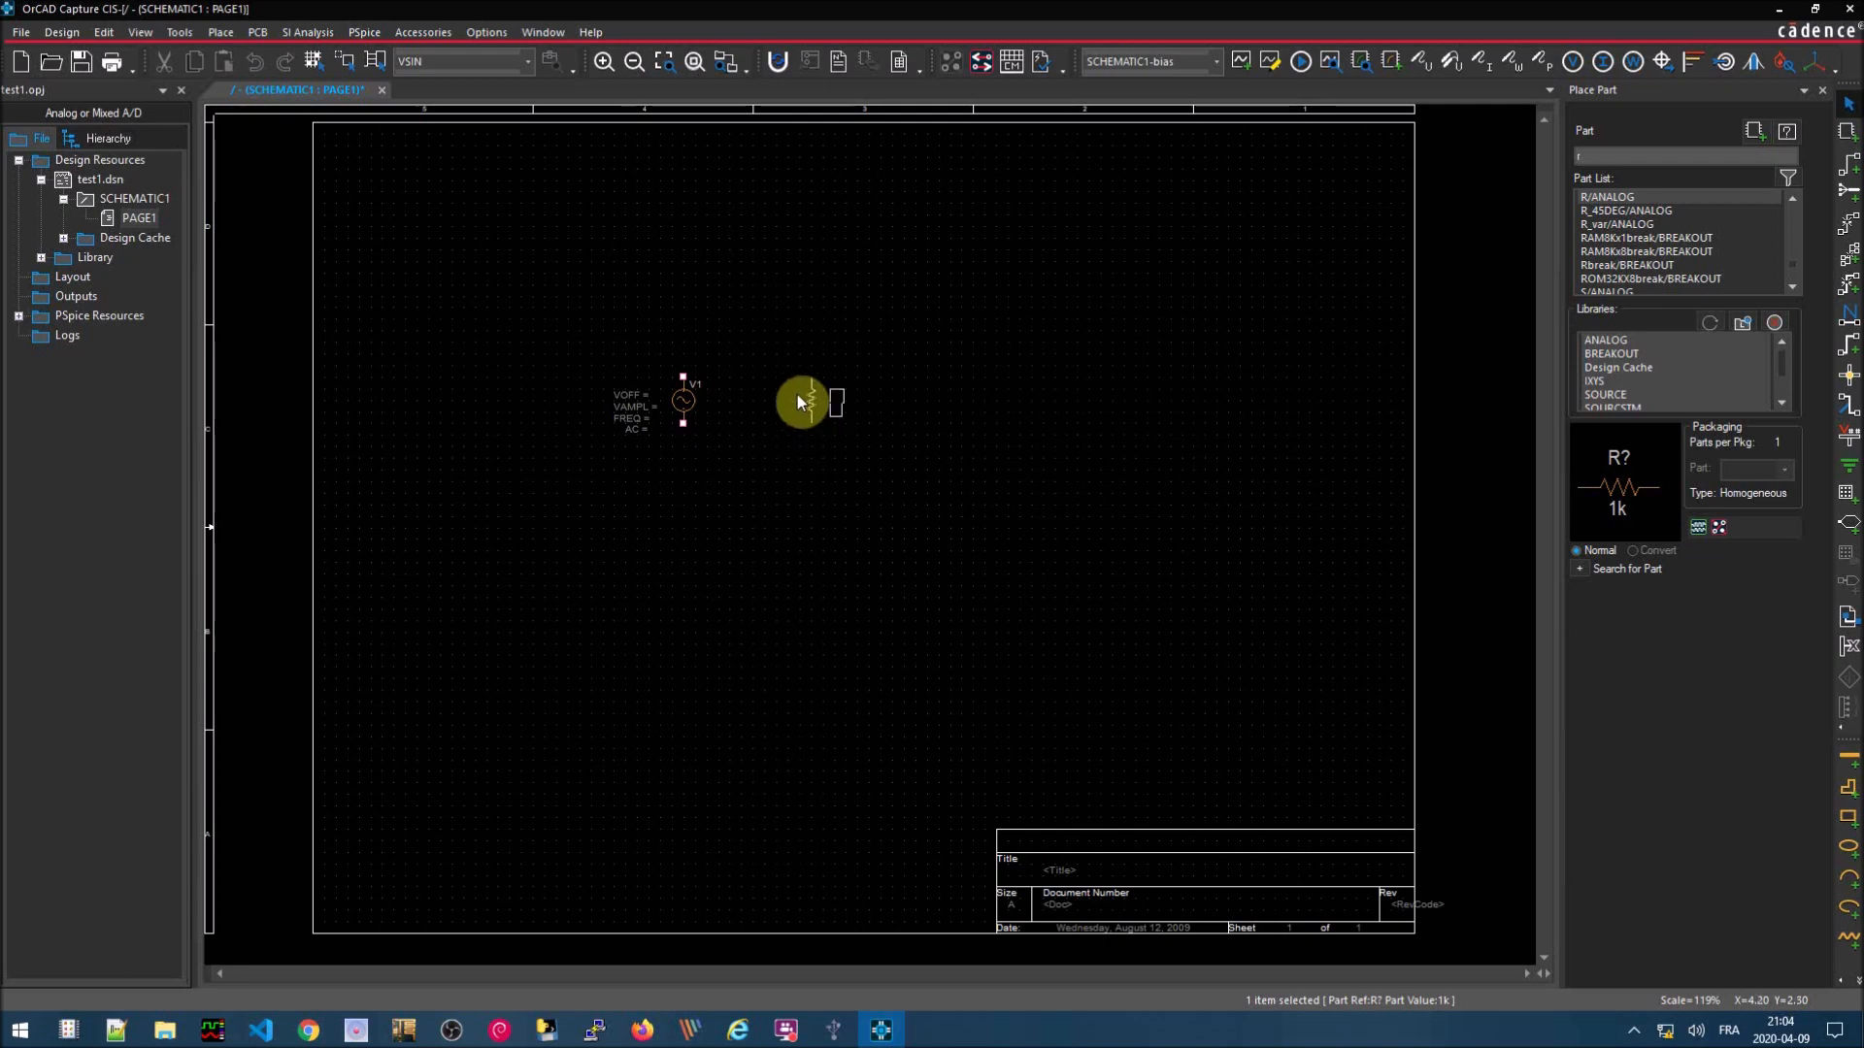
pyautogui.click(798, 398)
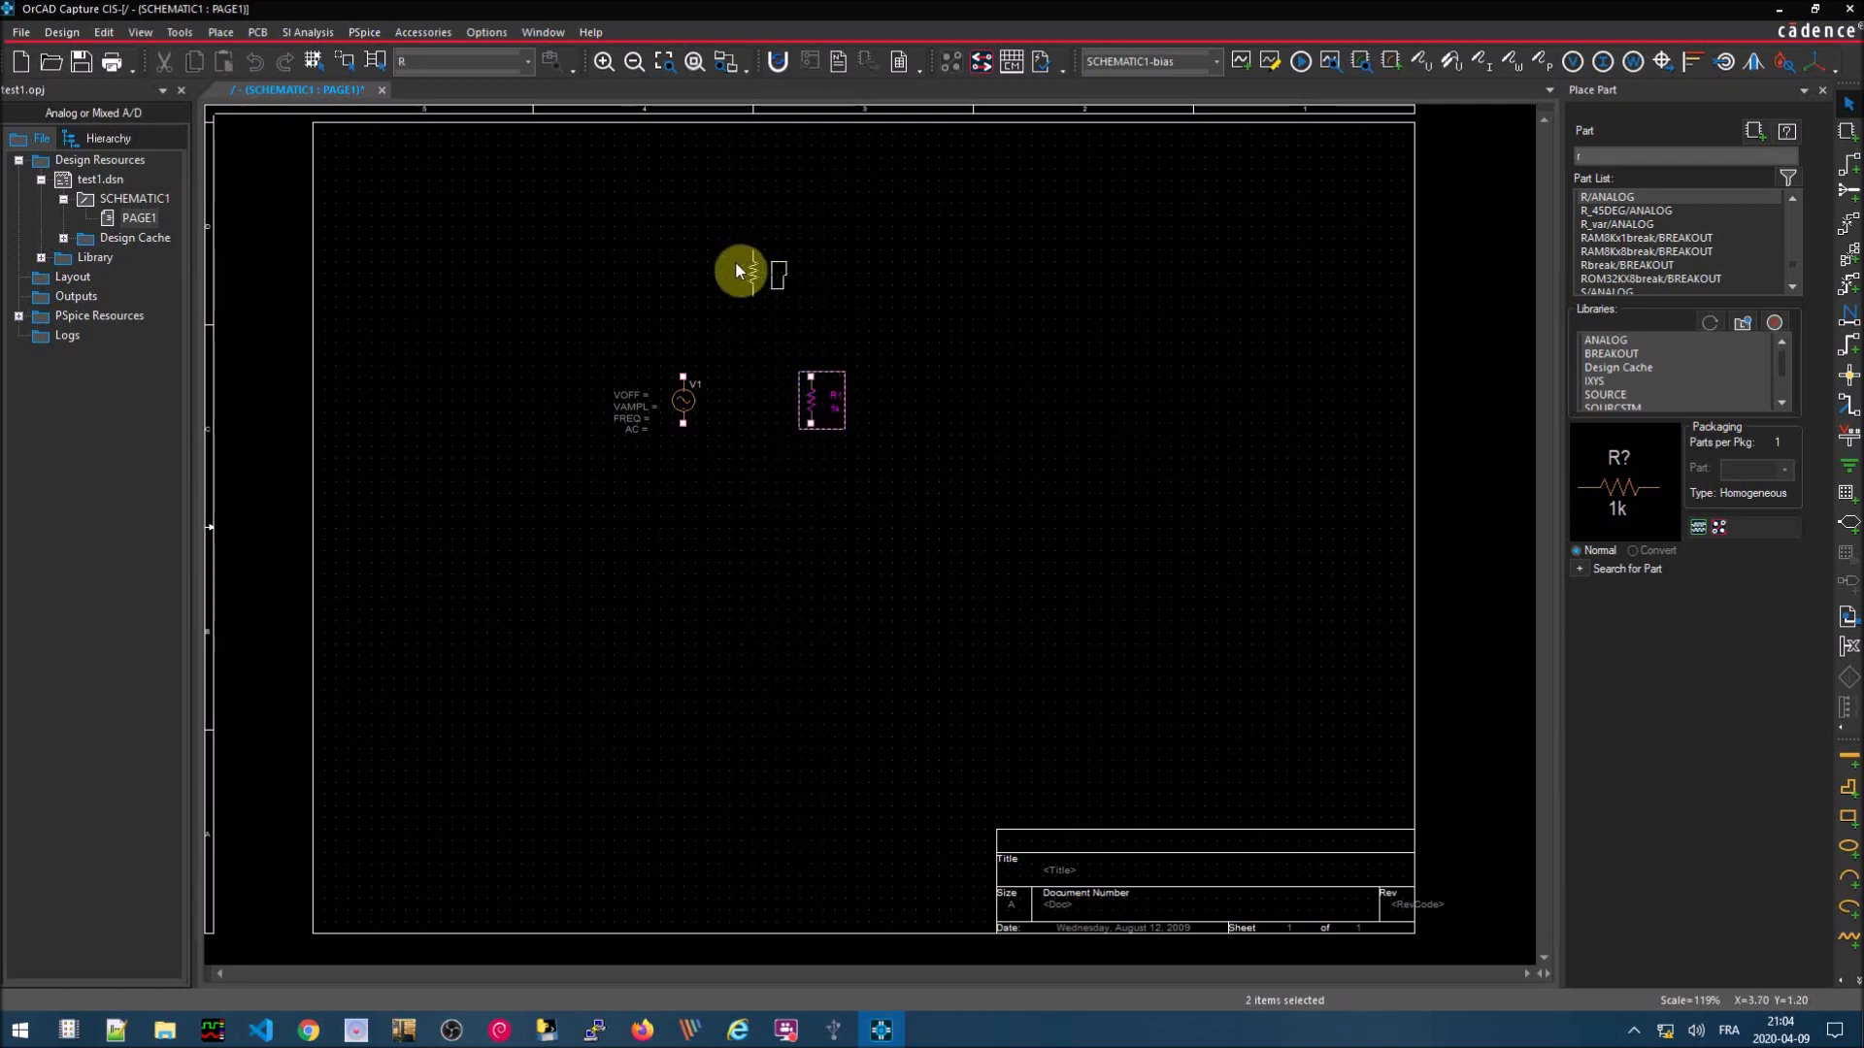
pyautogui.press('Escape')
# - Wire the upper terminals of V1 and R1 together, and their lower terminals together, to form a closed loop
pyautogui.press('w')
pyautogui.click(683, 377)
pyautogui.click(810, 376)
pyautogui.click(684, 425)
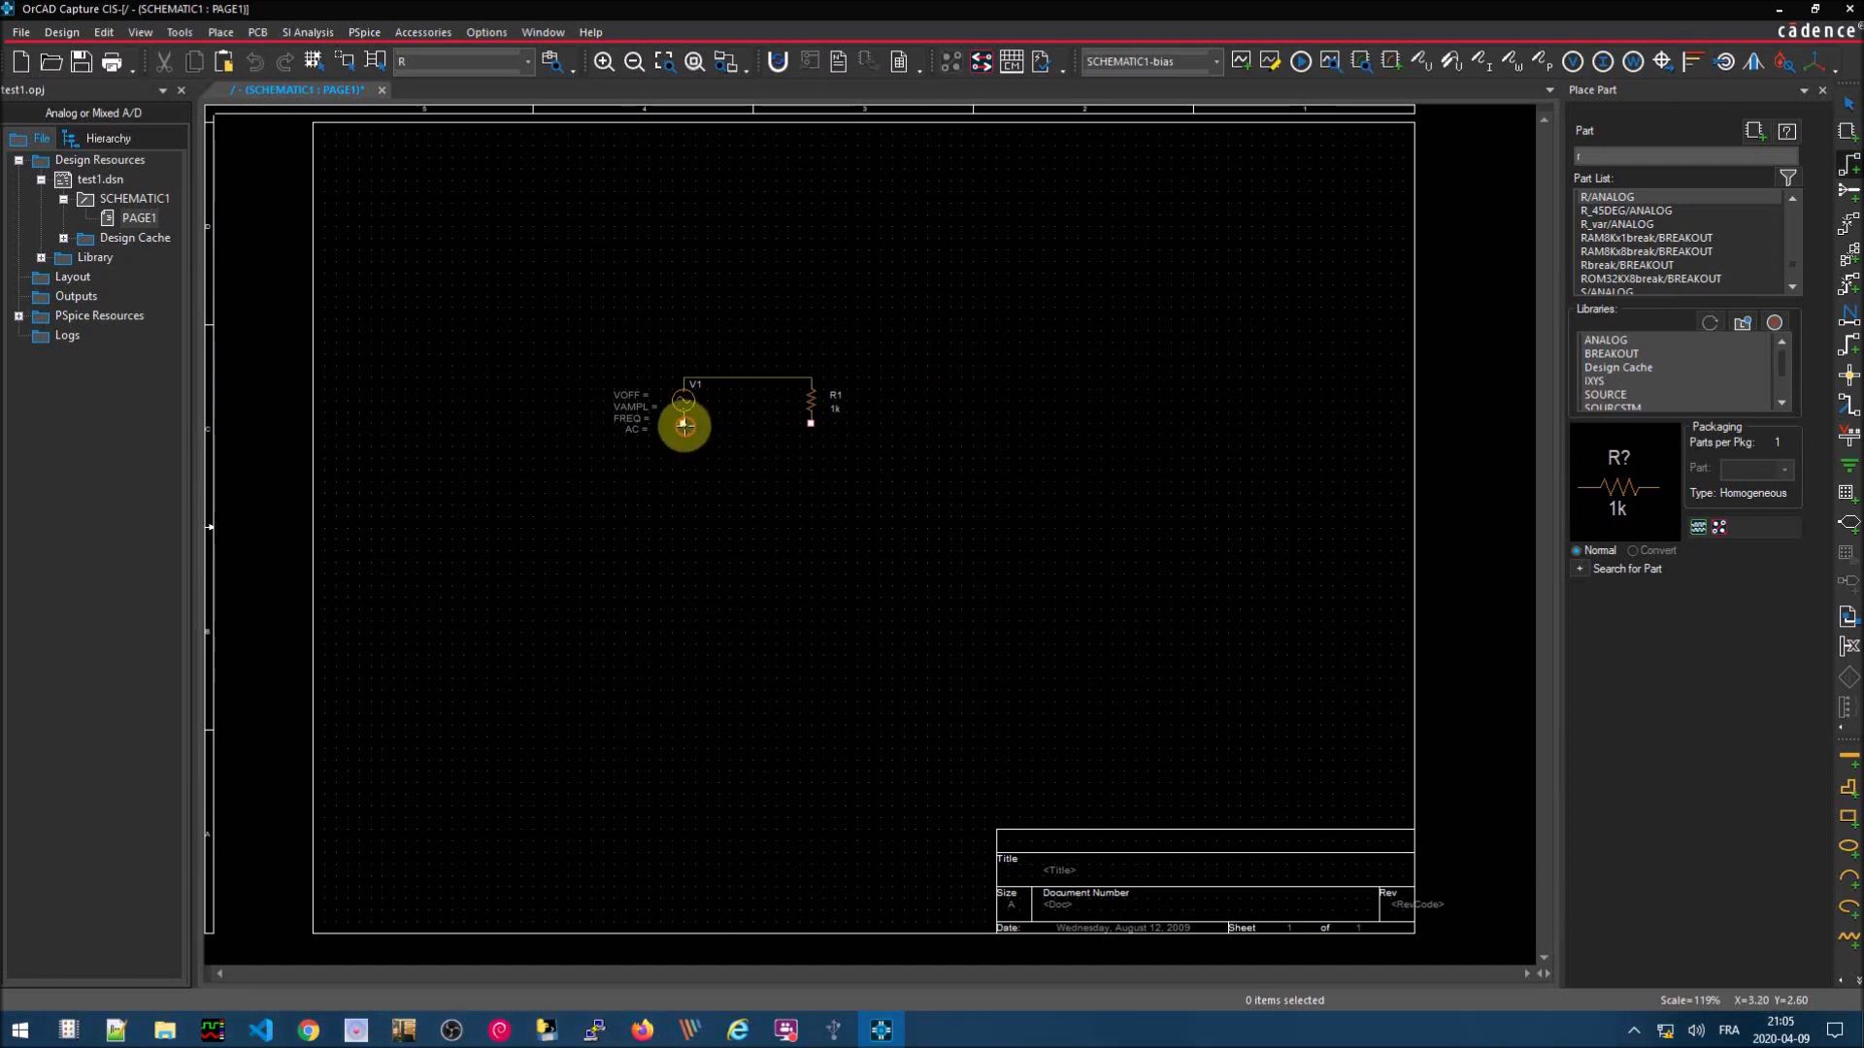
pyautogui.click(810, 424)
pyautogui.press('Escape')
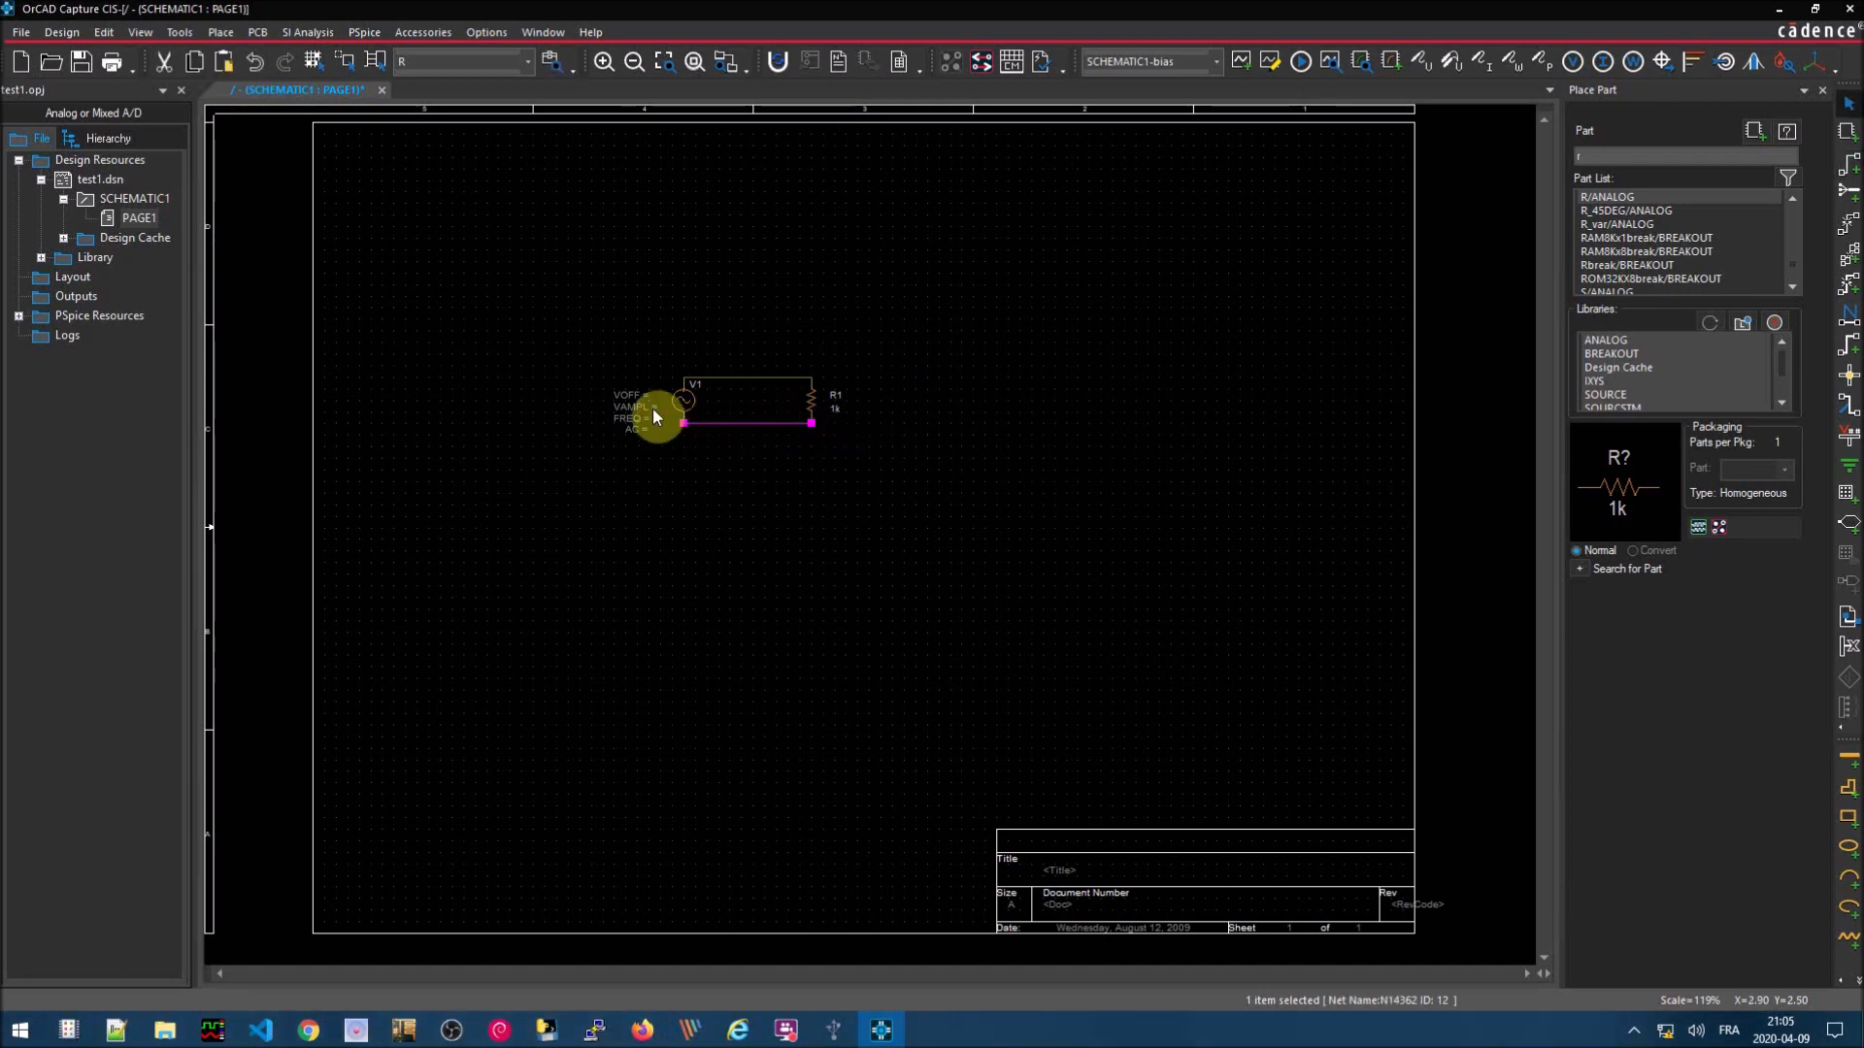
# - Set V1's offset voltage VOFF to 0 and its amplitude VAMPL to 170
pyautogui.press('i')
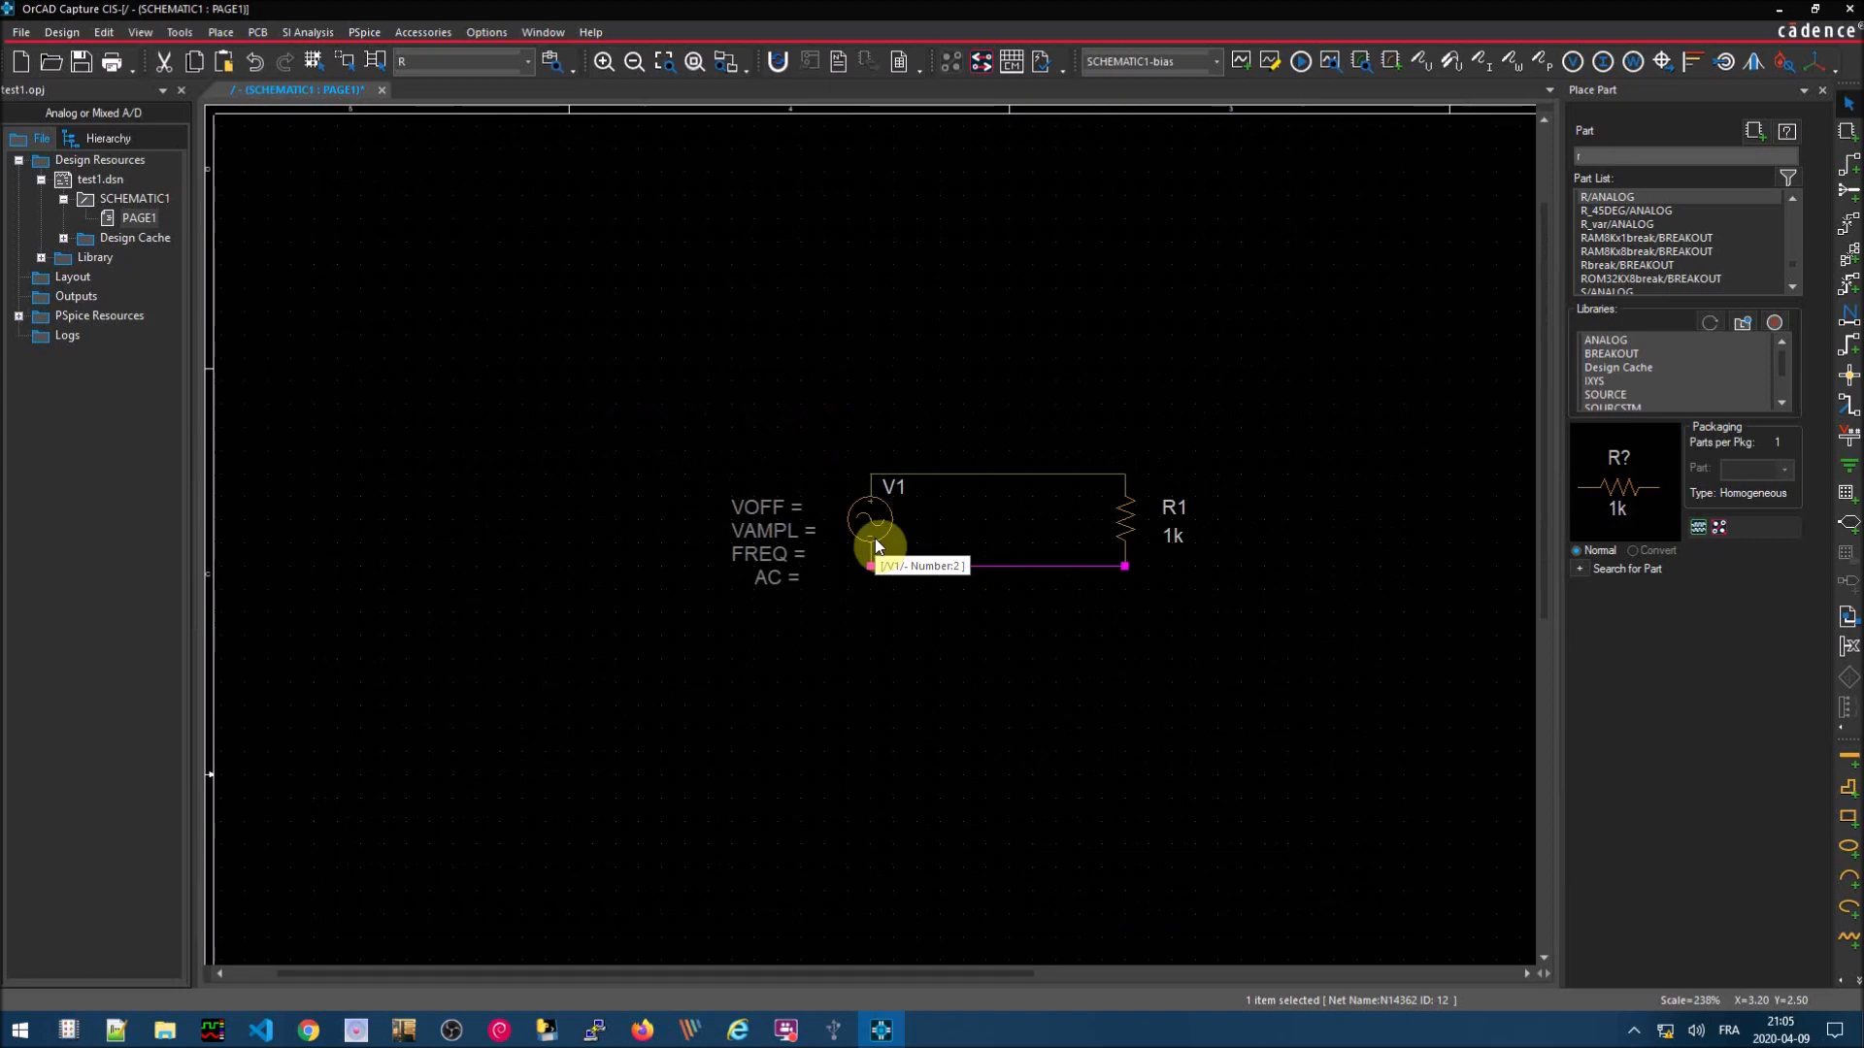
pyautogui.doubleClick(790, 510)
pyautogui.press('Return')
pyautogui.doubleClick(782, 532)
pyautogui.write('70')
pyautogui.press('Return')
# - Set V1's frequency FREQ to 60 and its AC value to 0
pyautogui.click(773, 556)
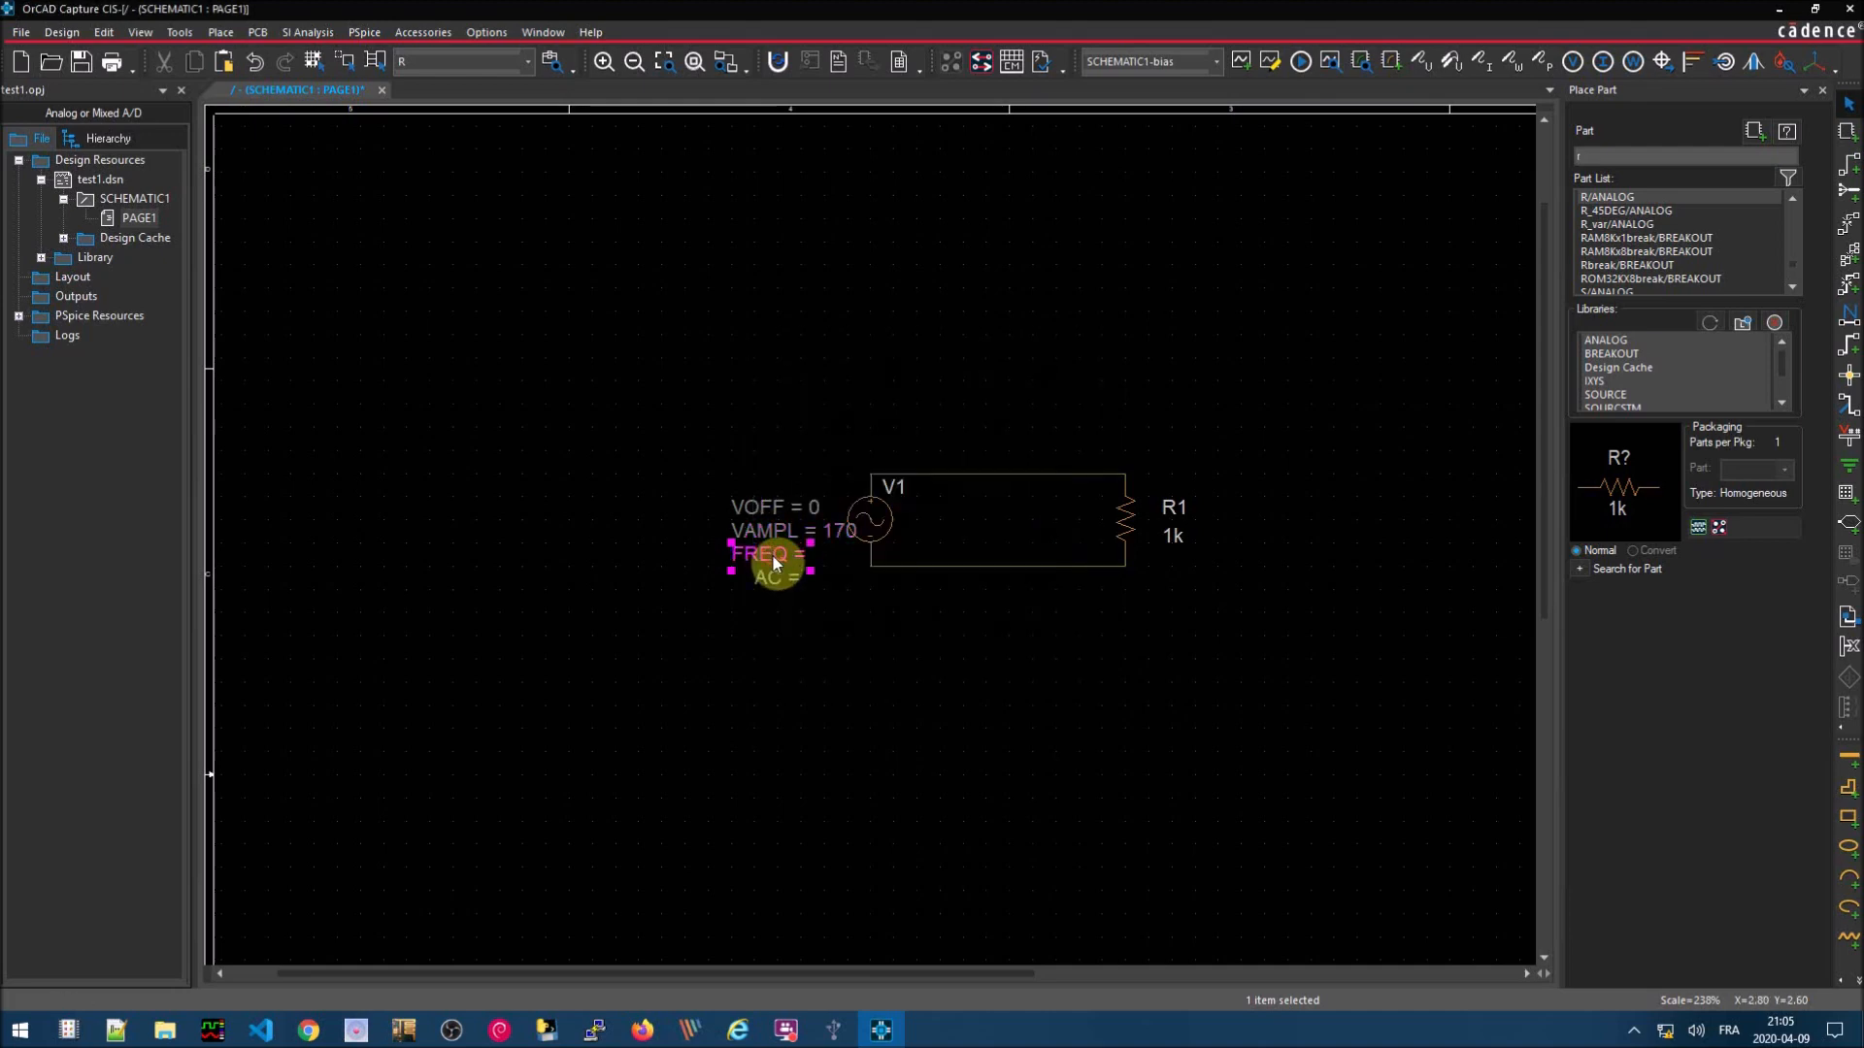
pyautogui.doubleClick(773, 557)
pyautogui.write('60')
pyautogui.press('Return')
pyautogui.doubleClick(778, 580)
pyautogui.write('0')
pyautogui.press('Return')
pyautogui.click(965, 643)
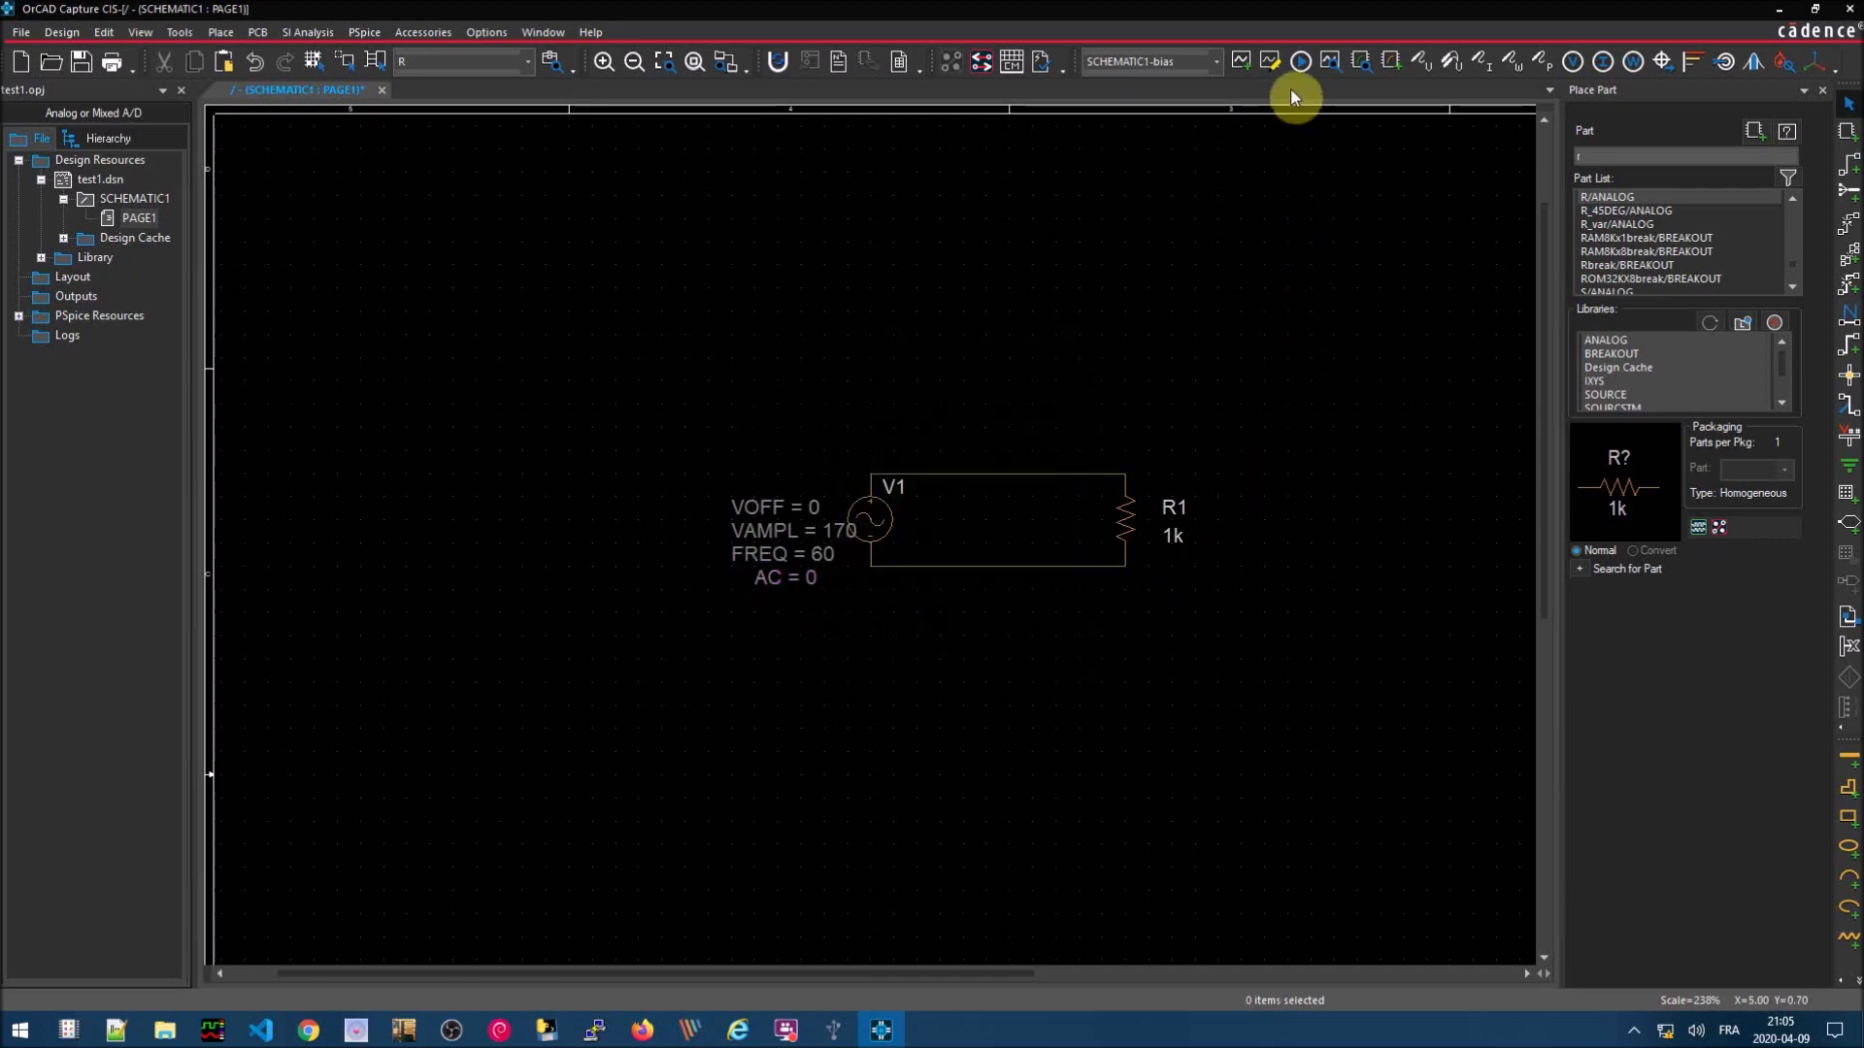
# - Configure the bias simulation profile as Time Domain (Transient) with a run time of 33.33m and a maximum step size of 0.01m seconds
pyautogui.click(1269, 63)
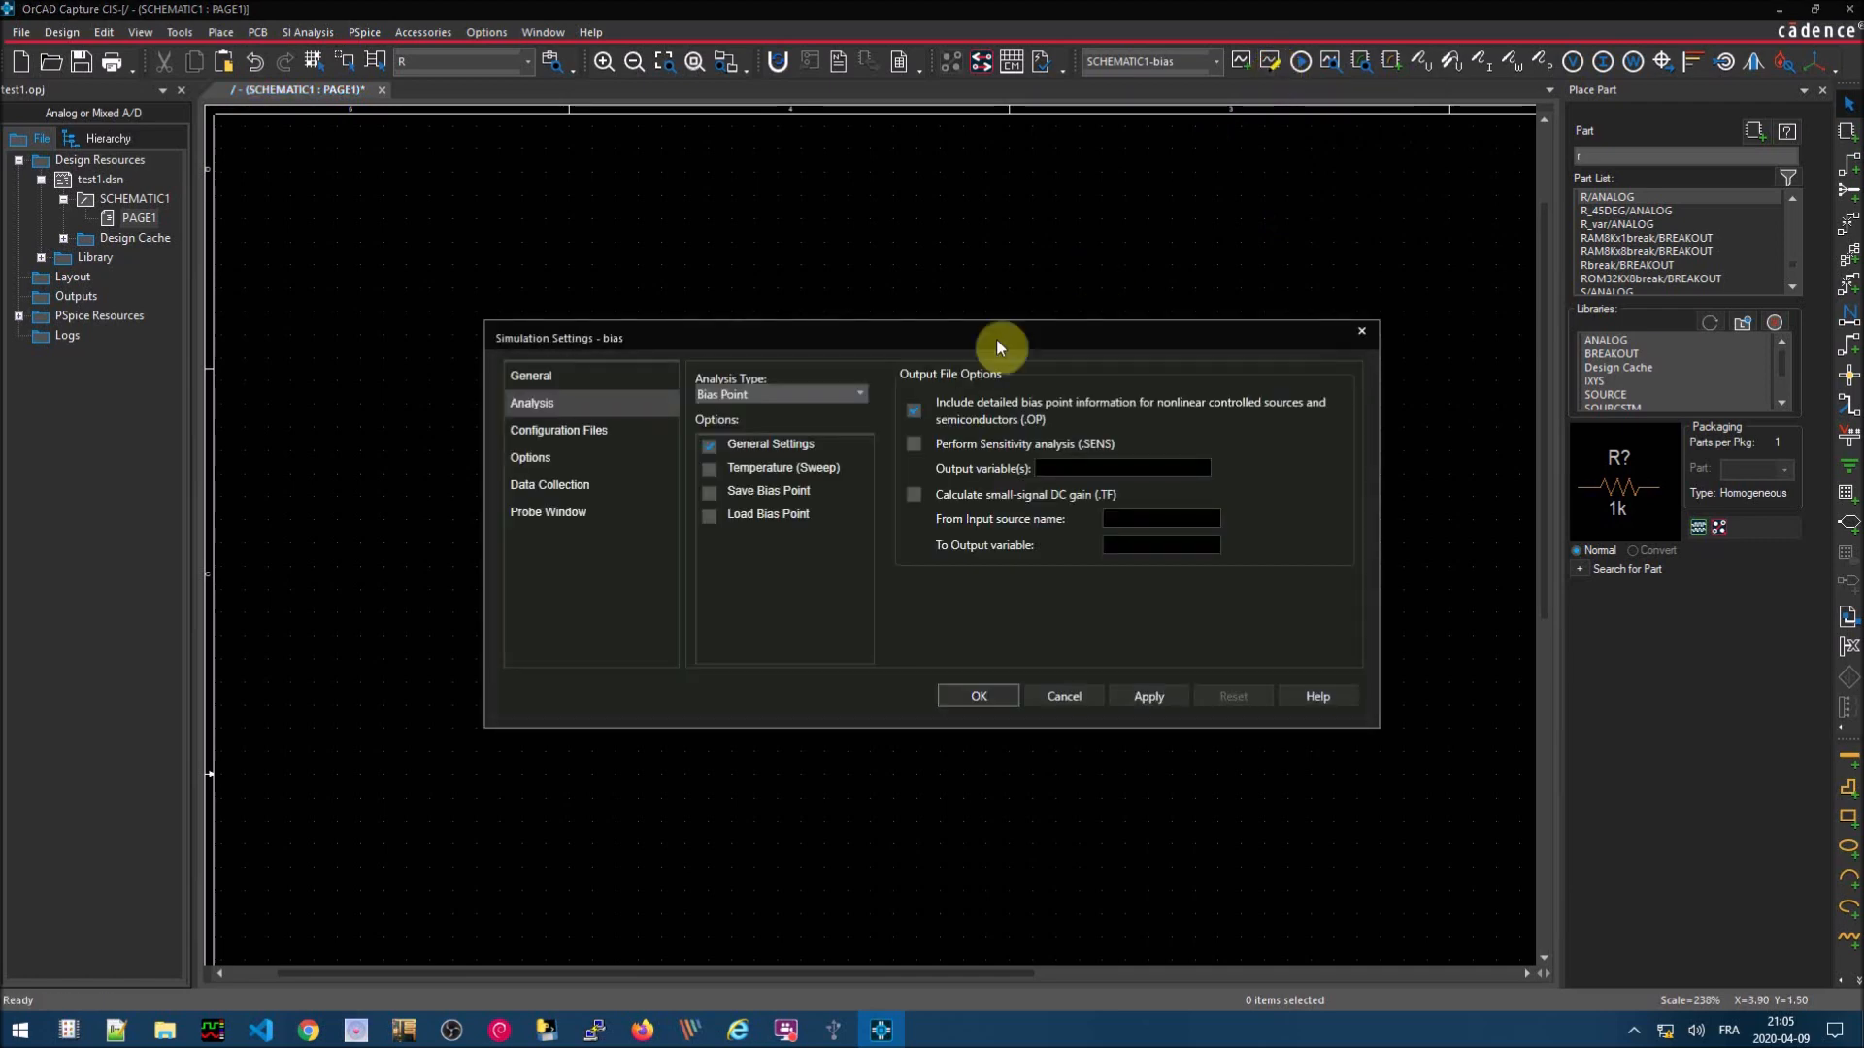
pyautogui.click(854, 395)
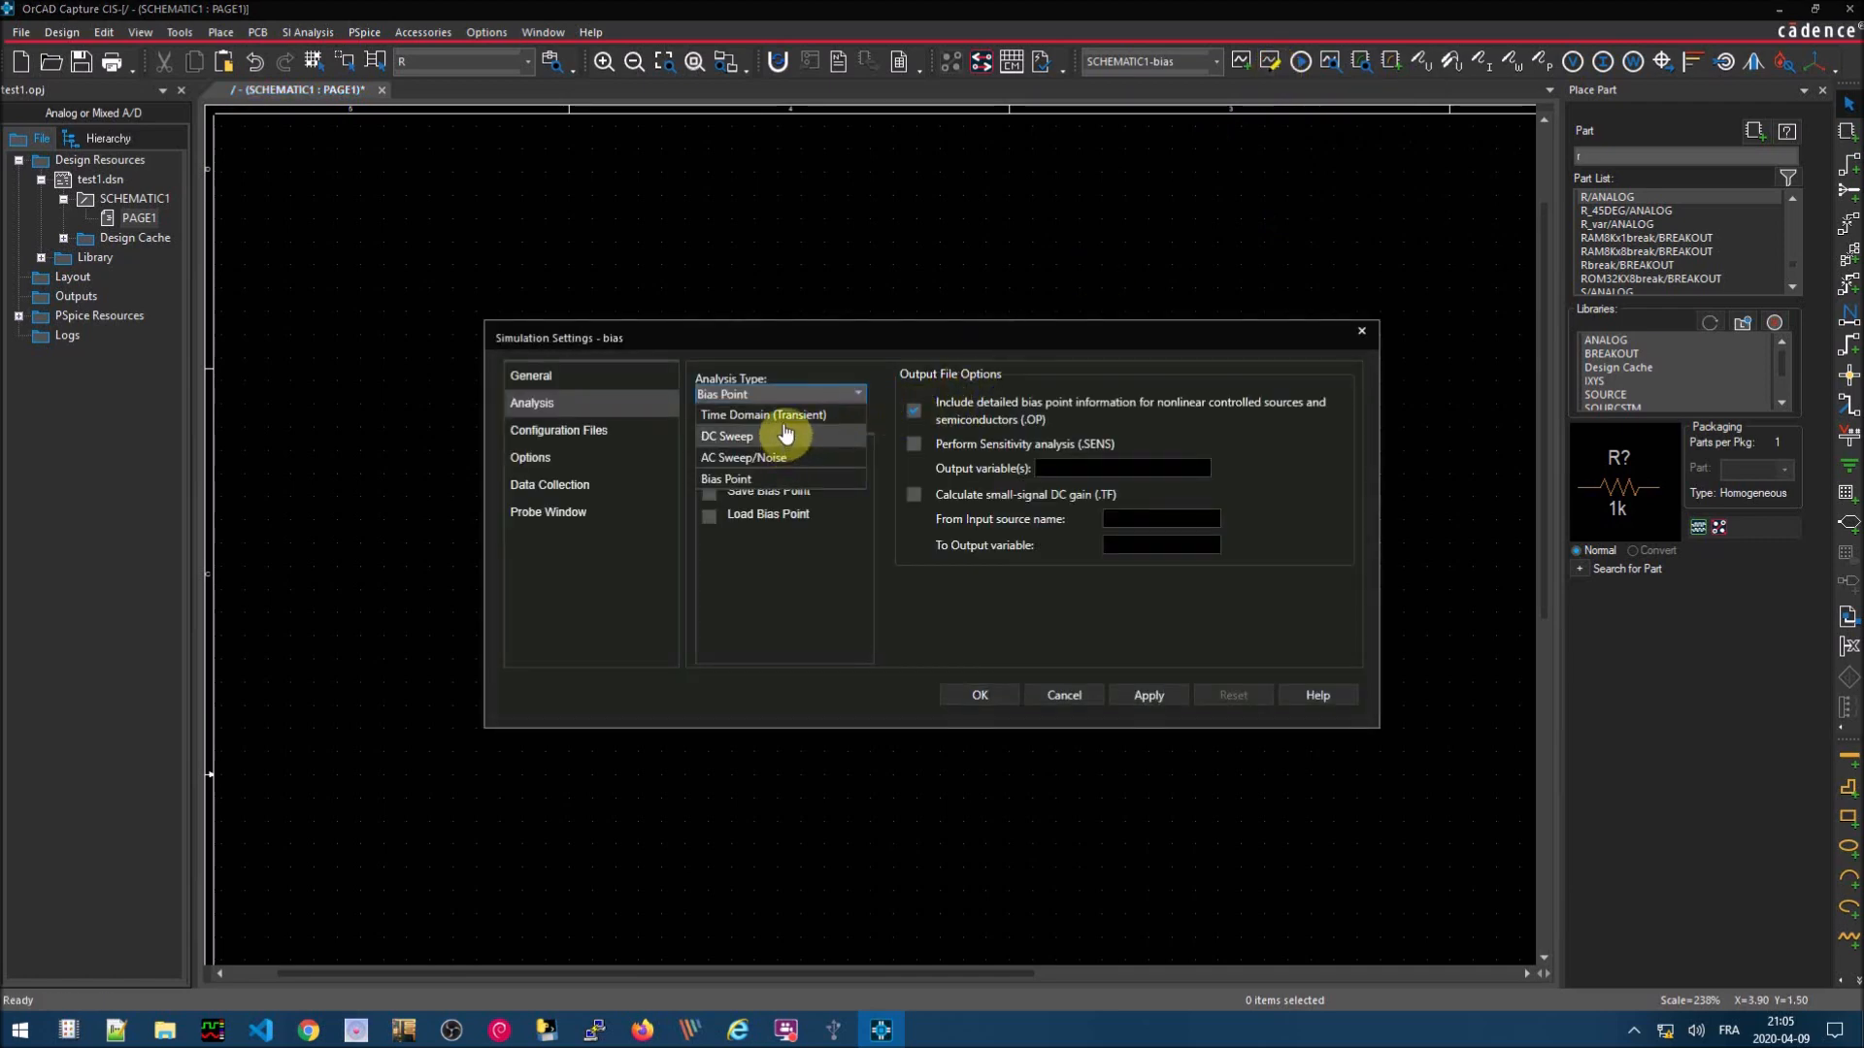
pyautogui.click(783, 414)
pyautogui.doubleClick(1101, 379)
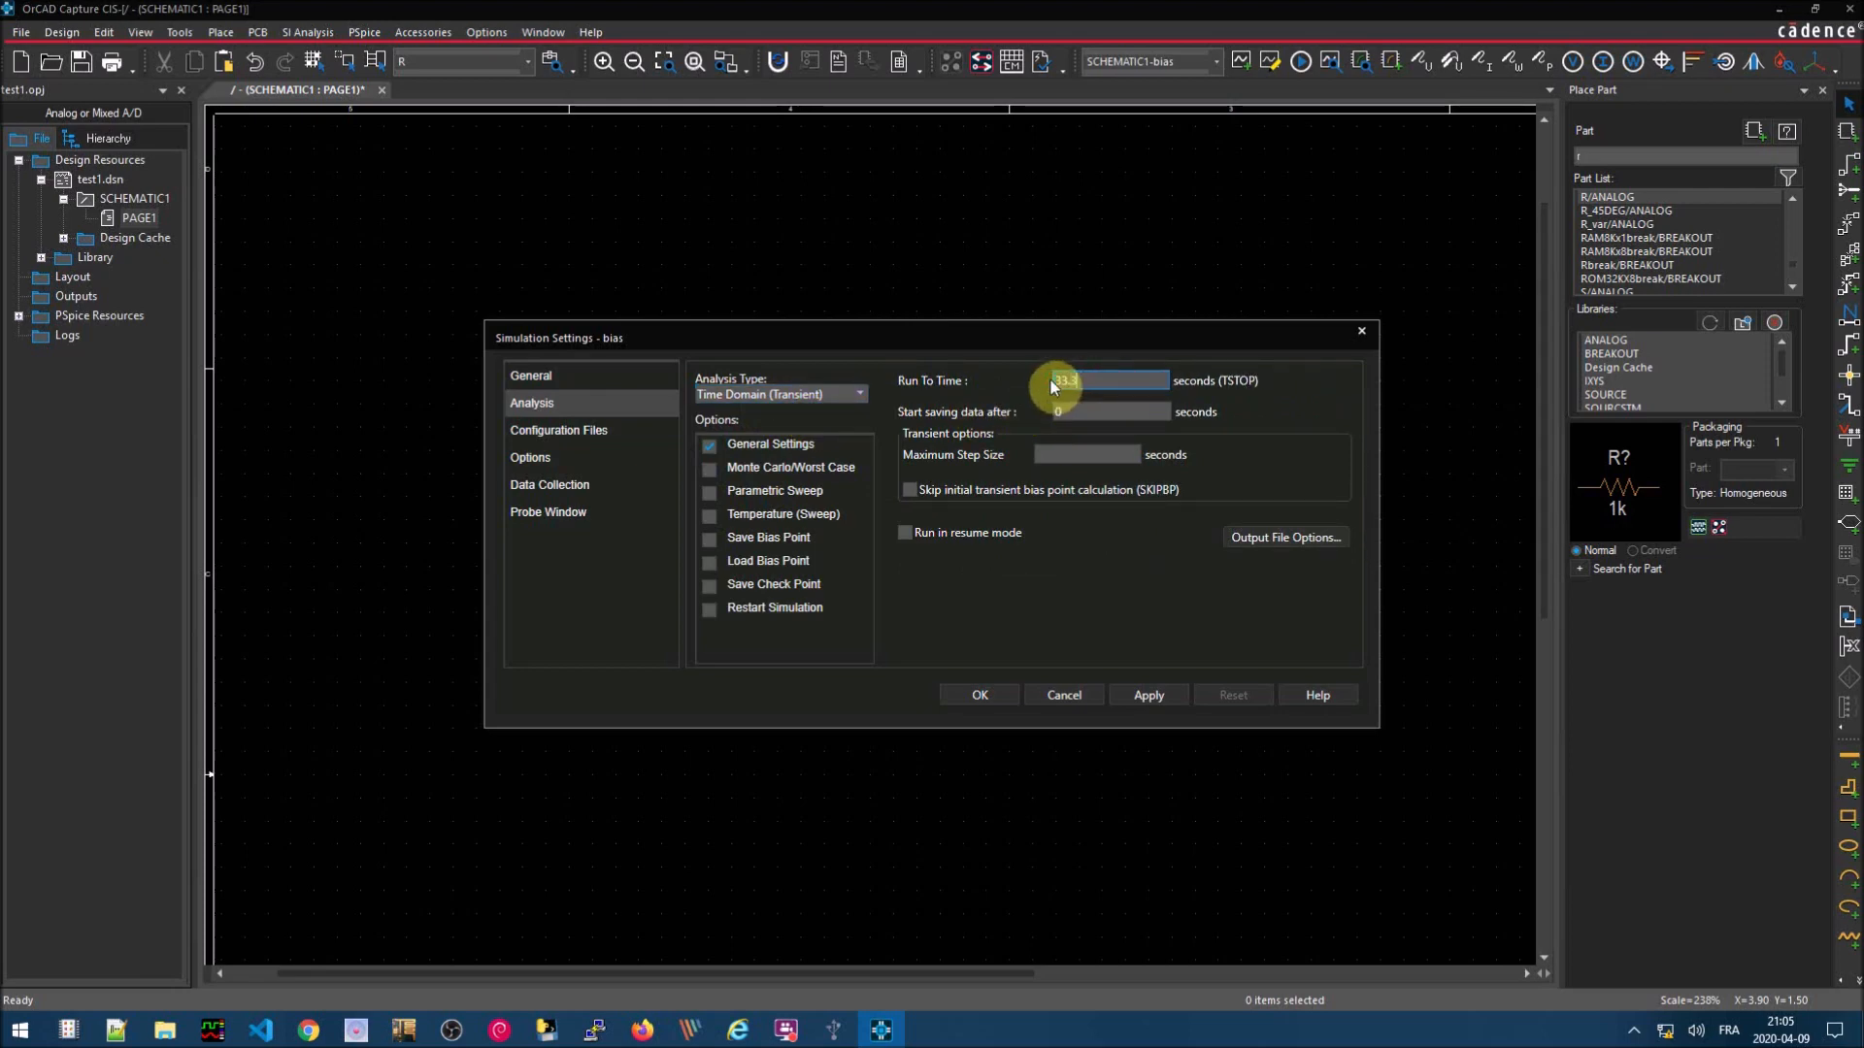
pyautogui.write('33.33m')
pyautogui.click(1099, 459)
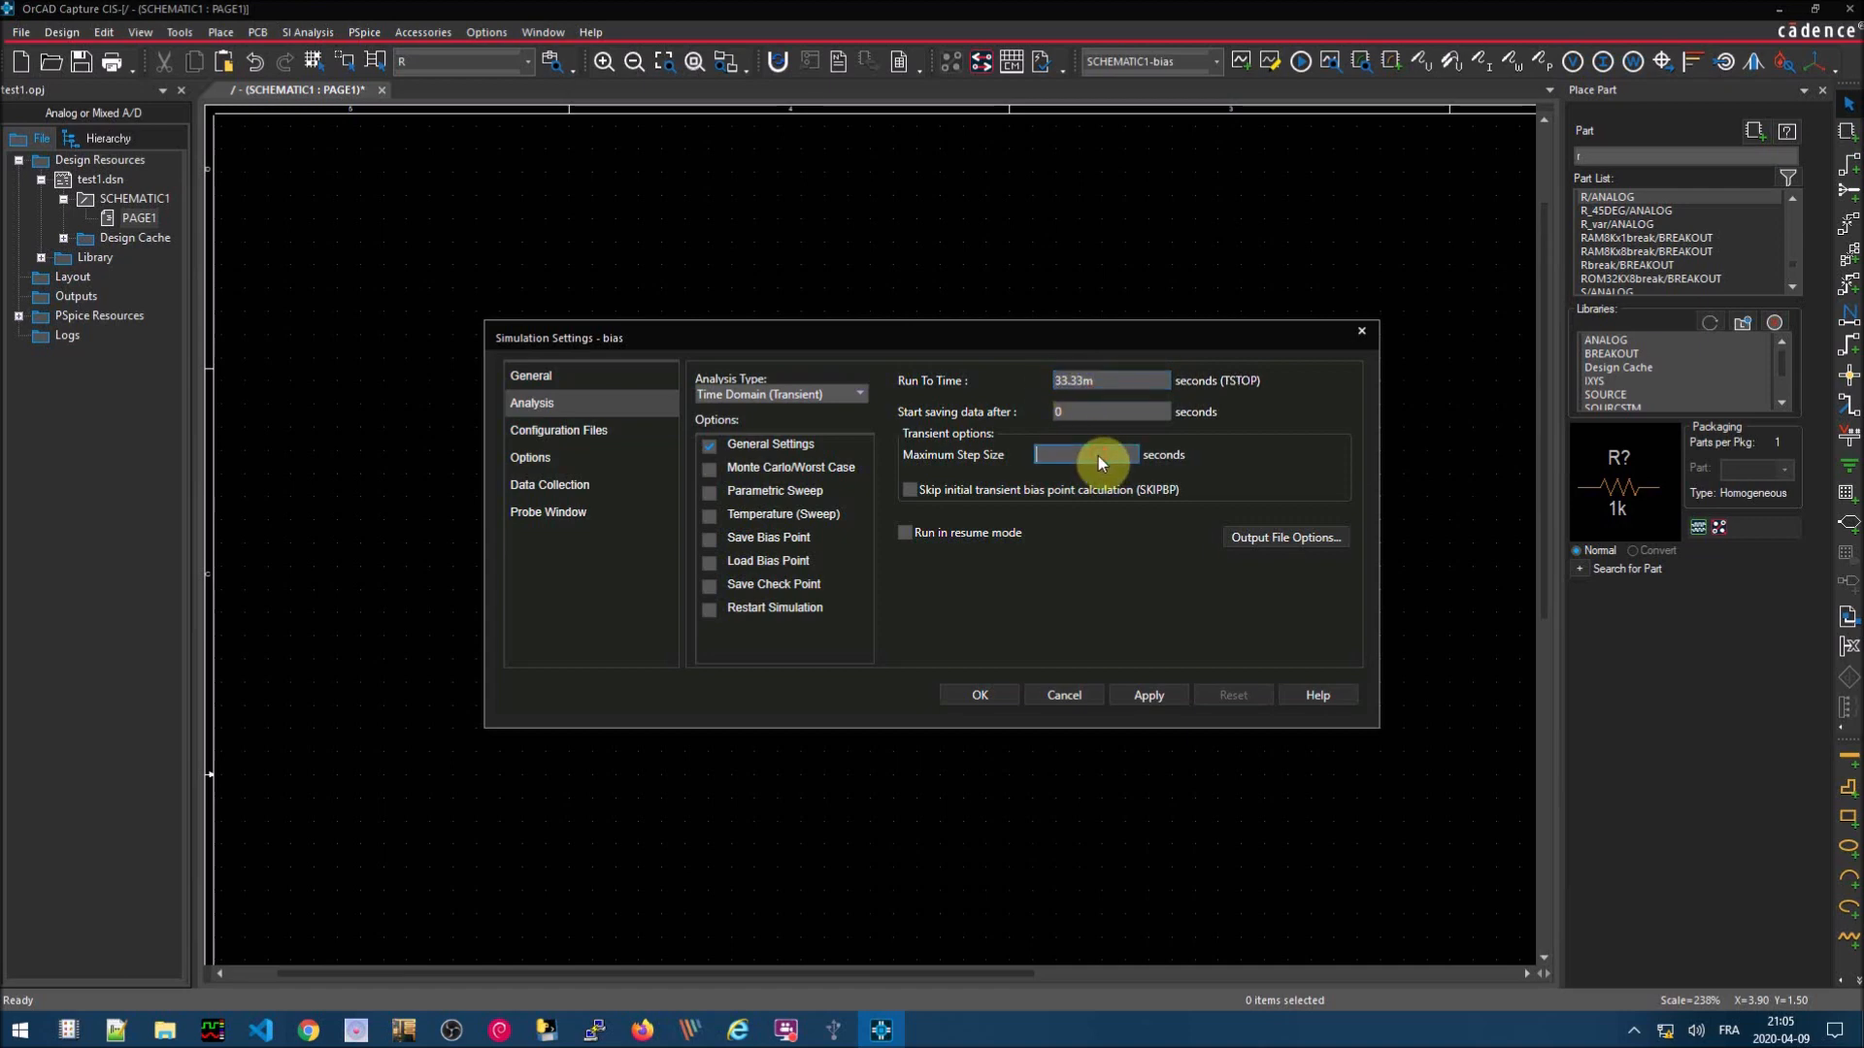
pyautogui.write('0.01m')
pyautogui.click(978, 698)
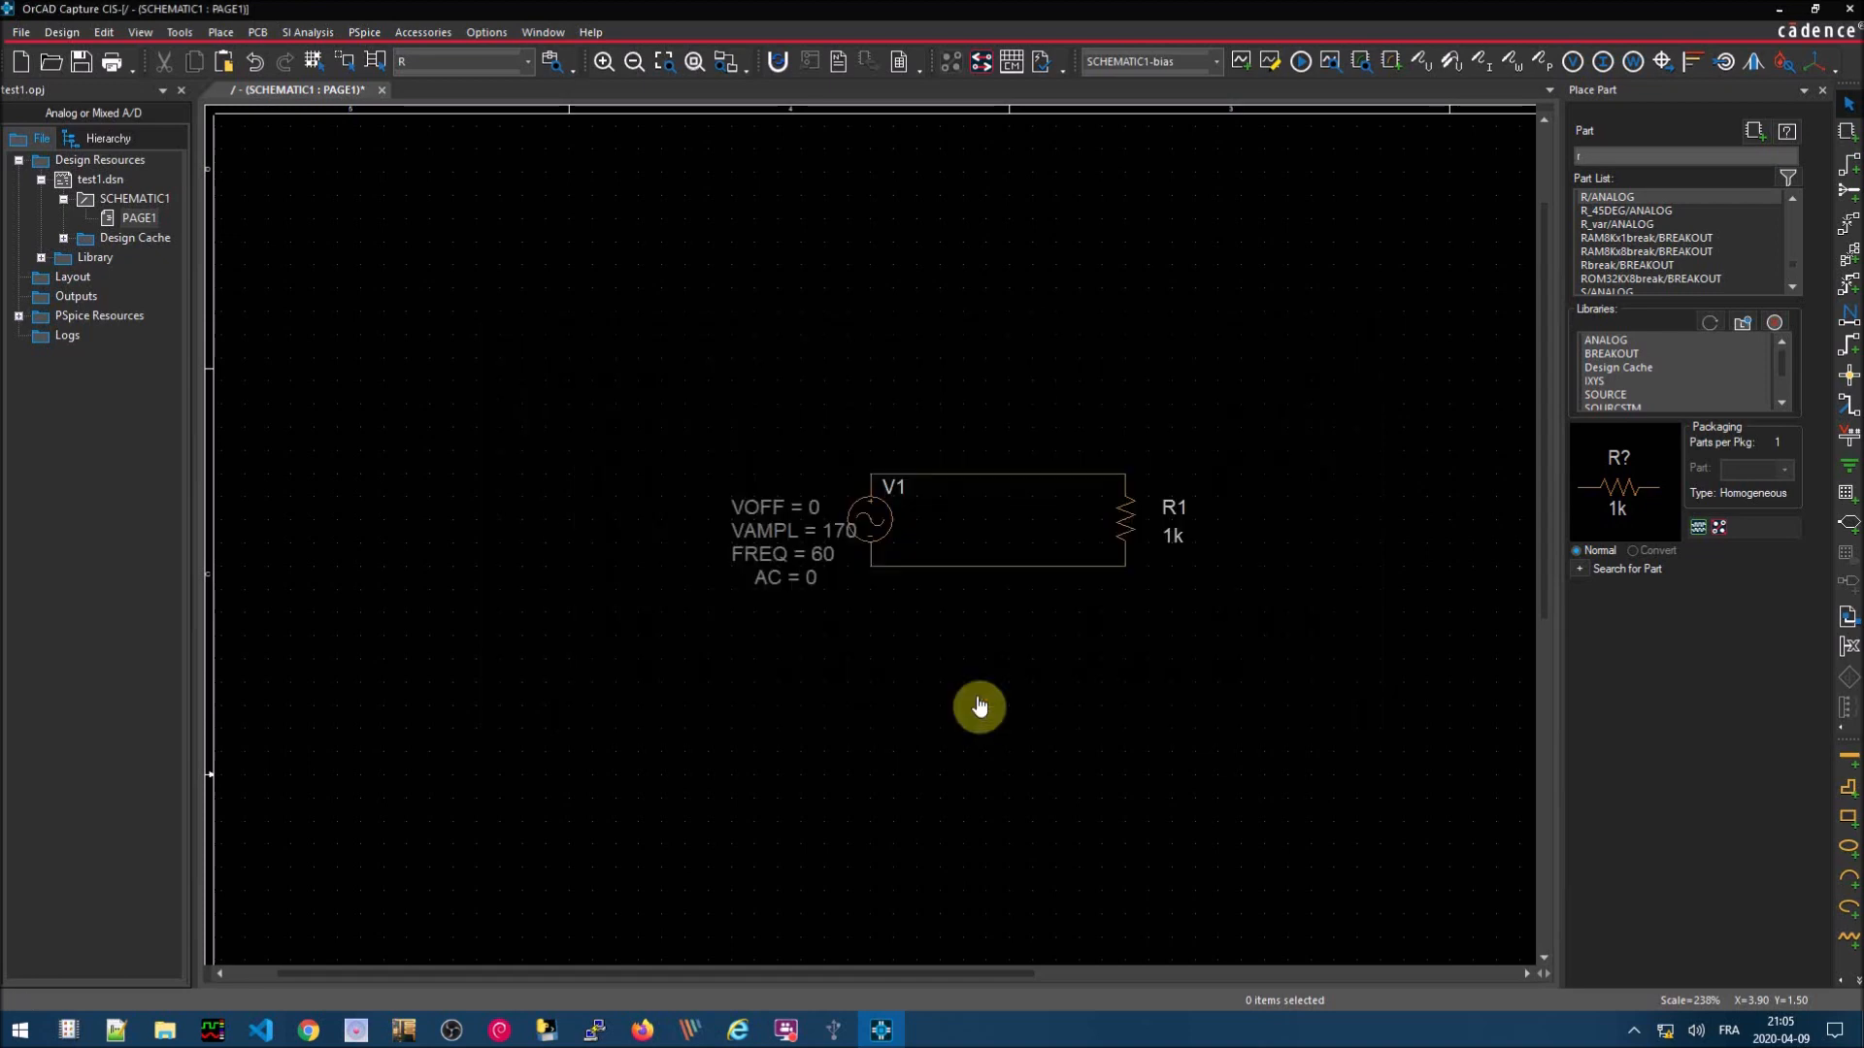
# - Place a voltage marker on the wire at R1's upper end and run the PSpice simulation
pyautogui.click(1425, 66)
pyautogui.click(1126, 472)
pyautogui.click(1452, 64)
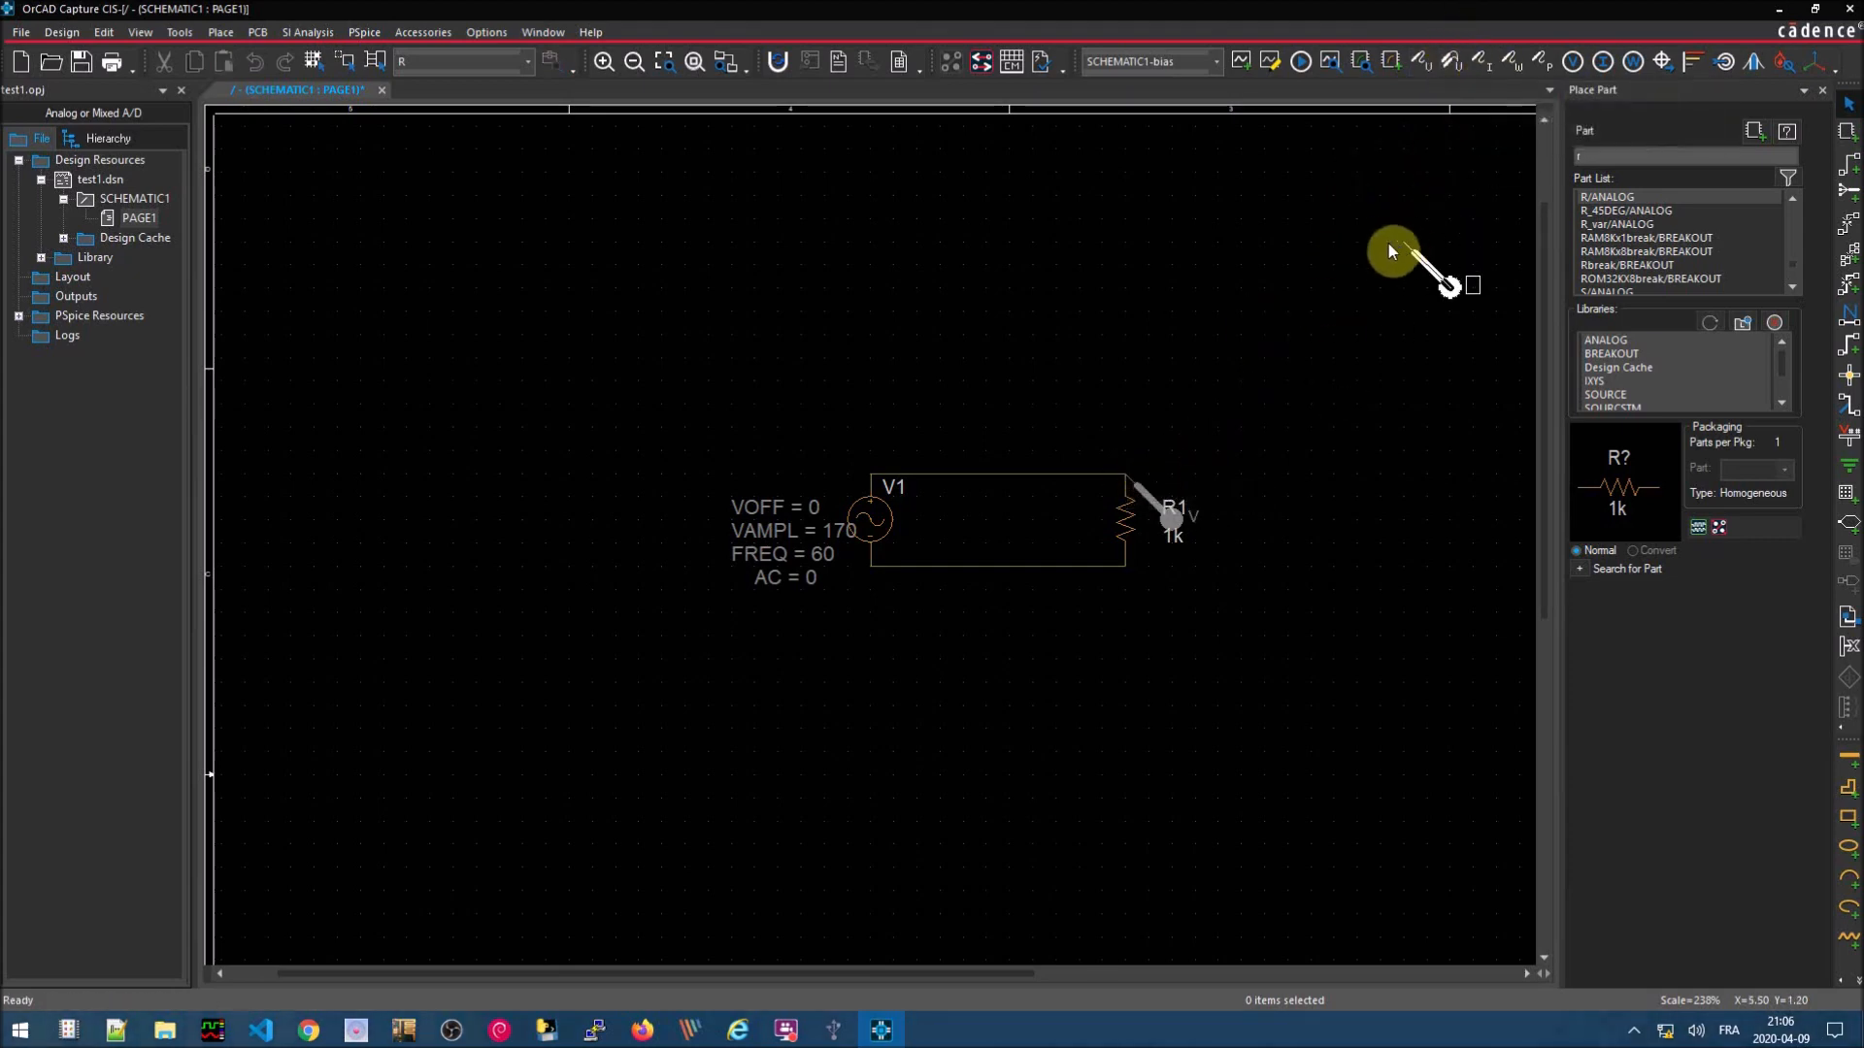
pyautogui.press('Escape')
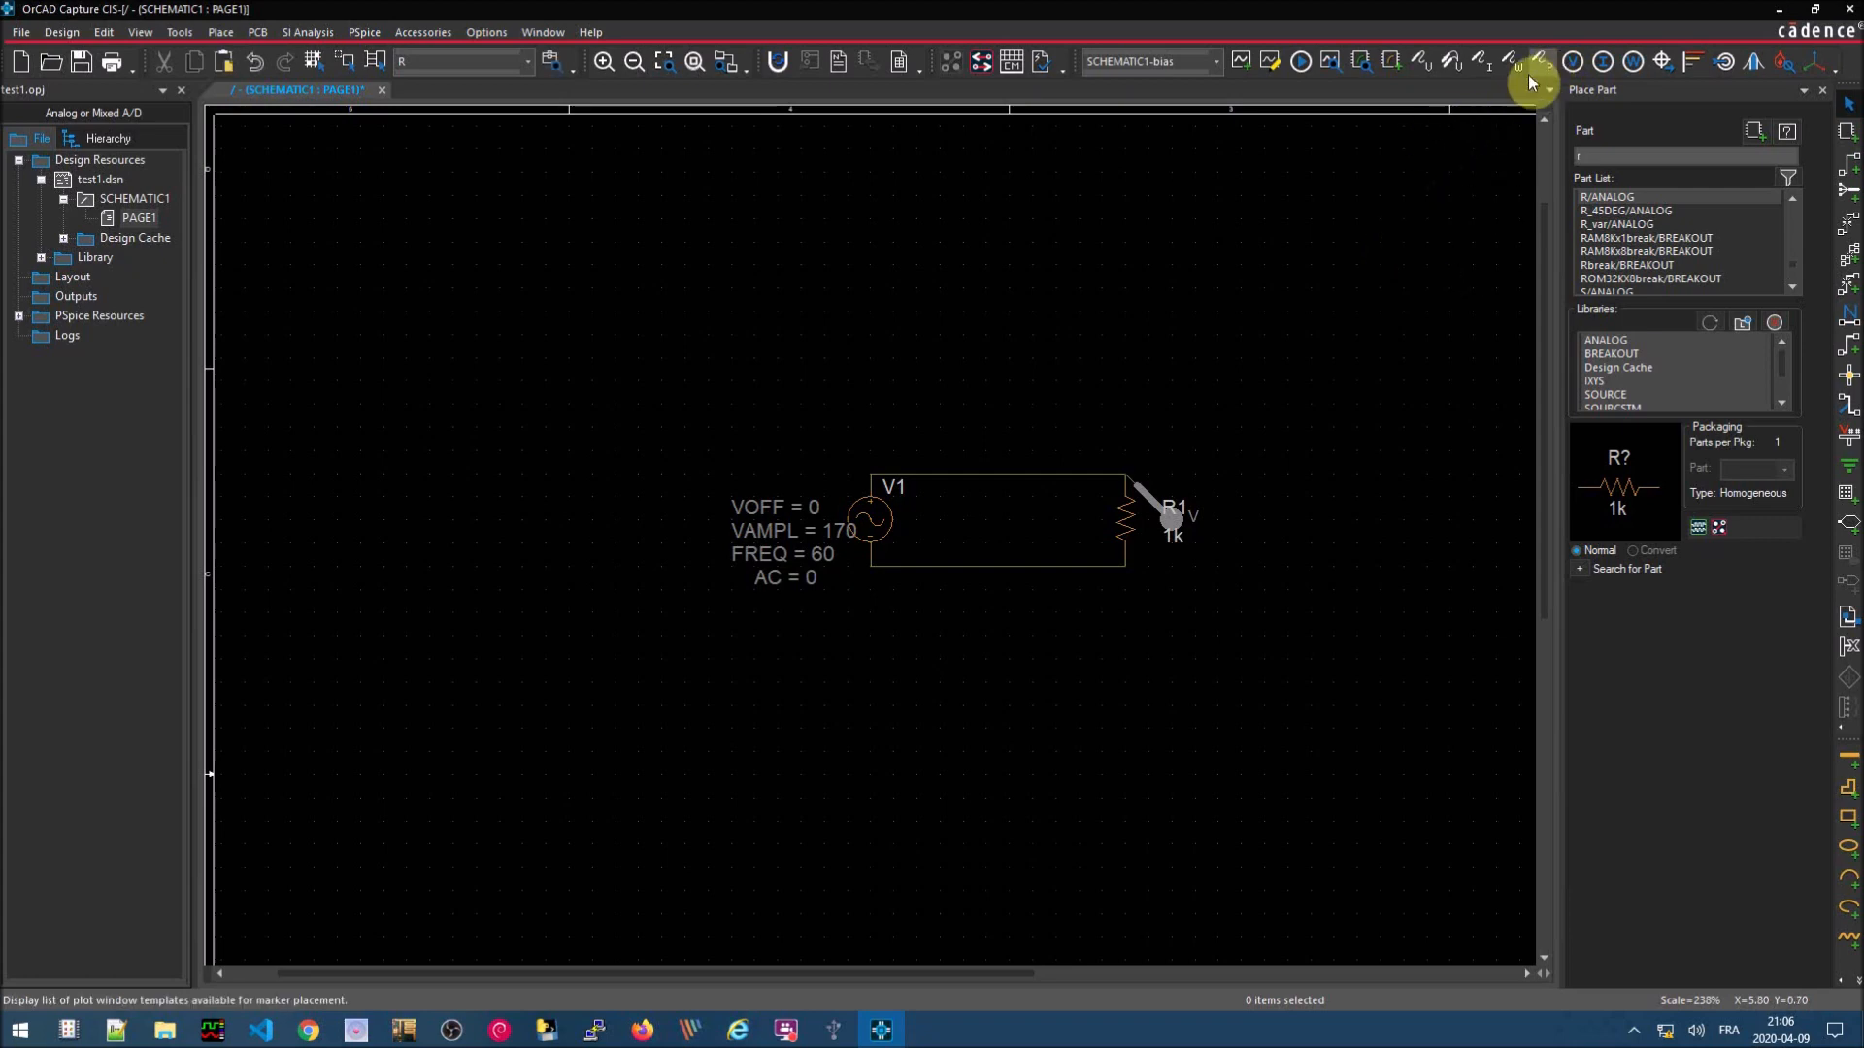
pyautogui.click(1298, 65)
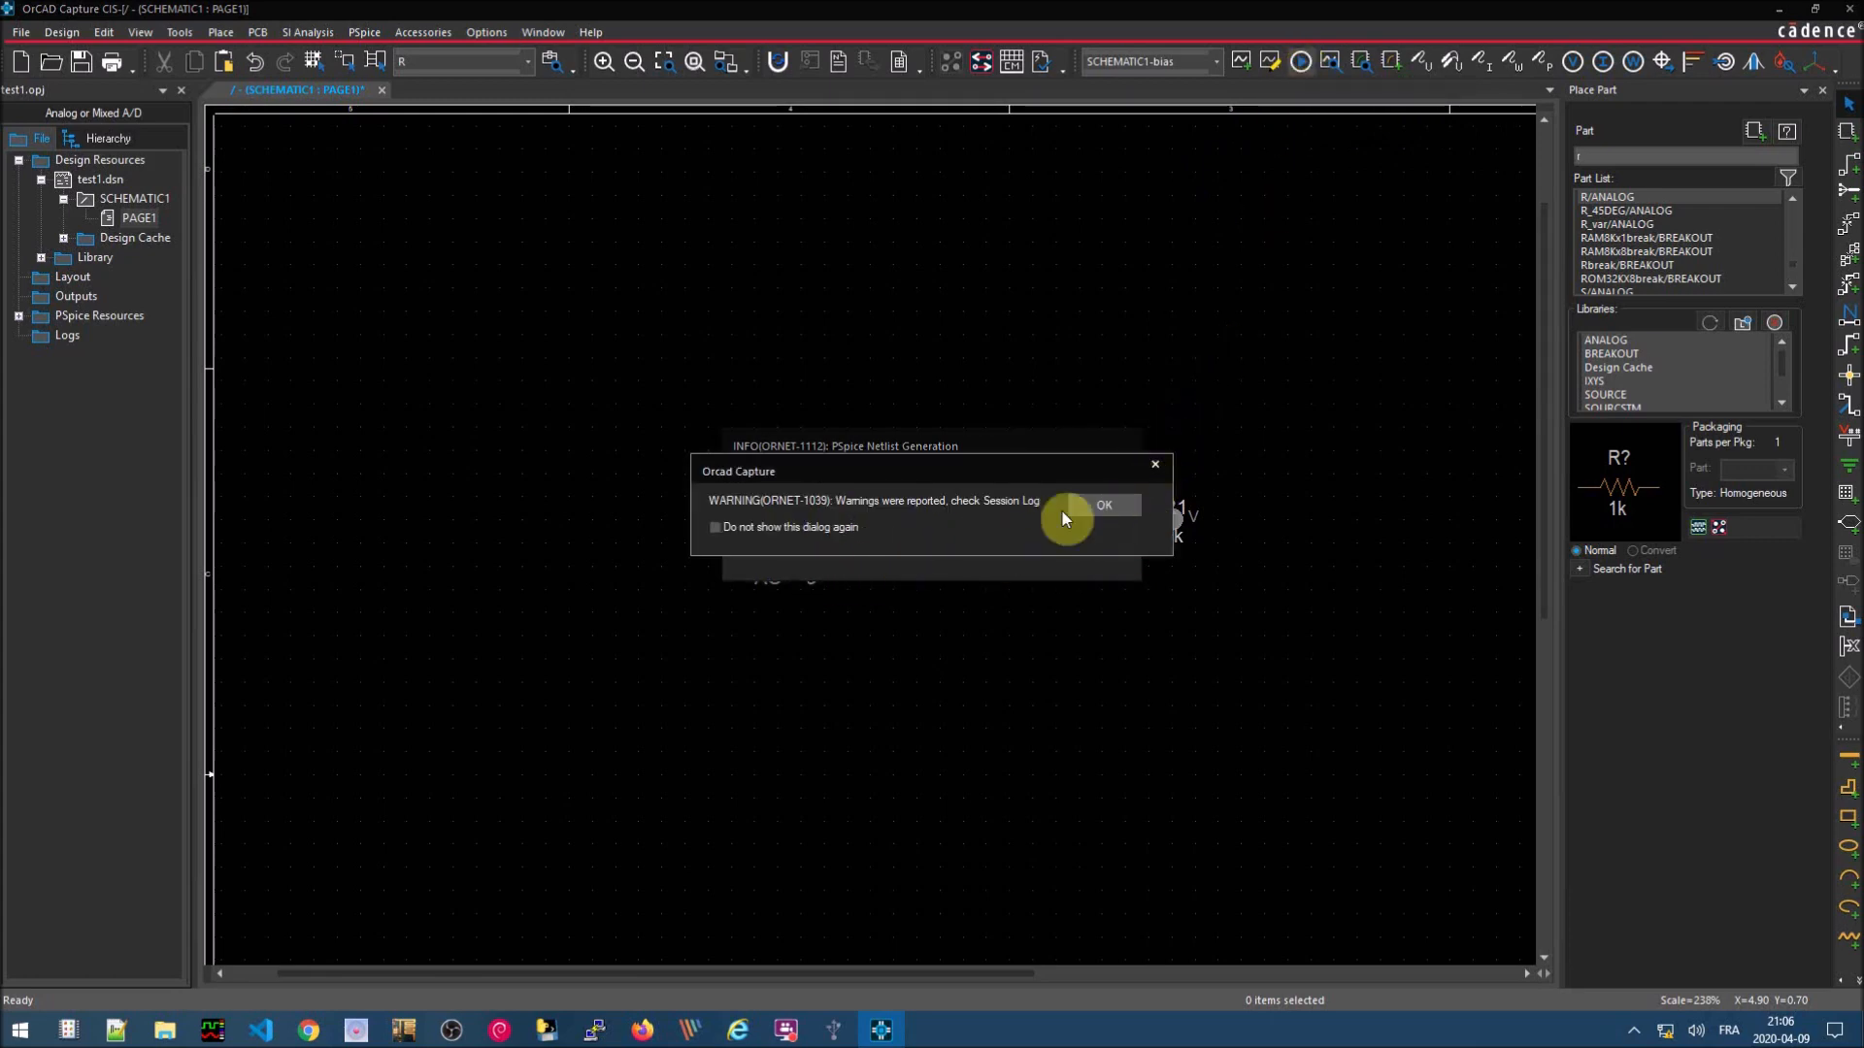
pyautogui.click(1108, 505)
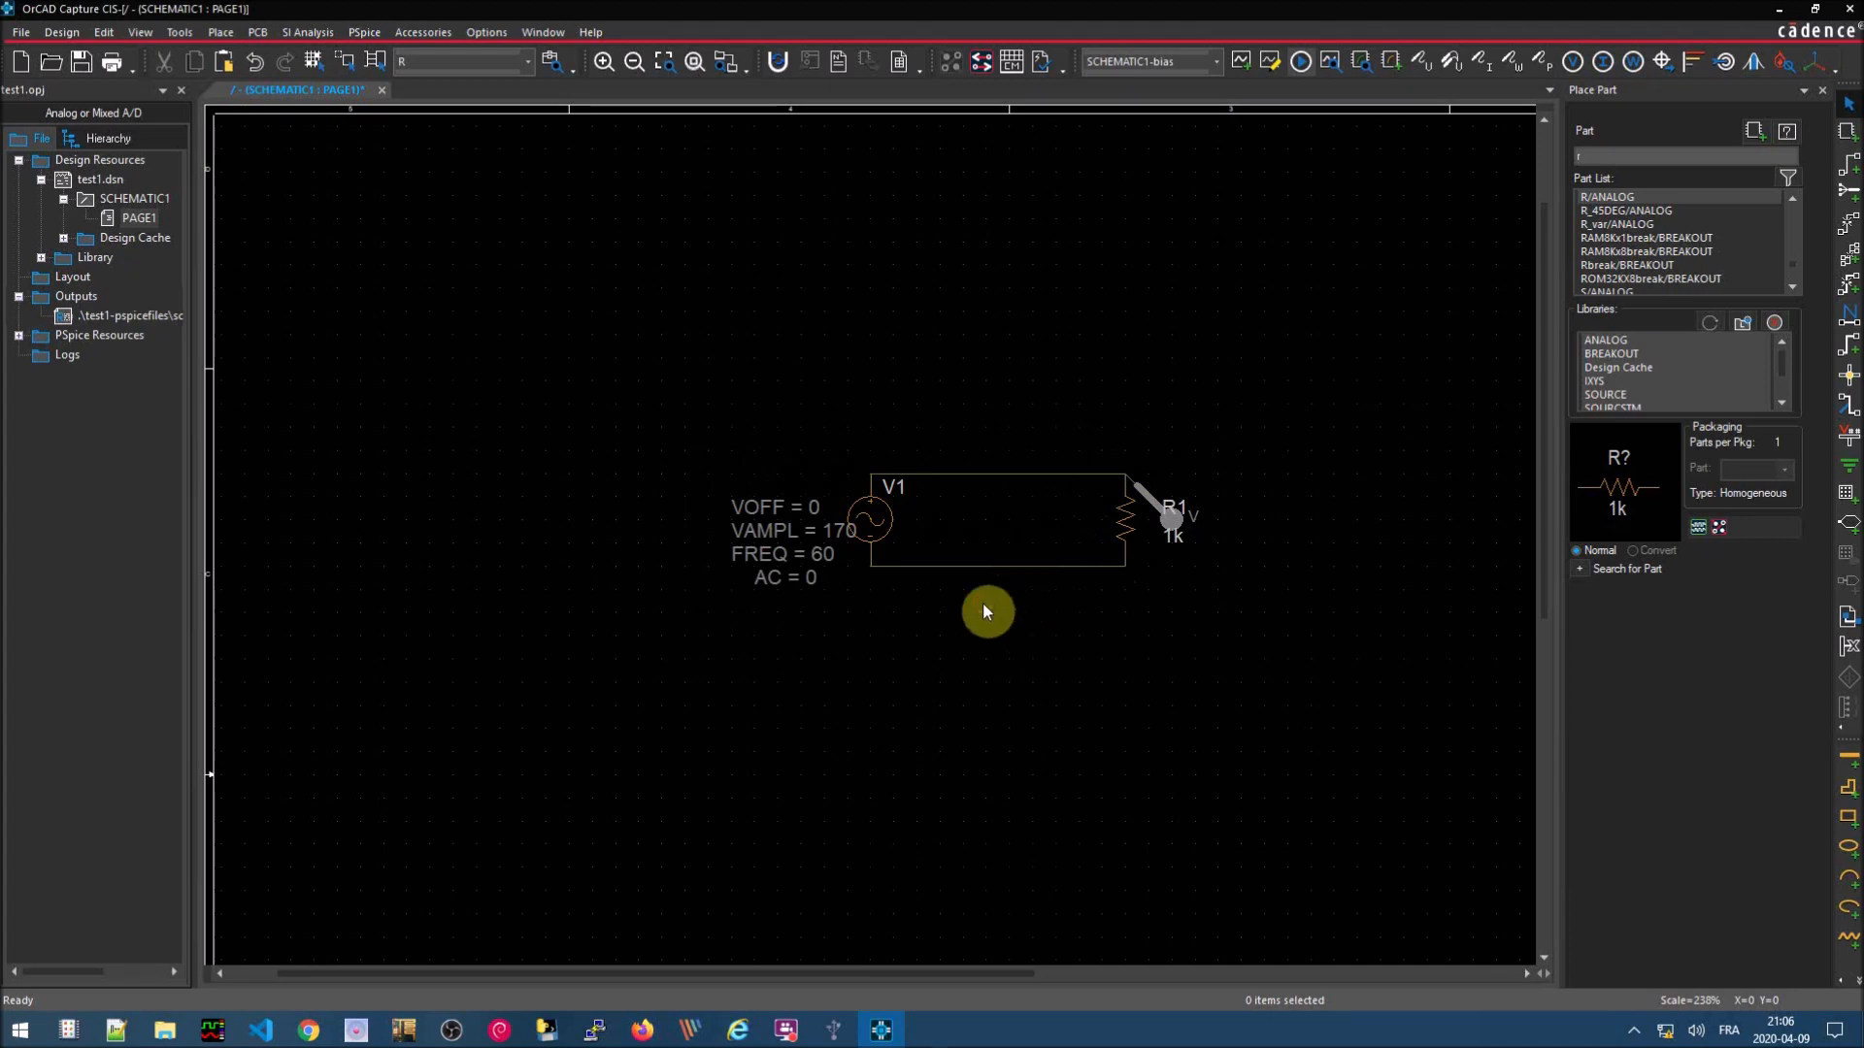
# - Place the net alias 0 on the lower wire between V1 and R1, and save the schematic
pyautogui.press('n')
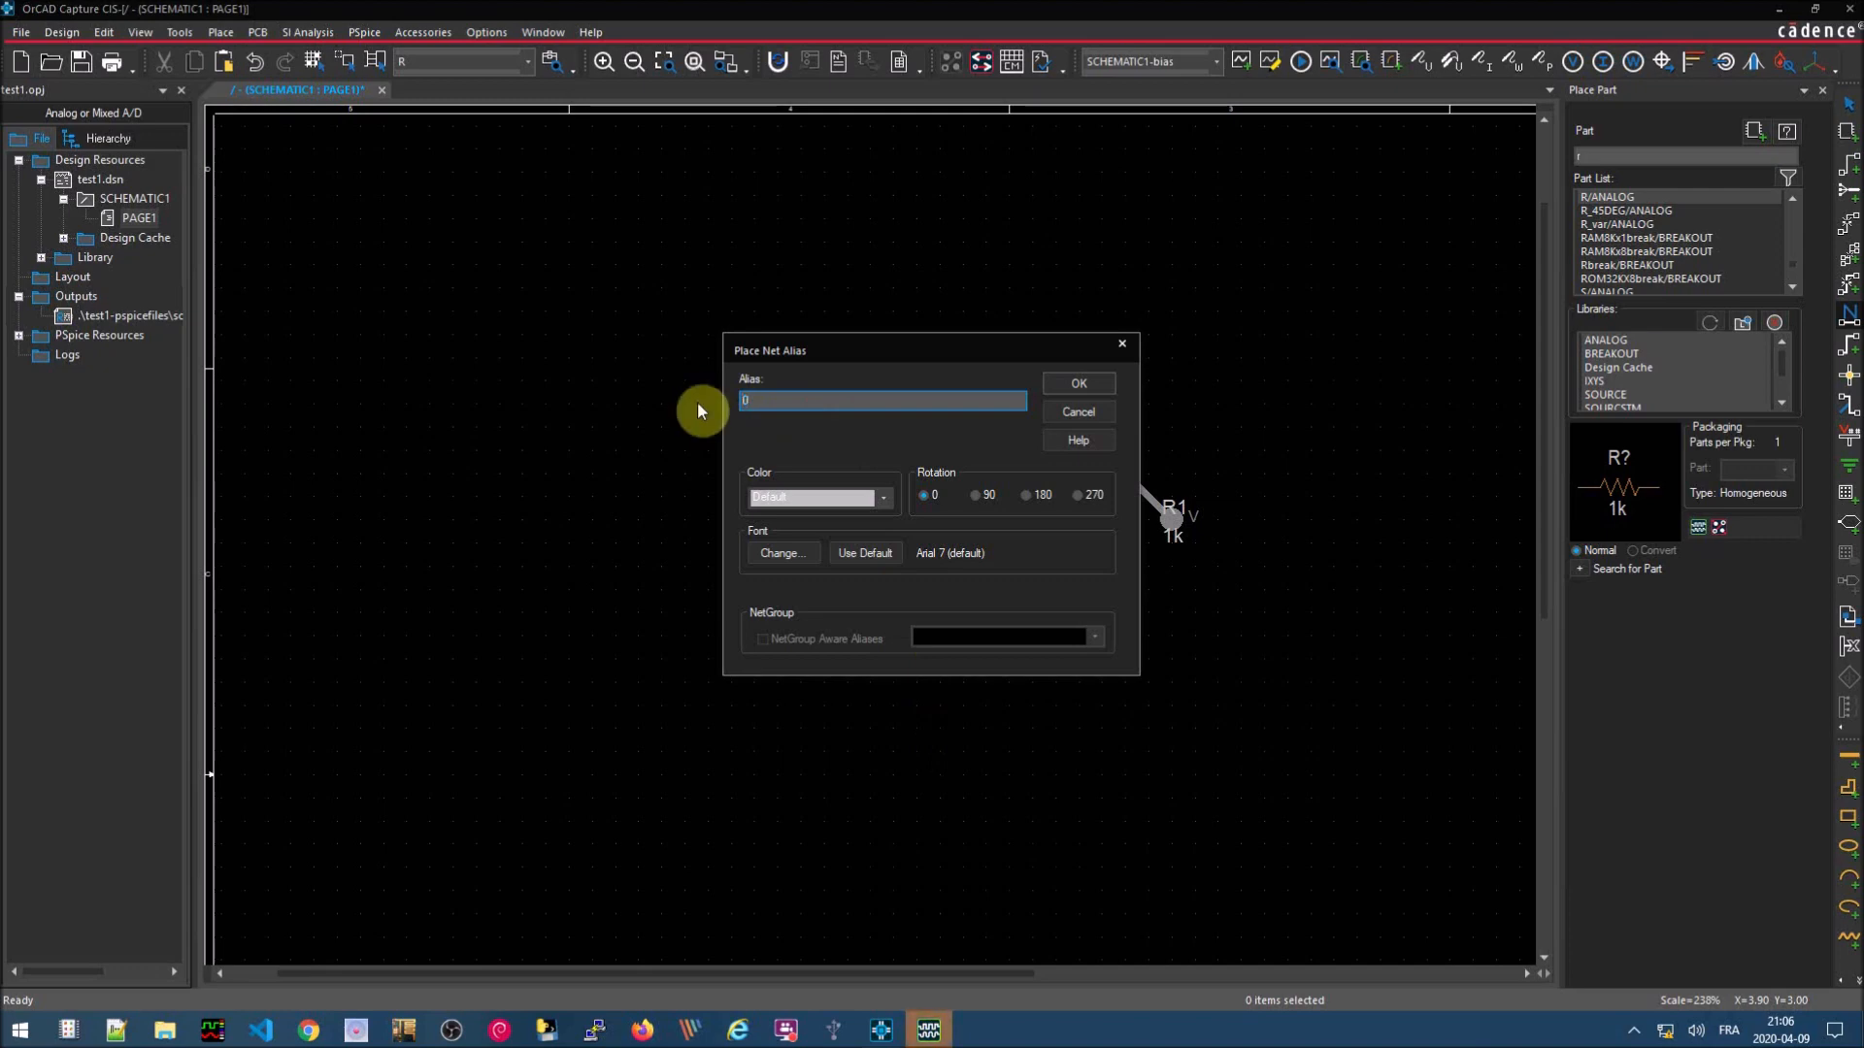
pyautogui.press('Return')
pyautogui.click(1002, 569)
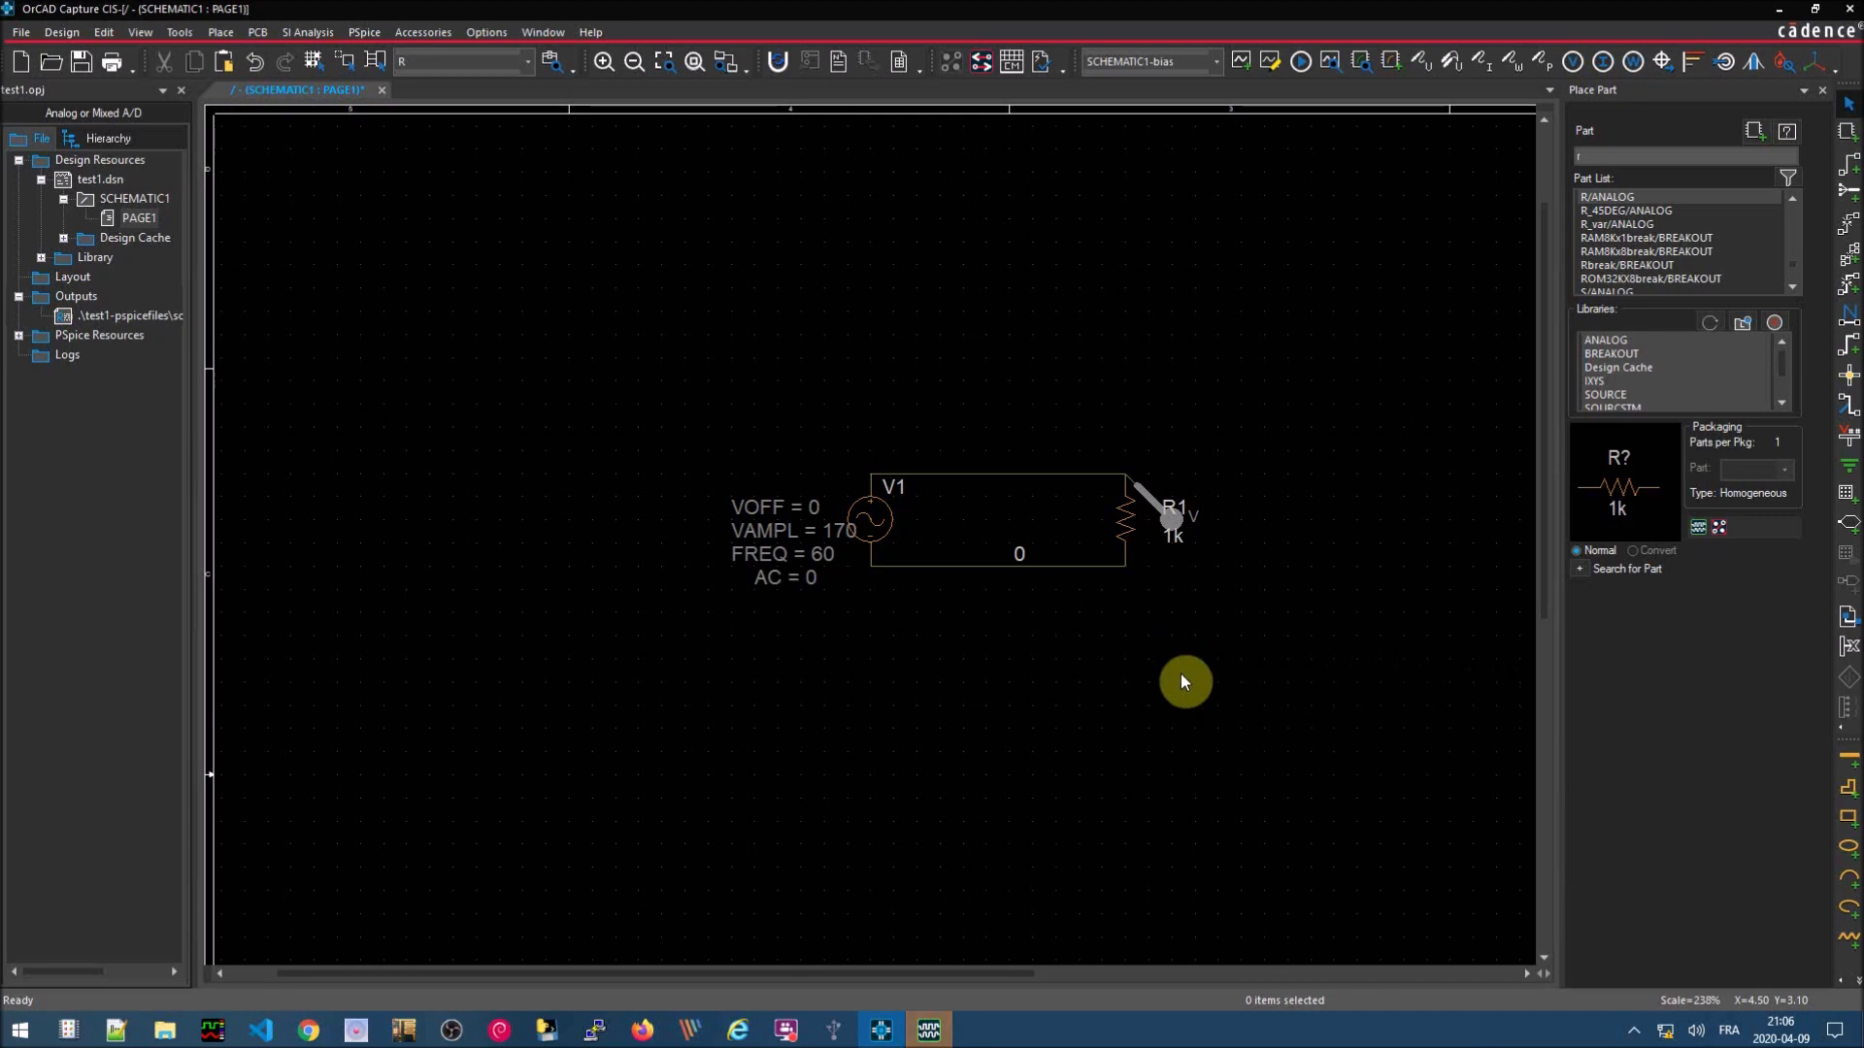
pyautogui.click(80, 64)
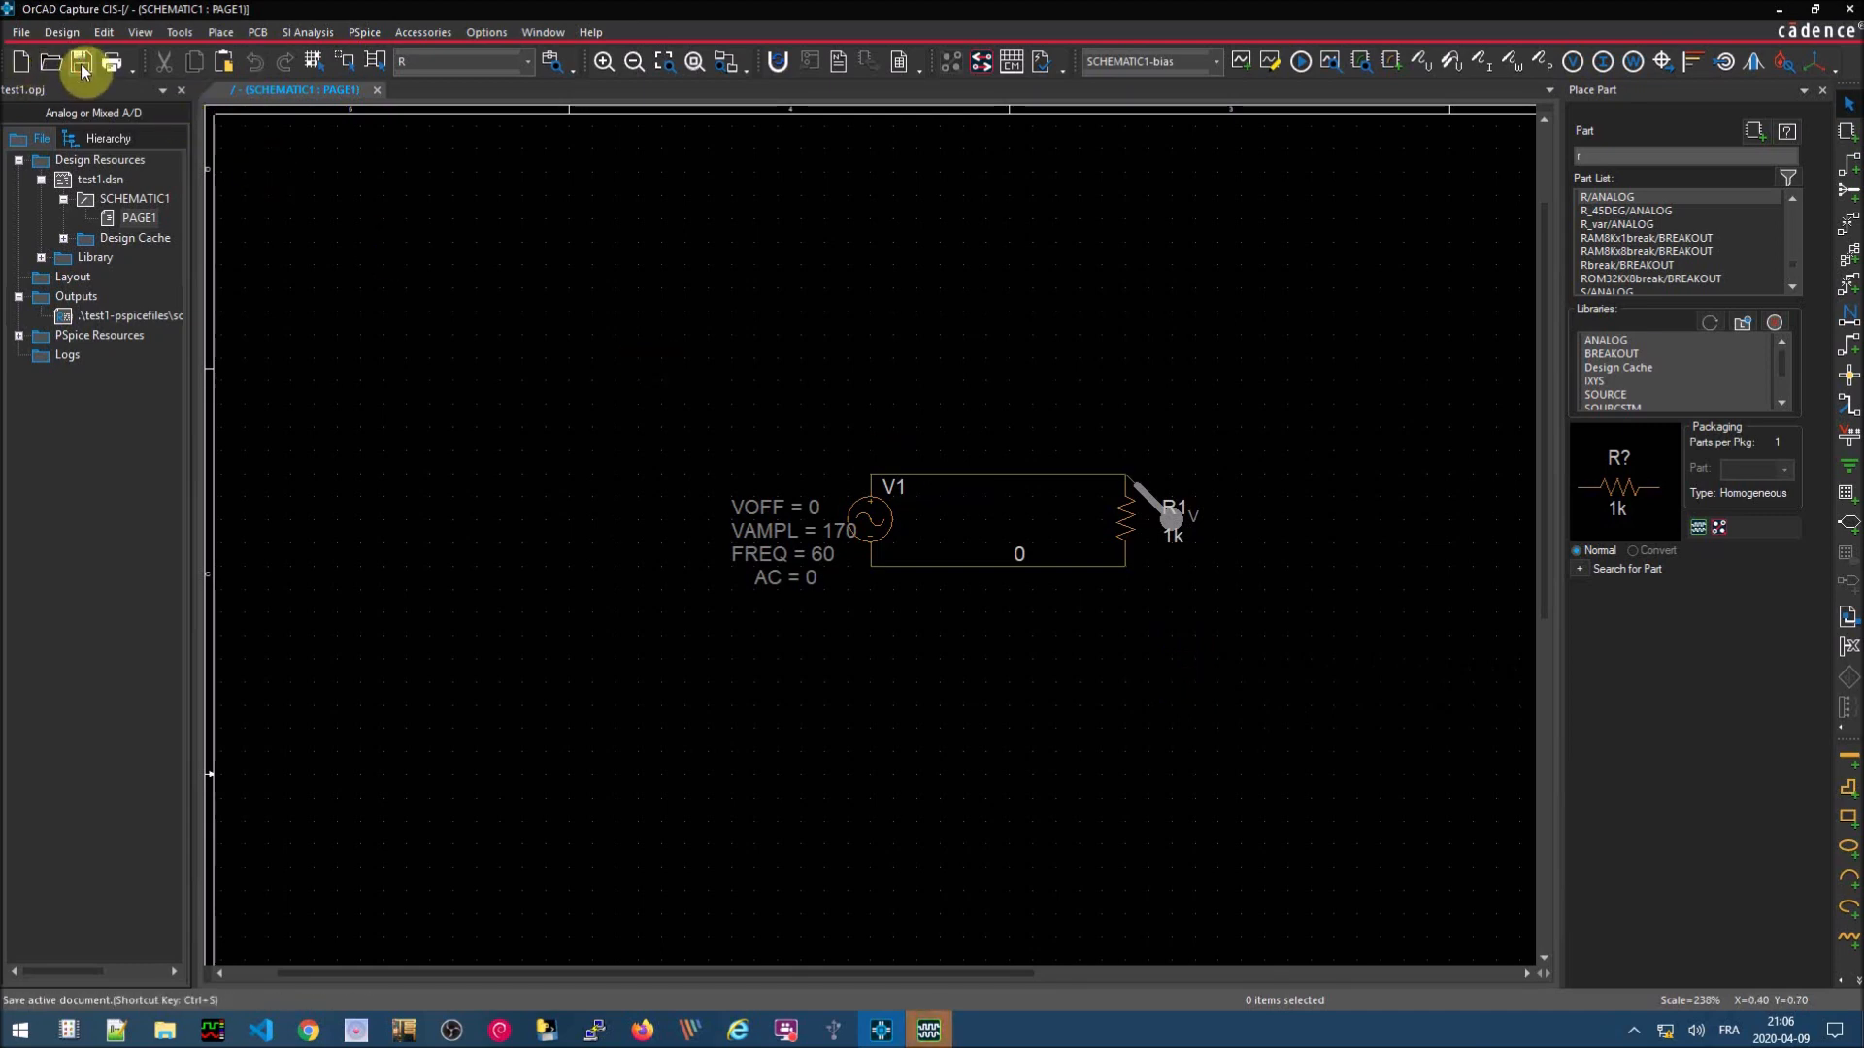
# - Run the PSpice simulation again and switch to the PSpice A/D window to view the waveform
pyautogui.click(1300, 61)
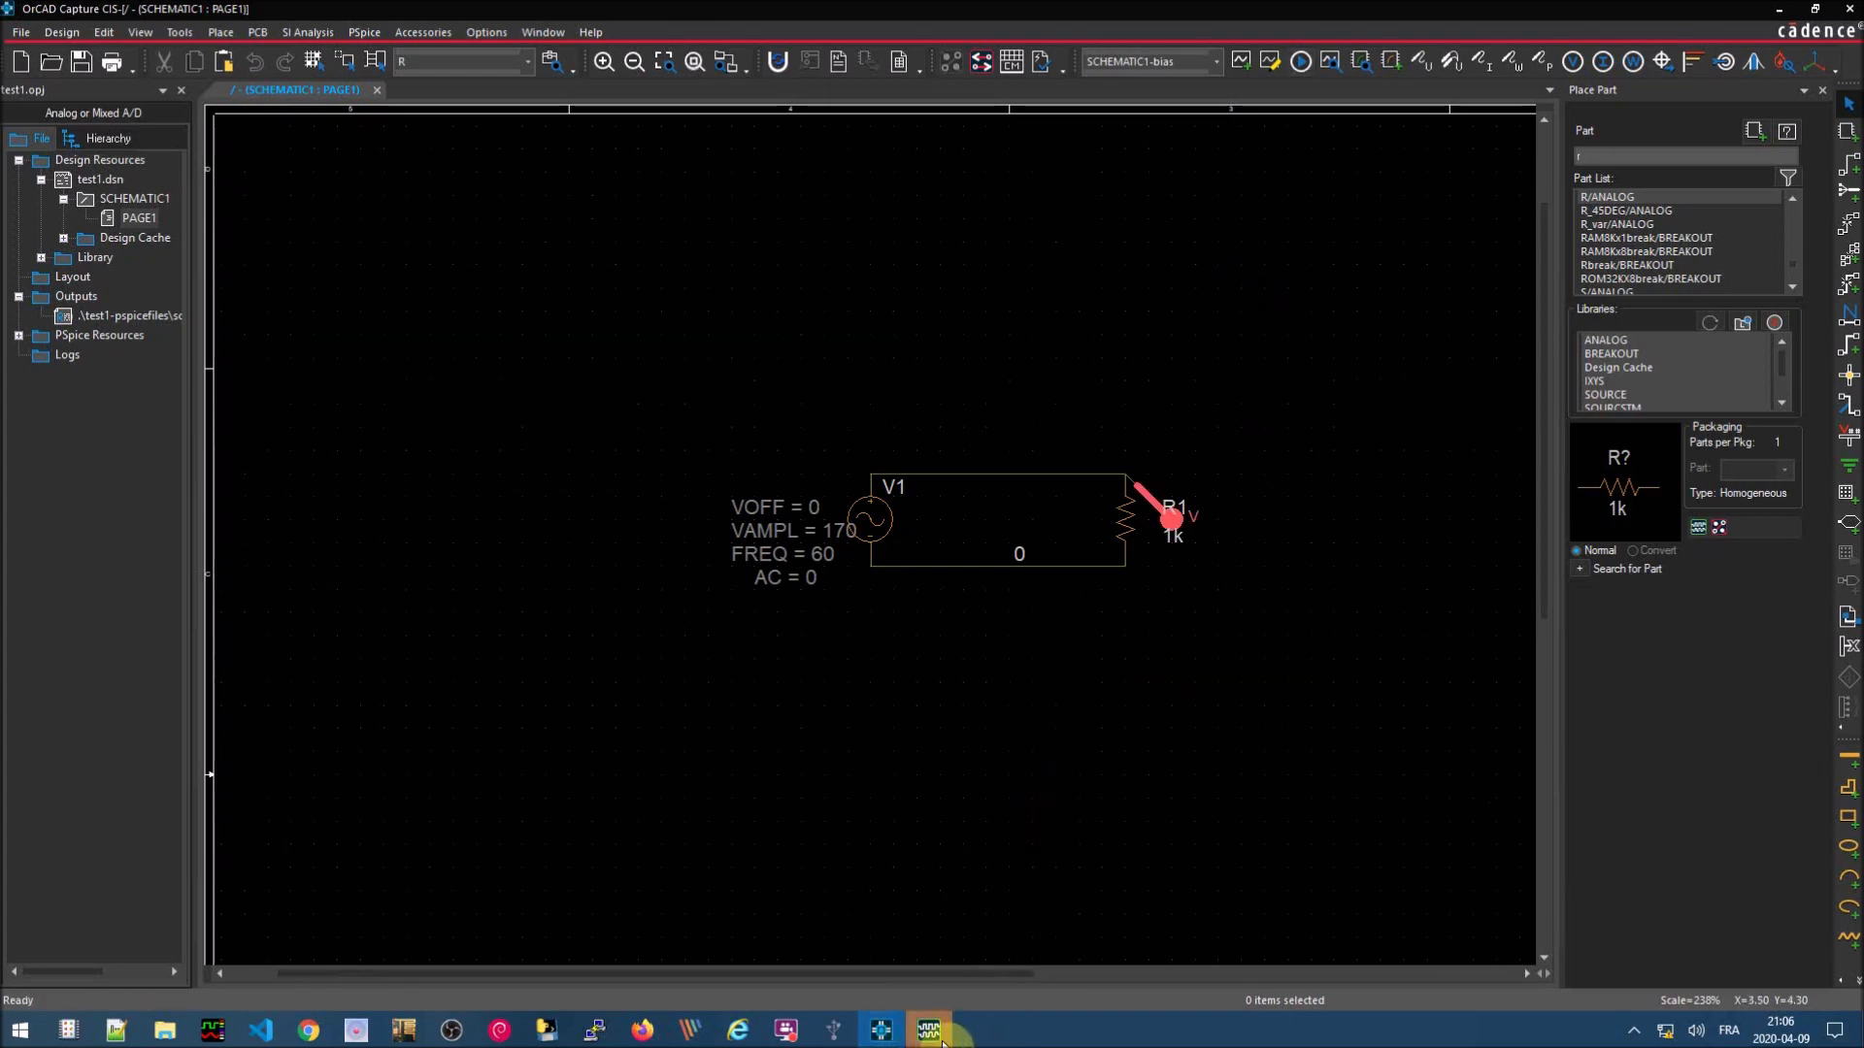
pyautogui.moveTo(934, 1034)
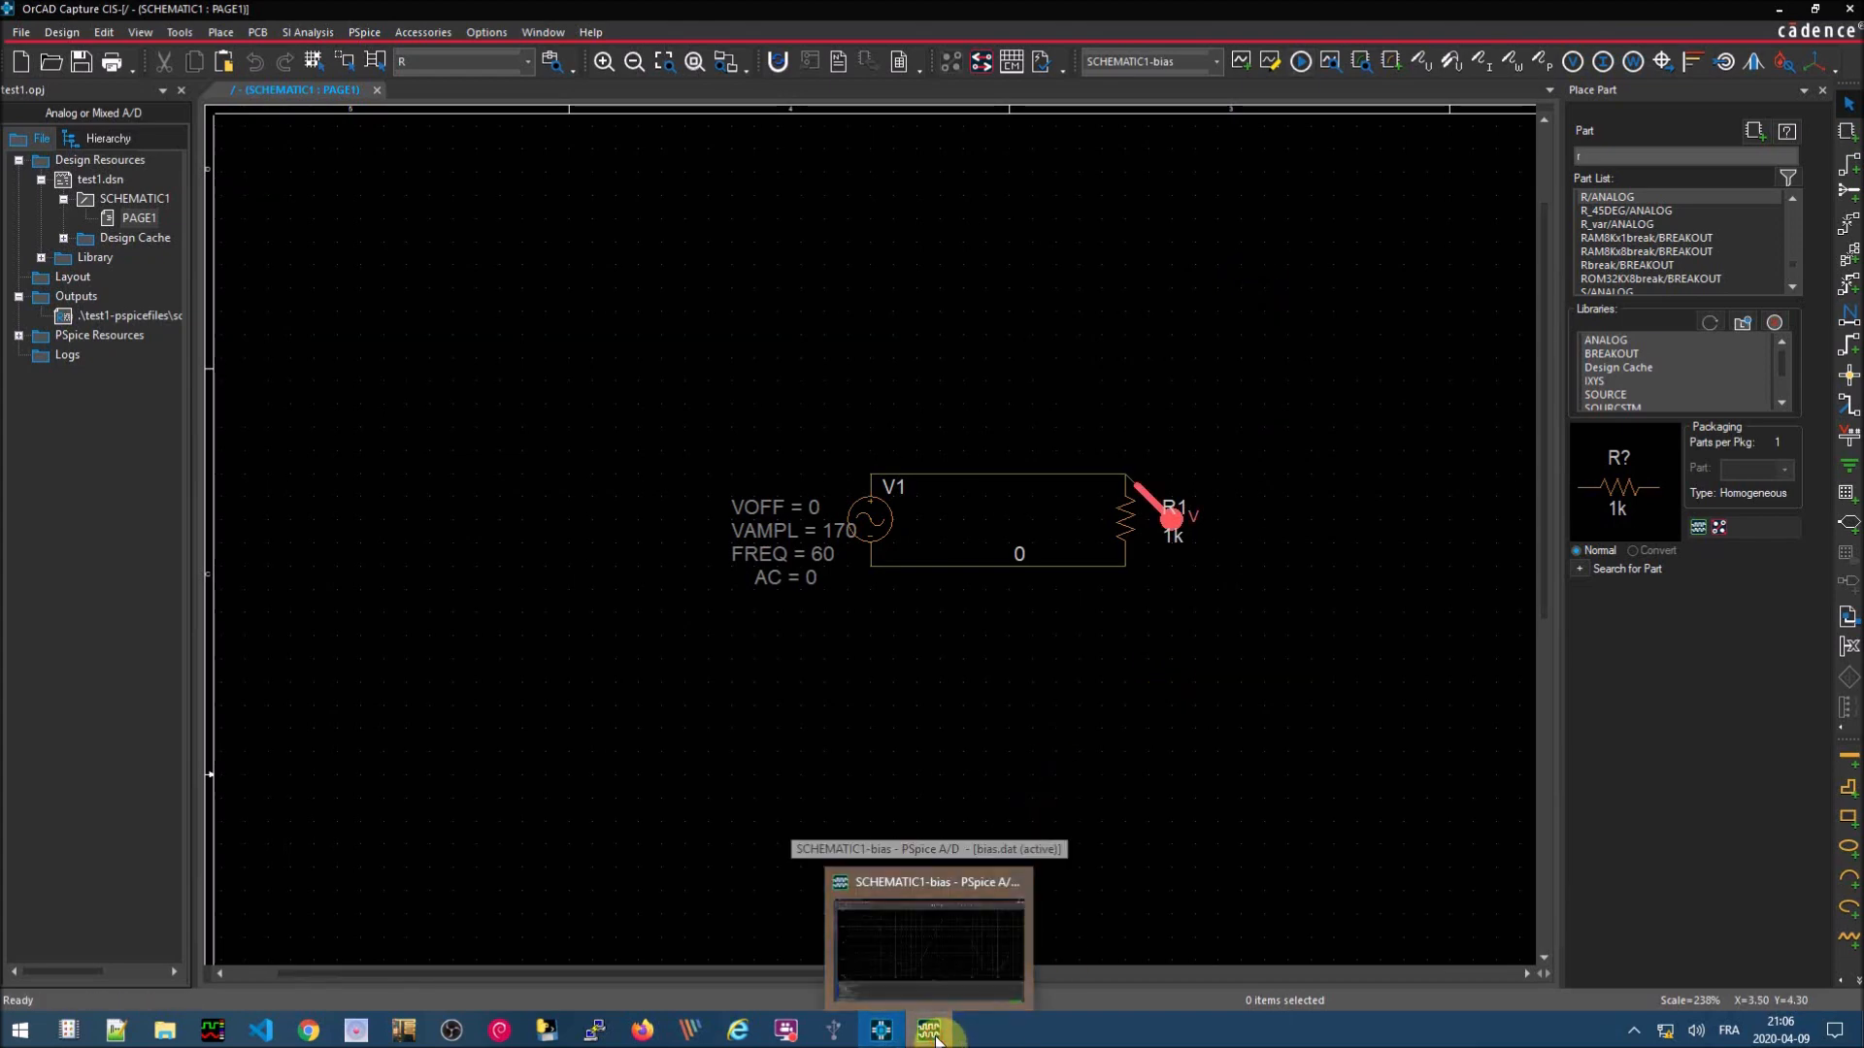
pyautogui.click(929, 936)
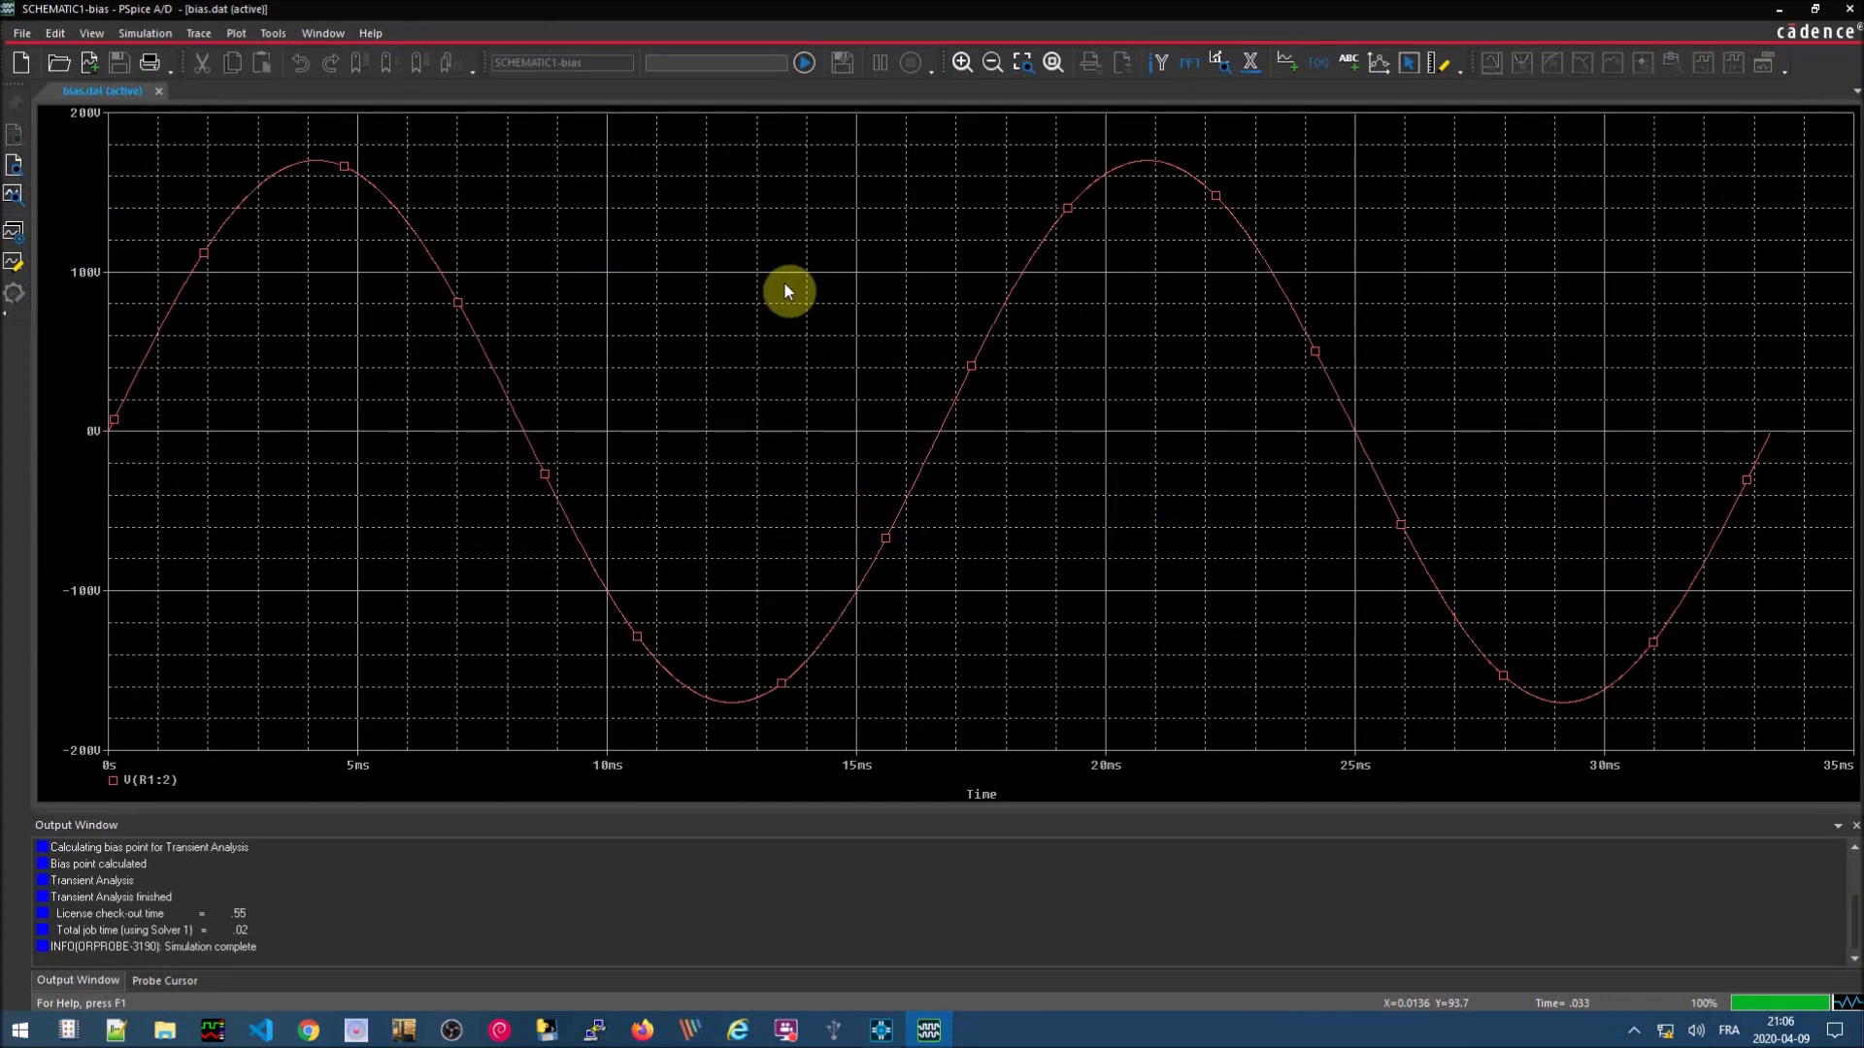
# - Review the color settings in the Probe options and close them without changing anything
pyautogui.click(332, 33)
pyautogui.moveTo(291, 35)
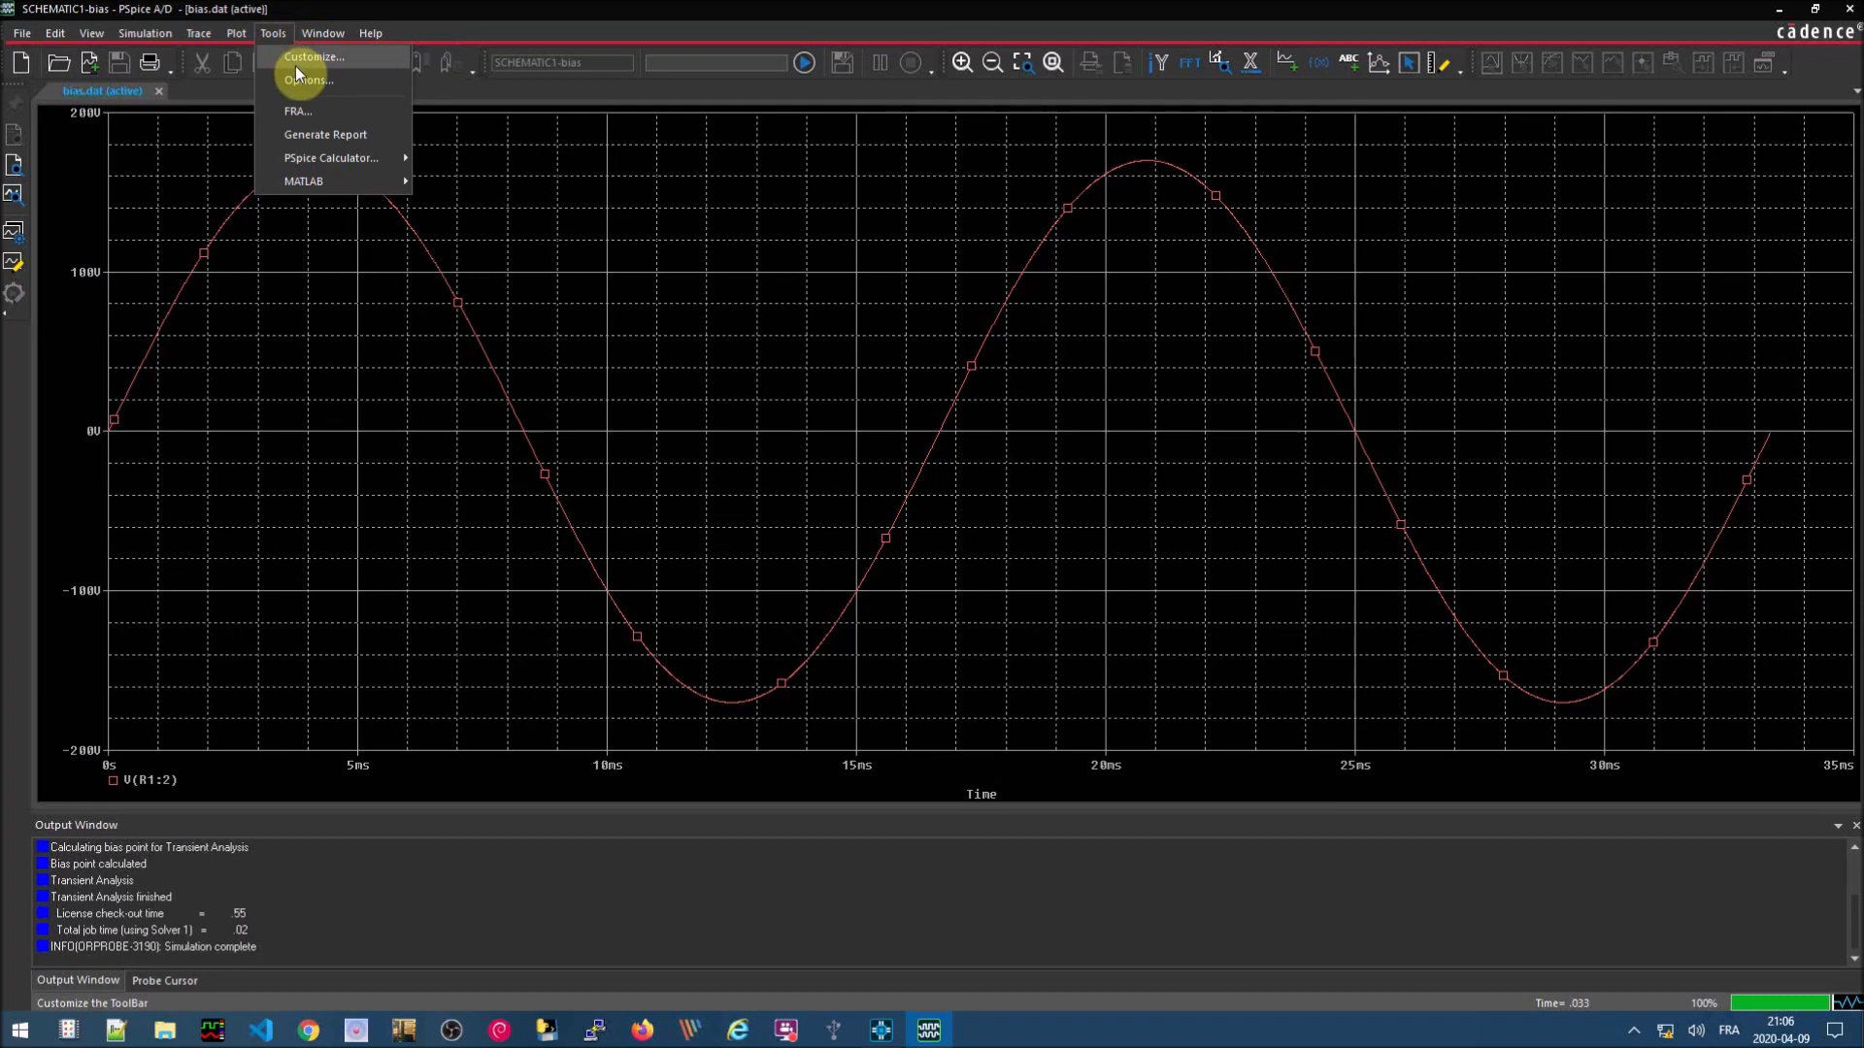
pyautogui.click(299, 74)
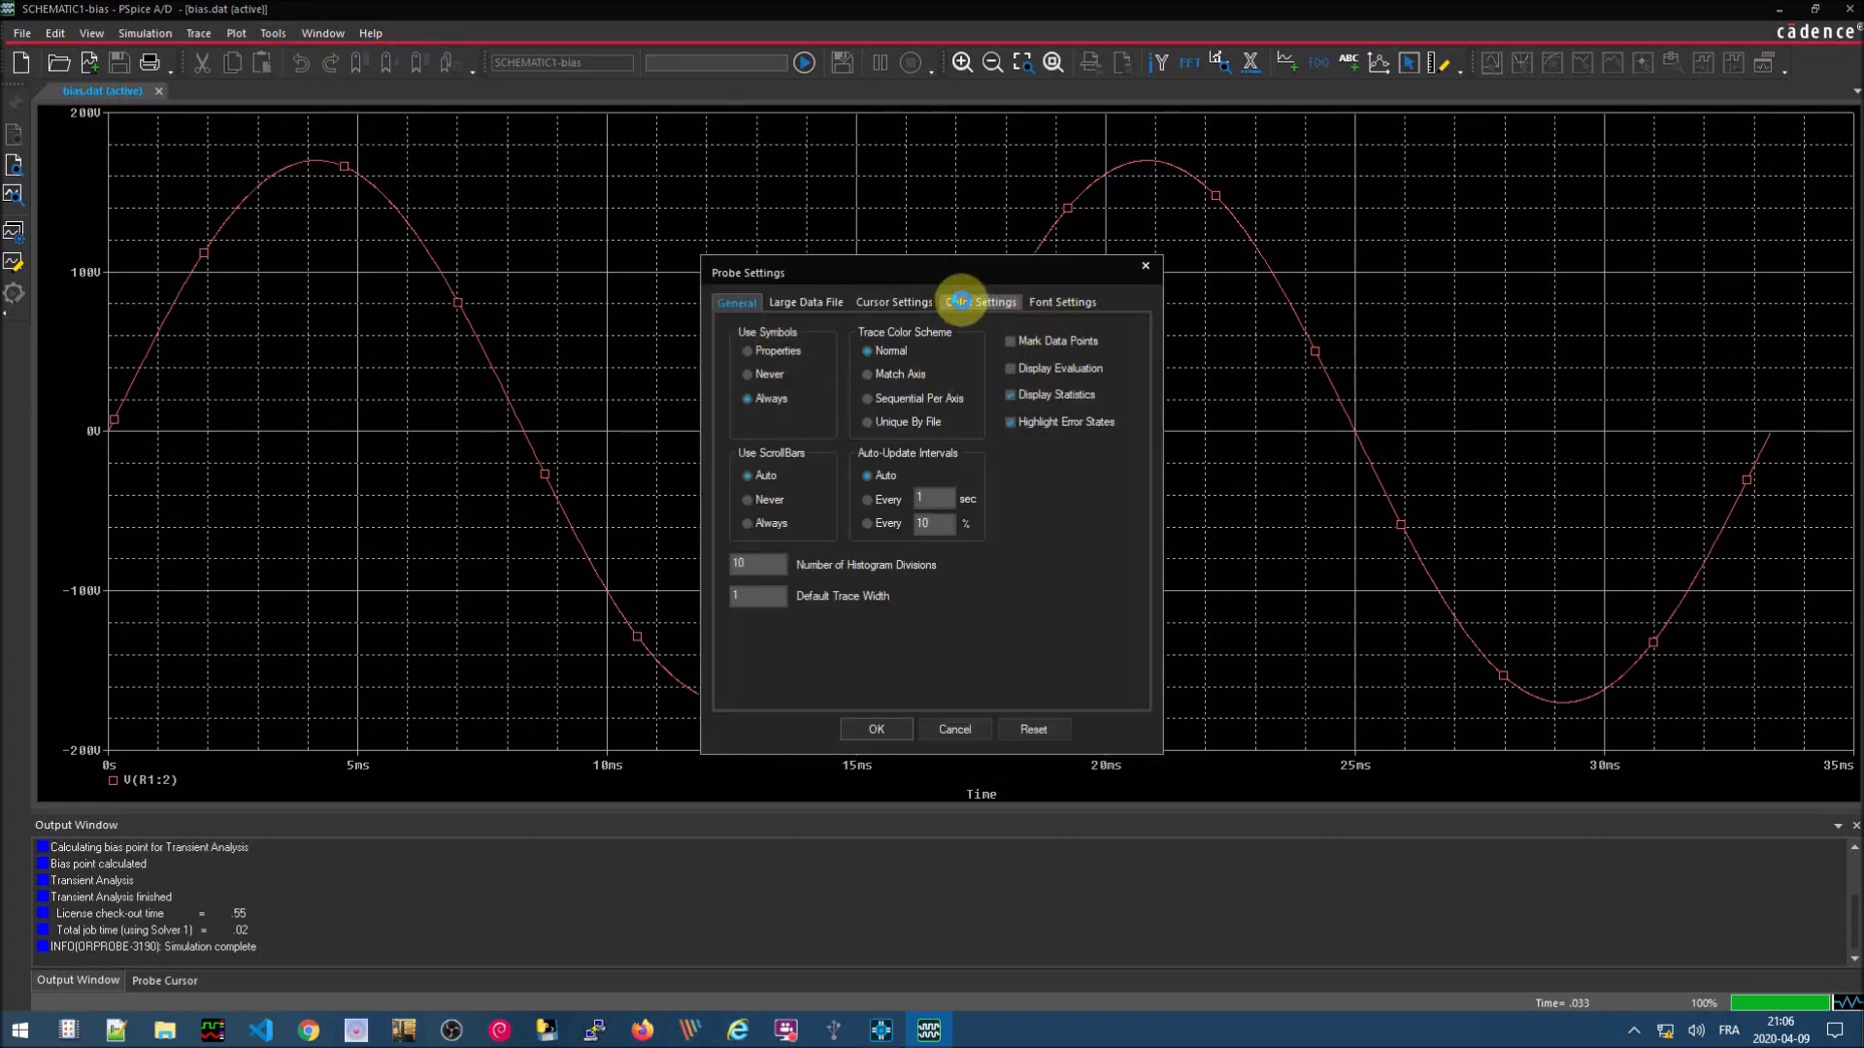
pyautogui.click(961, 301)
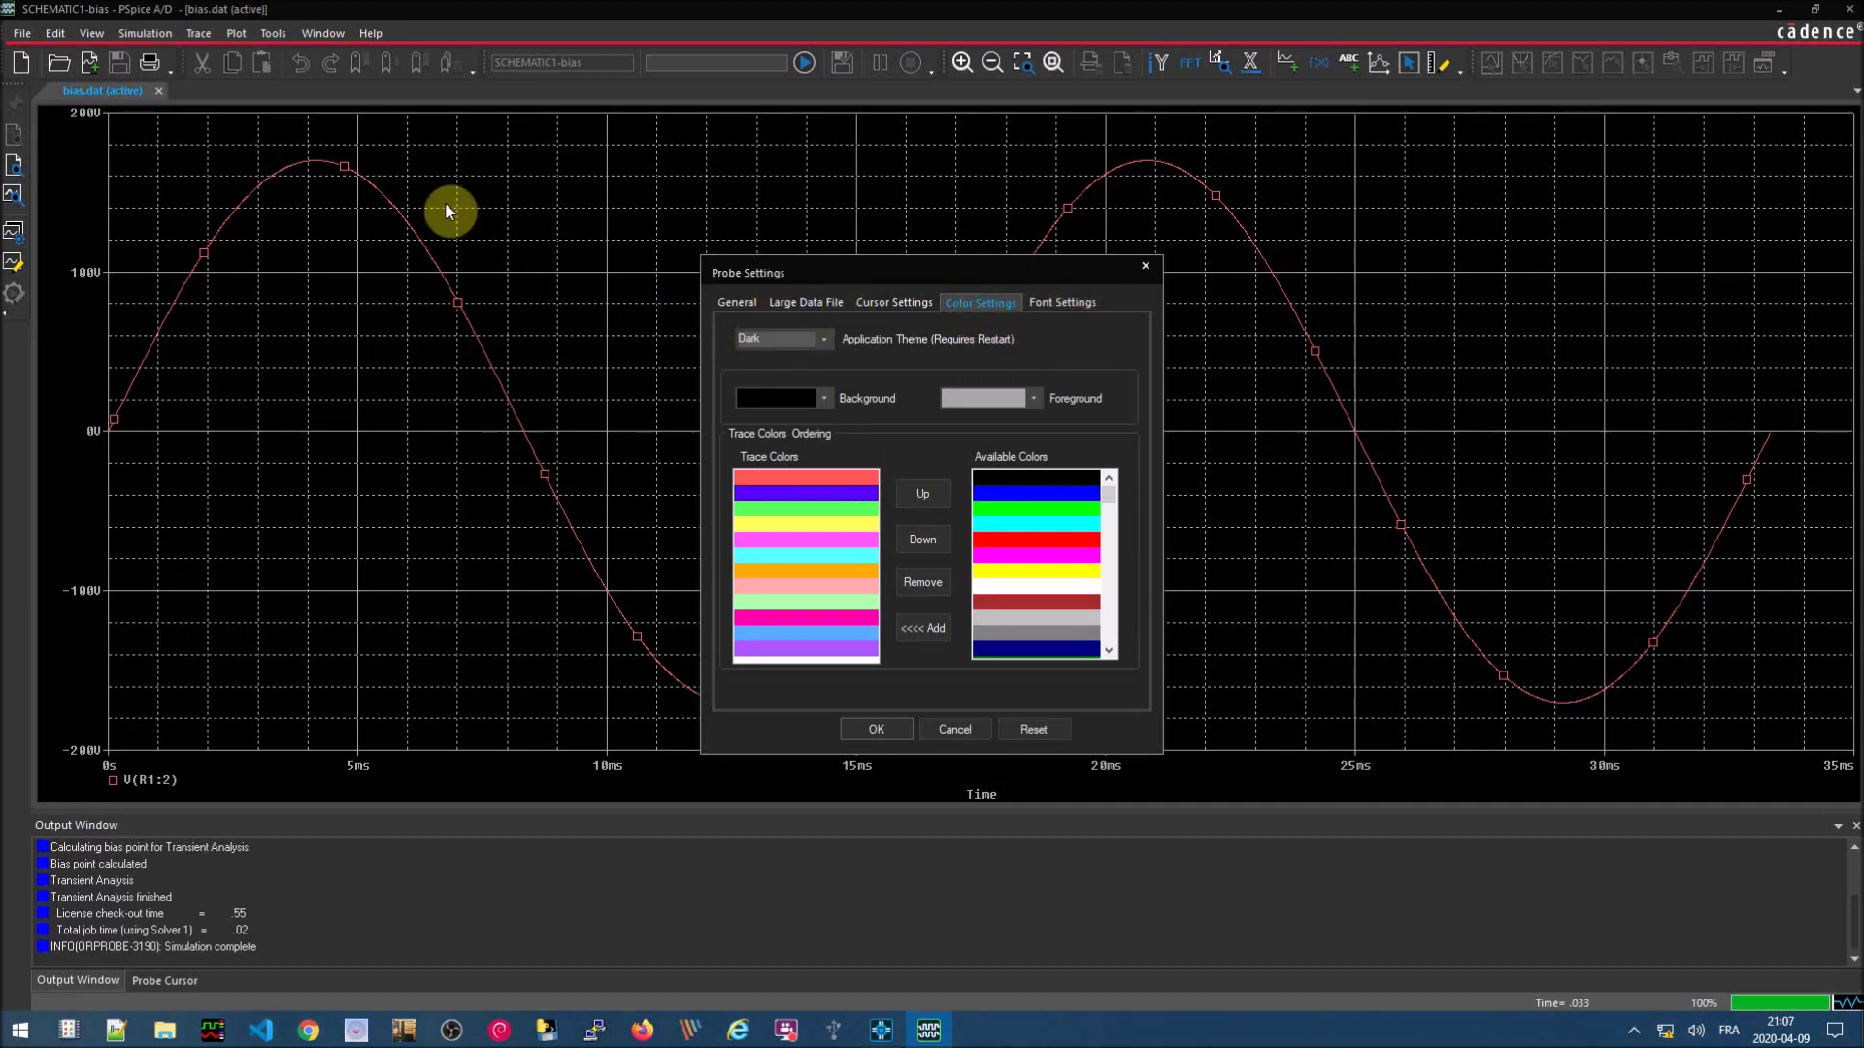
pyautogui.click(957, 732)
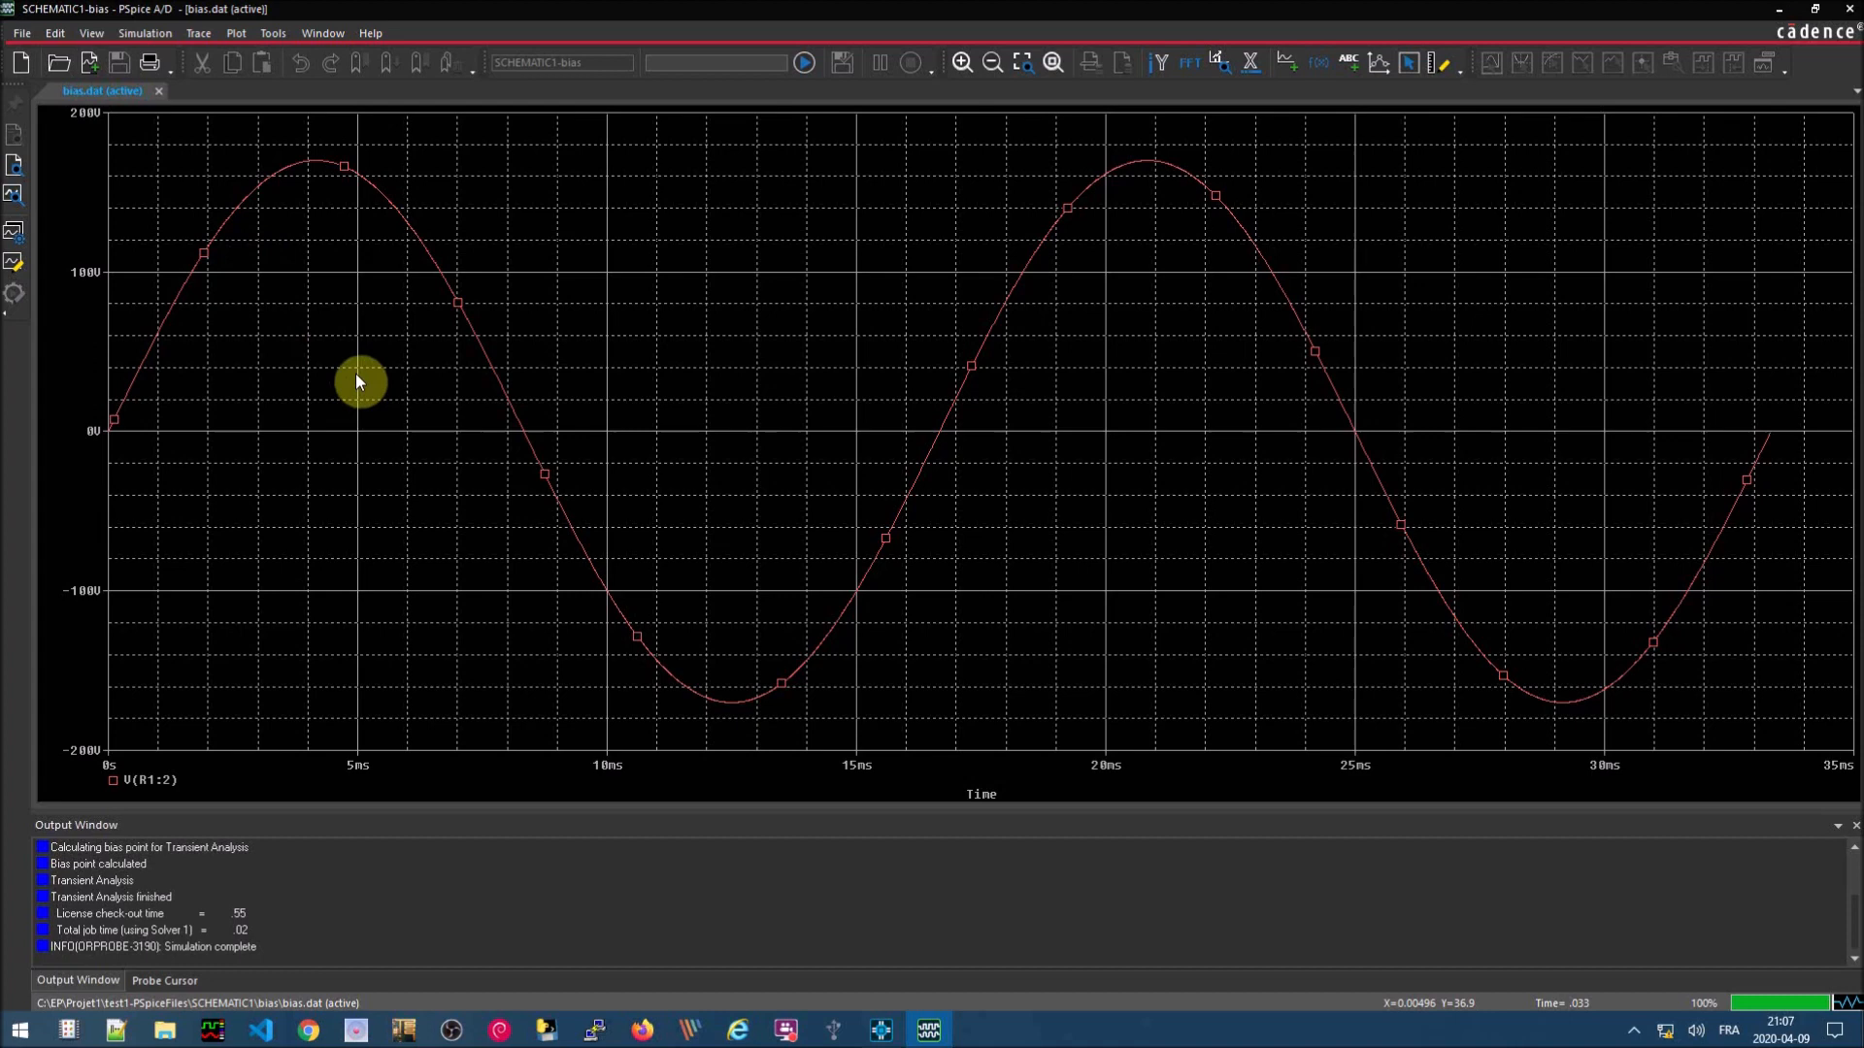
# - Look through the output variables and analog functions available for adding a trace, without adding one
pyautogui.click(205, 39)
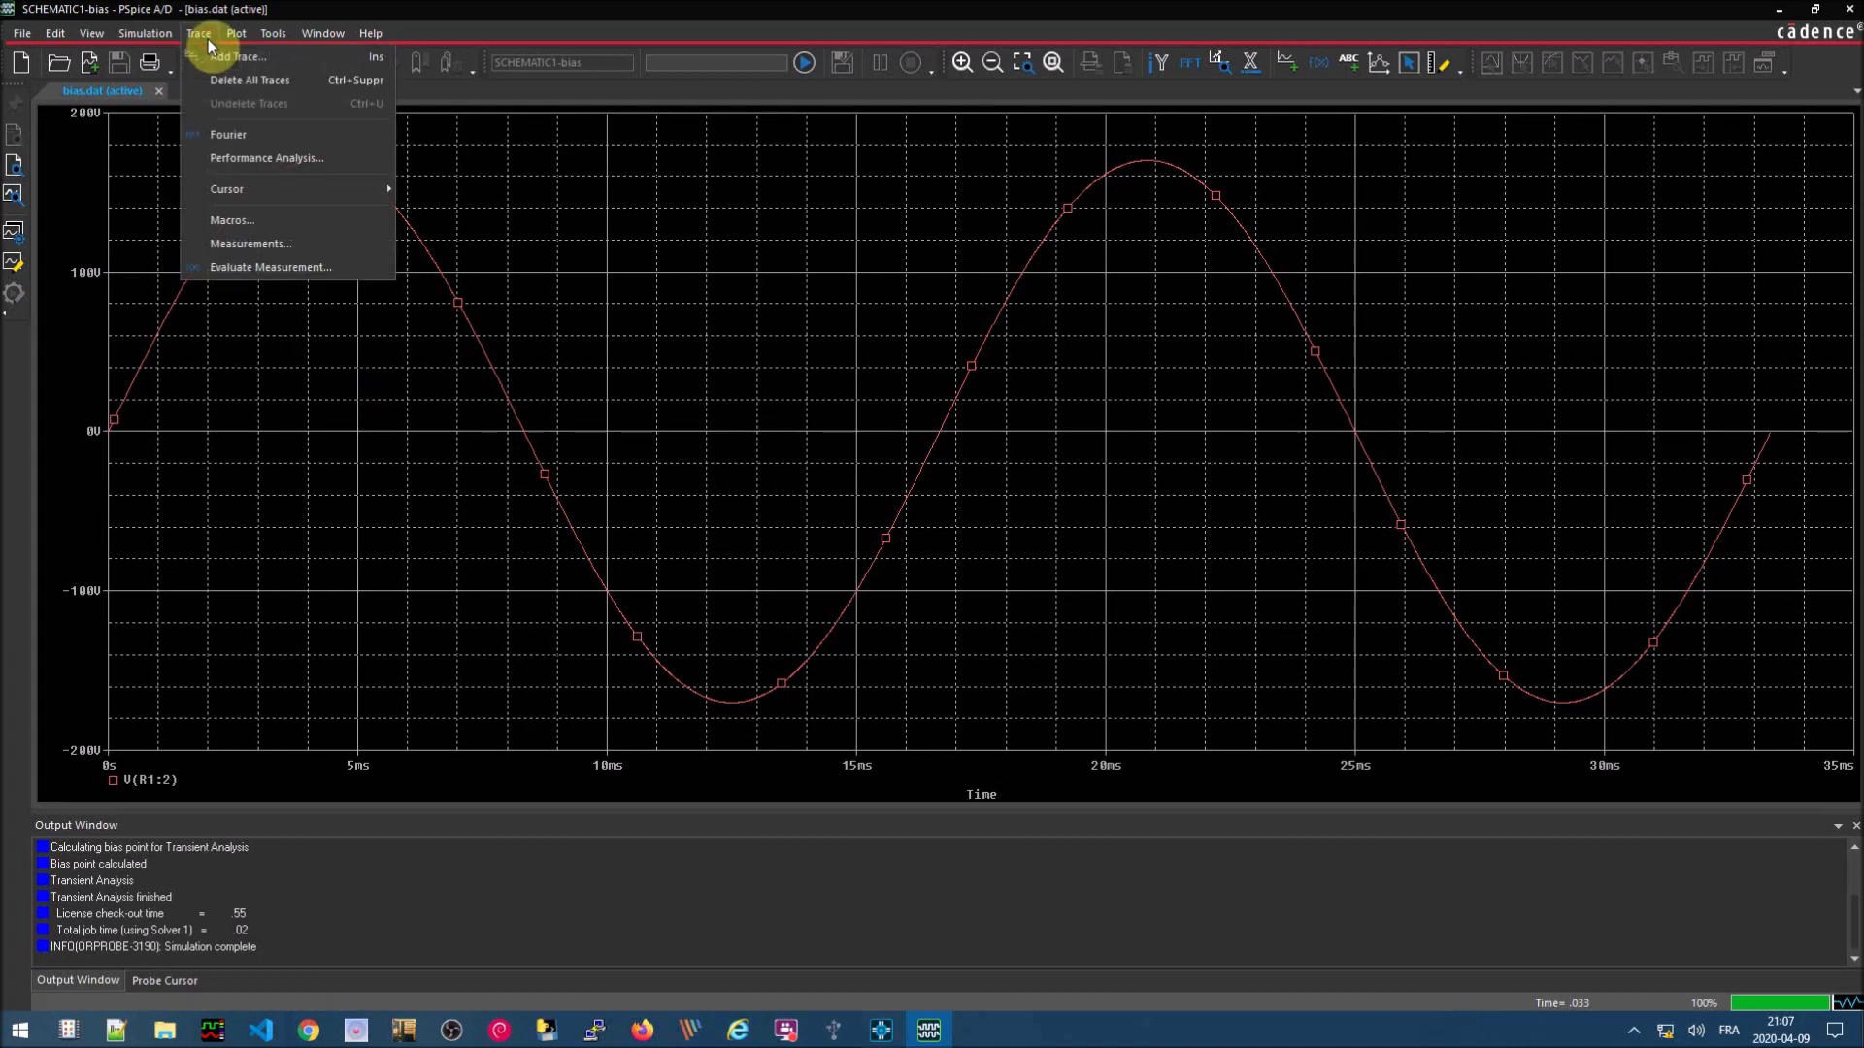
pyautogui.click(218, 56)
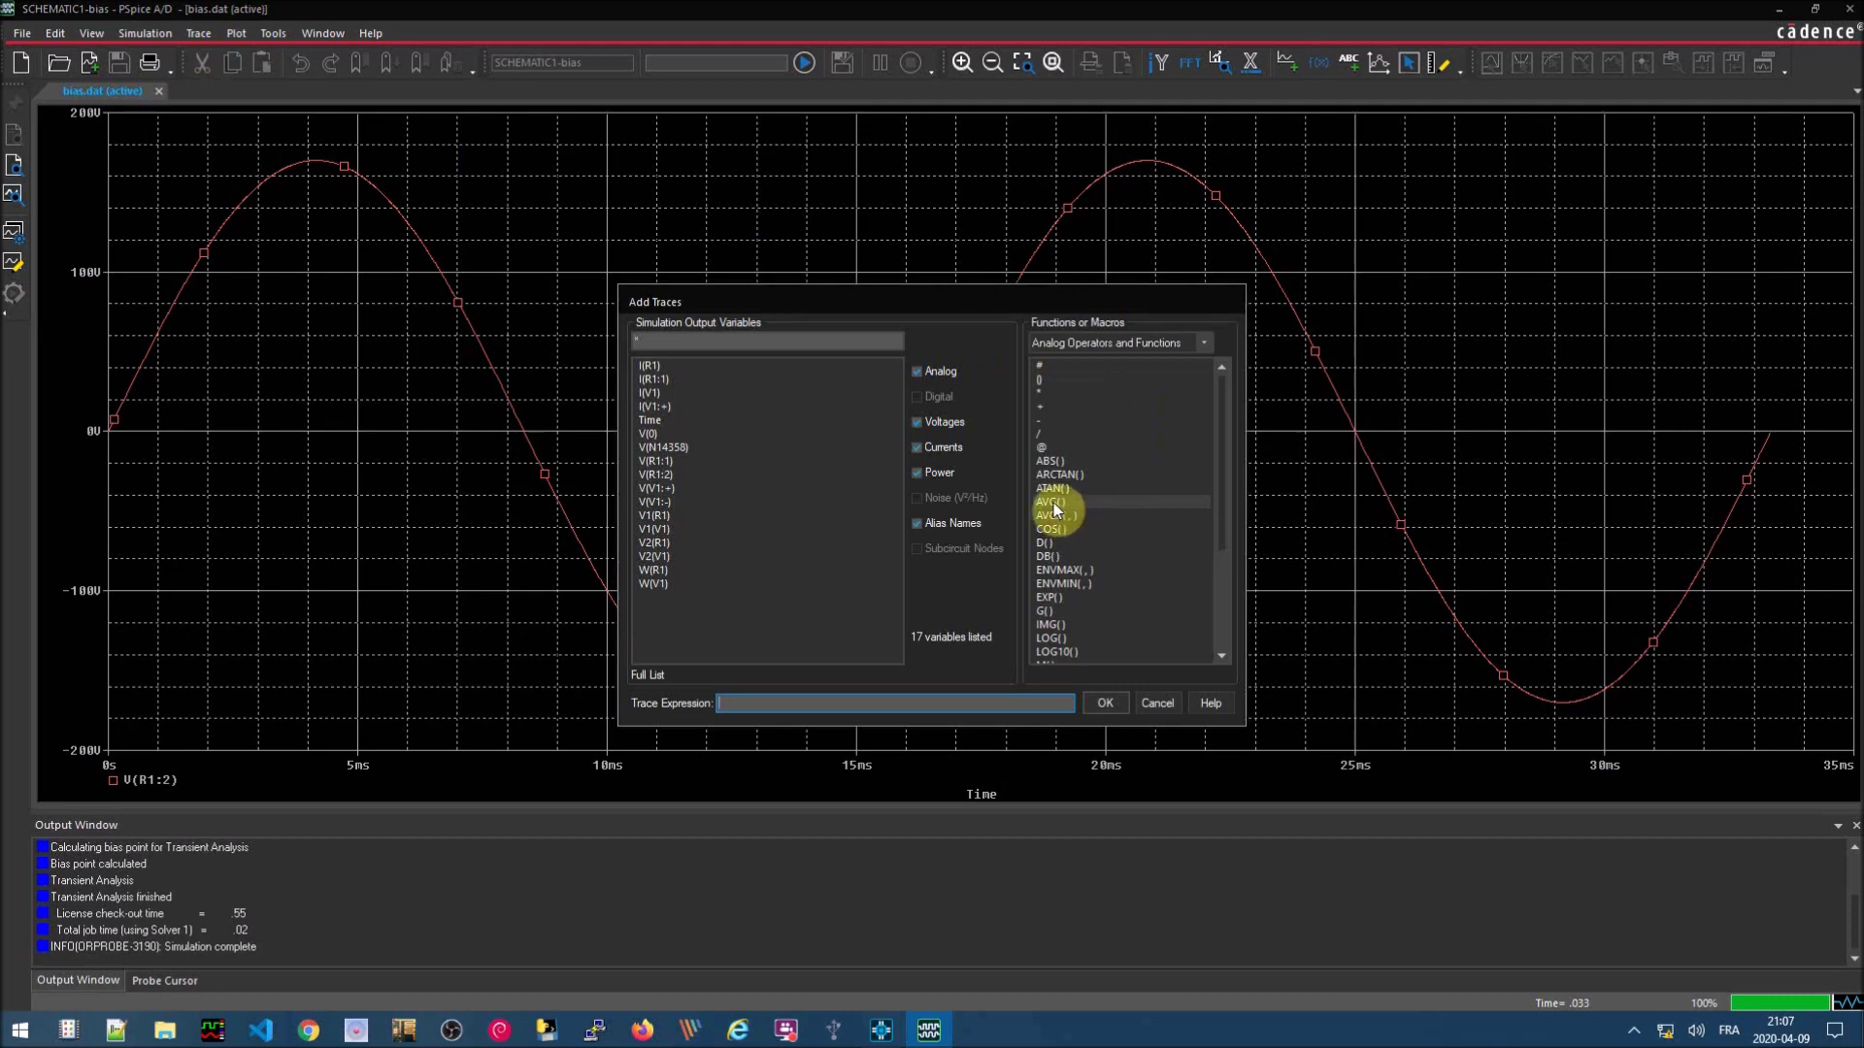
pyautogui.click(1221, 610)
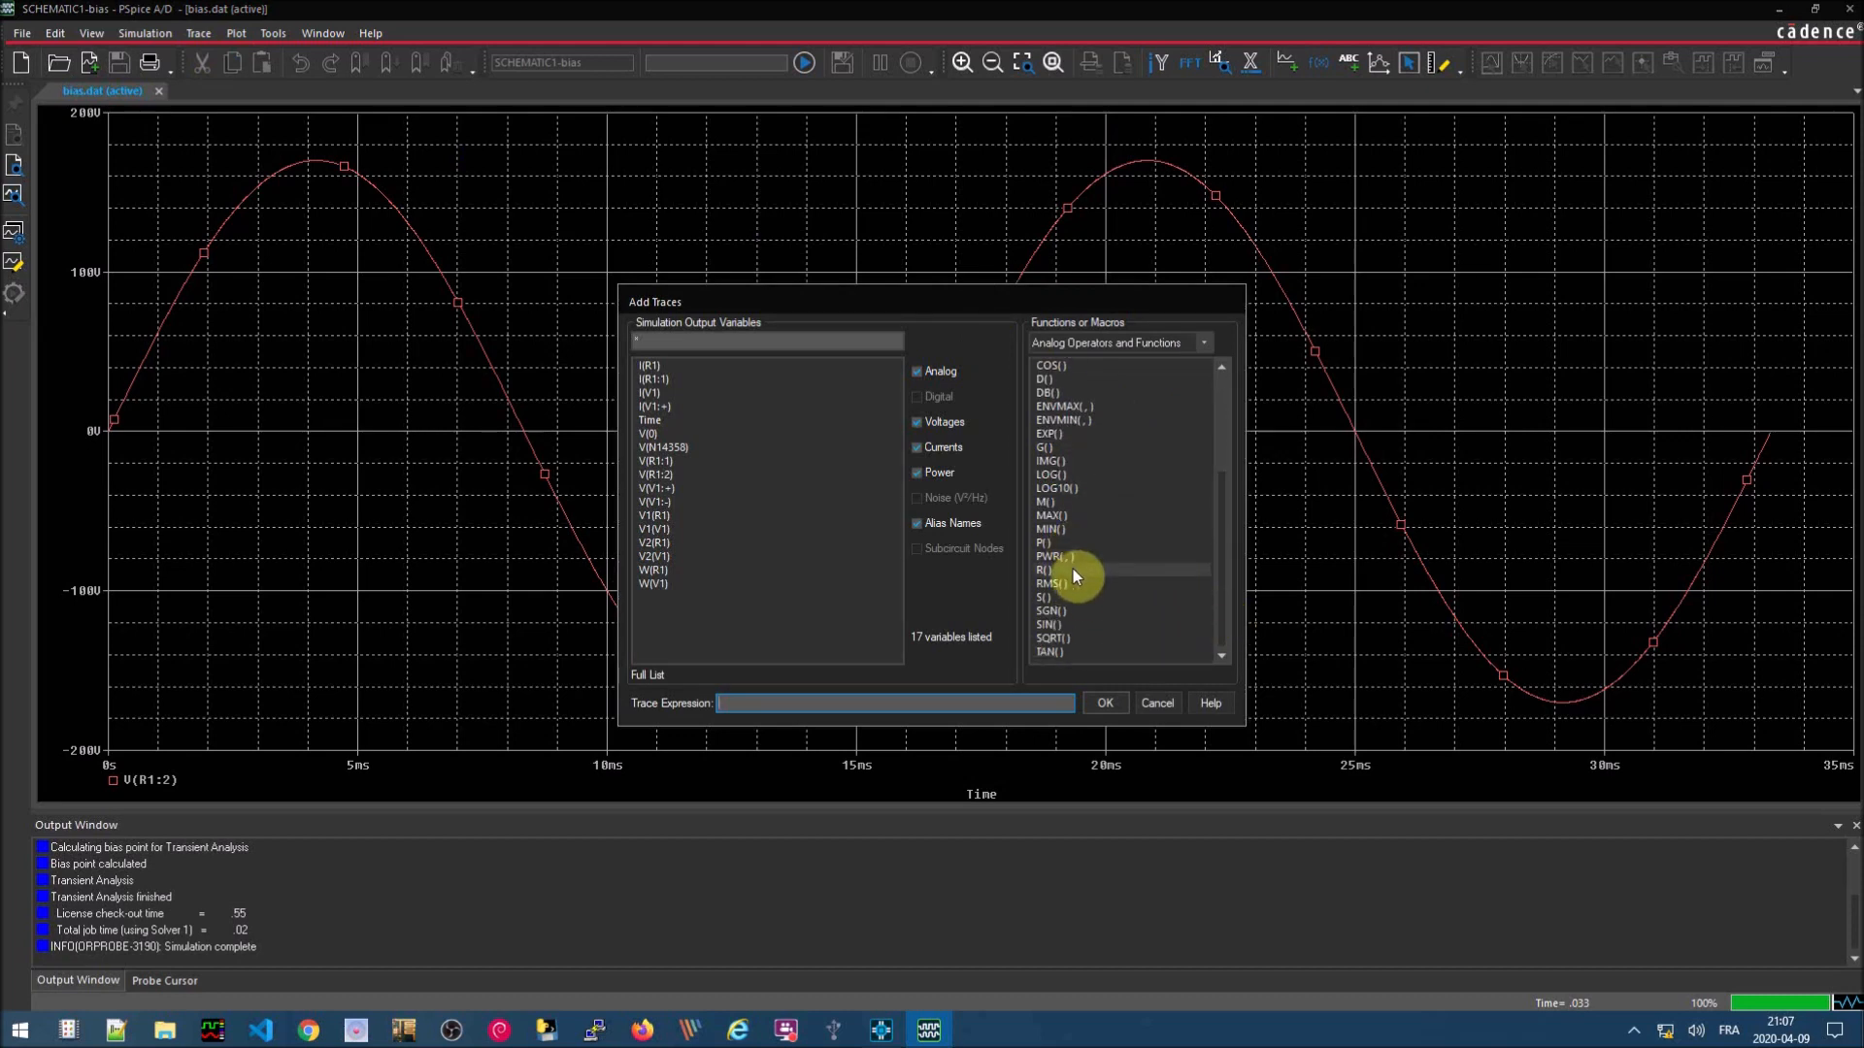
pyautogui.press('Escape')
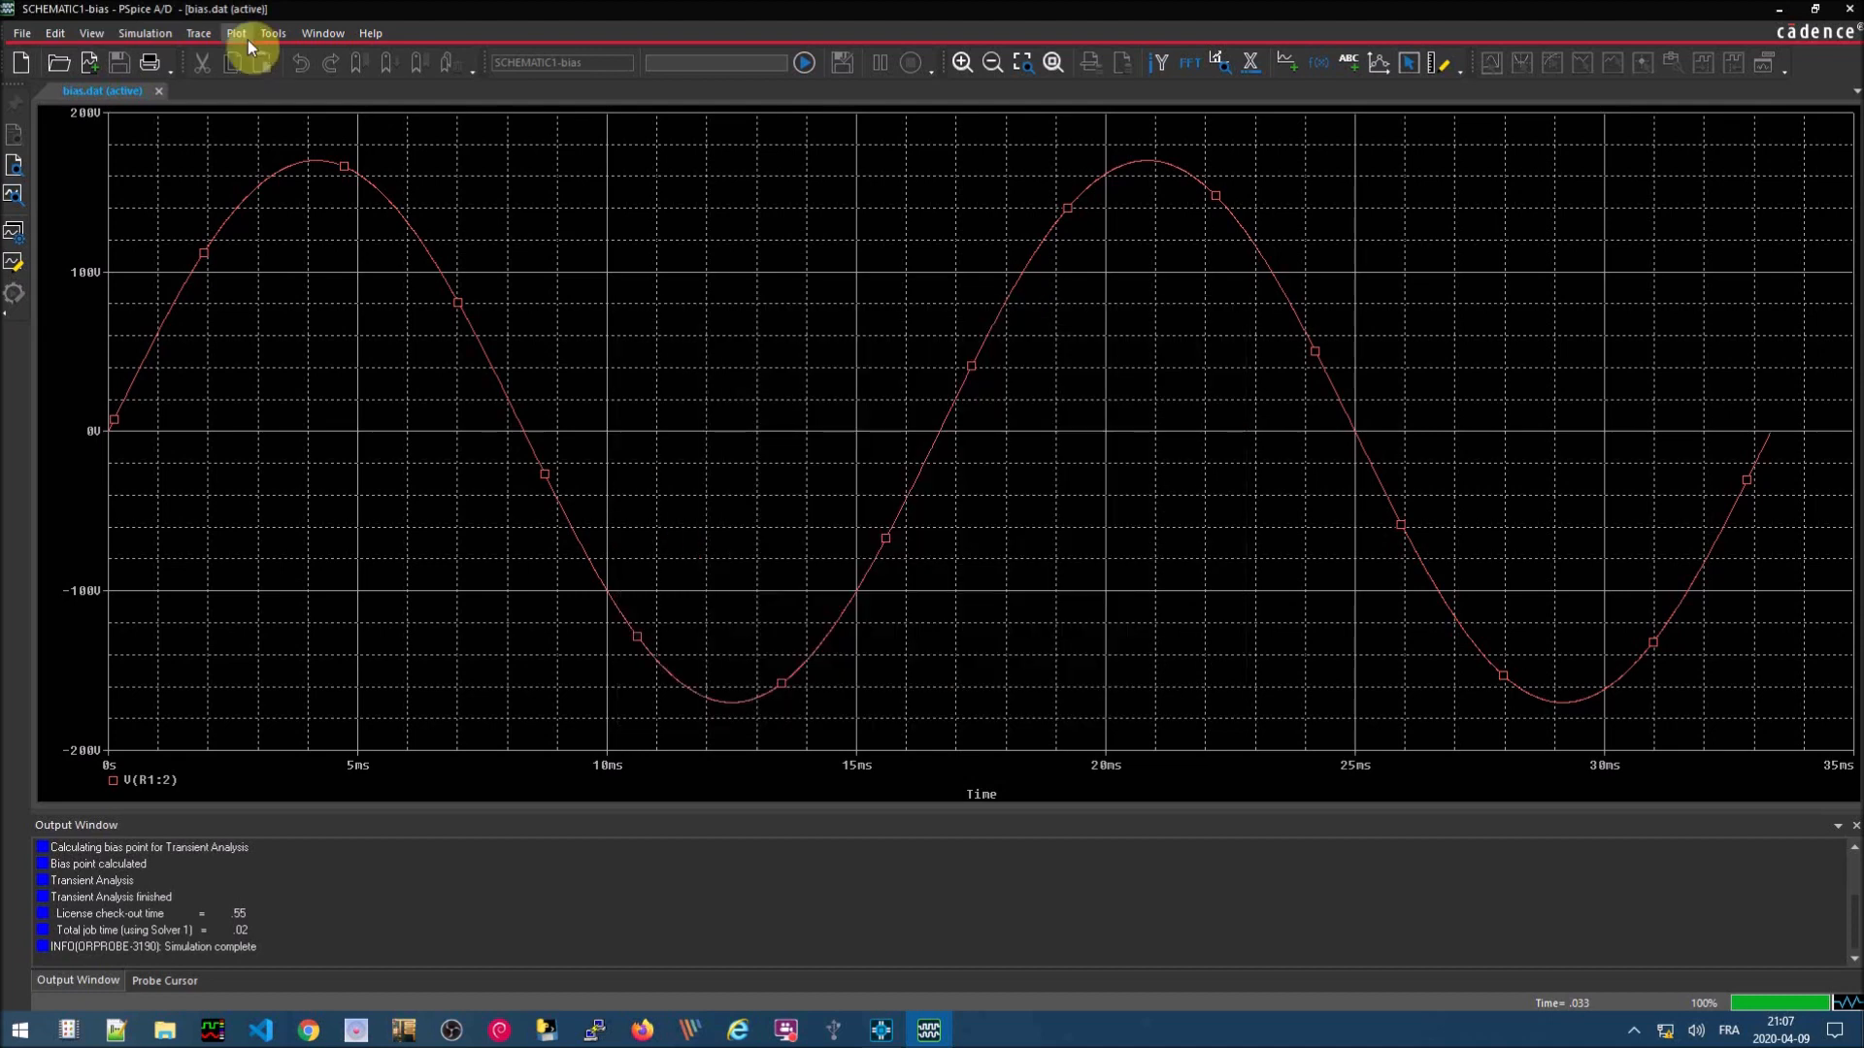
# - Set the plot's X-axis variable to the expression Time*360/16.67m
pyautogui.click(245, 38)
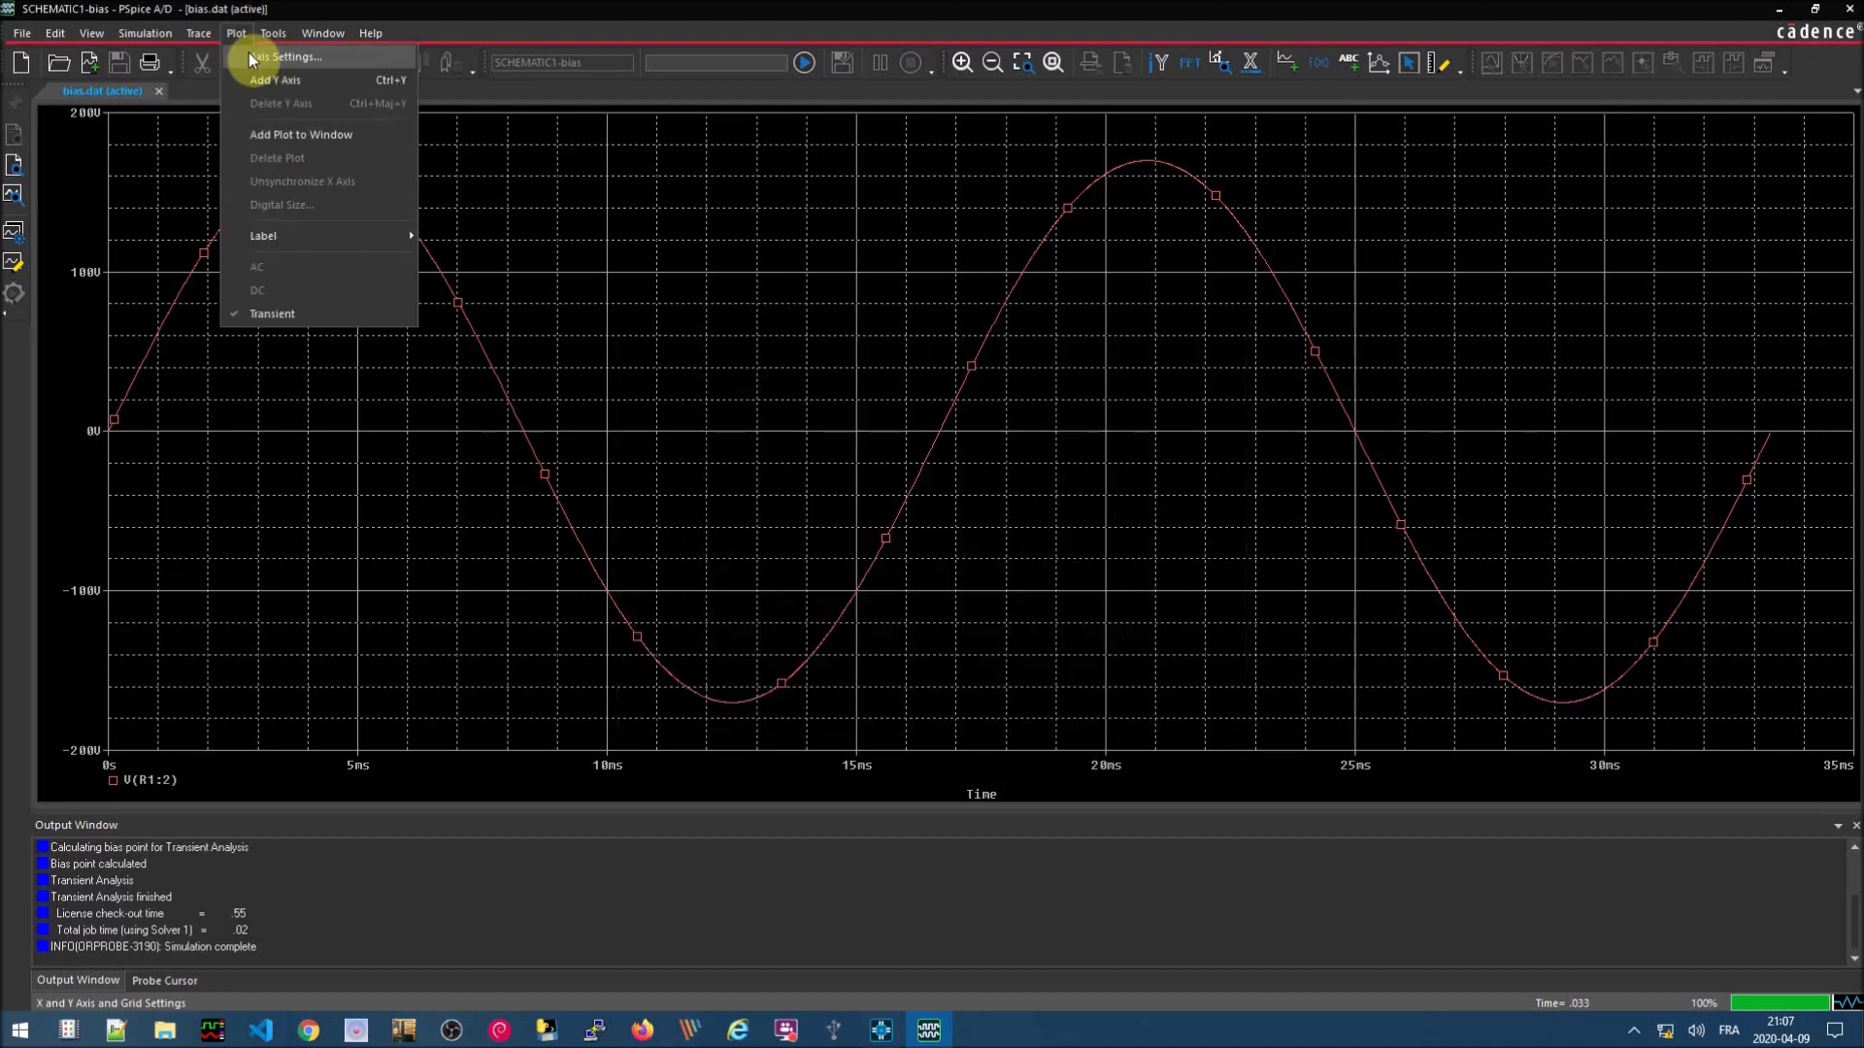
pyautogui.click(249, 55)
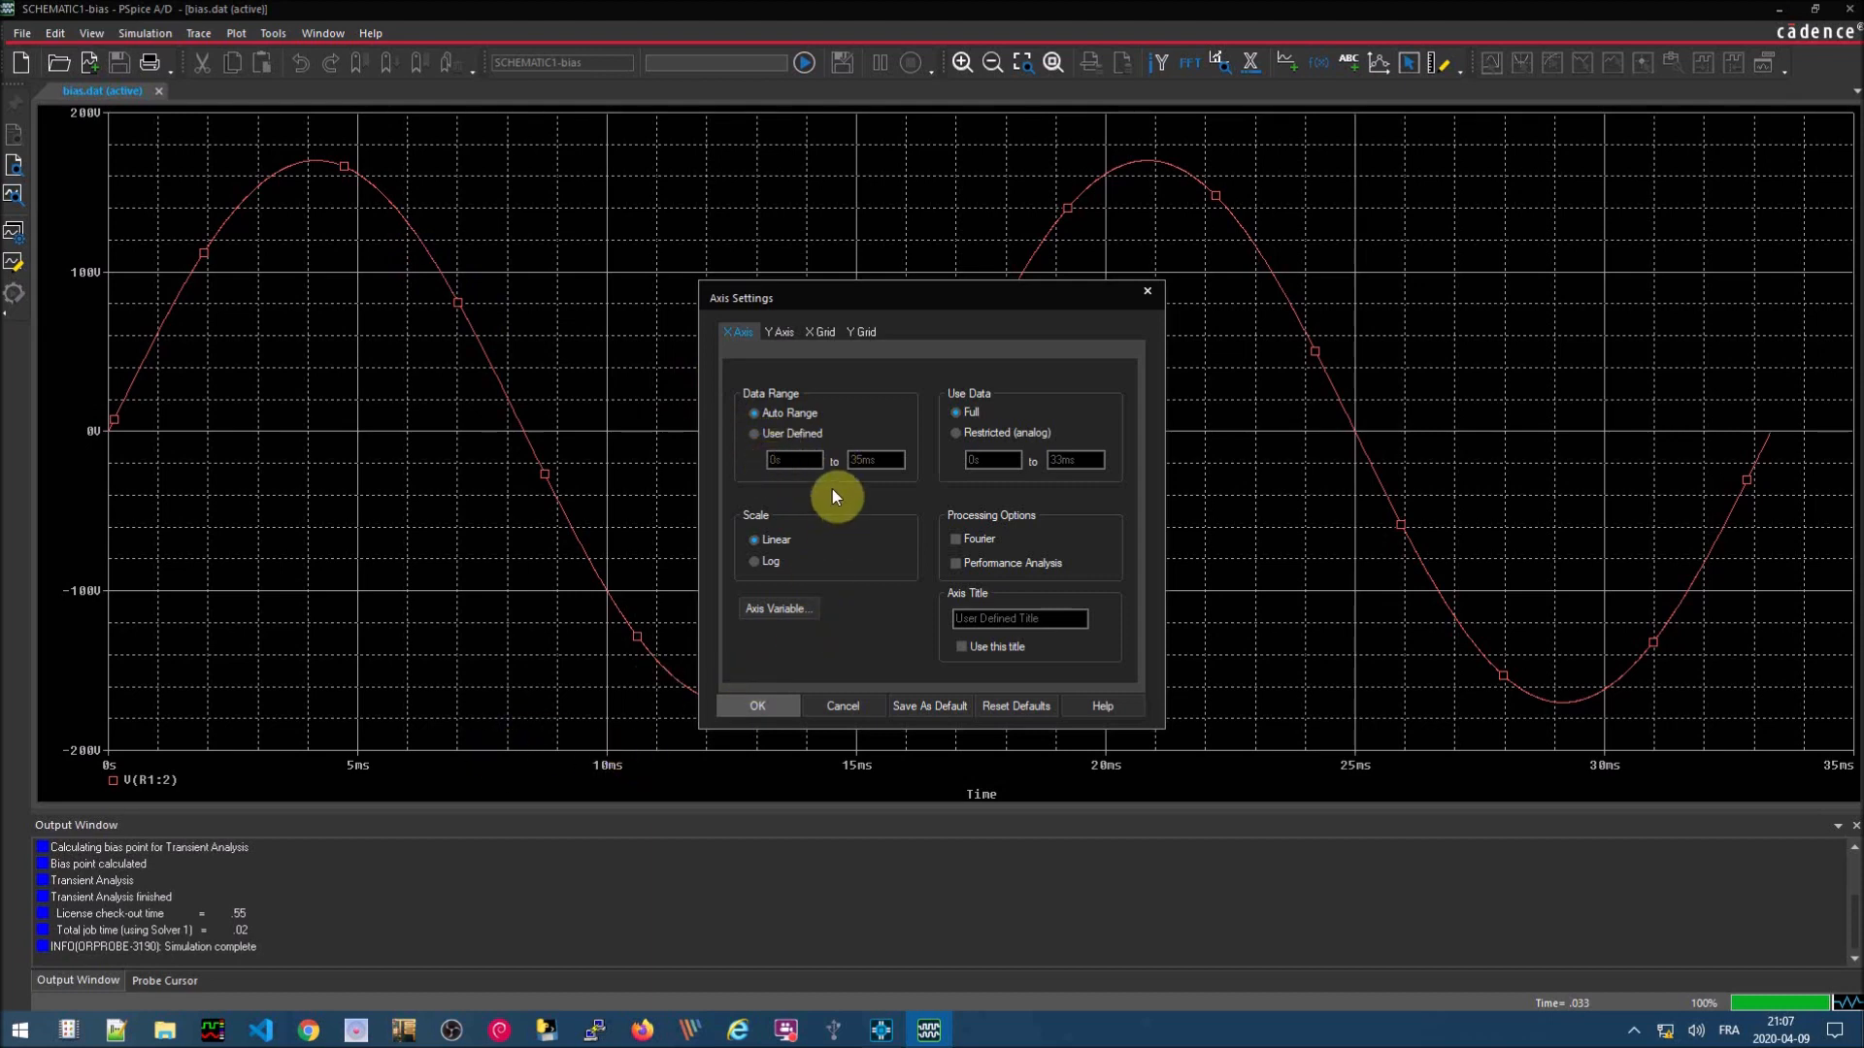
pyautogui.click(782, 607)
pyautogui.click(796, 696)
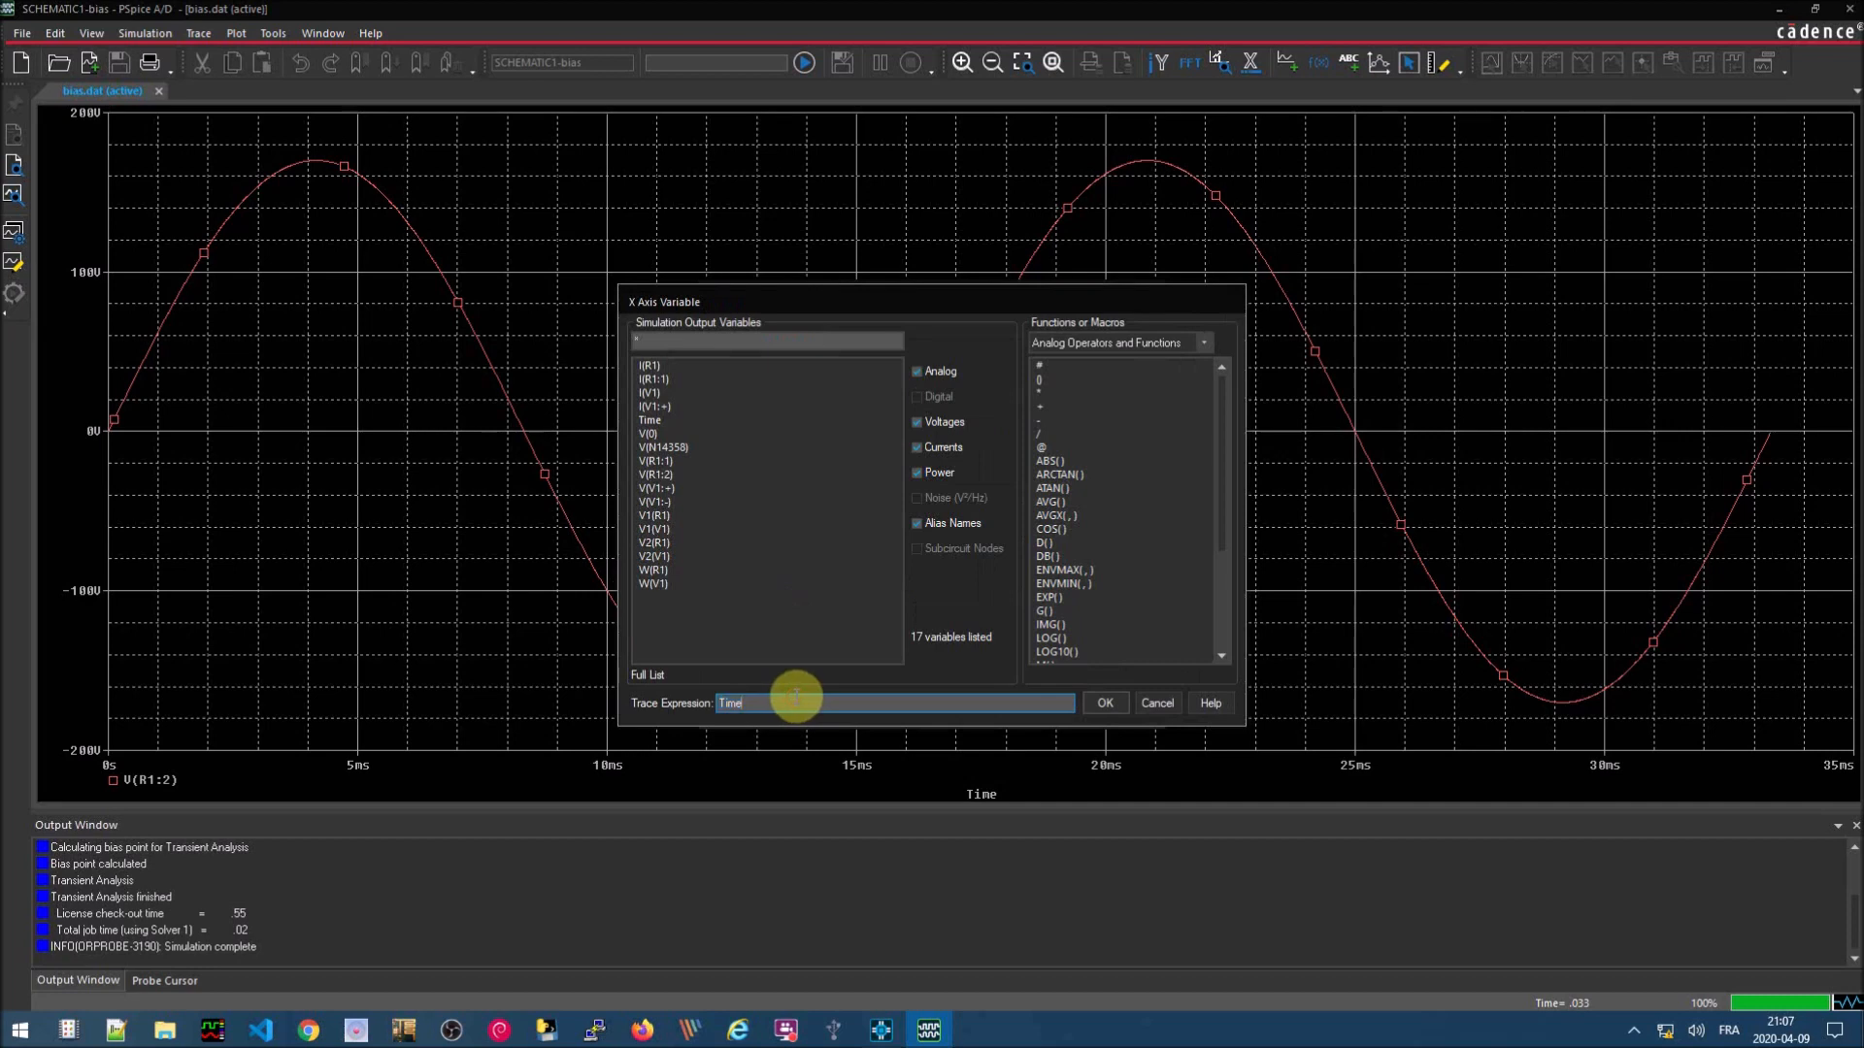
pyautogui.write('*360')
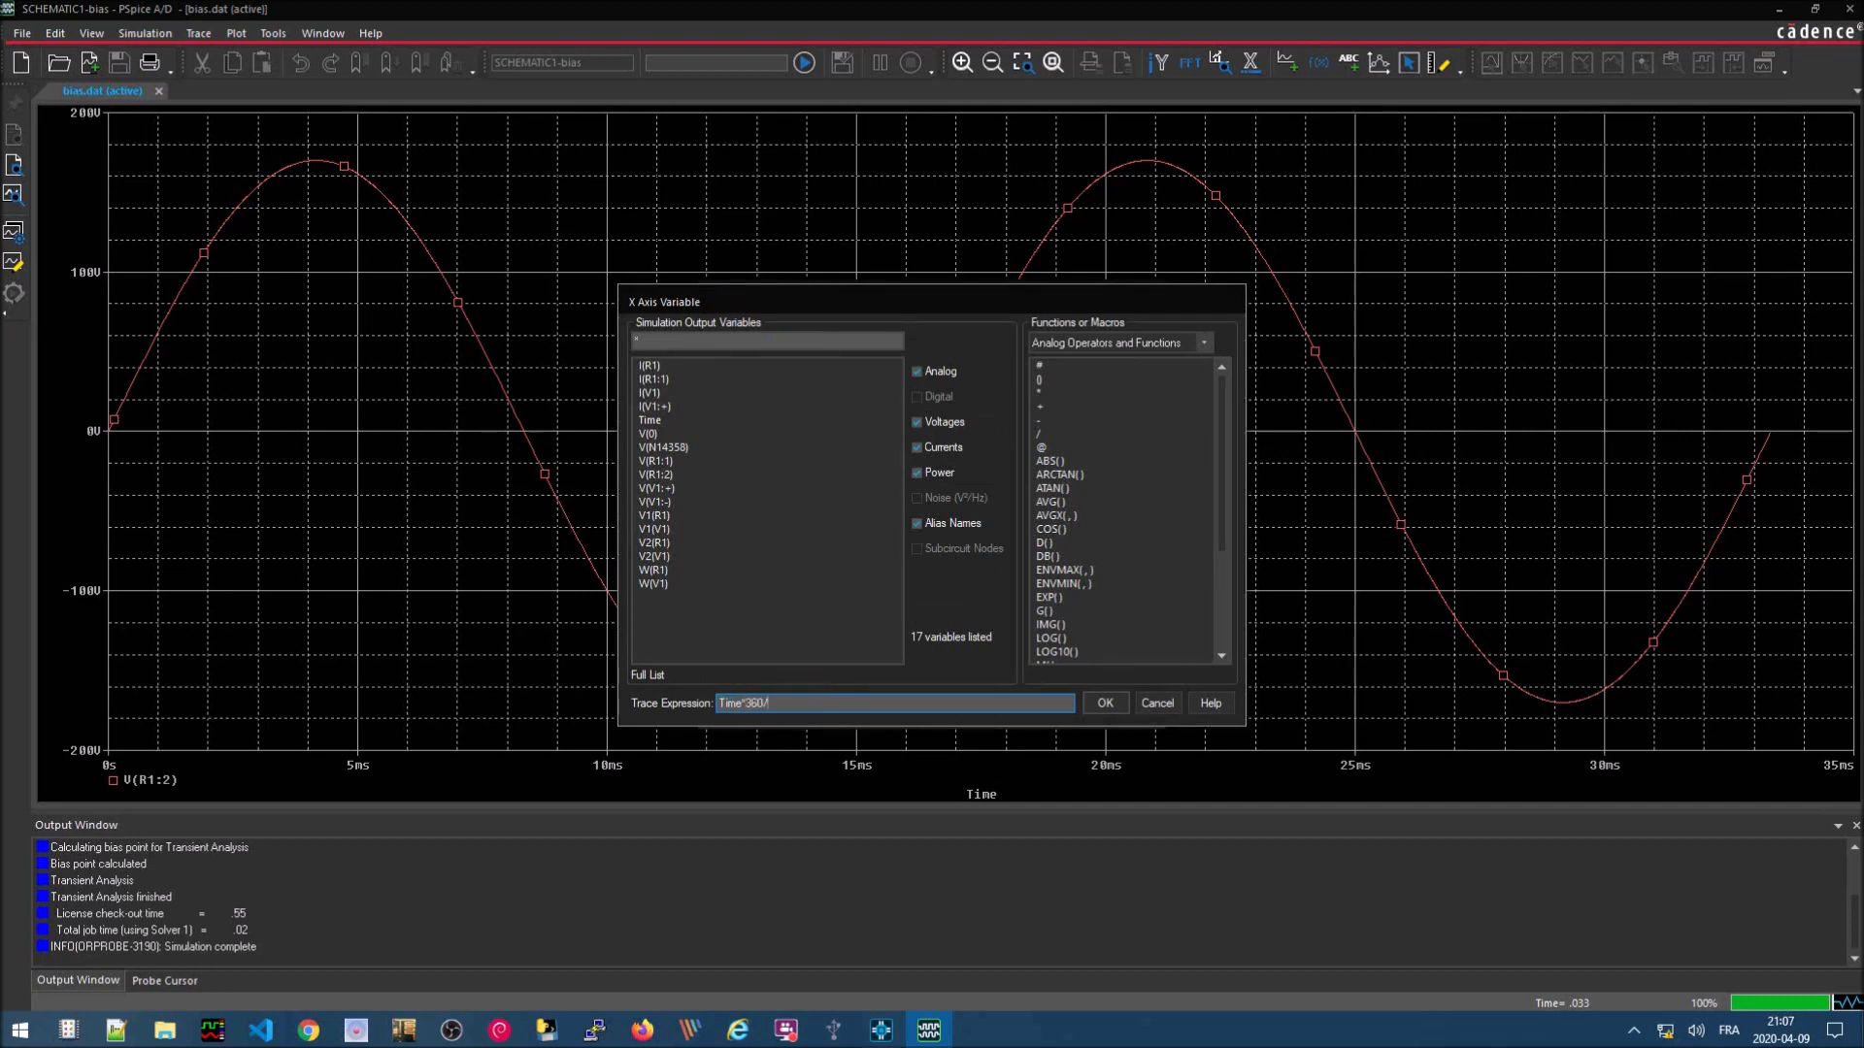
pyautogui.write('/16.67m')
pyautogui.click(1104, 702)
# - Give the X axis a user-defined data range from 0s to 720
pyautogui.click(755, 433)
pyautogui.doubleClick(853, 462)
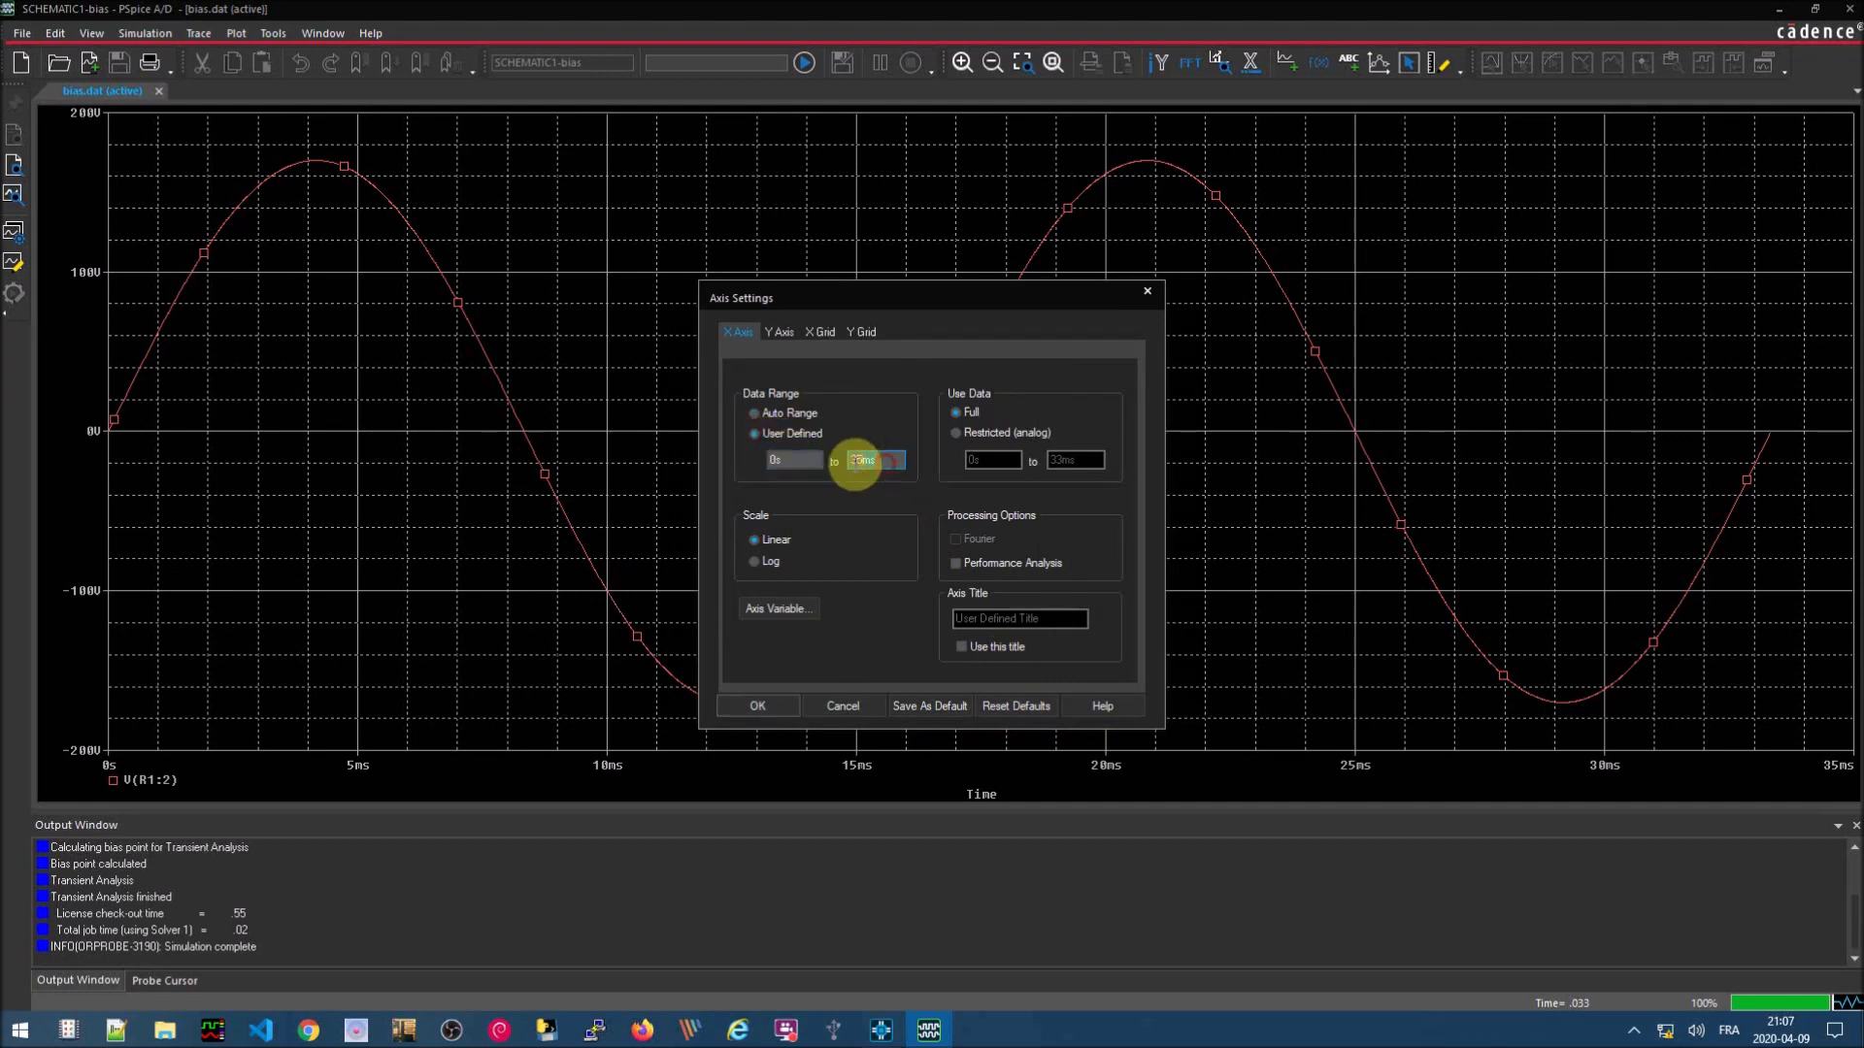
pyautogui.write('720')
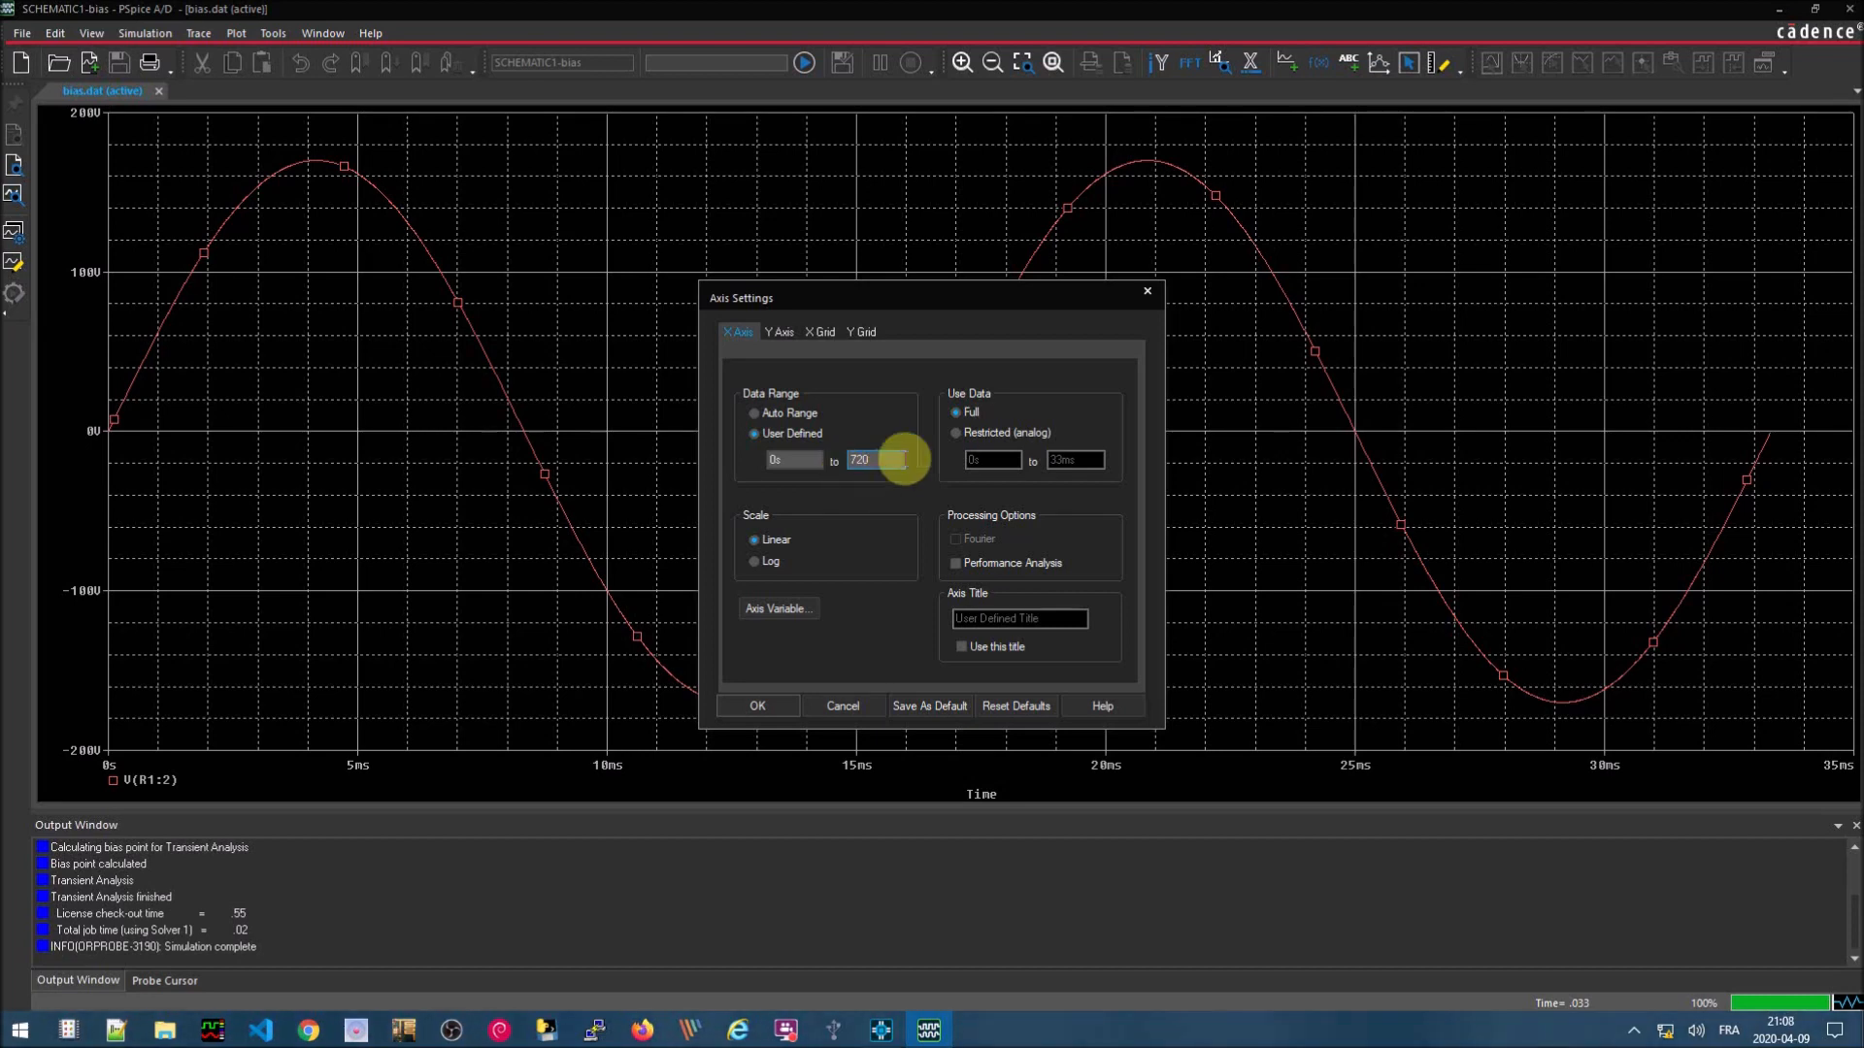
# - Turn off automatic X-grid spacing, set the major linear spacing to 60, and apply the axis settings
pyautogui.click(837, 335)
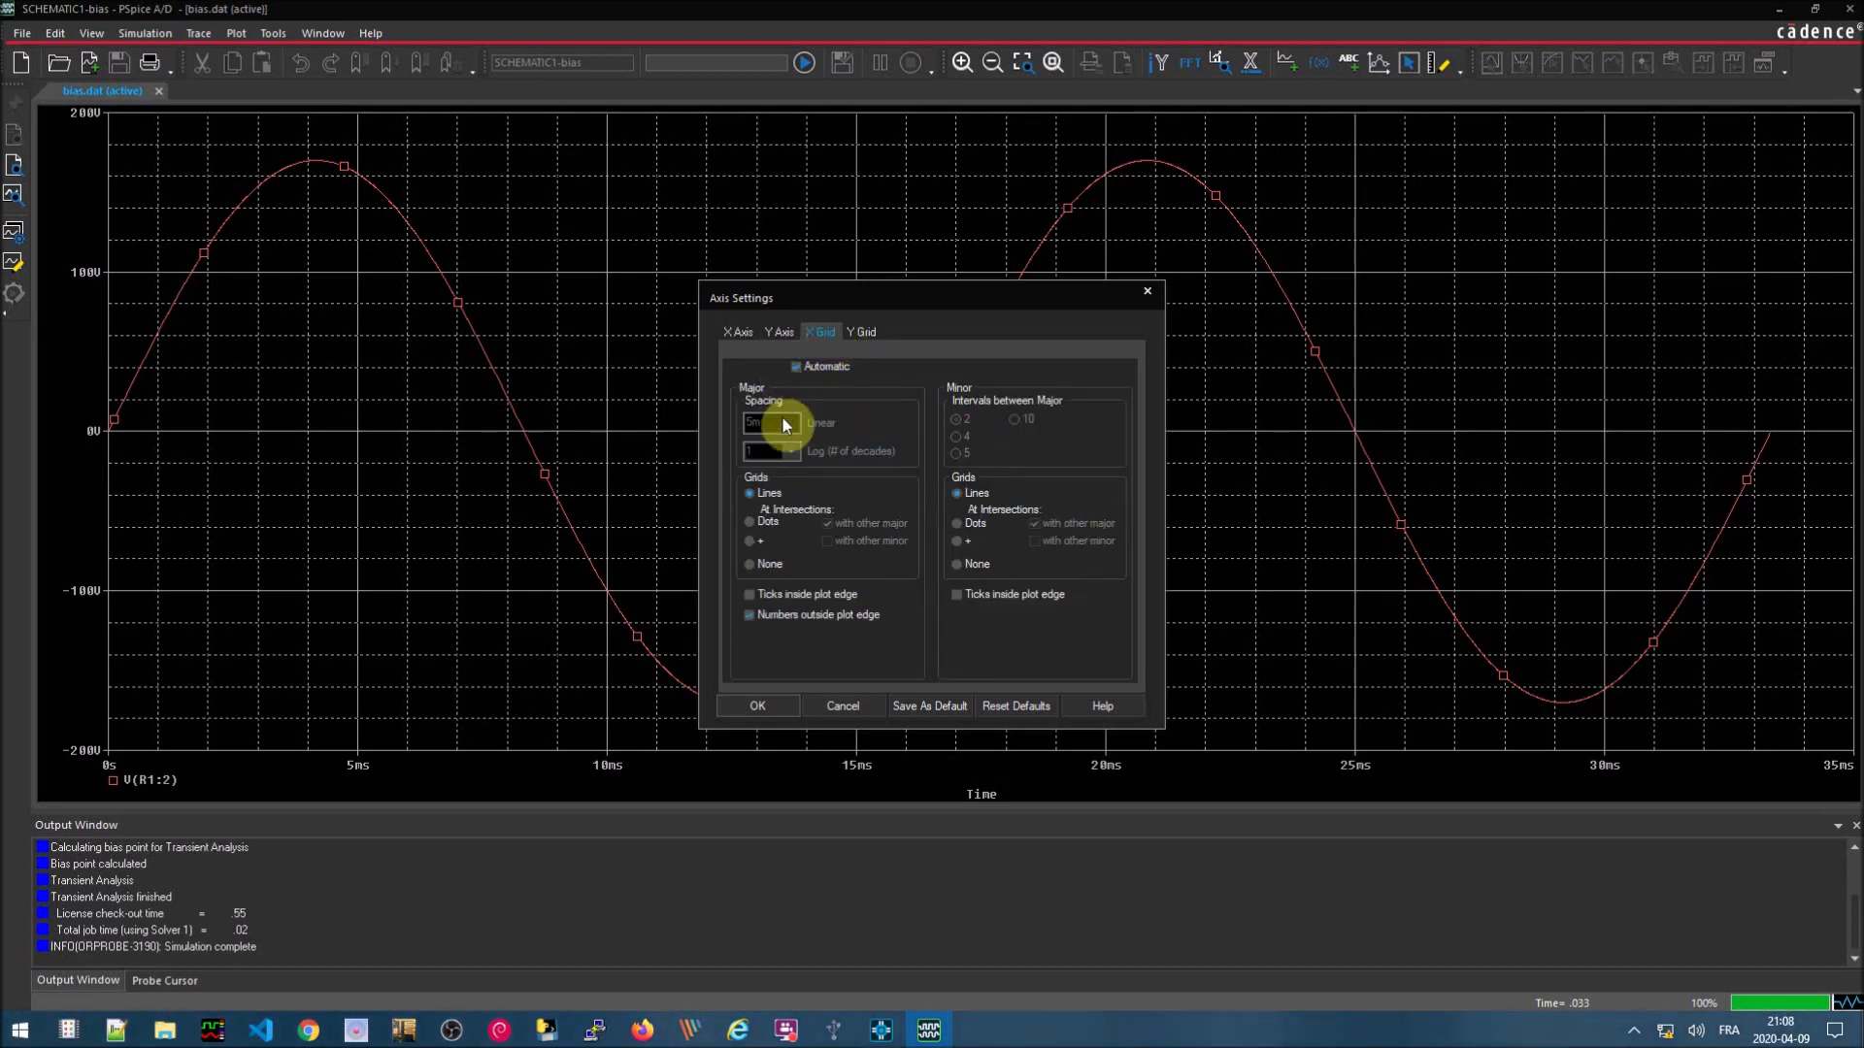
pyautogui.click(796, 367)
pyautogui.moveTo(775, 426); pyautogui.dragTo(735, 425)
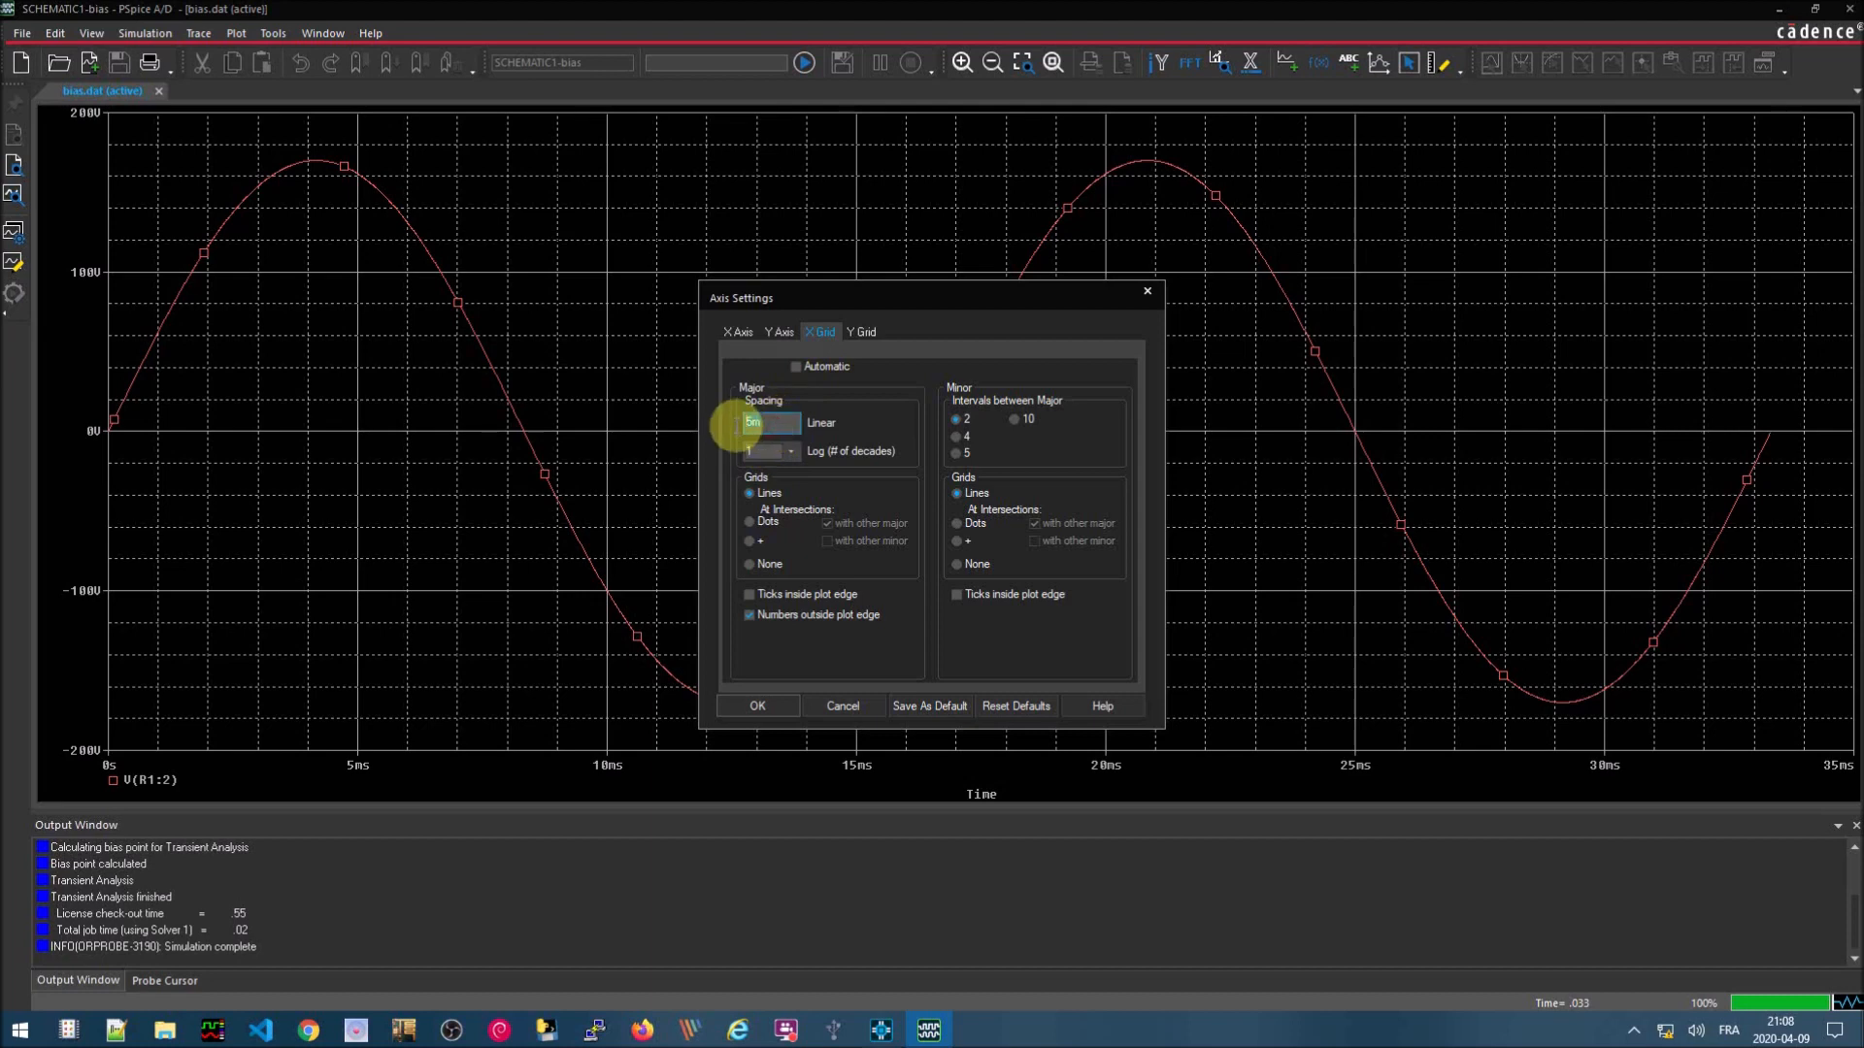
pyautogui.write('60')
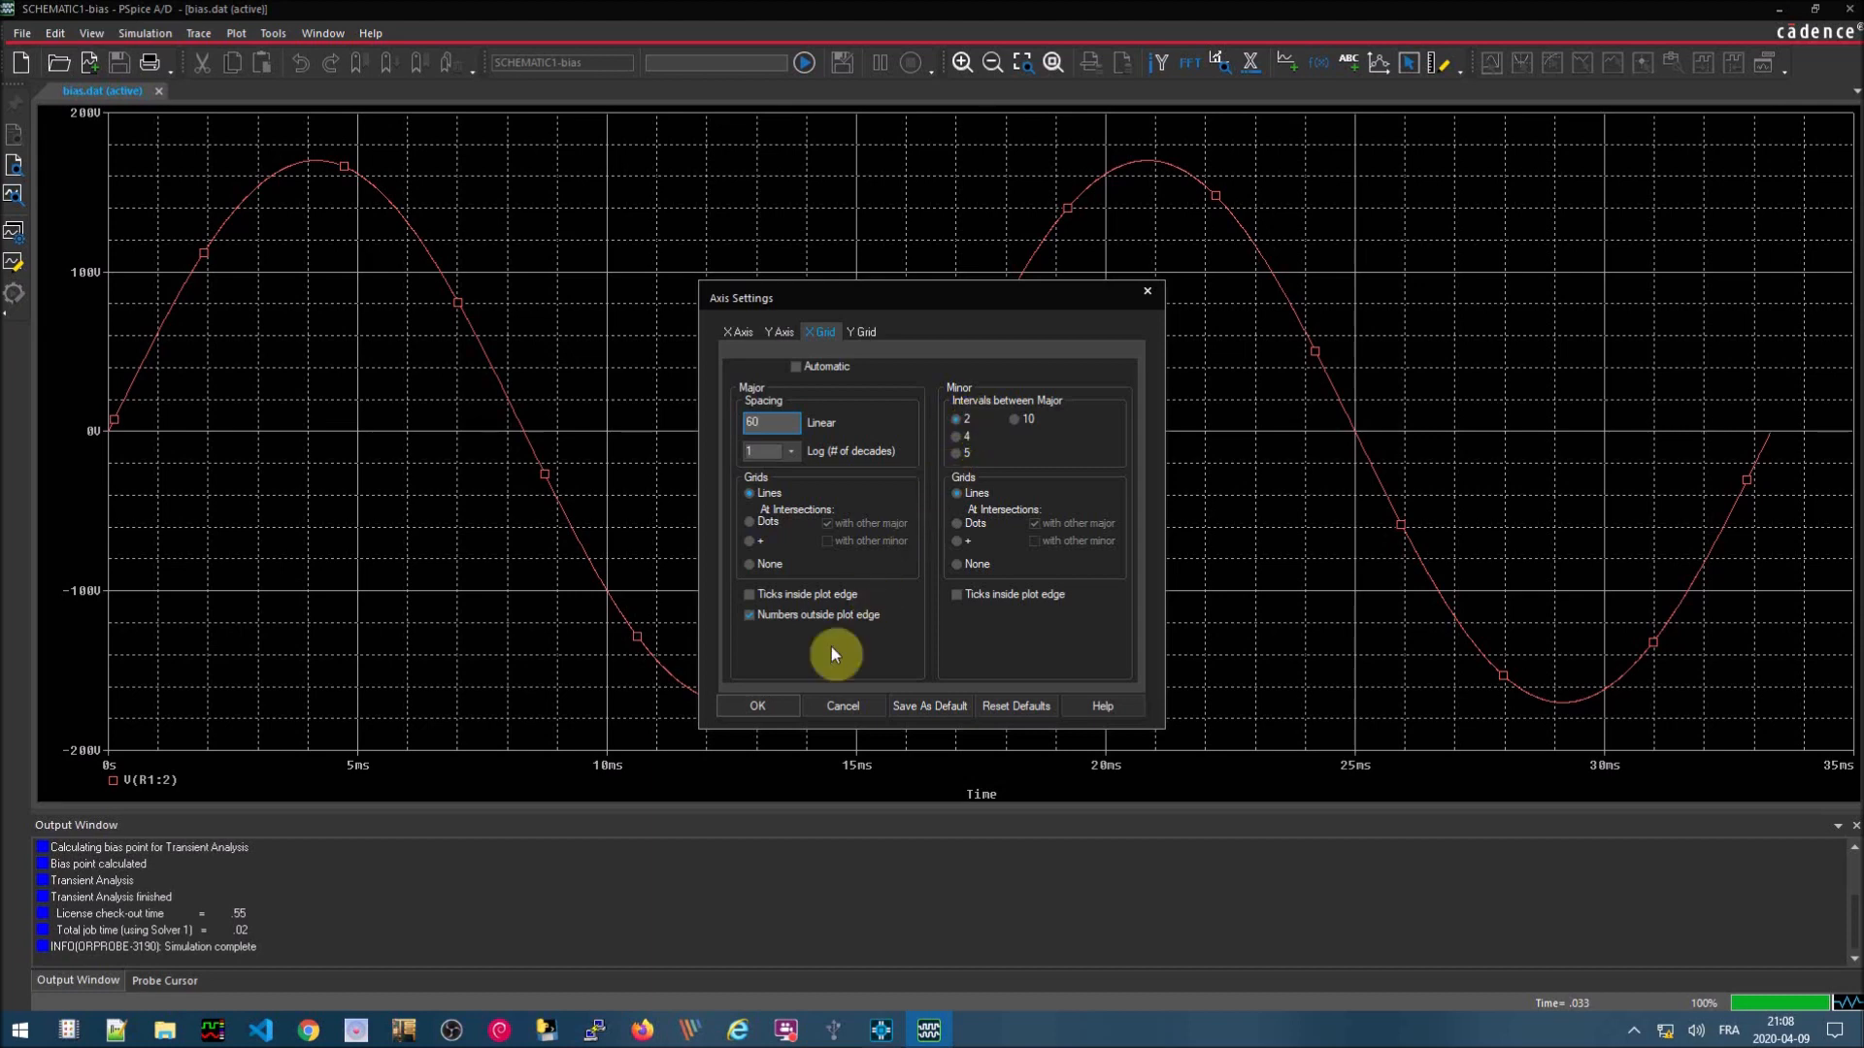
pyautogui.click(777, 705)
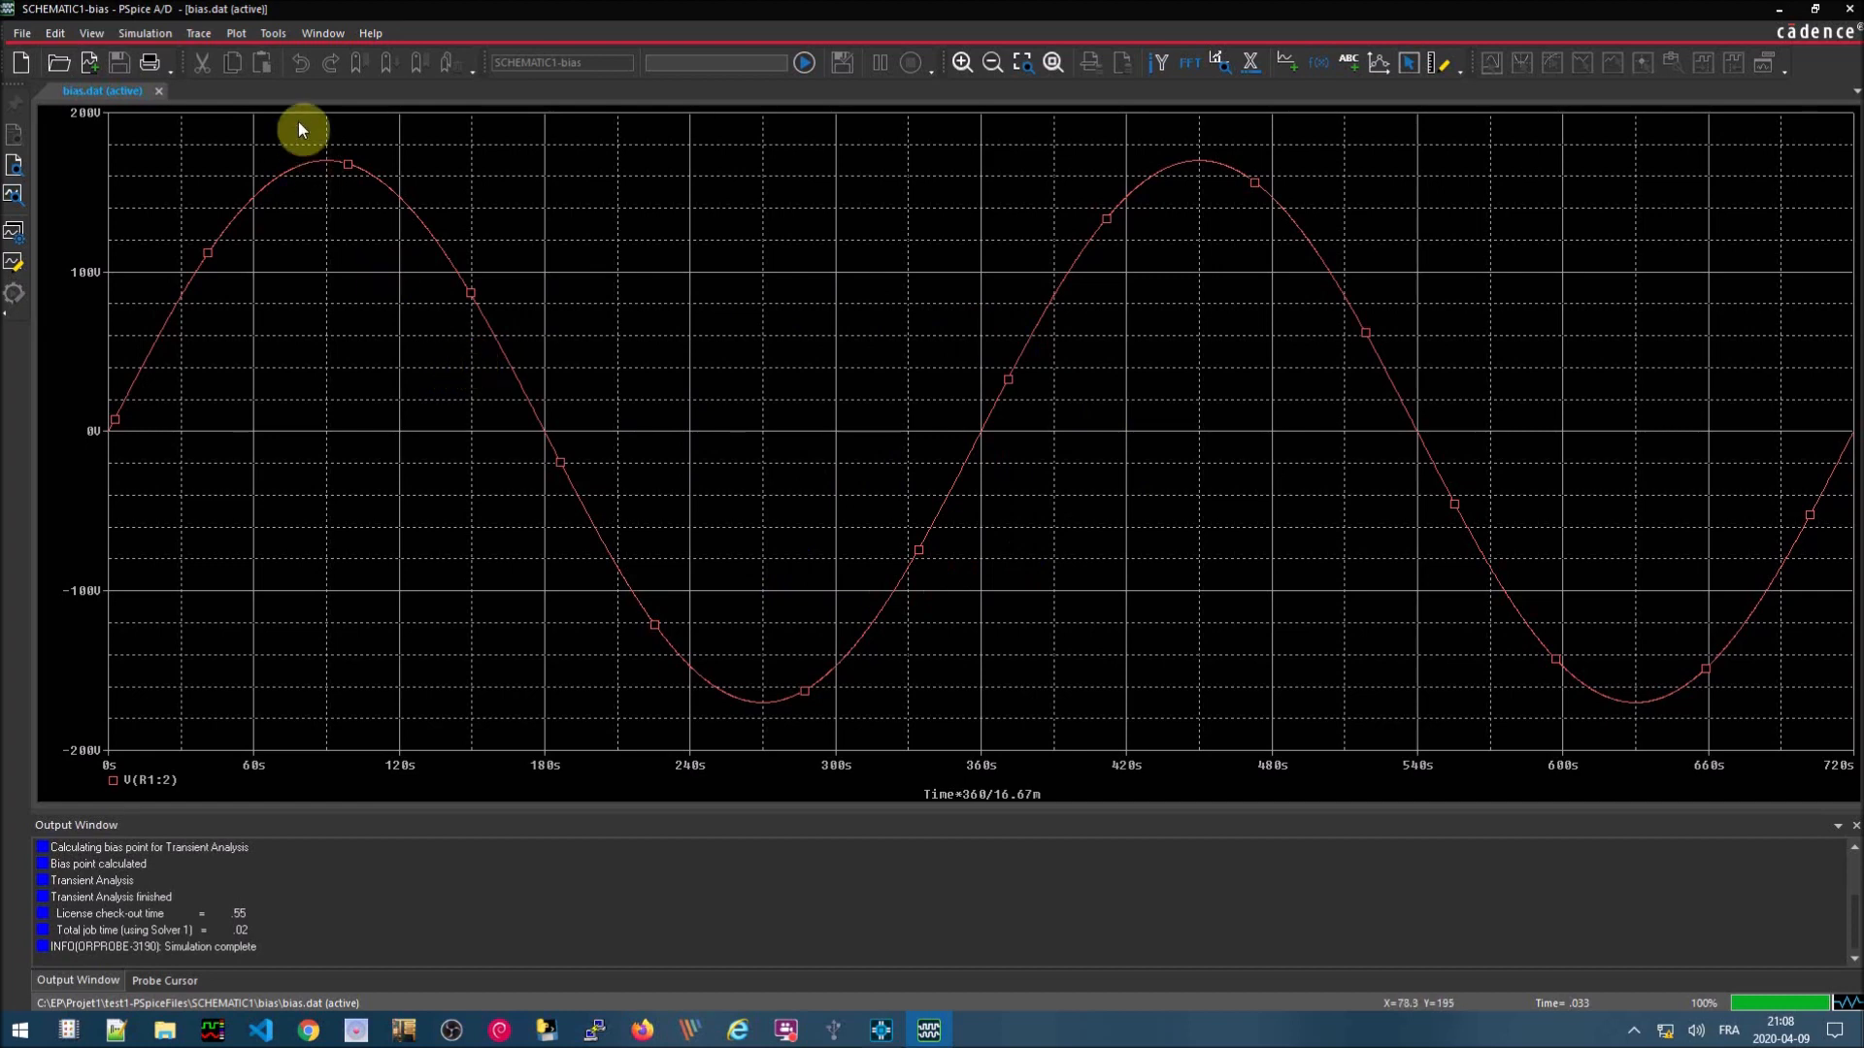
# - Save the current plot display under the name degree in Display Control
pyautogui.click(322, 33)
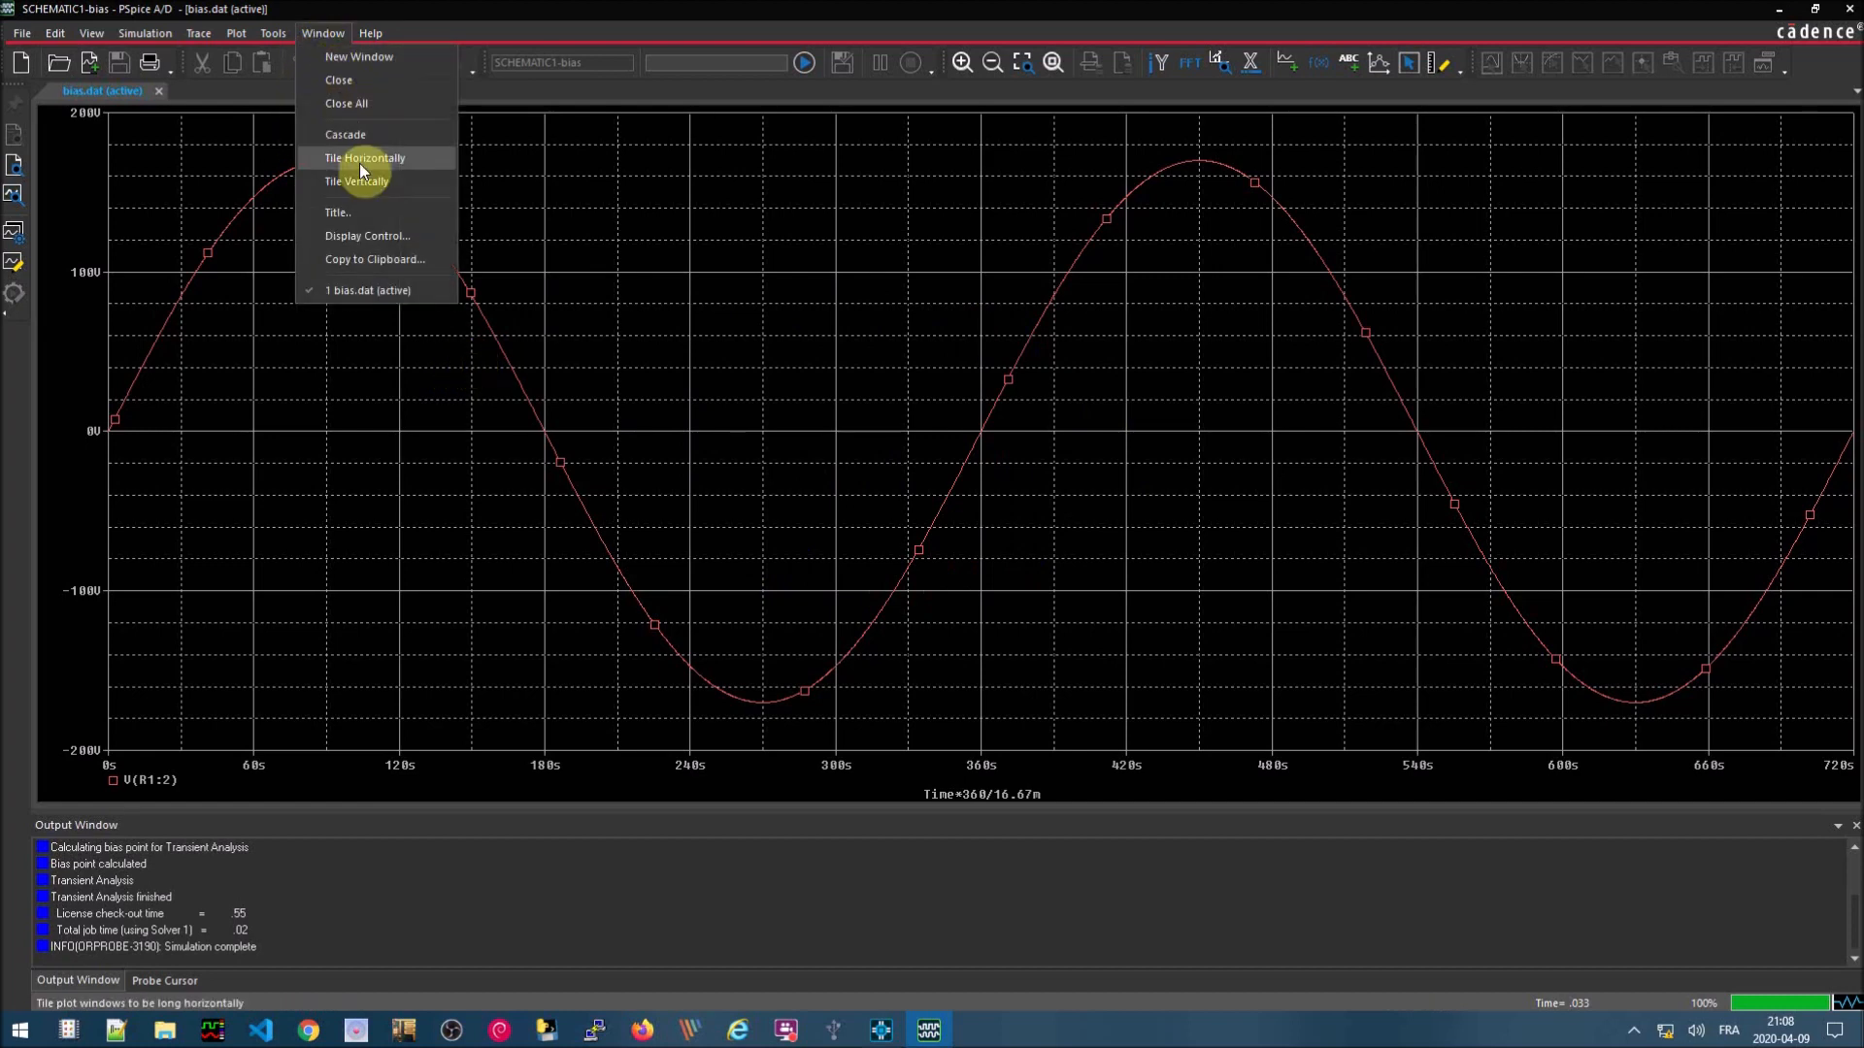
pyautogui.click(388, 239)
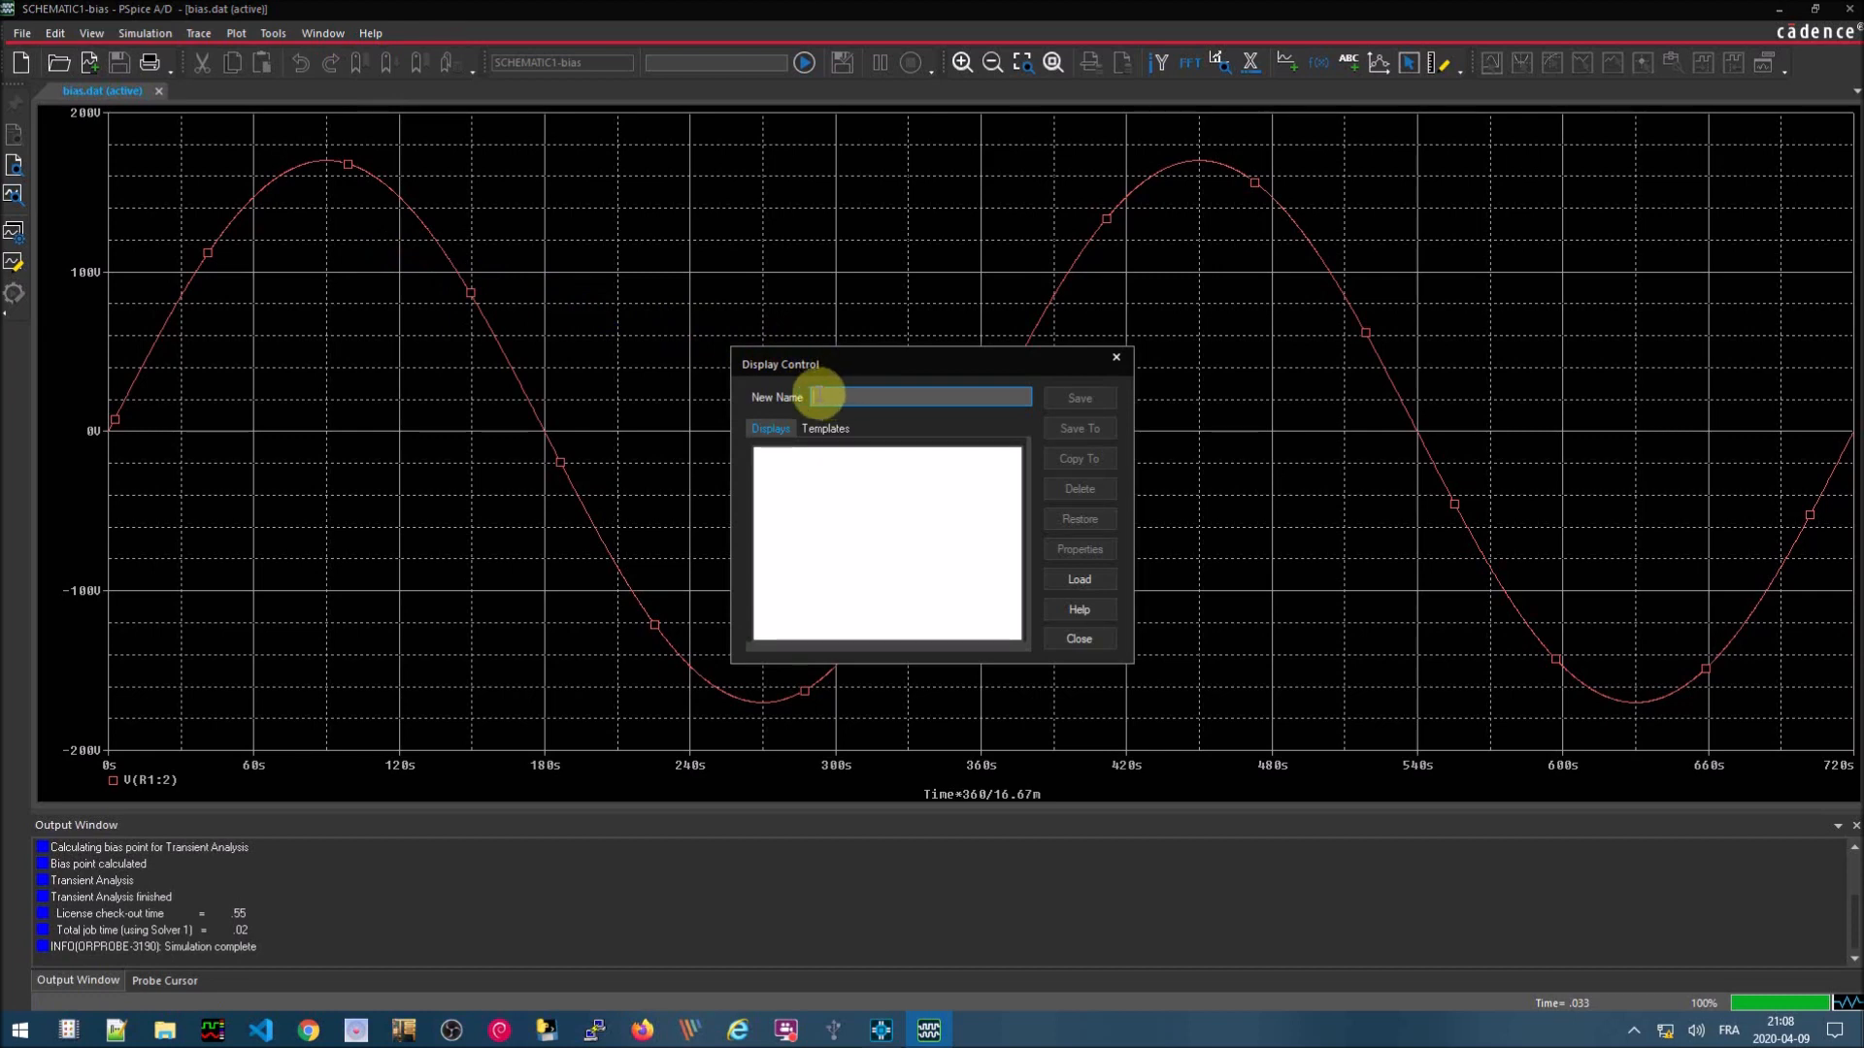
pyautogui.write('degree')
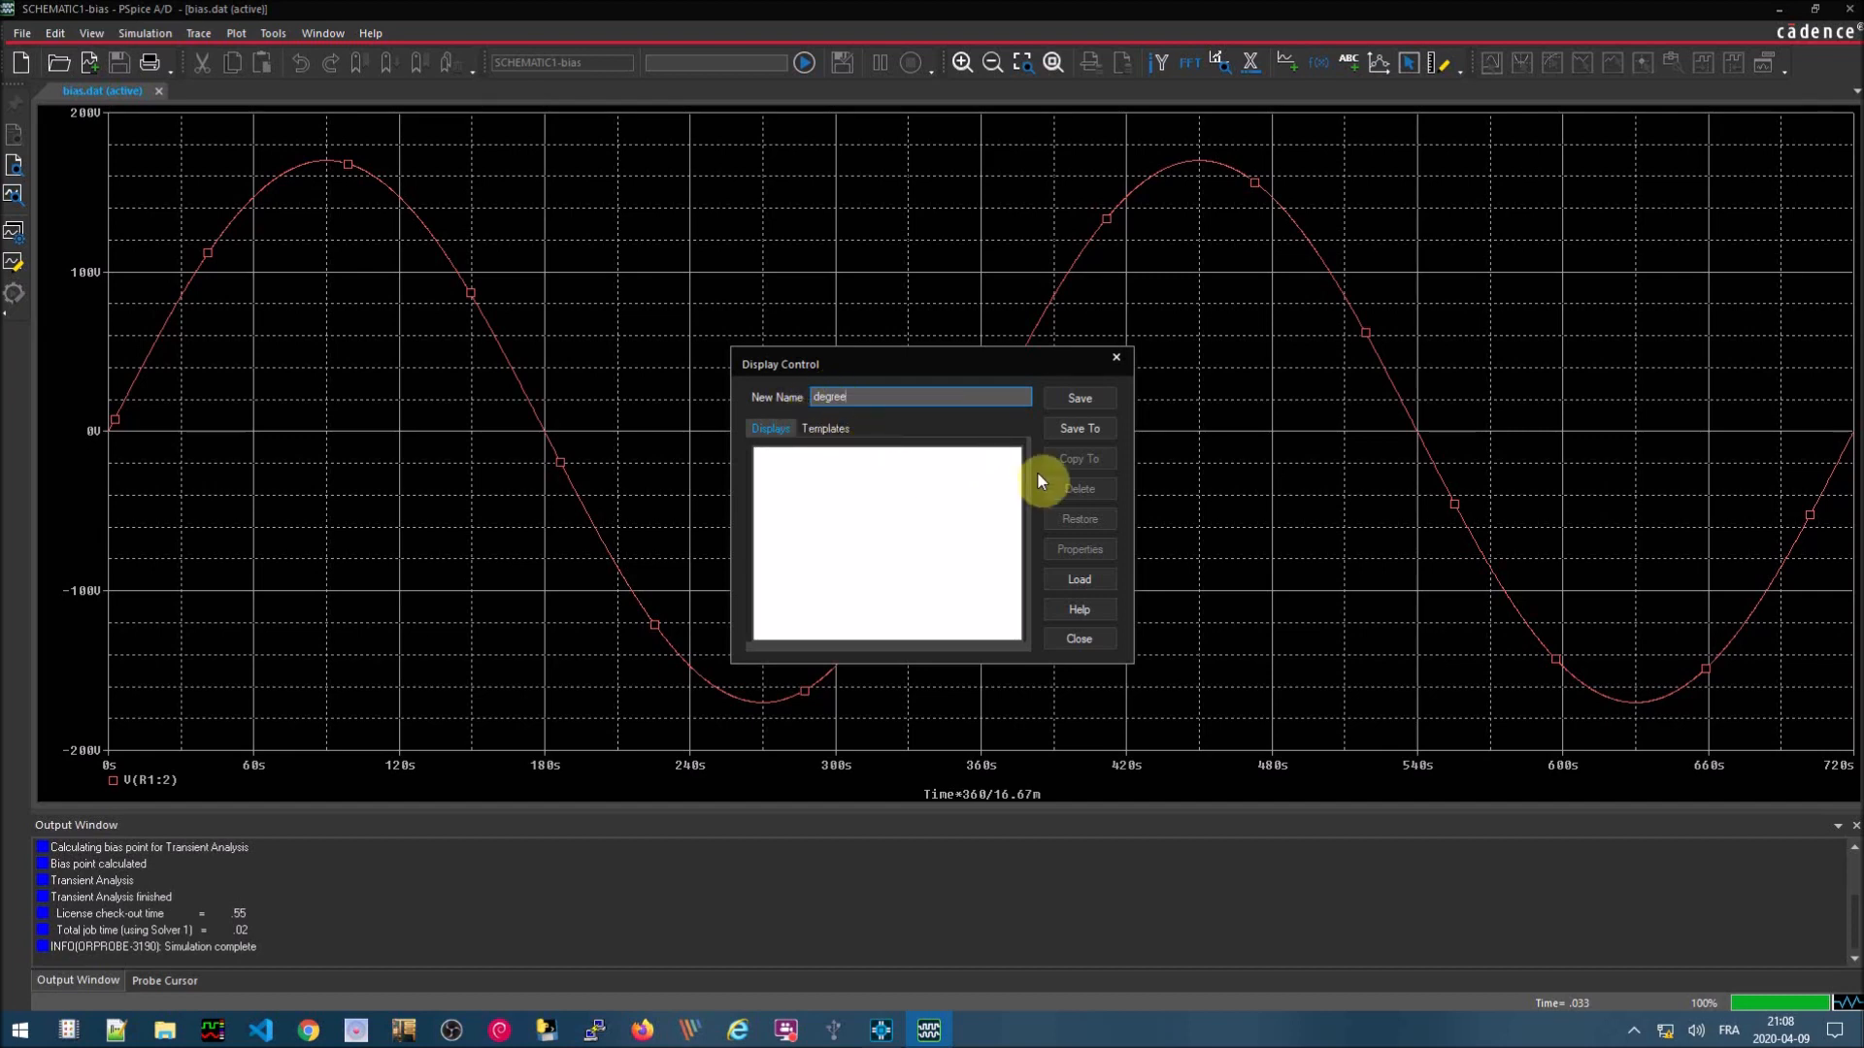
pyautogui.click(1086, 402)
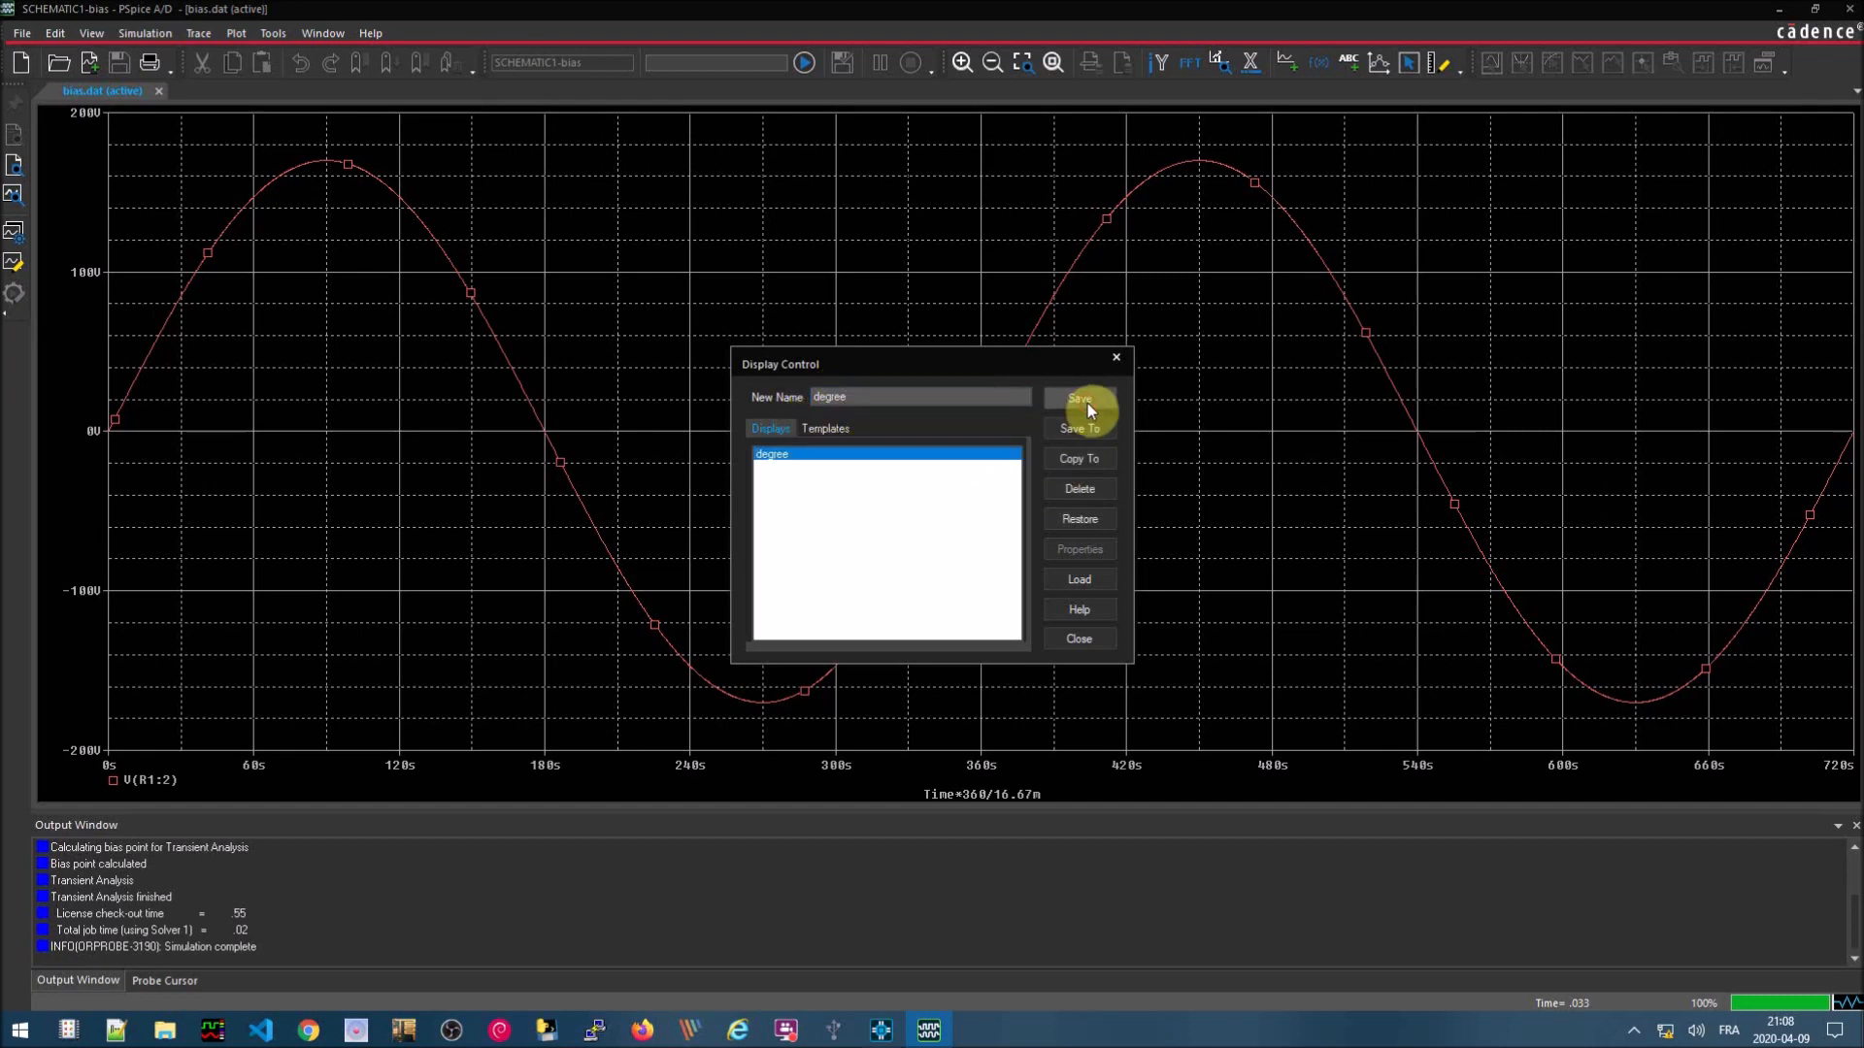
pyautogui.click(1091, 638)
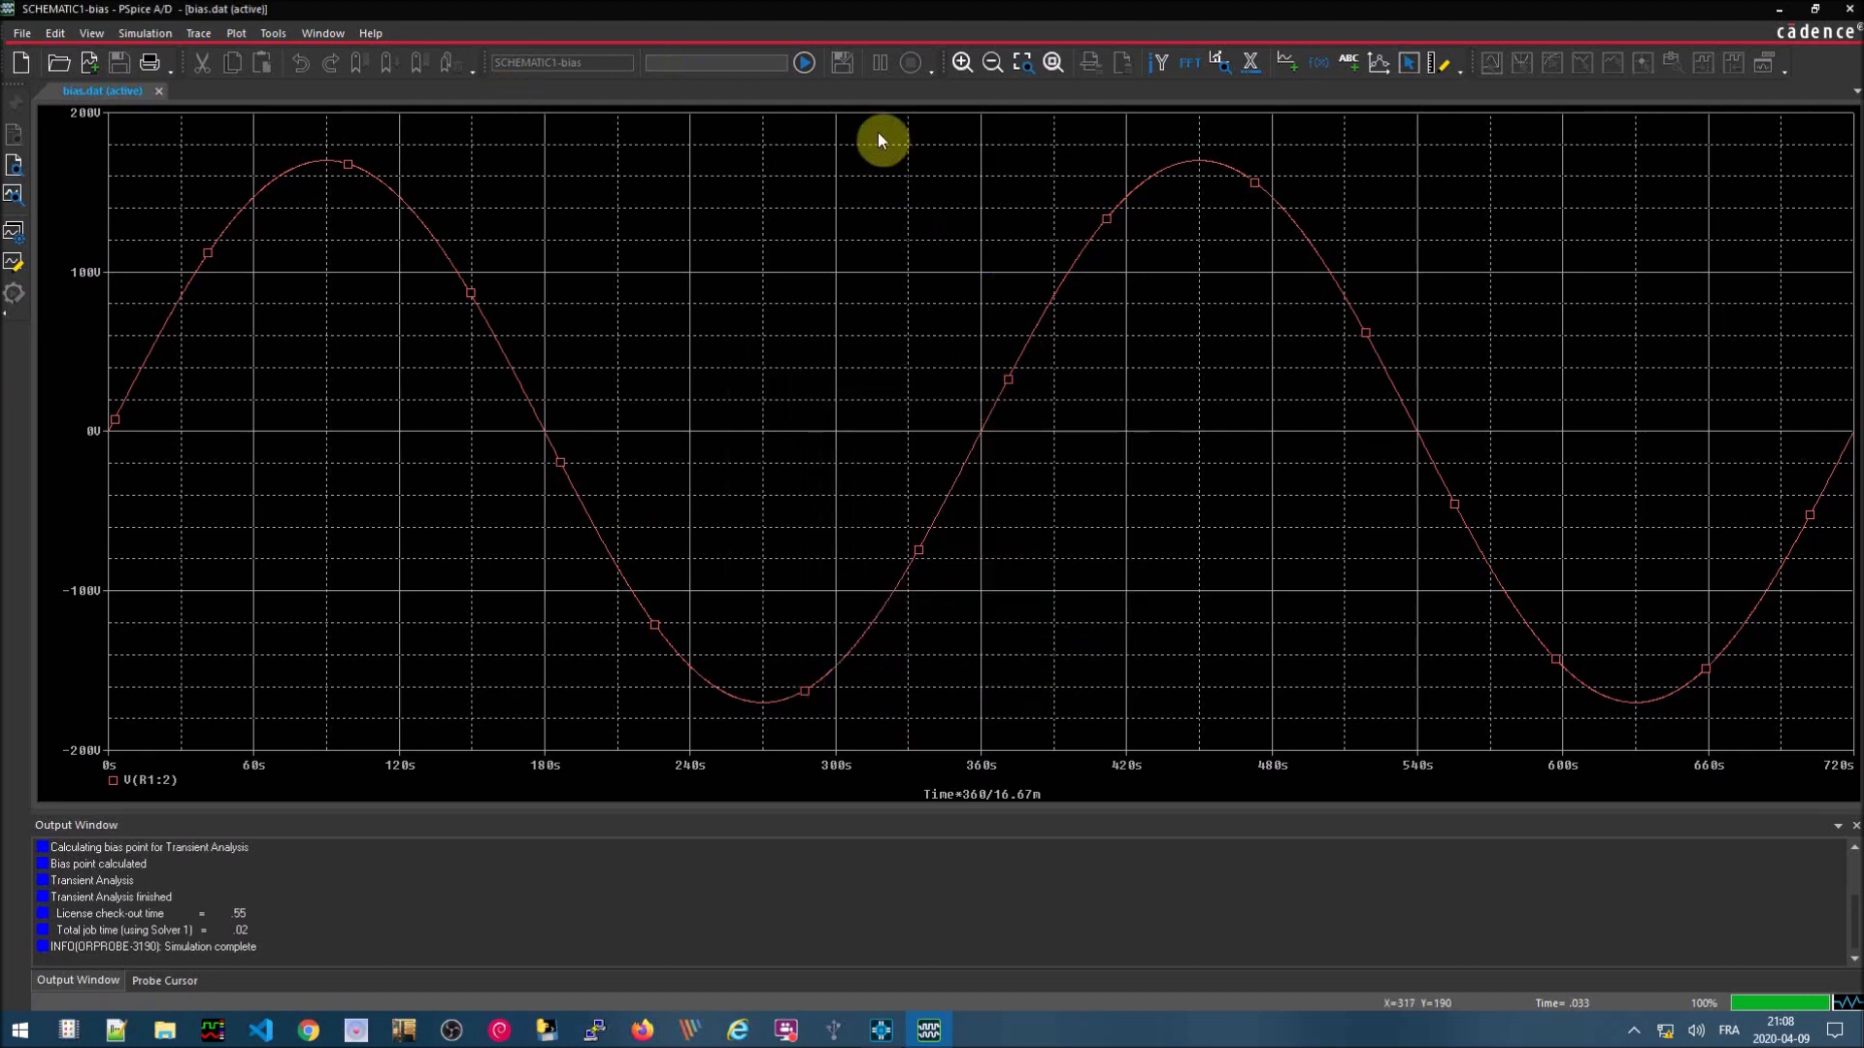
# - Rerun the simulation and restore the saved display named degree
pyautogui.click(805, 64)
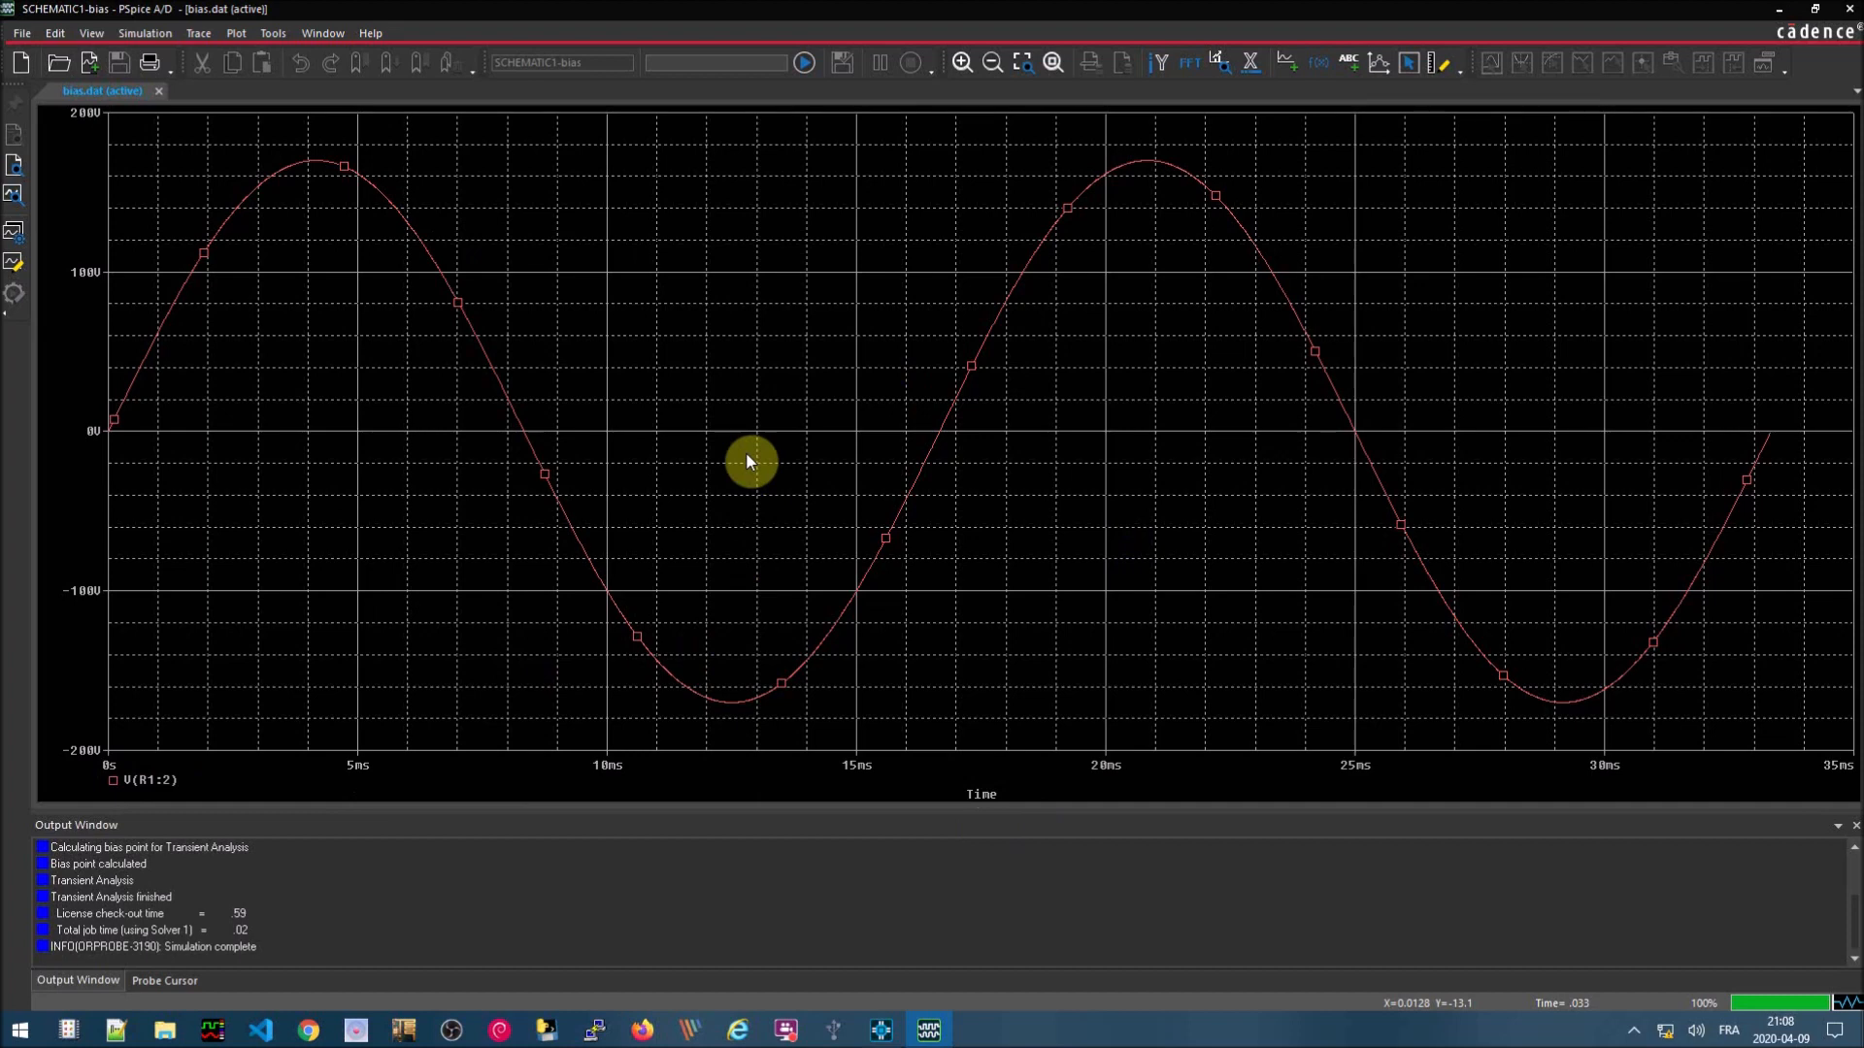
pyautogui.click(329, 32)
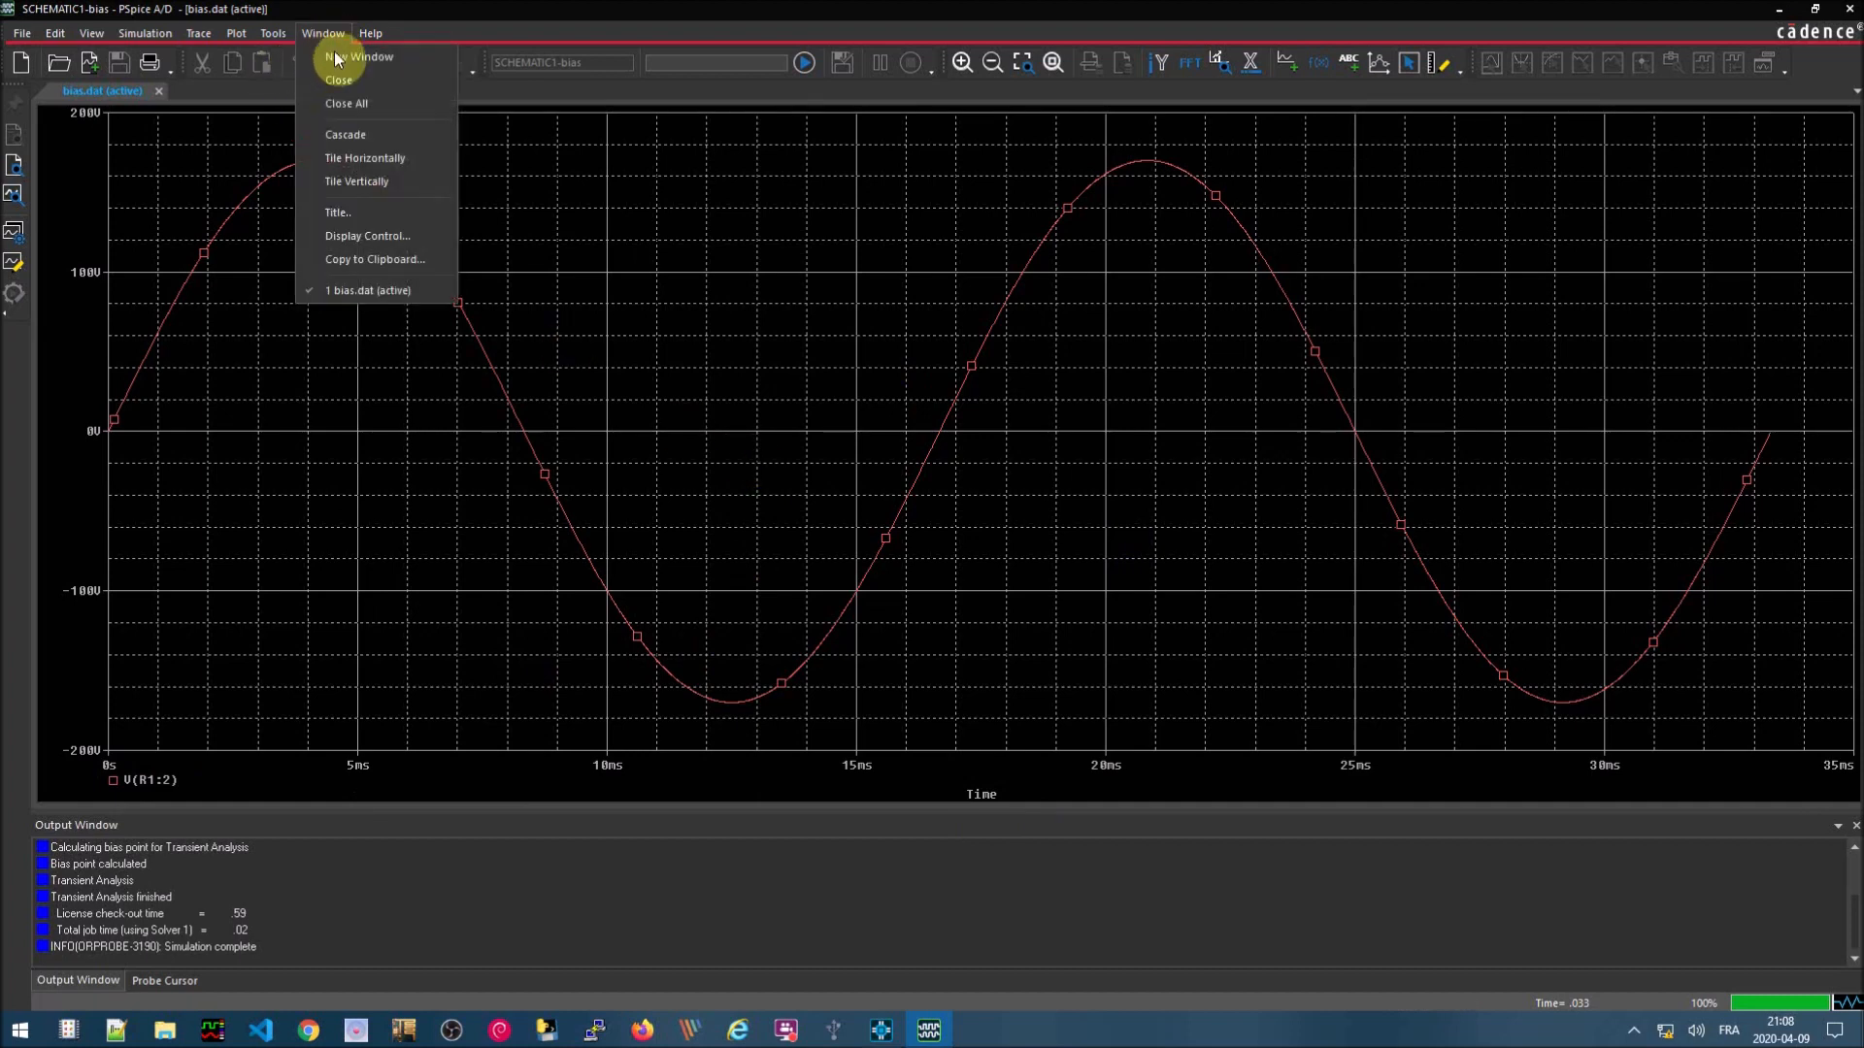
pyautogui.click(369, 236)
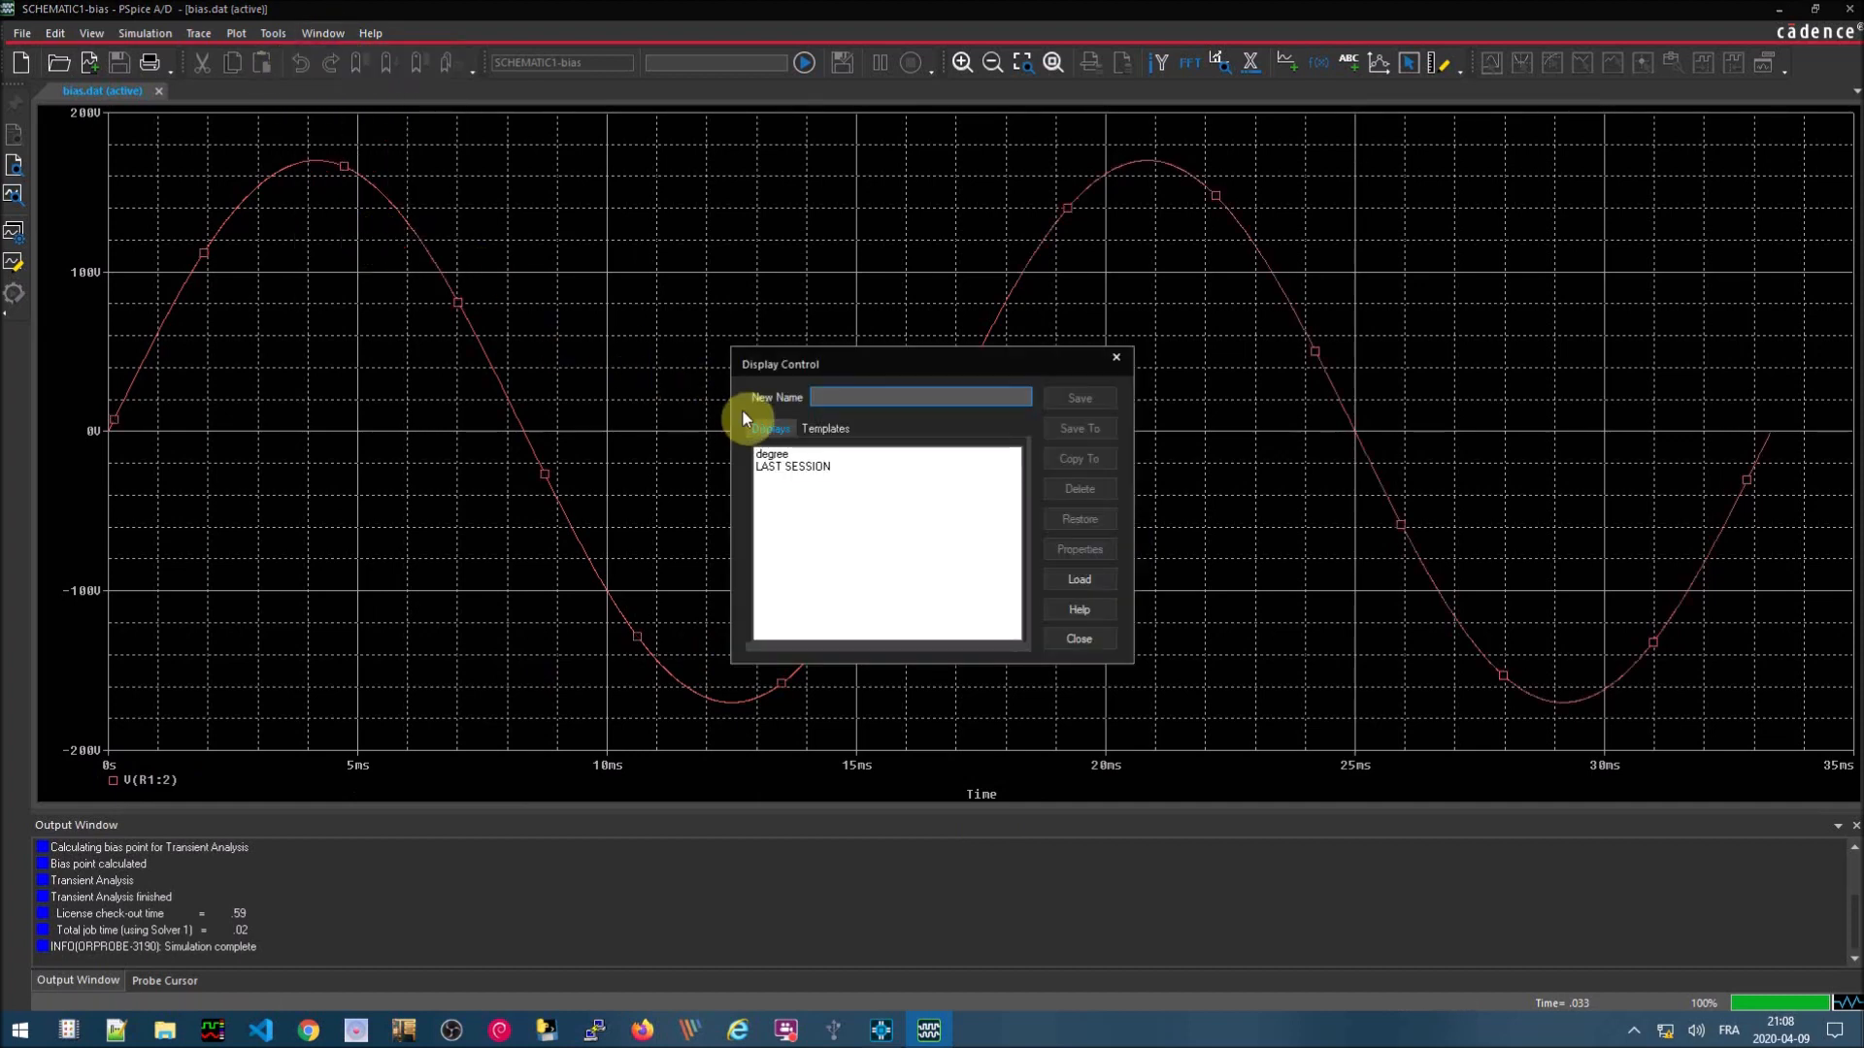
pyautogui.doubleClick(782, 453)
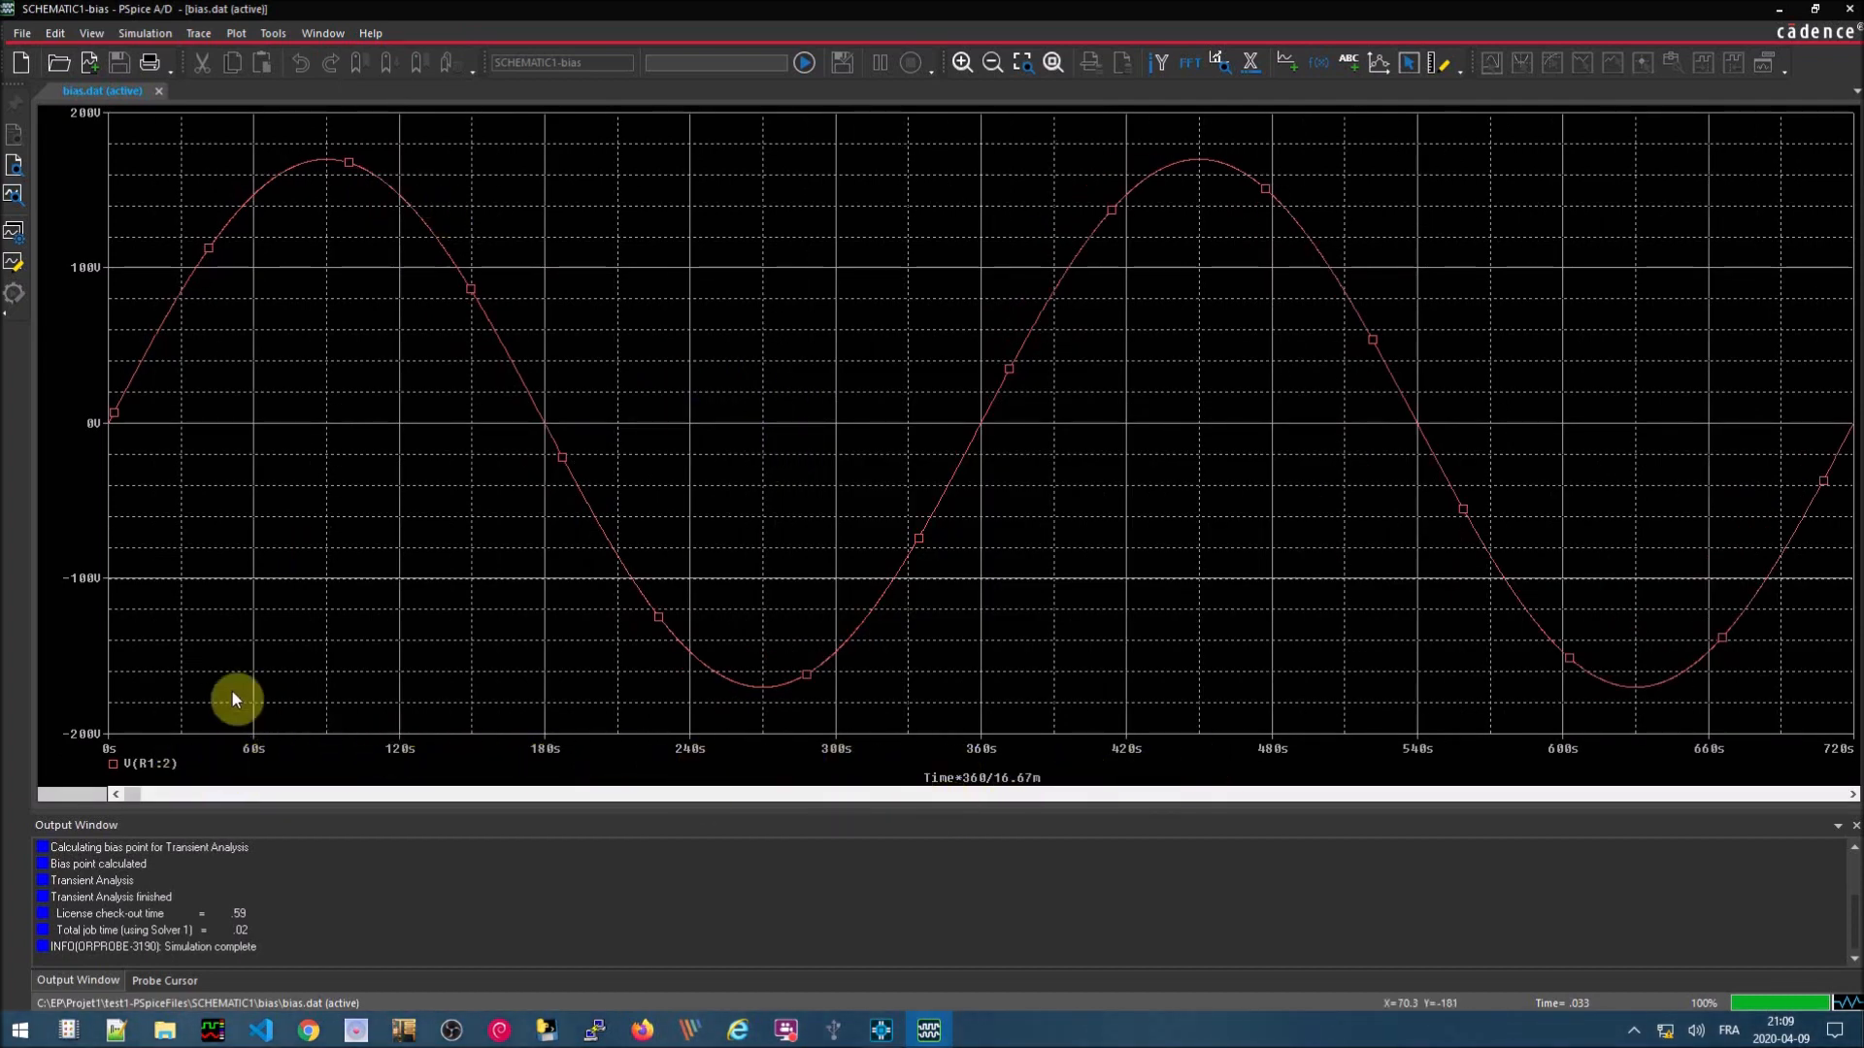
# - Place a coordinate label at the first positive peak of the V(R1:2) trace using the cursor
pyautogui.click(1409, 62)
pyautogui.click(1767, 65)
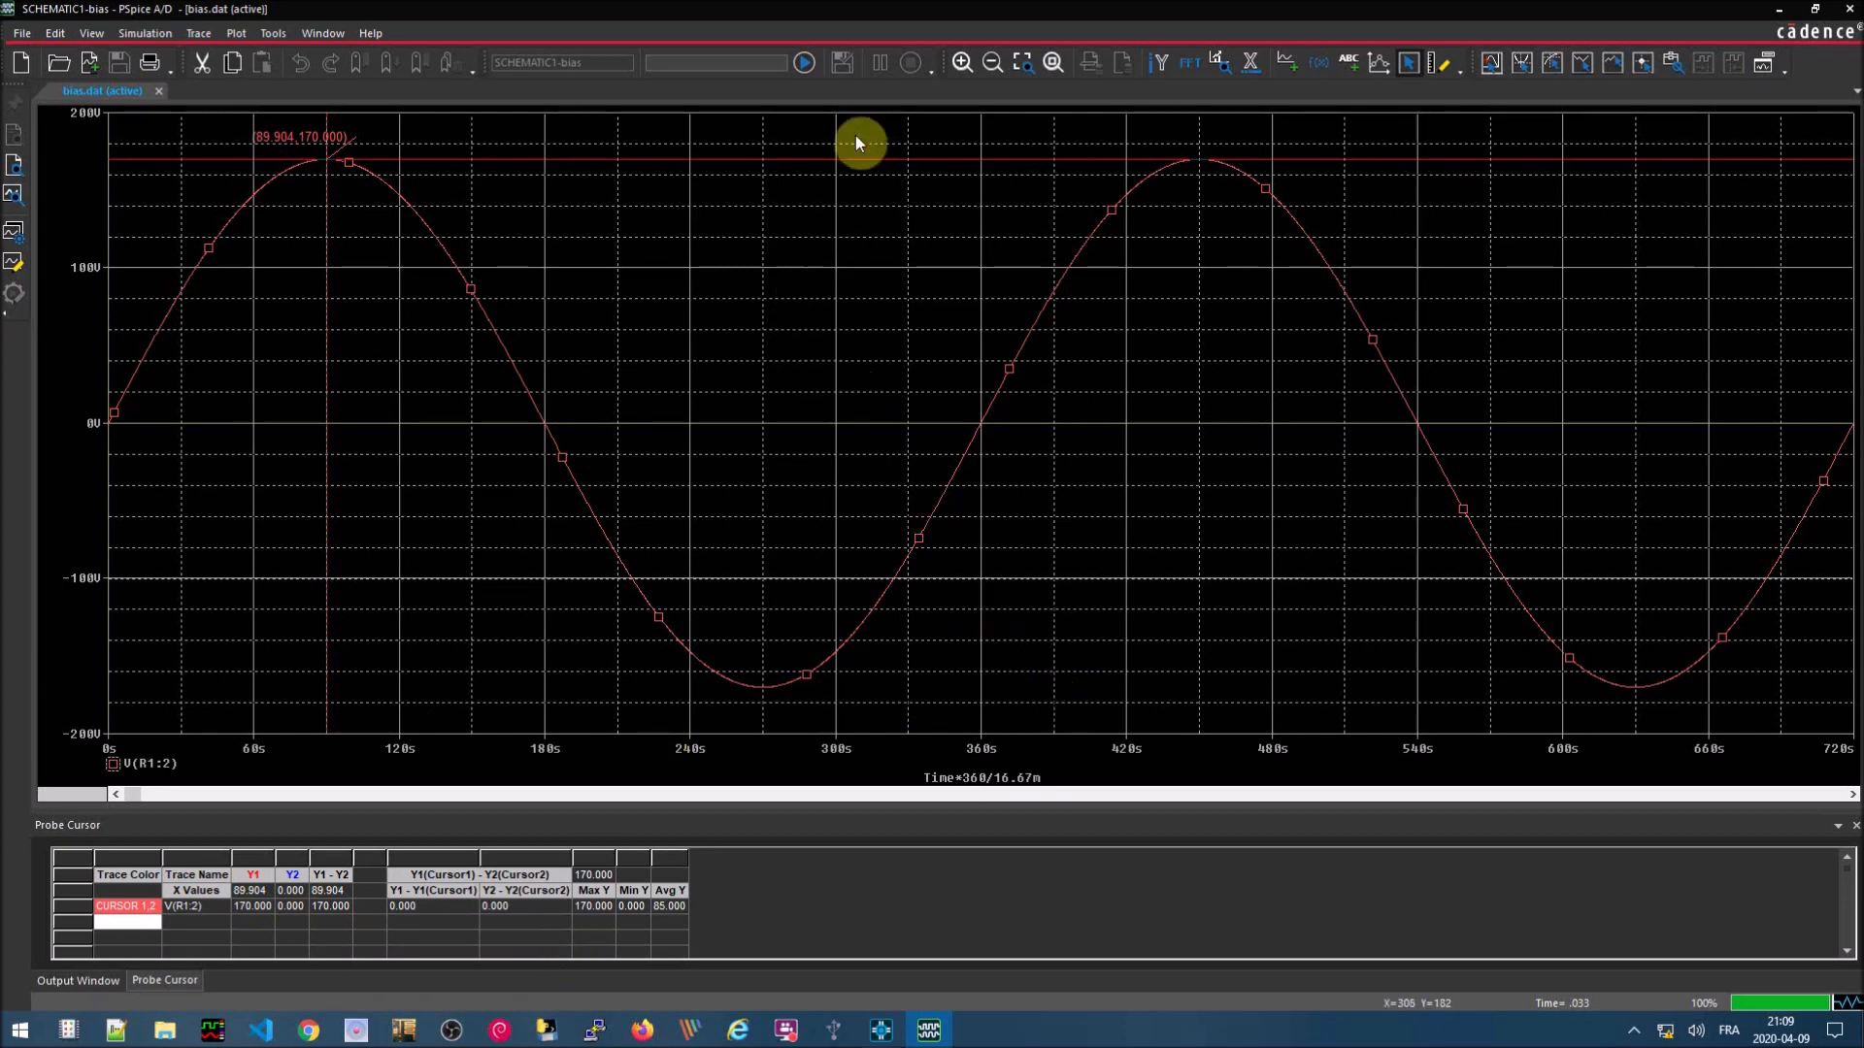
# - Rerun the simulation and display the Fourier transform of the V(R1:2) trace
pyautogui.click(808, 64)
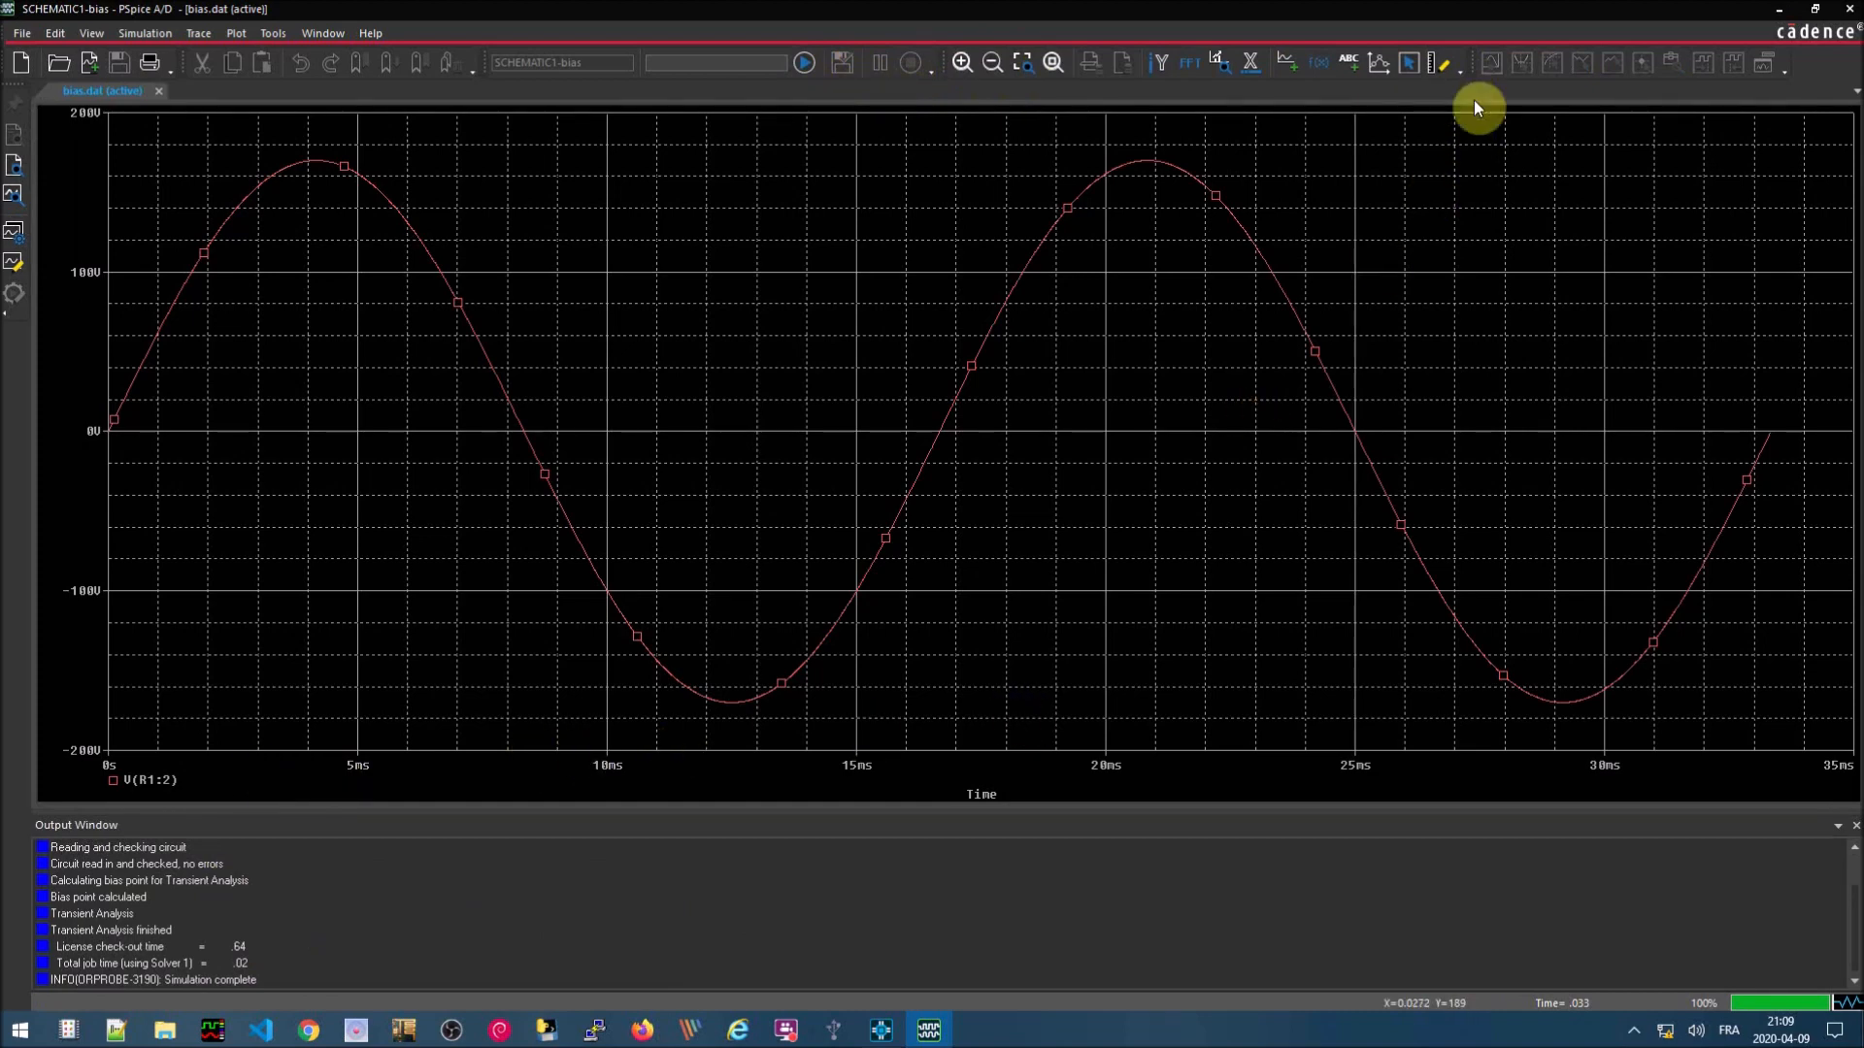
pyautogui.click(1192, 62)
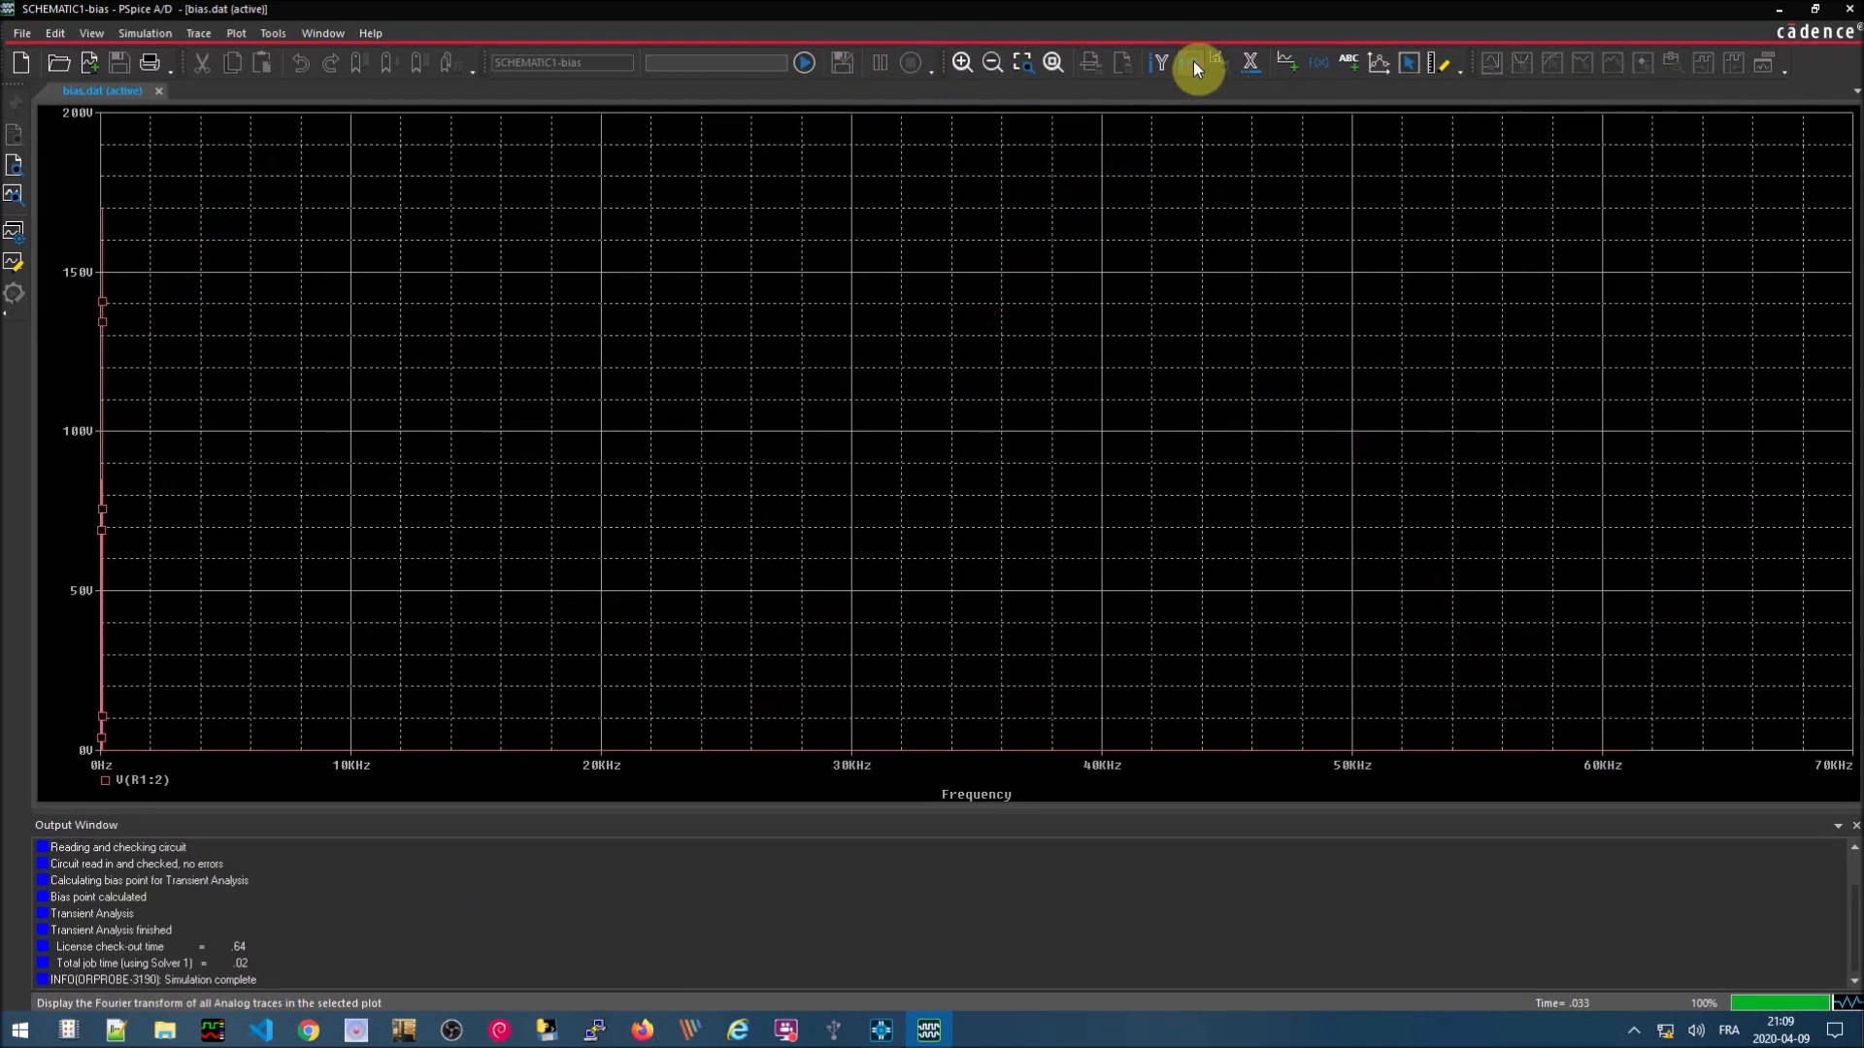
# - Set the Fourier plot's X axis to a user-defined range of 0Hz to 600, and switch to the OrCAD Capture window
pyautogui.click(227, 33)
pyautogui.click(243, 66)
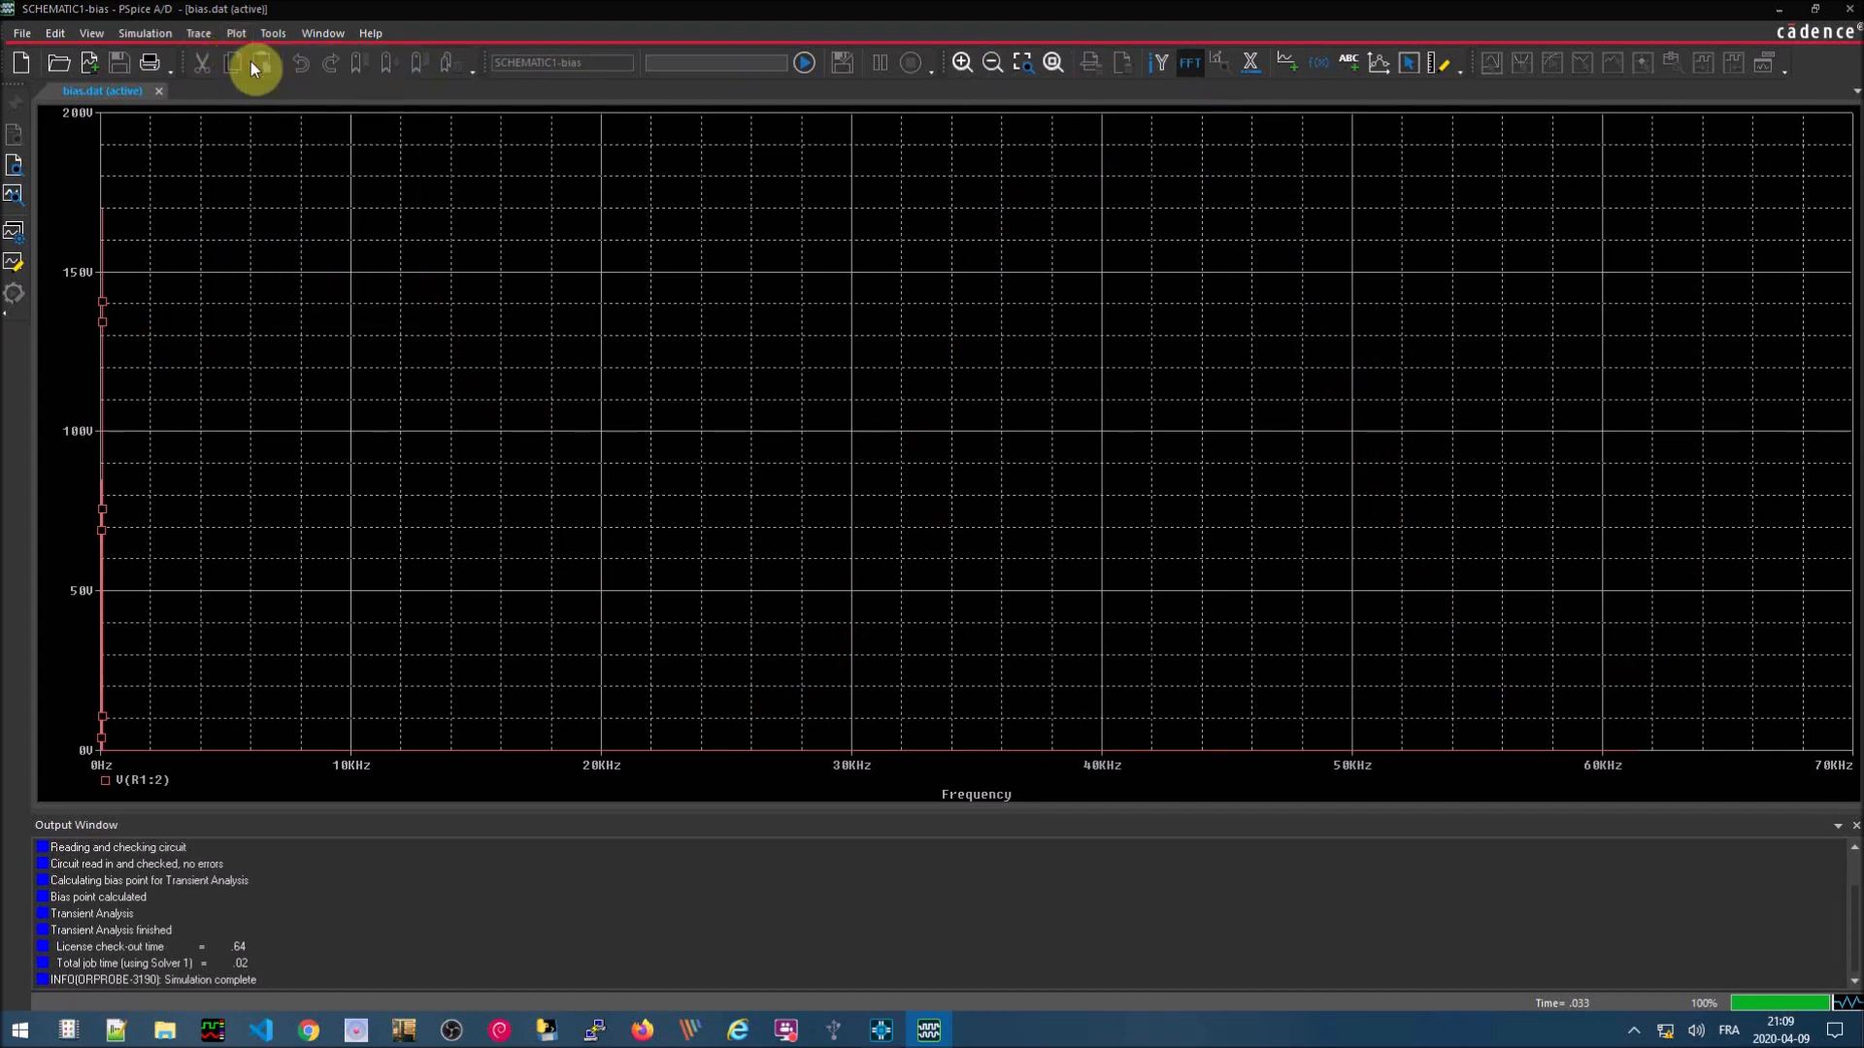
pyautogui.click(755, 433)
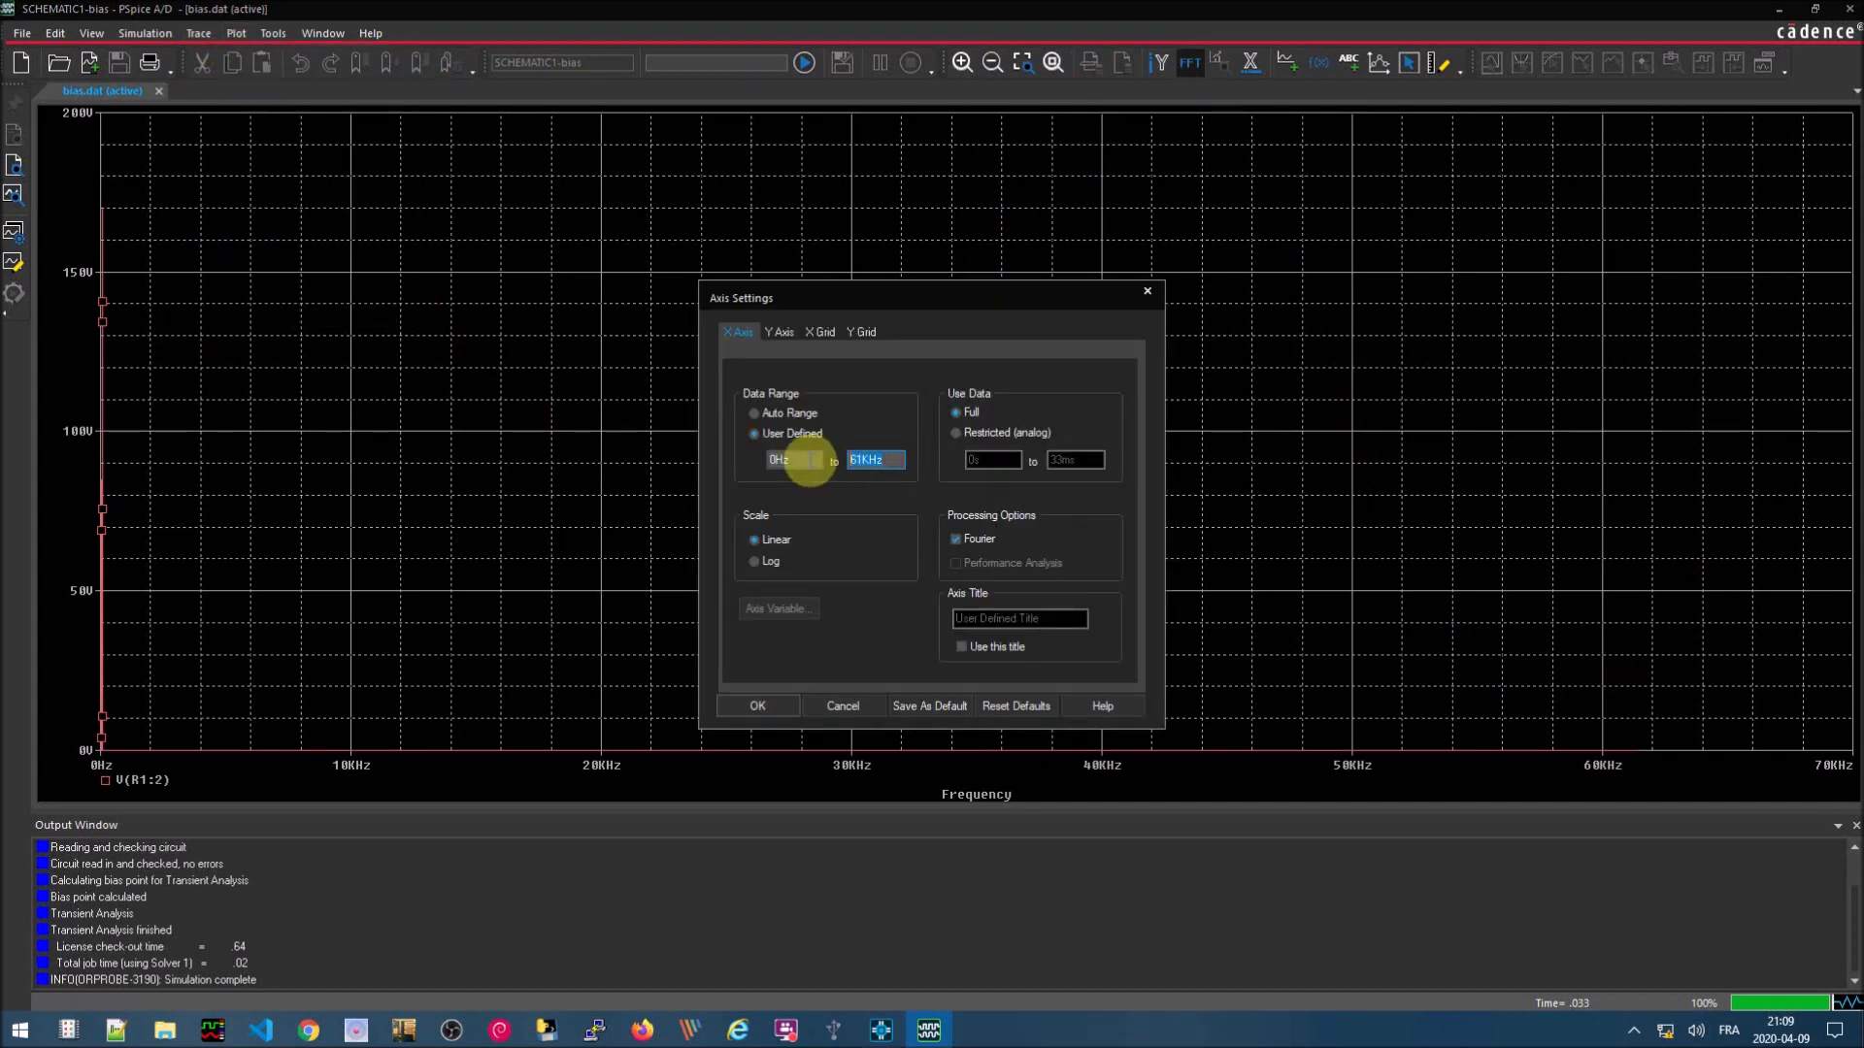
pyautogui.write('600')
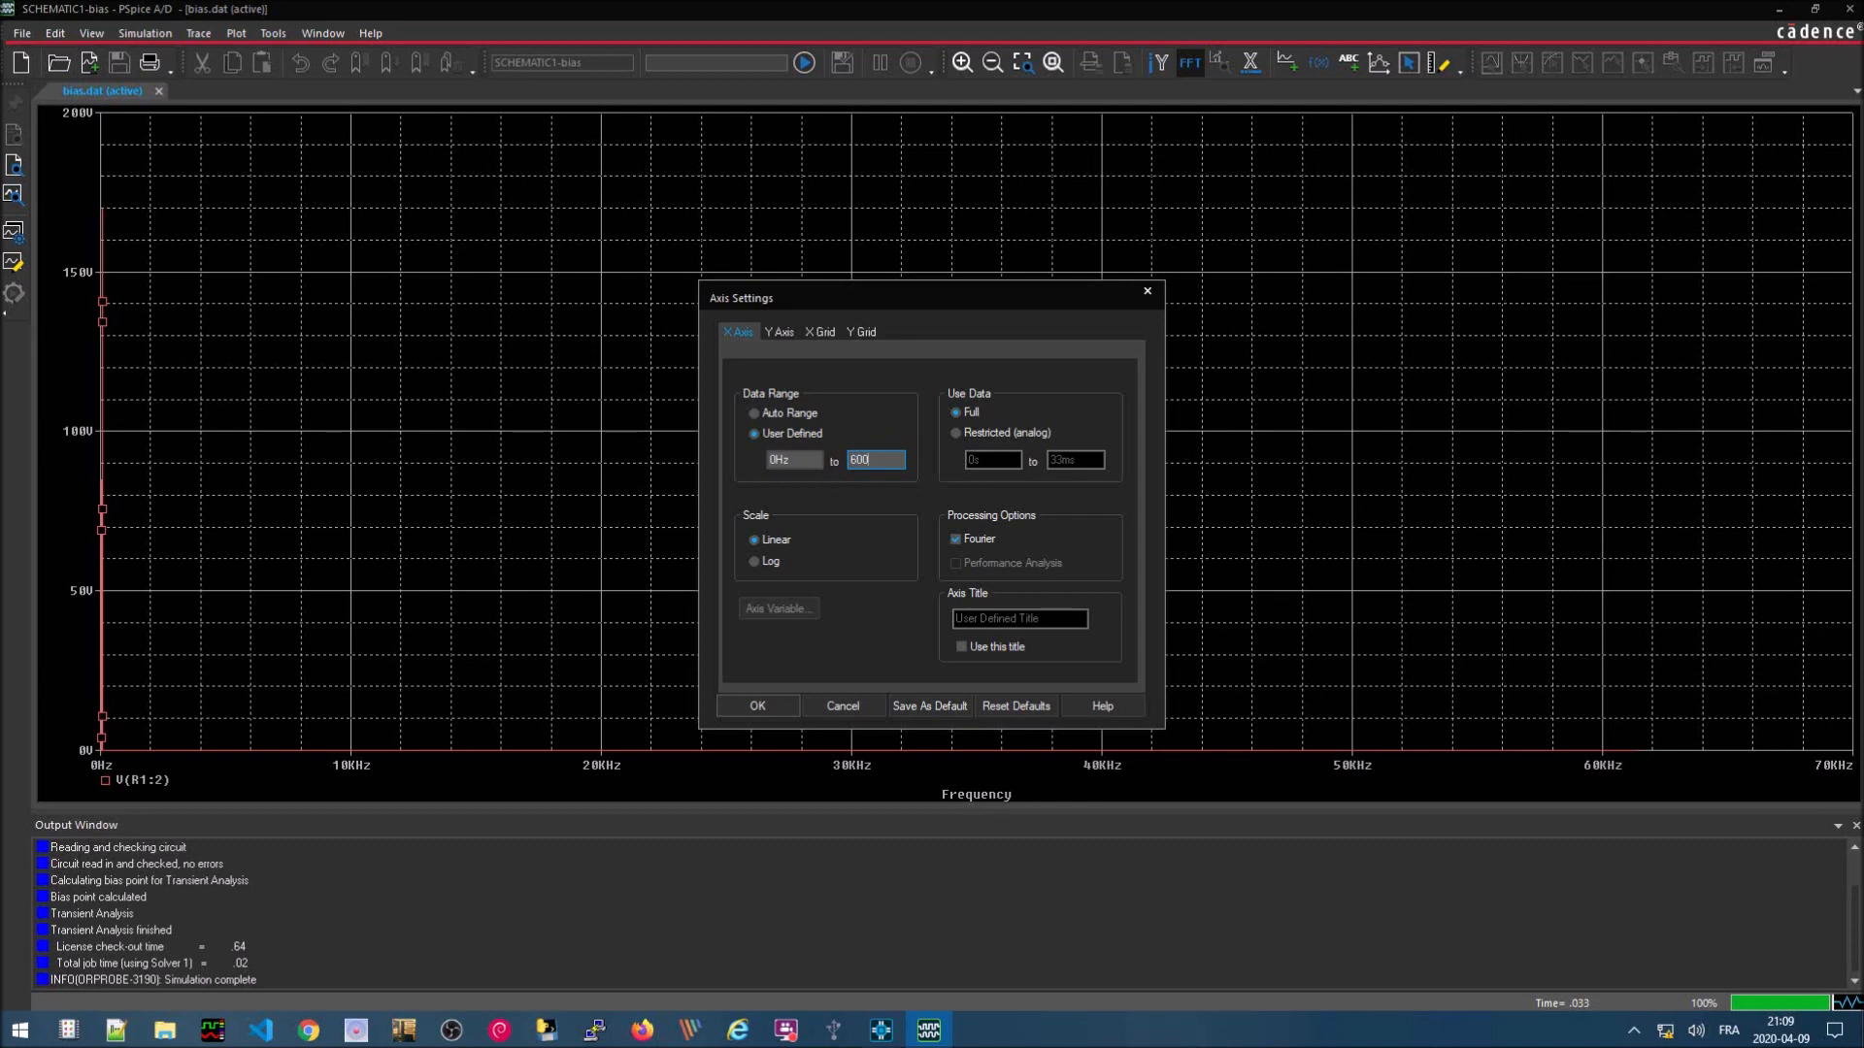
pyautogui.click(763, 706)
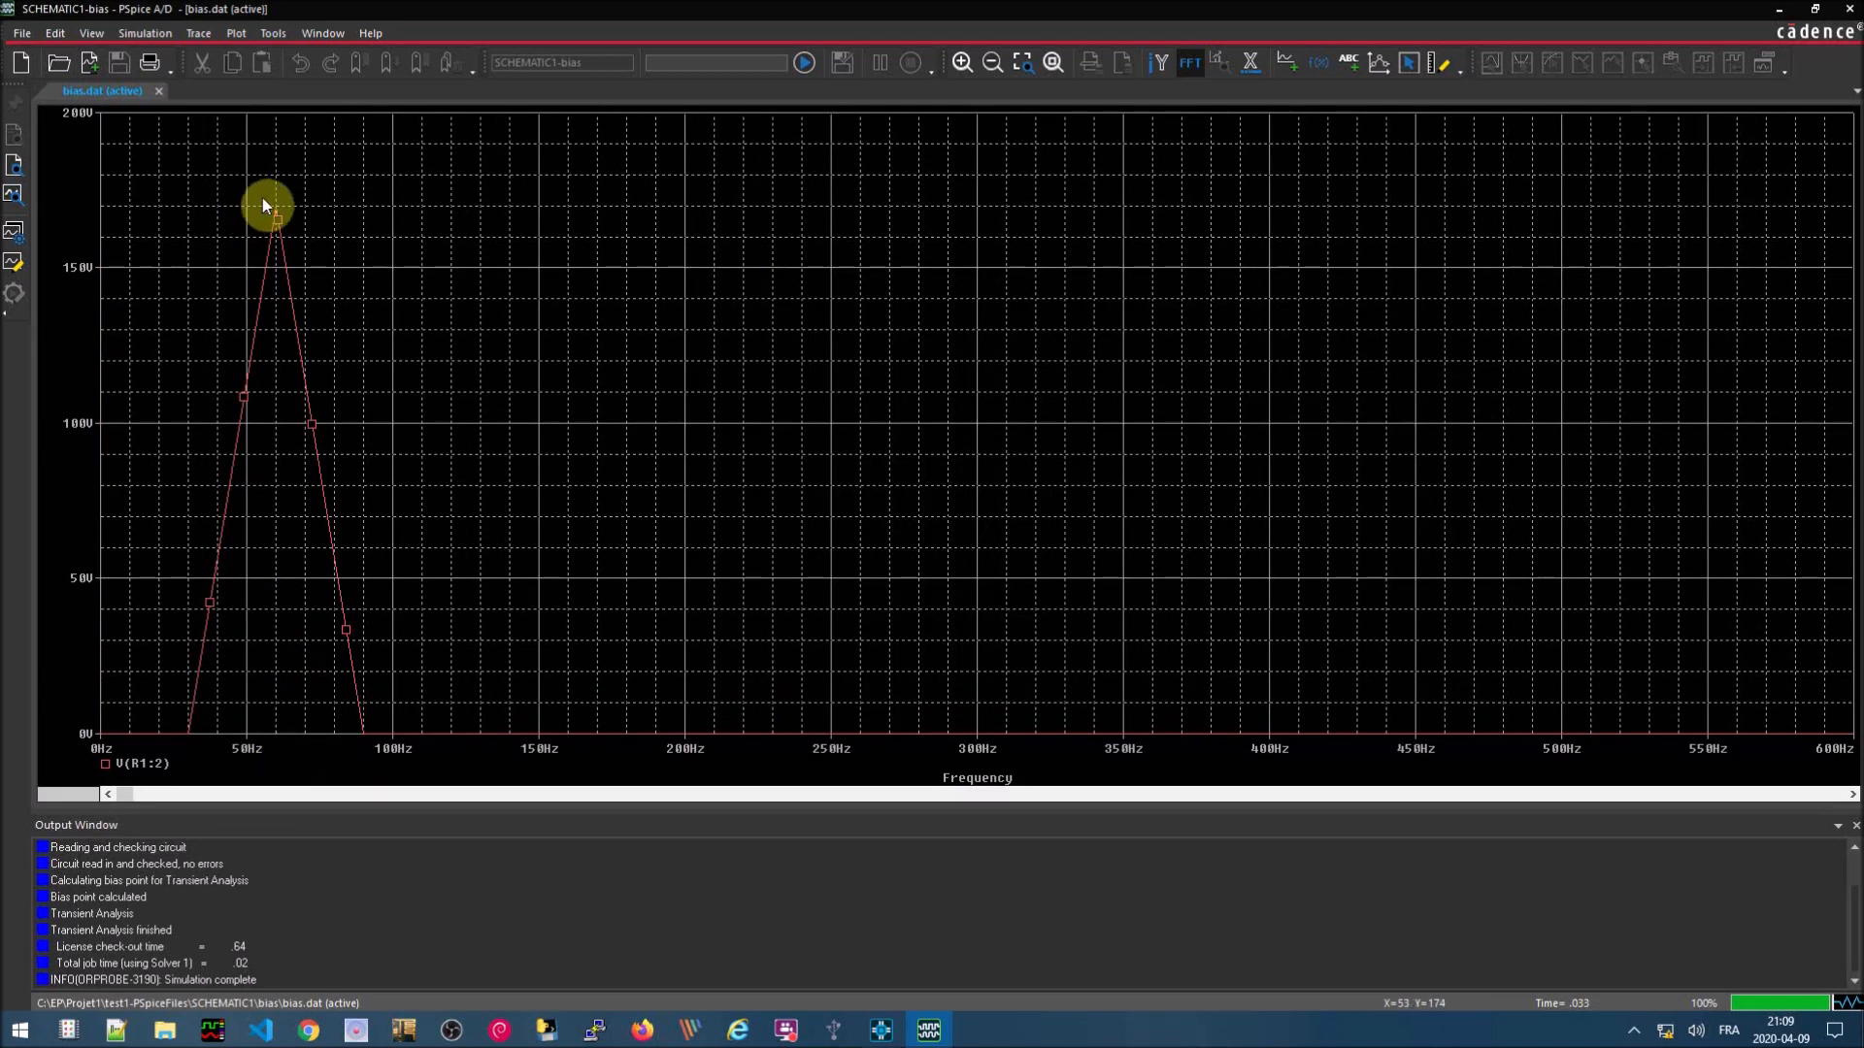
pyautogui.click(883, 1027)
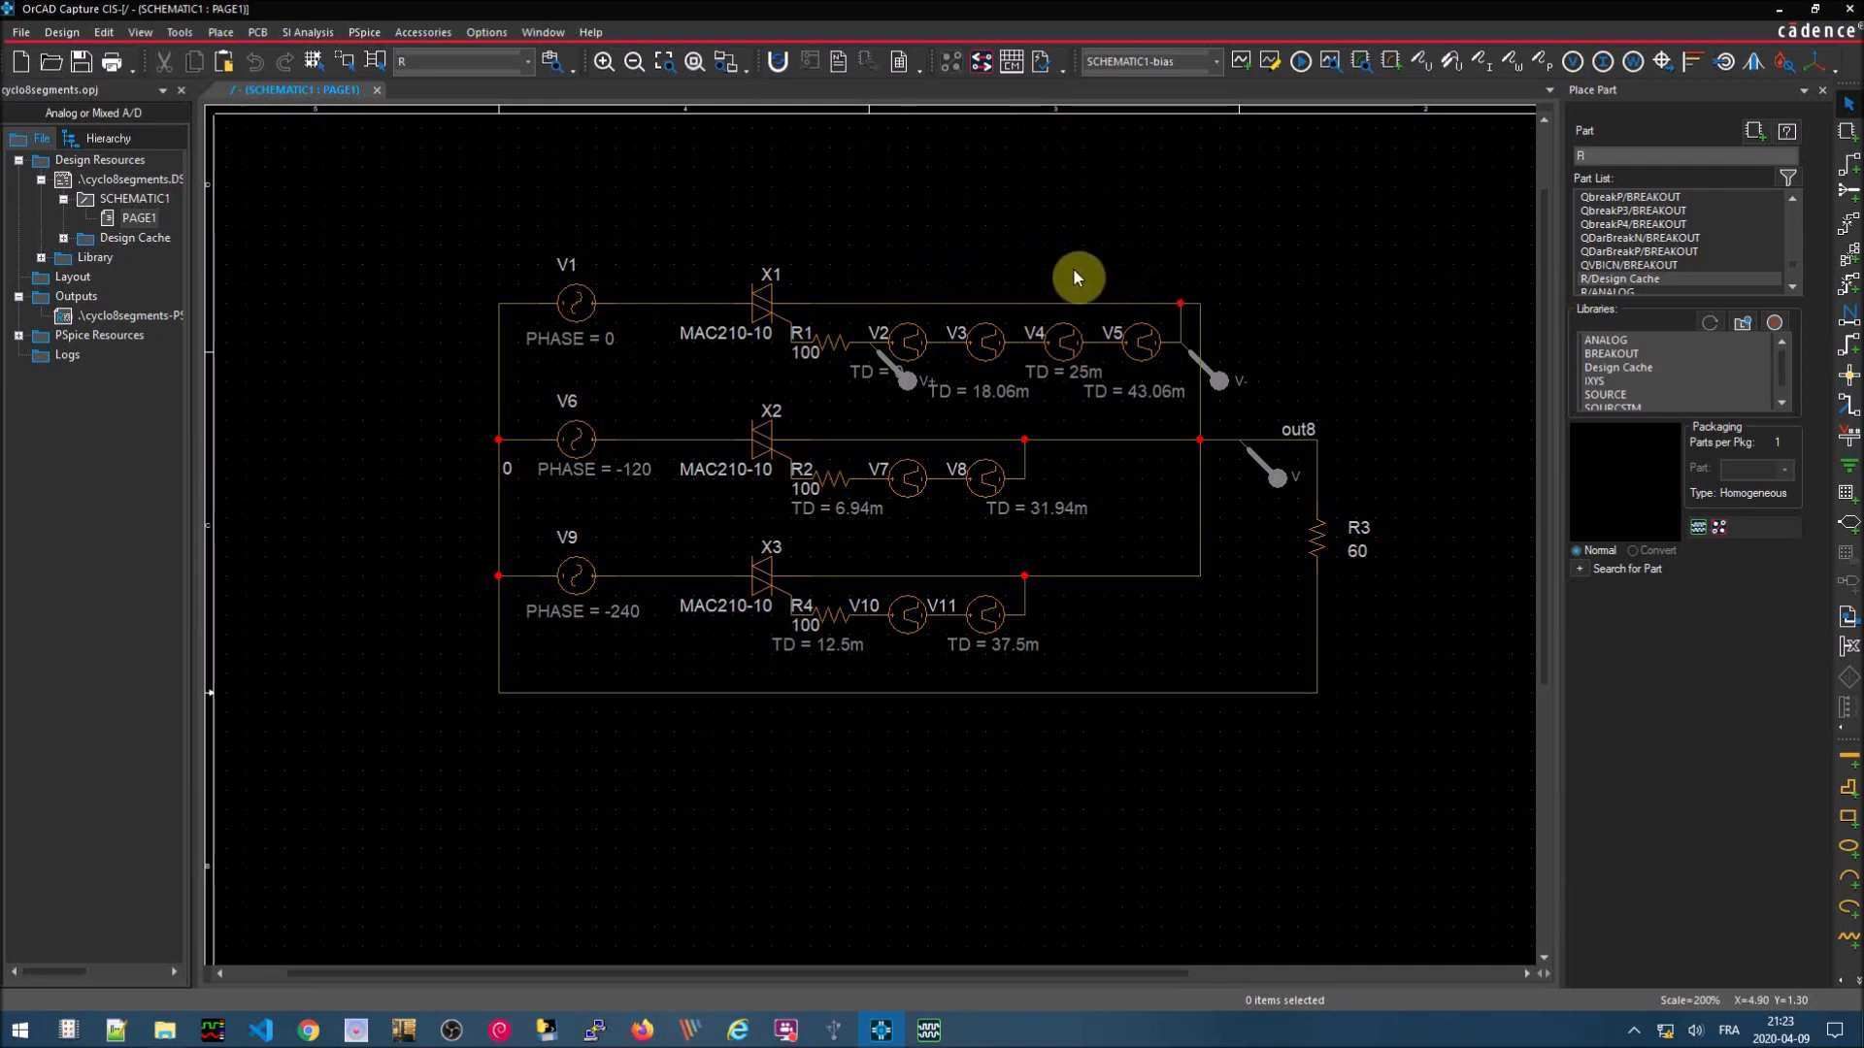
# - Select the pulse sources V2, V3, V4, V5, V7, V8, V10 and V11 and open their properties filtered by Capture PSpice
pyautogui.click(907, 344)
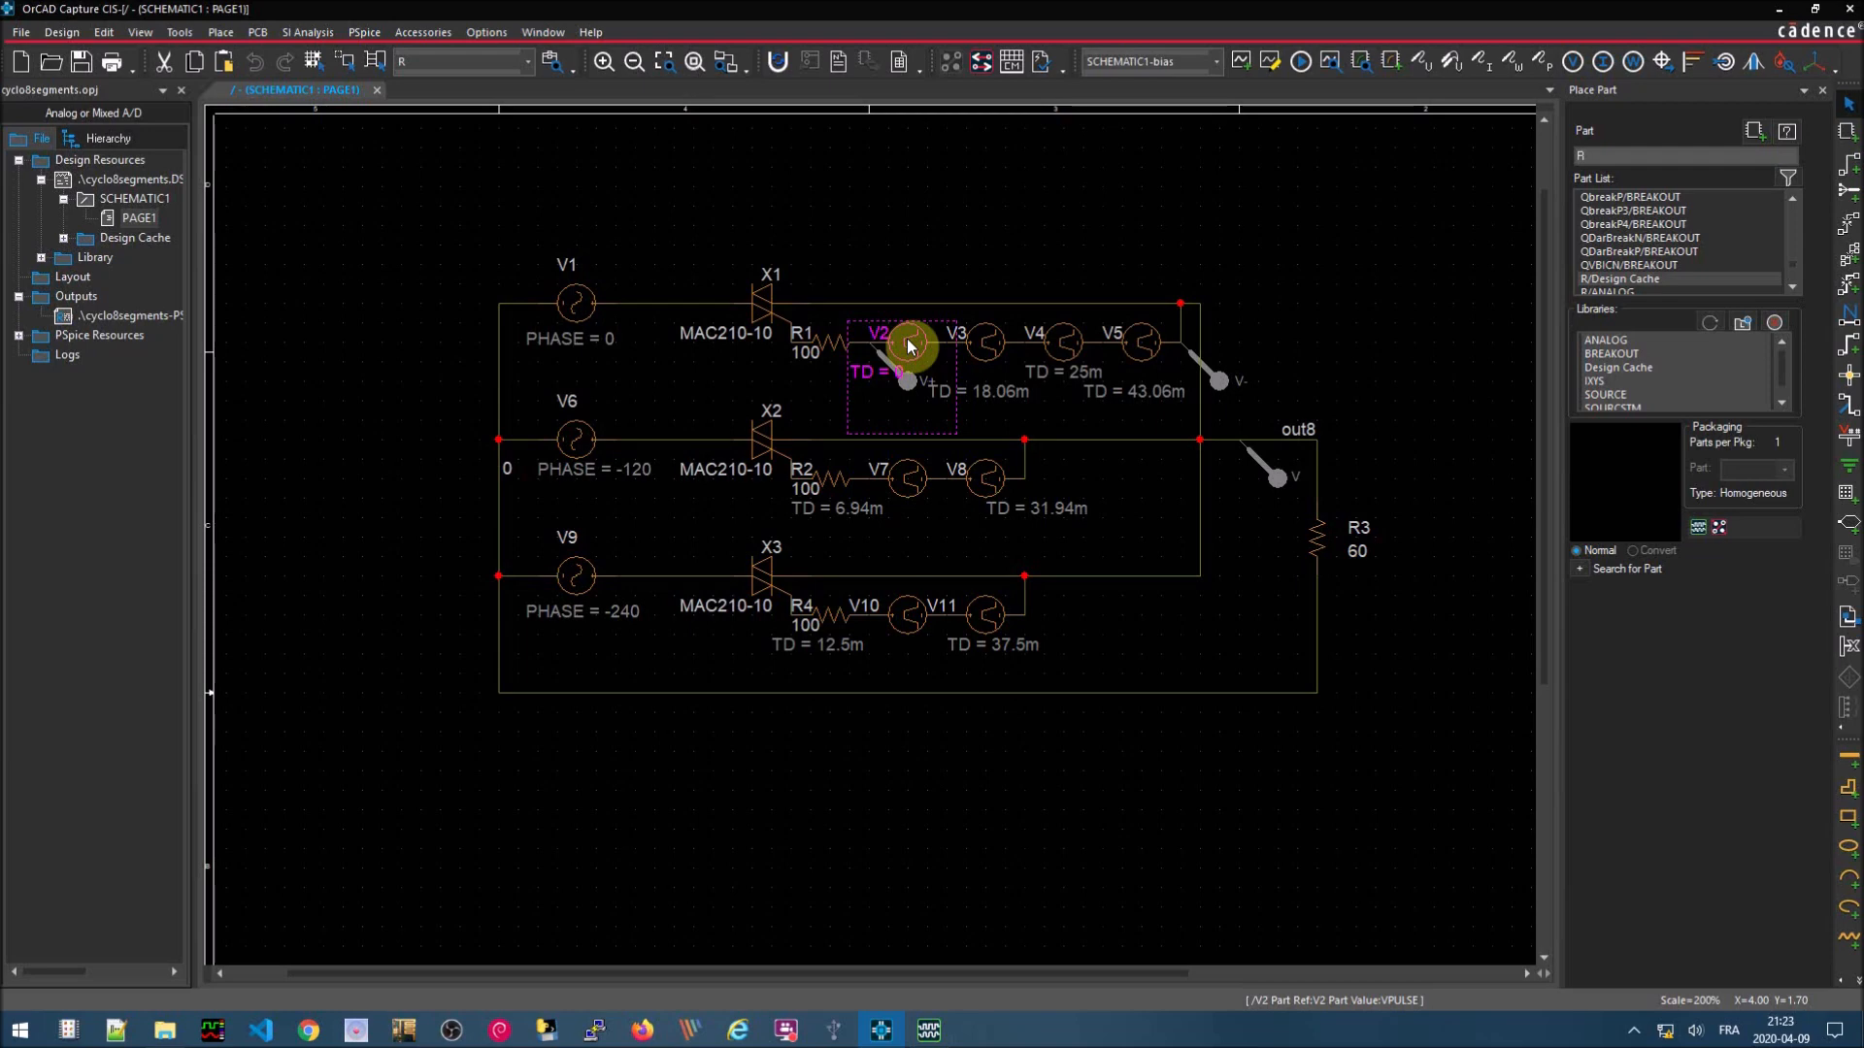
pyautogui.keyDown('ctrl'); pyautogui.click(1014, 345); pyautogui.keyUp('ctrl')
pyautogui.keyDown('ctrl'); pyautogui.click(1063, 341); pyautogui.keyUp('ctrl')
pyautogui.keyDown('ctrl'); pyautogui.click(1140, 342); pyautogui.keyUp('ctrl')
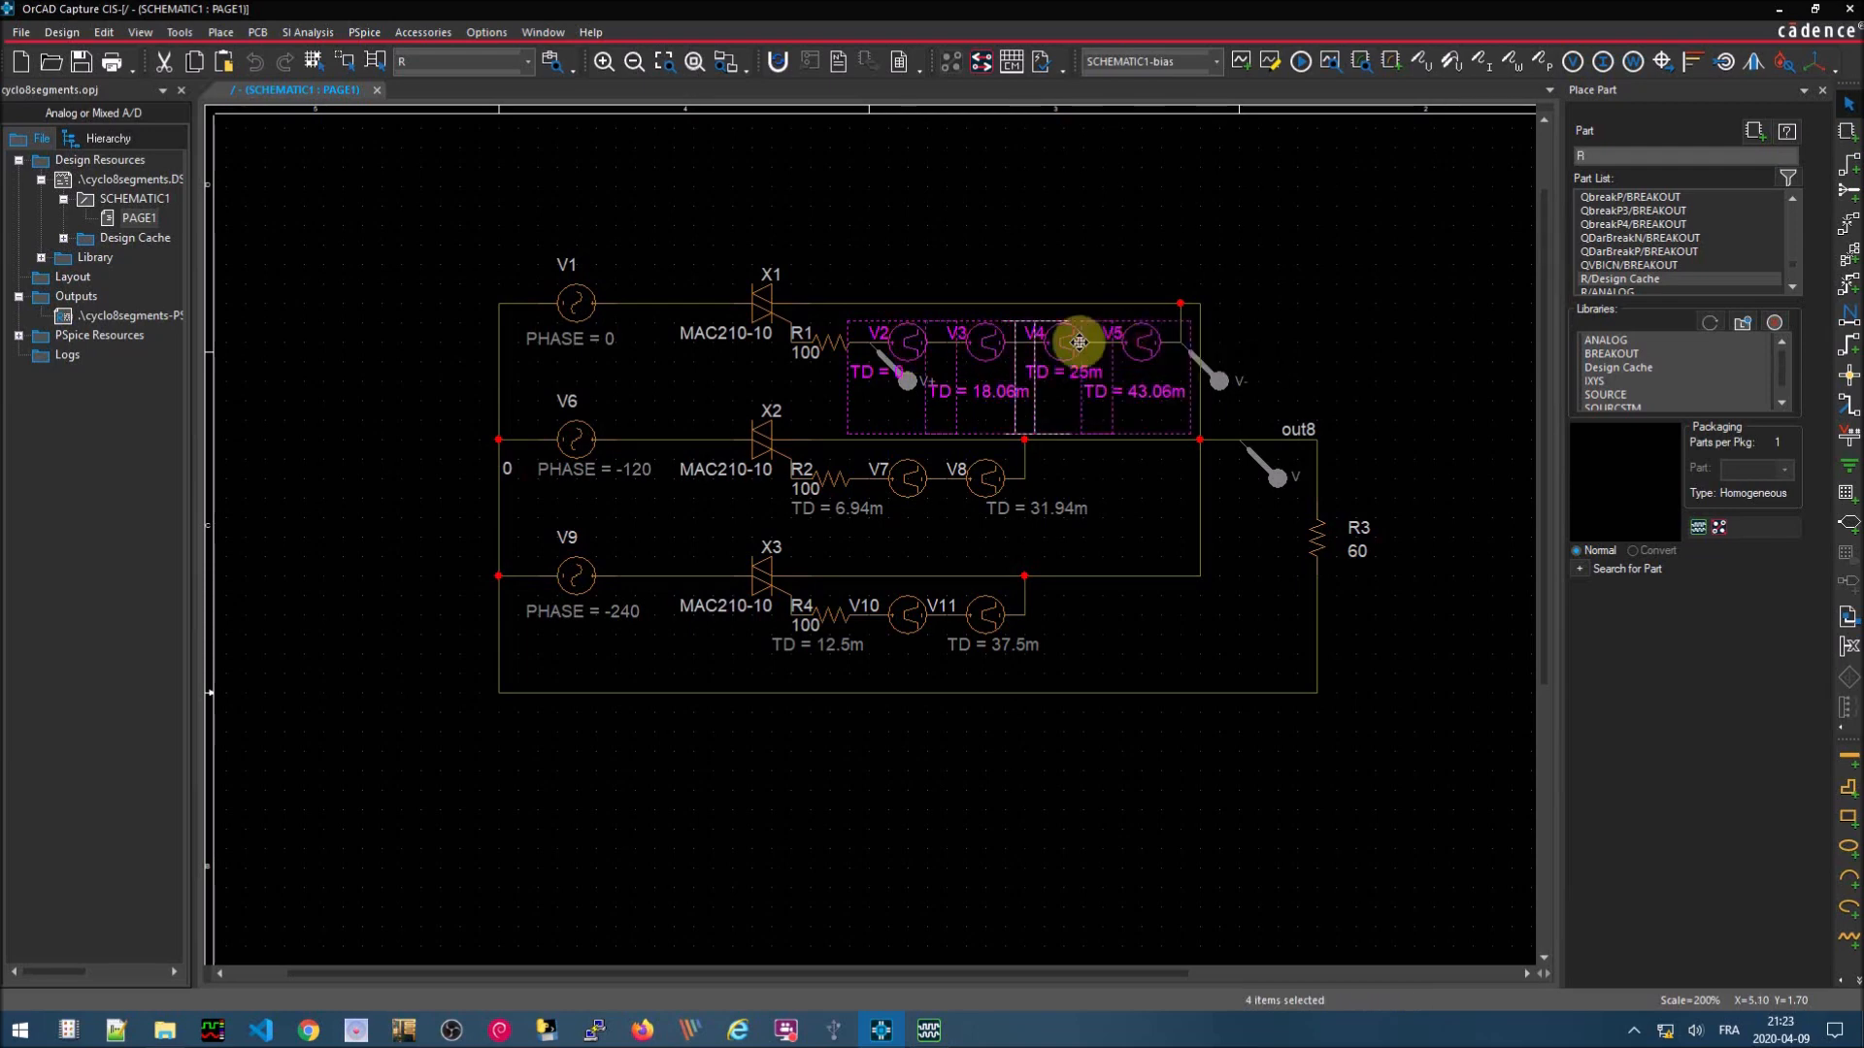
pyautogui.keyDown('ctrl'); pyautogui.click(911, 480); pyautogui.keyUp('ctrl')
pyautogui.keyDown('ctrl'); pyautogui.click(984, 479); pyautogui.keyUp('ctrl')
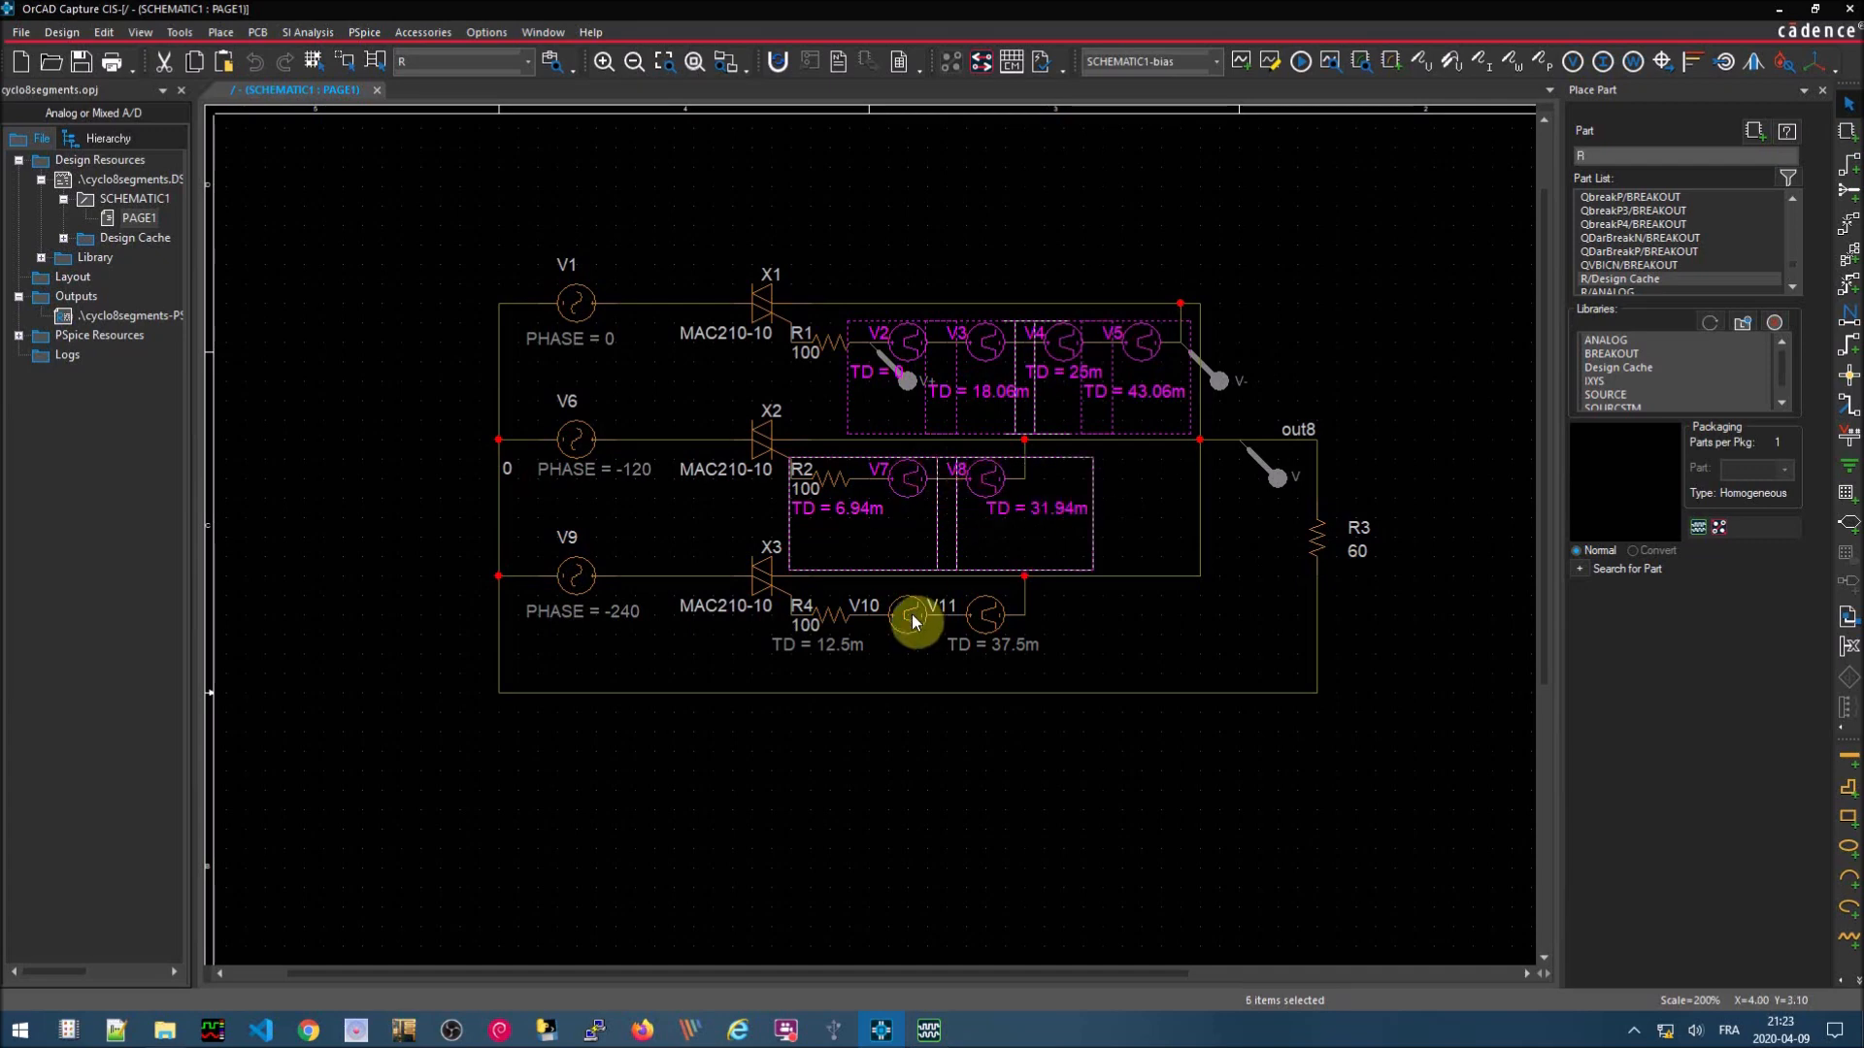
pyautogui.keyDown('ctrl'); pyautogui.click(901, 626); pyautogui.keyUp('ctrl')
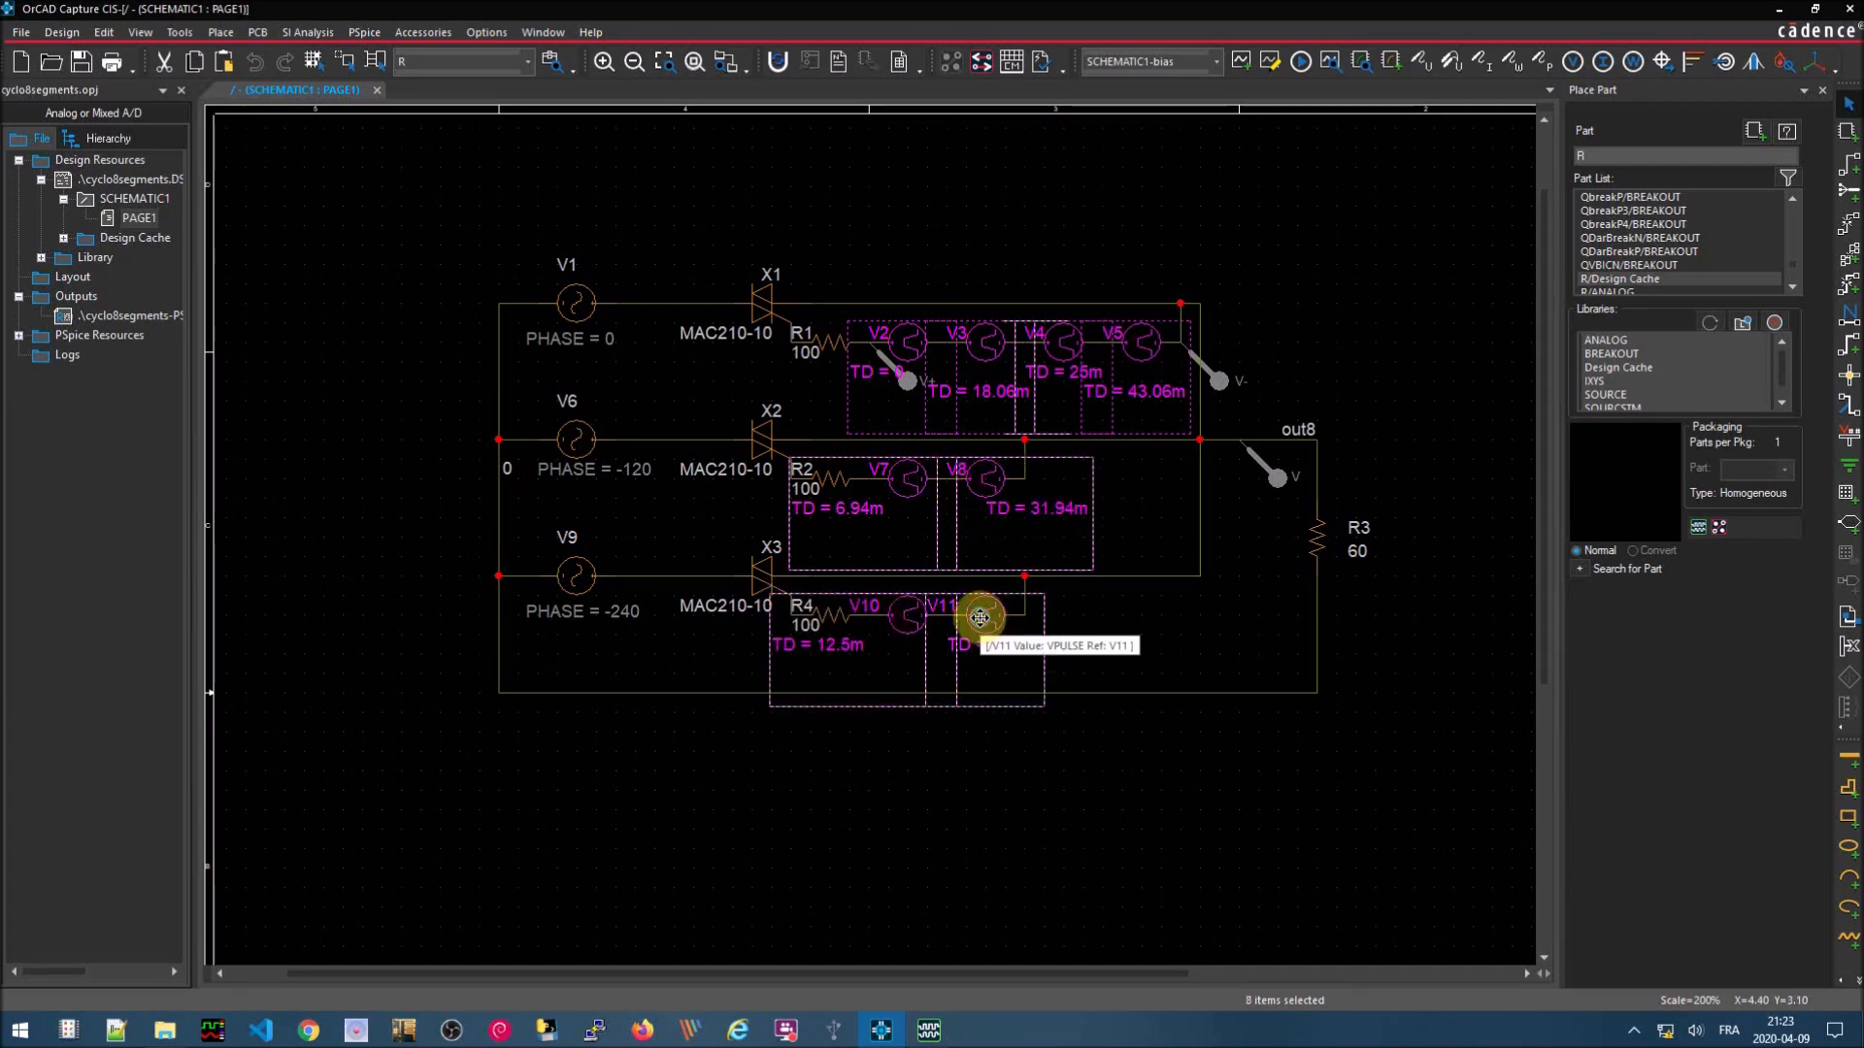
pyautogui.rightClick(983, 624)
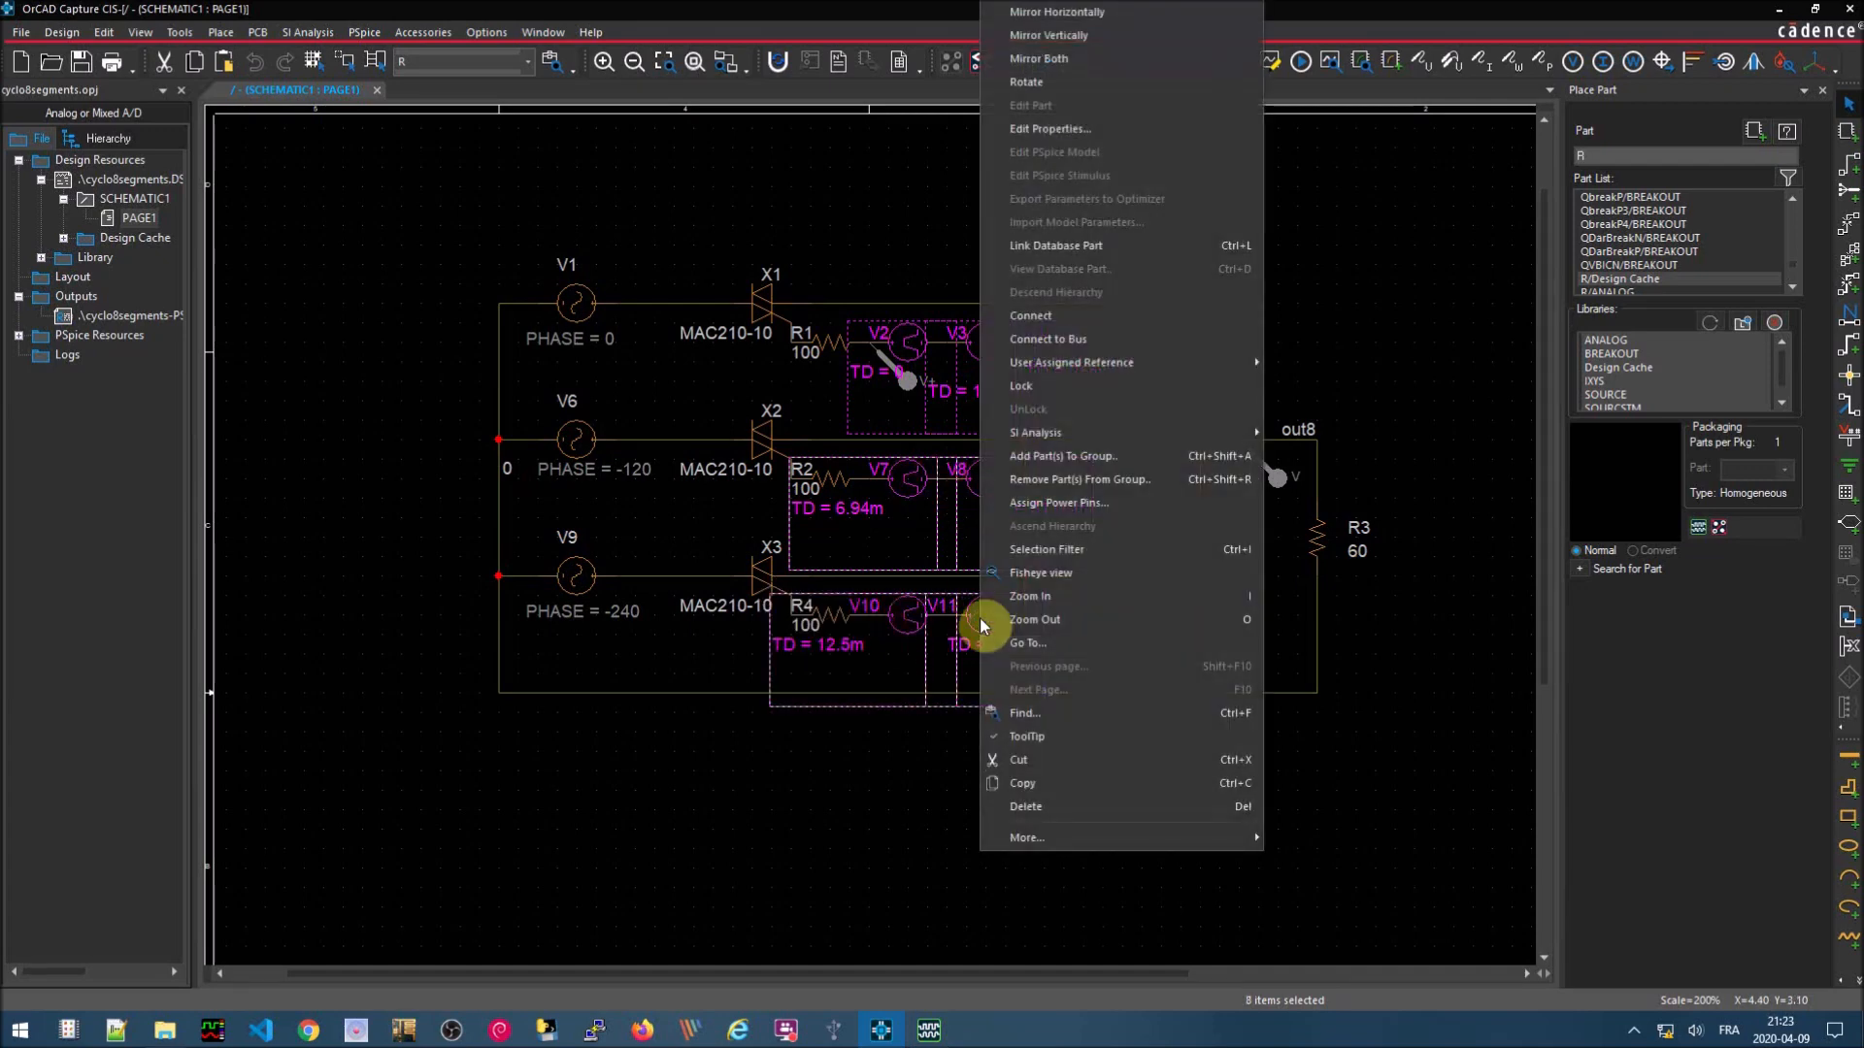
pyautogui.click(1064, 130)
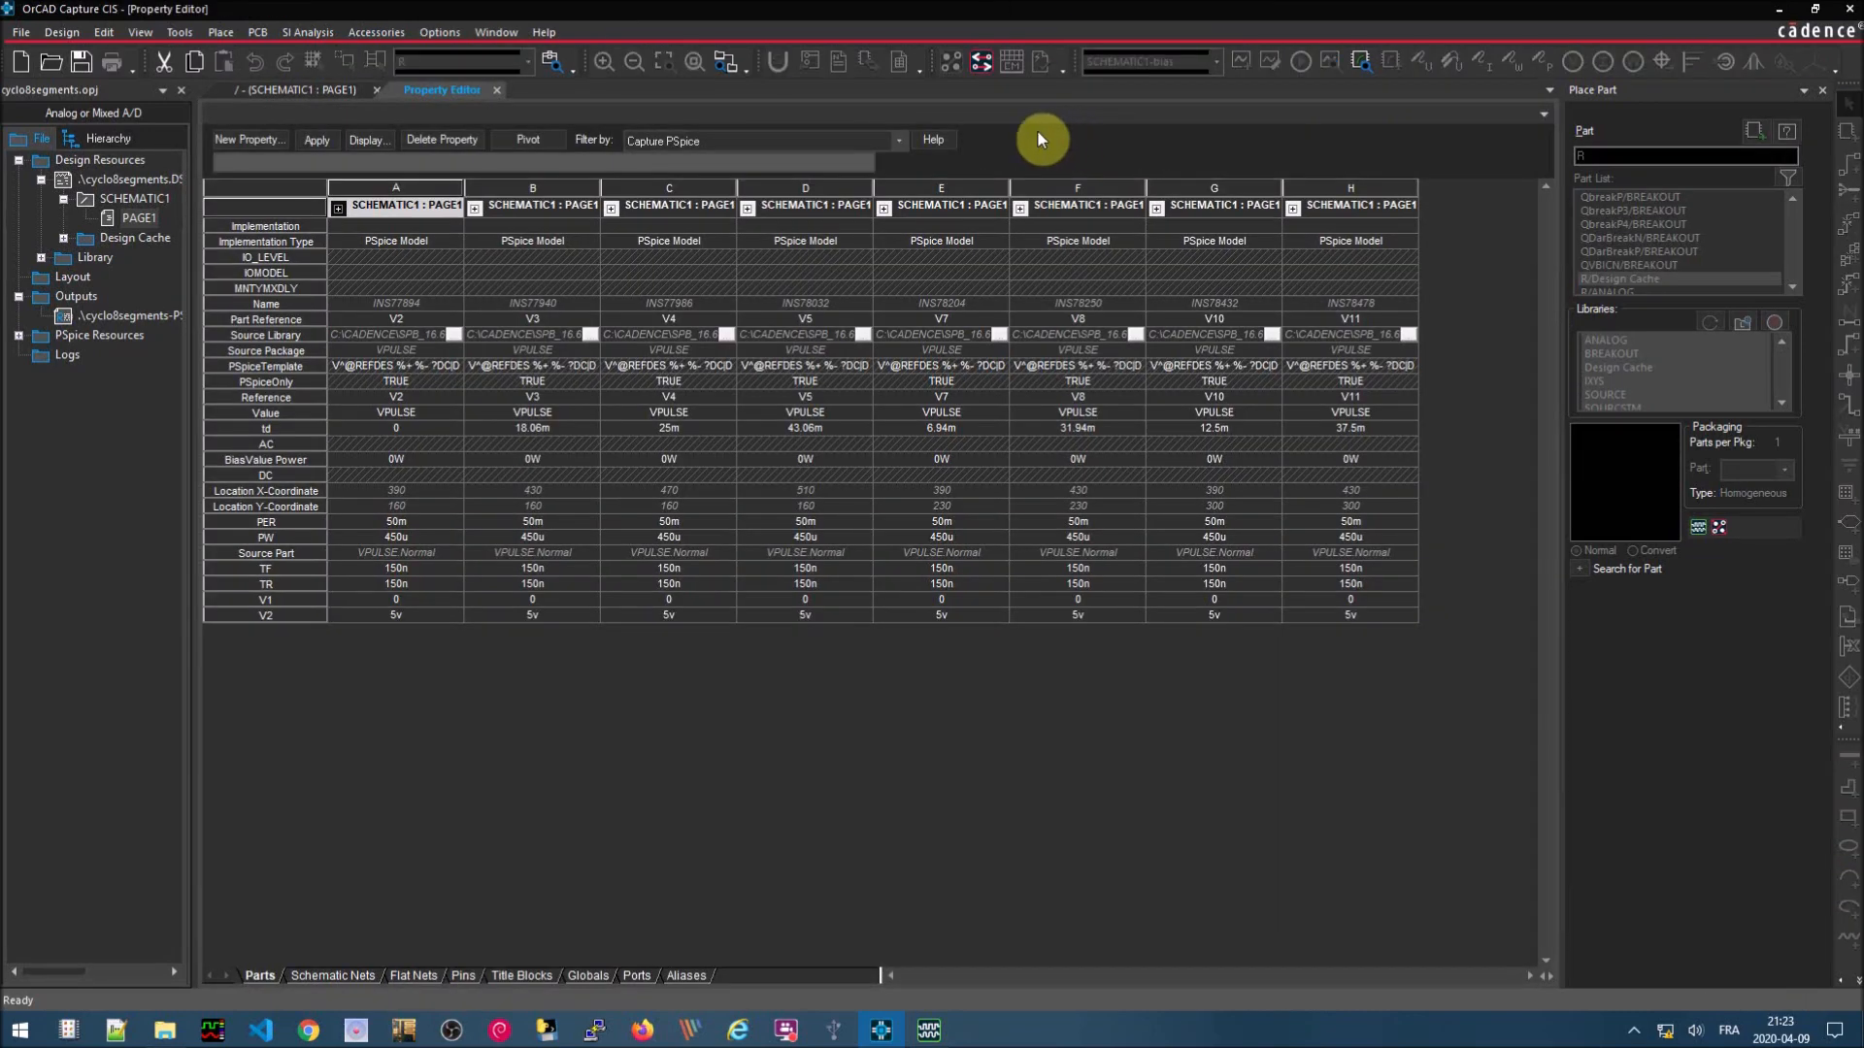
pyautogui.click(898, 144)
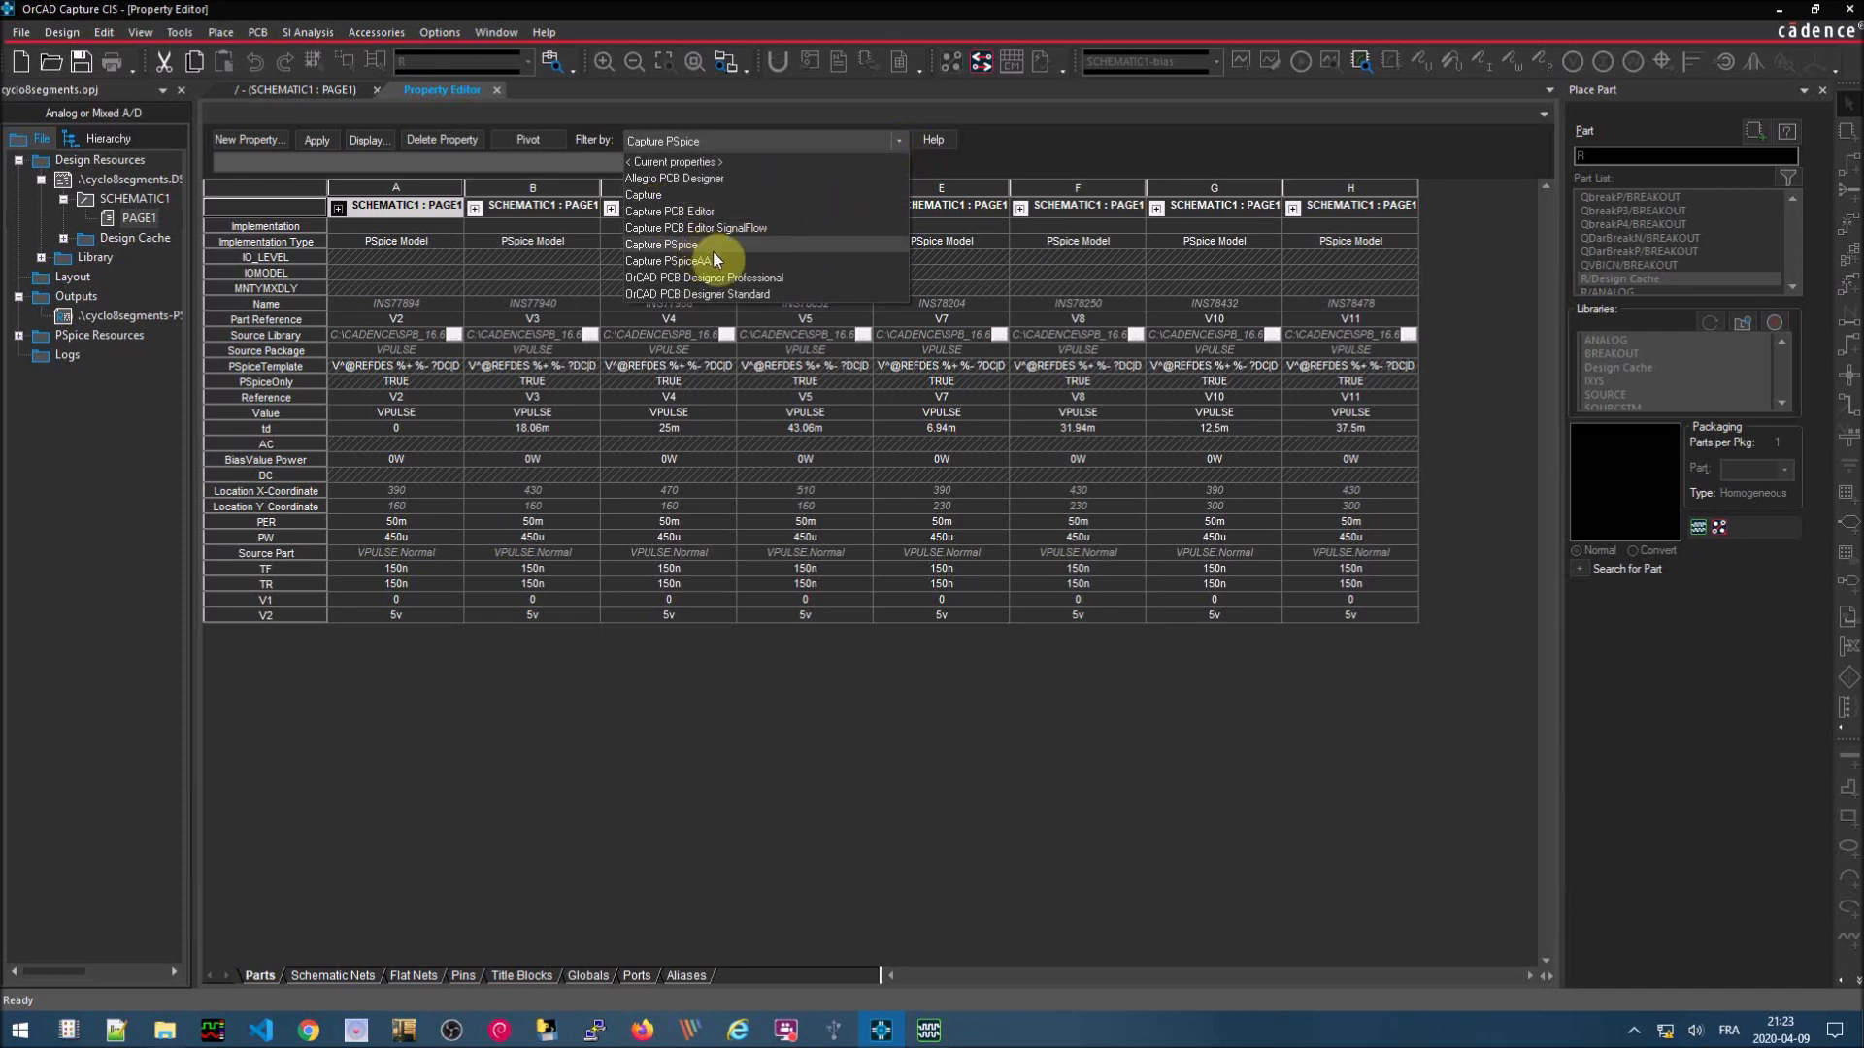
pyautogui.click(680, 245)
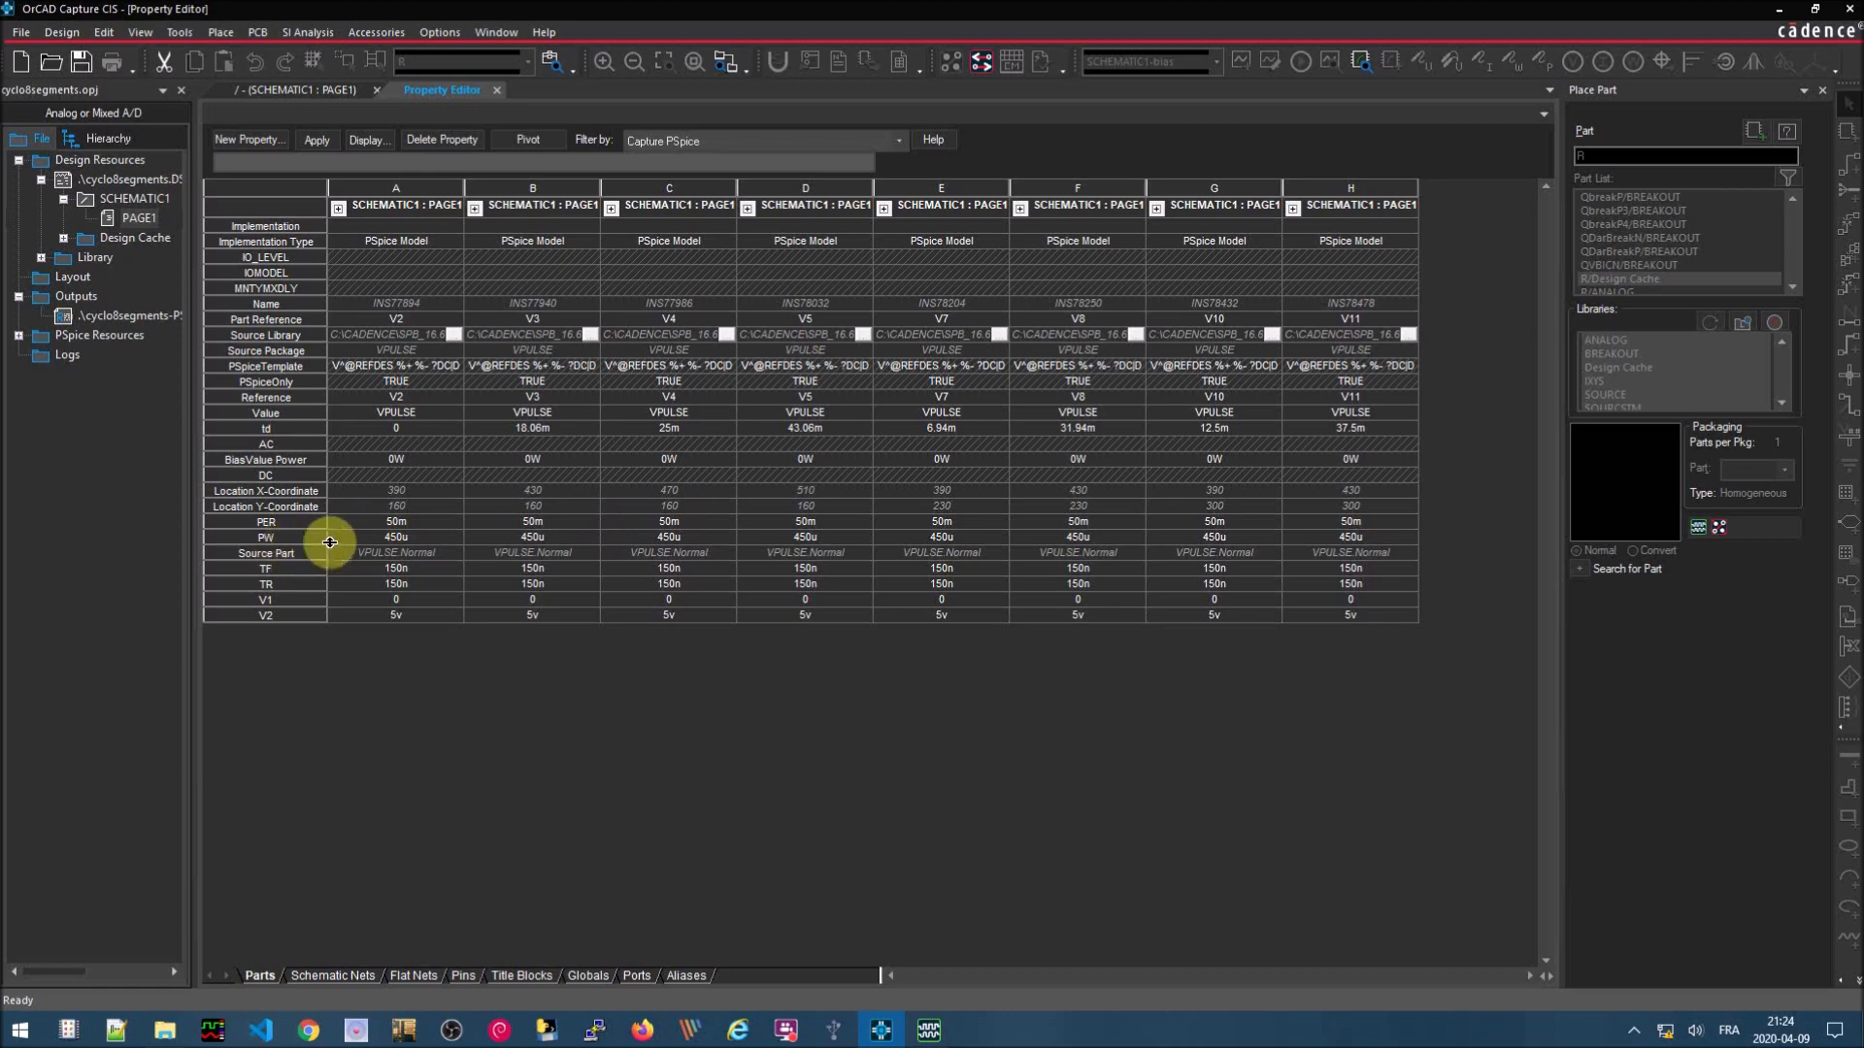
# - Set the PW pulse width of source V2 to 400u in the Property Editor
pyautogui.click(387, 536)
pyautogui.press('Left')
pyautogui.press('BackSpace')
pyautogui.press('BackSpace')
pyautogui.write('00')
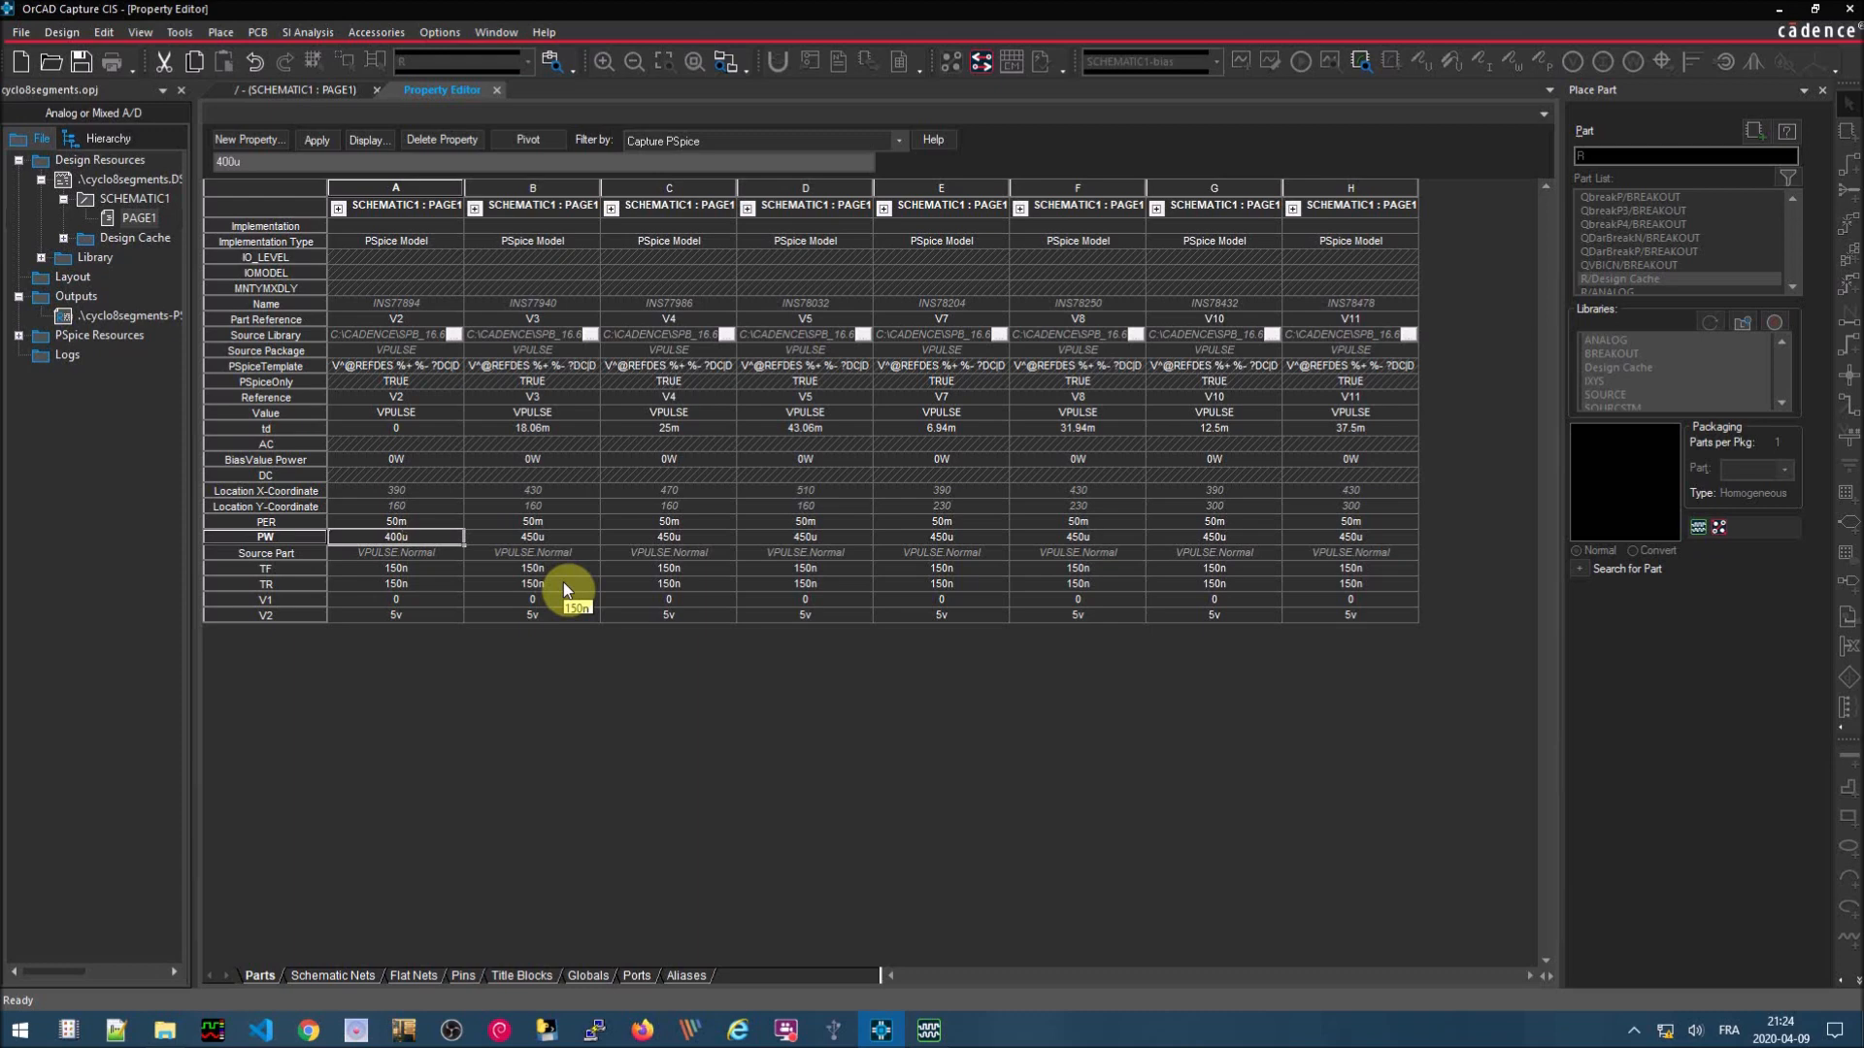
# - Fill V2's PW value across the other seven pulse sources and return to the schematic page
pyautogui.moveTo(464, 544); pyautogui.dragTo(473, 543)
pyautogui.moveTo(614, 533); pyautogui.dragTo(908, 525)
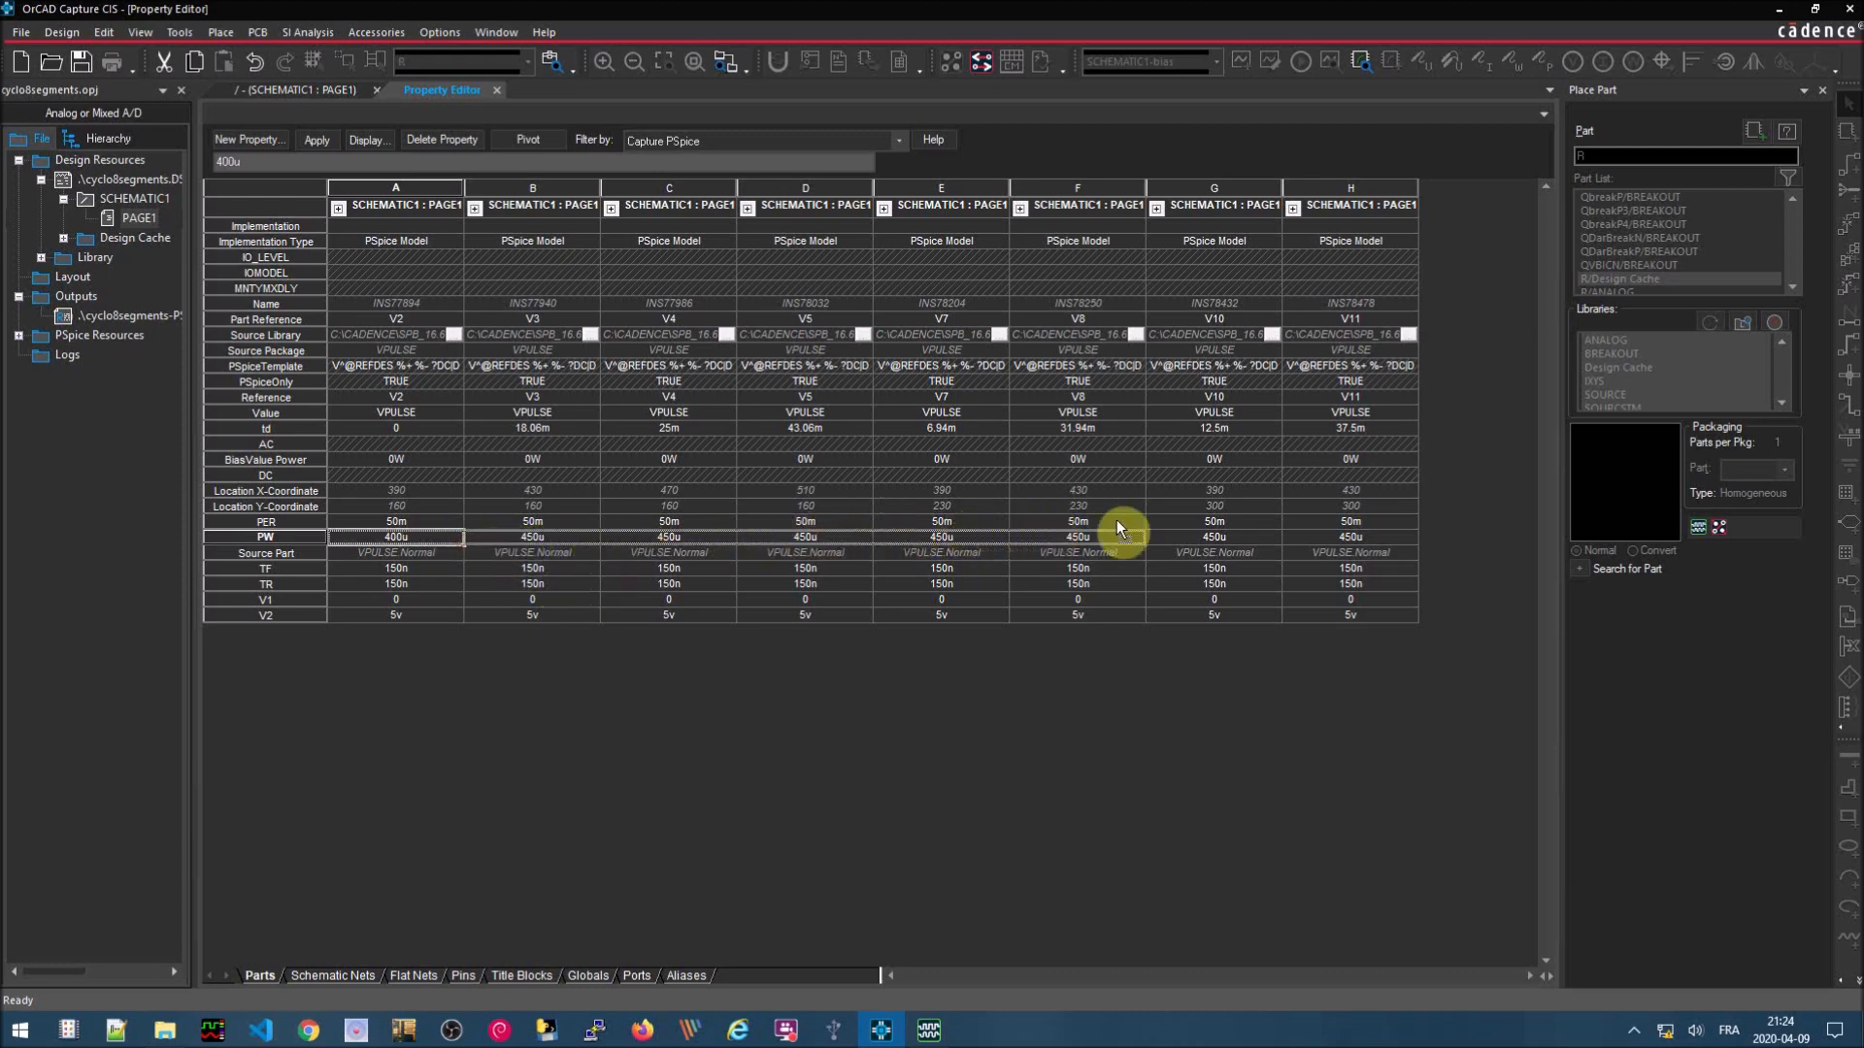
pyautogui.moveTo(1296, 527); pyautogui.dragTo(1378, 532)
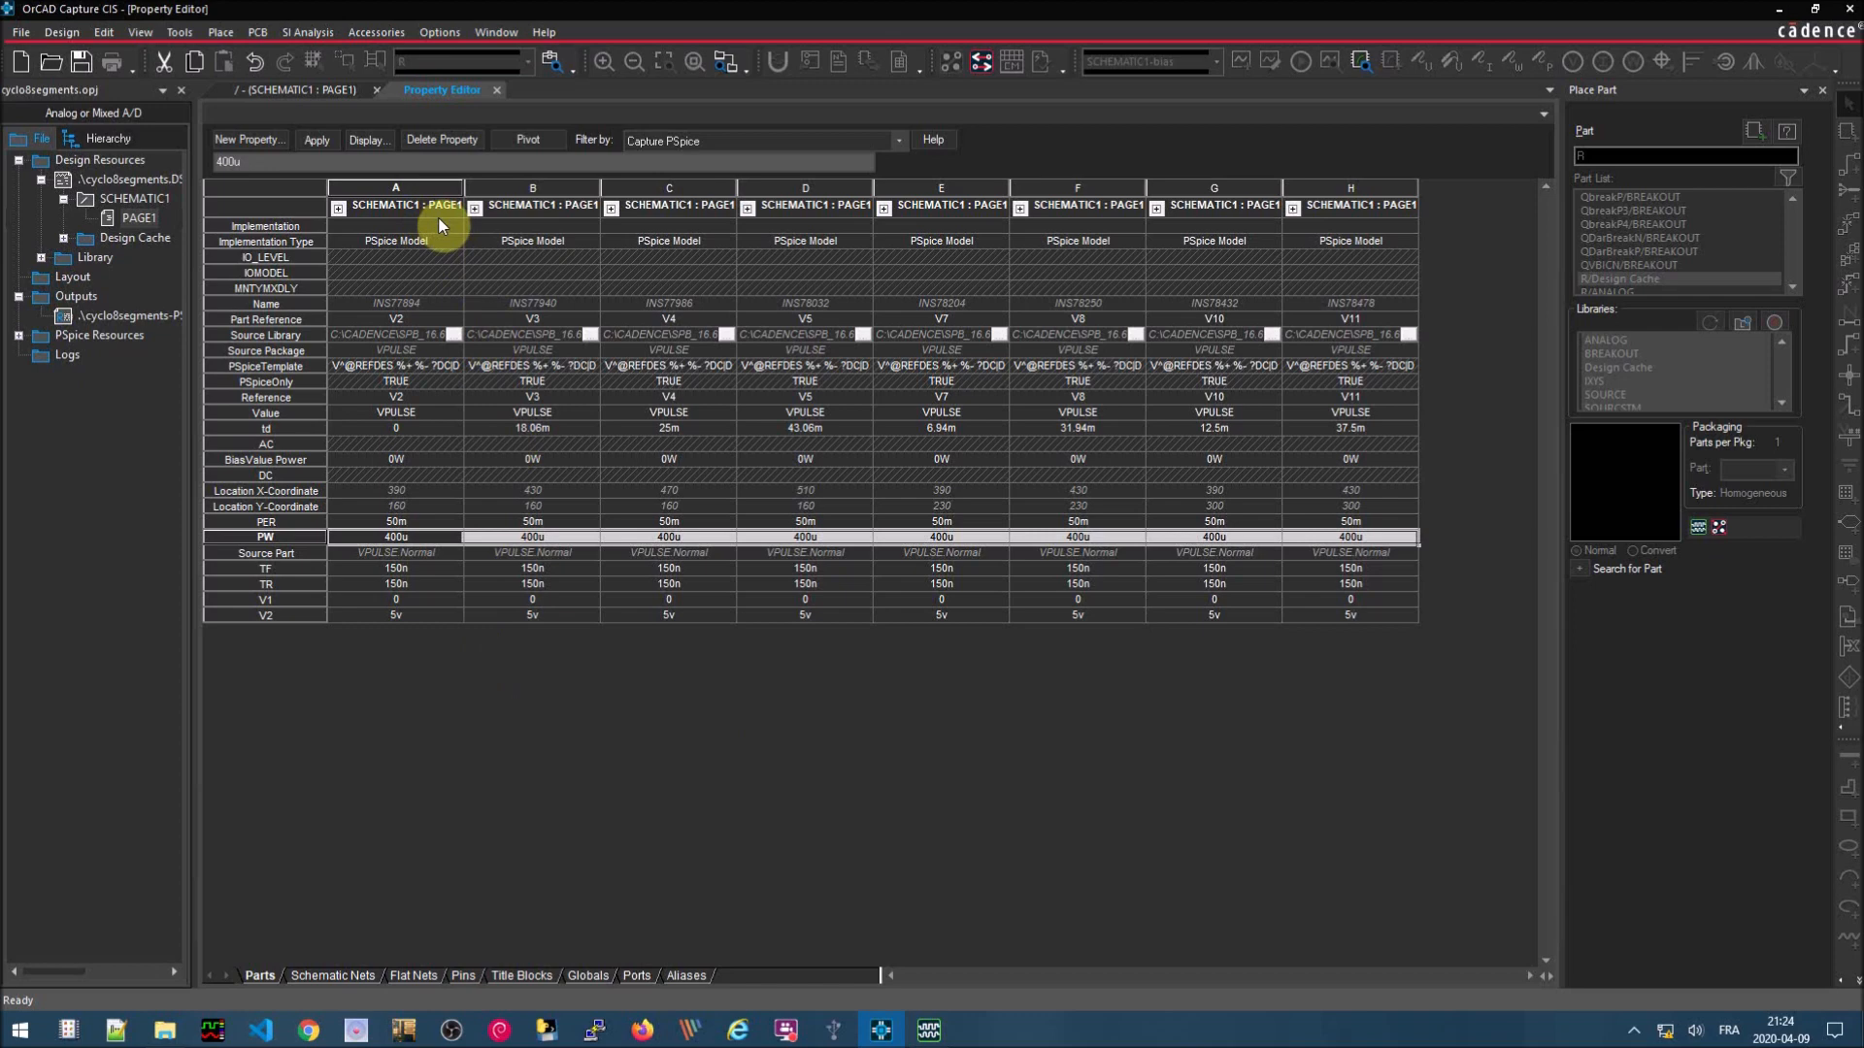
pyautogui.click(324, 91)
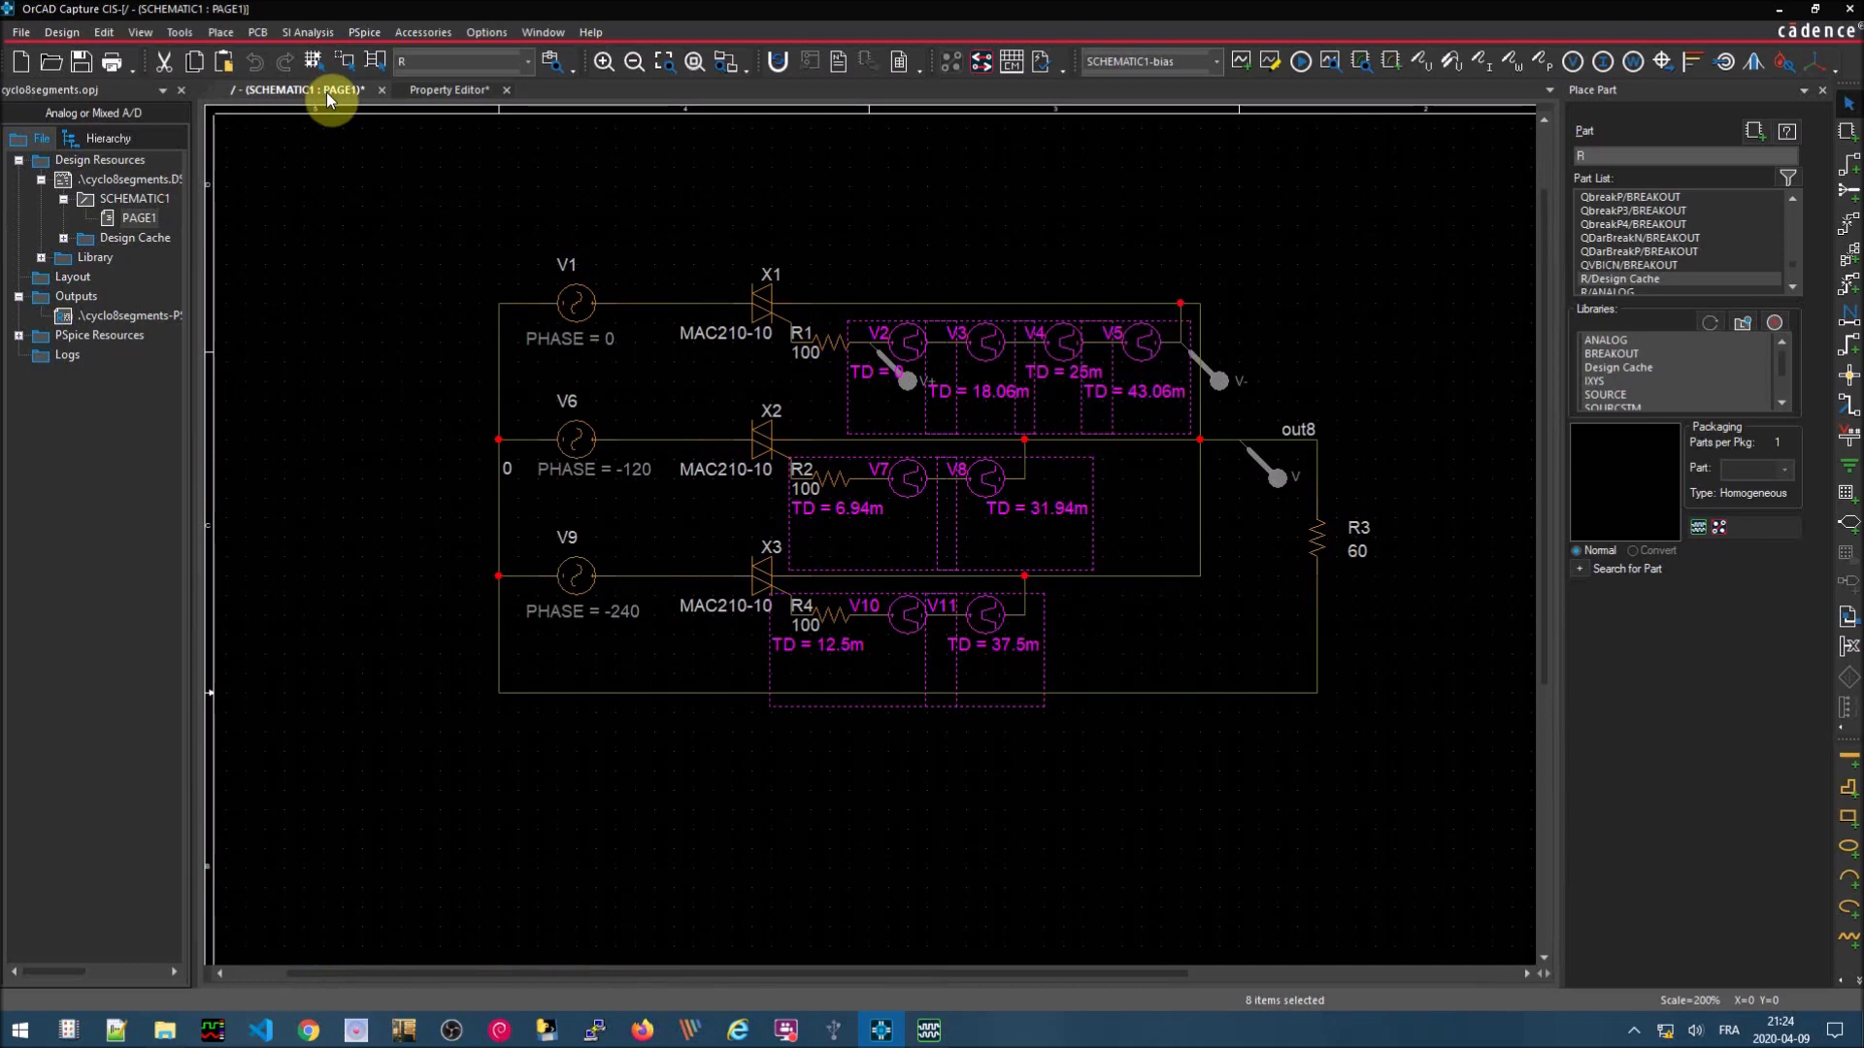
# - Clear the part selection, run the simulation, and switch to the PSpice A/D window
pyautogui.click(1098, 221)
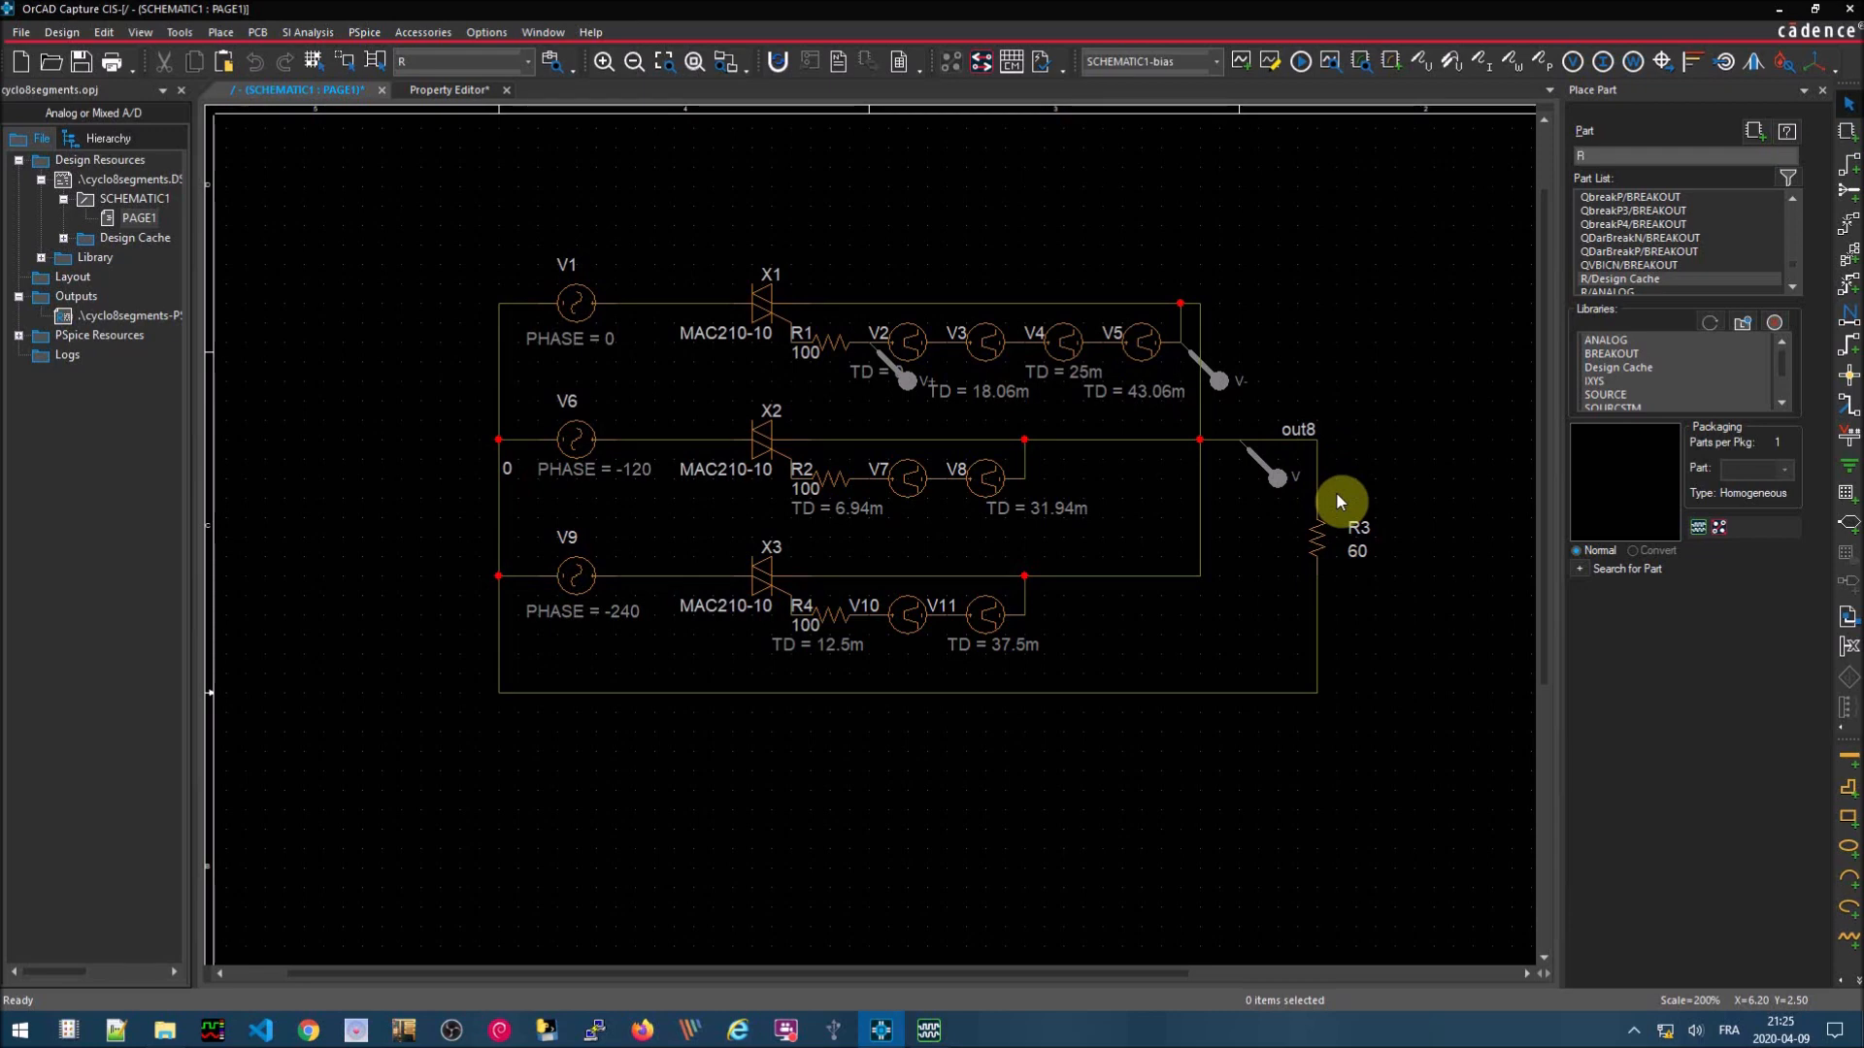
pyautogui.click(1299, 61)
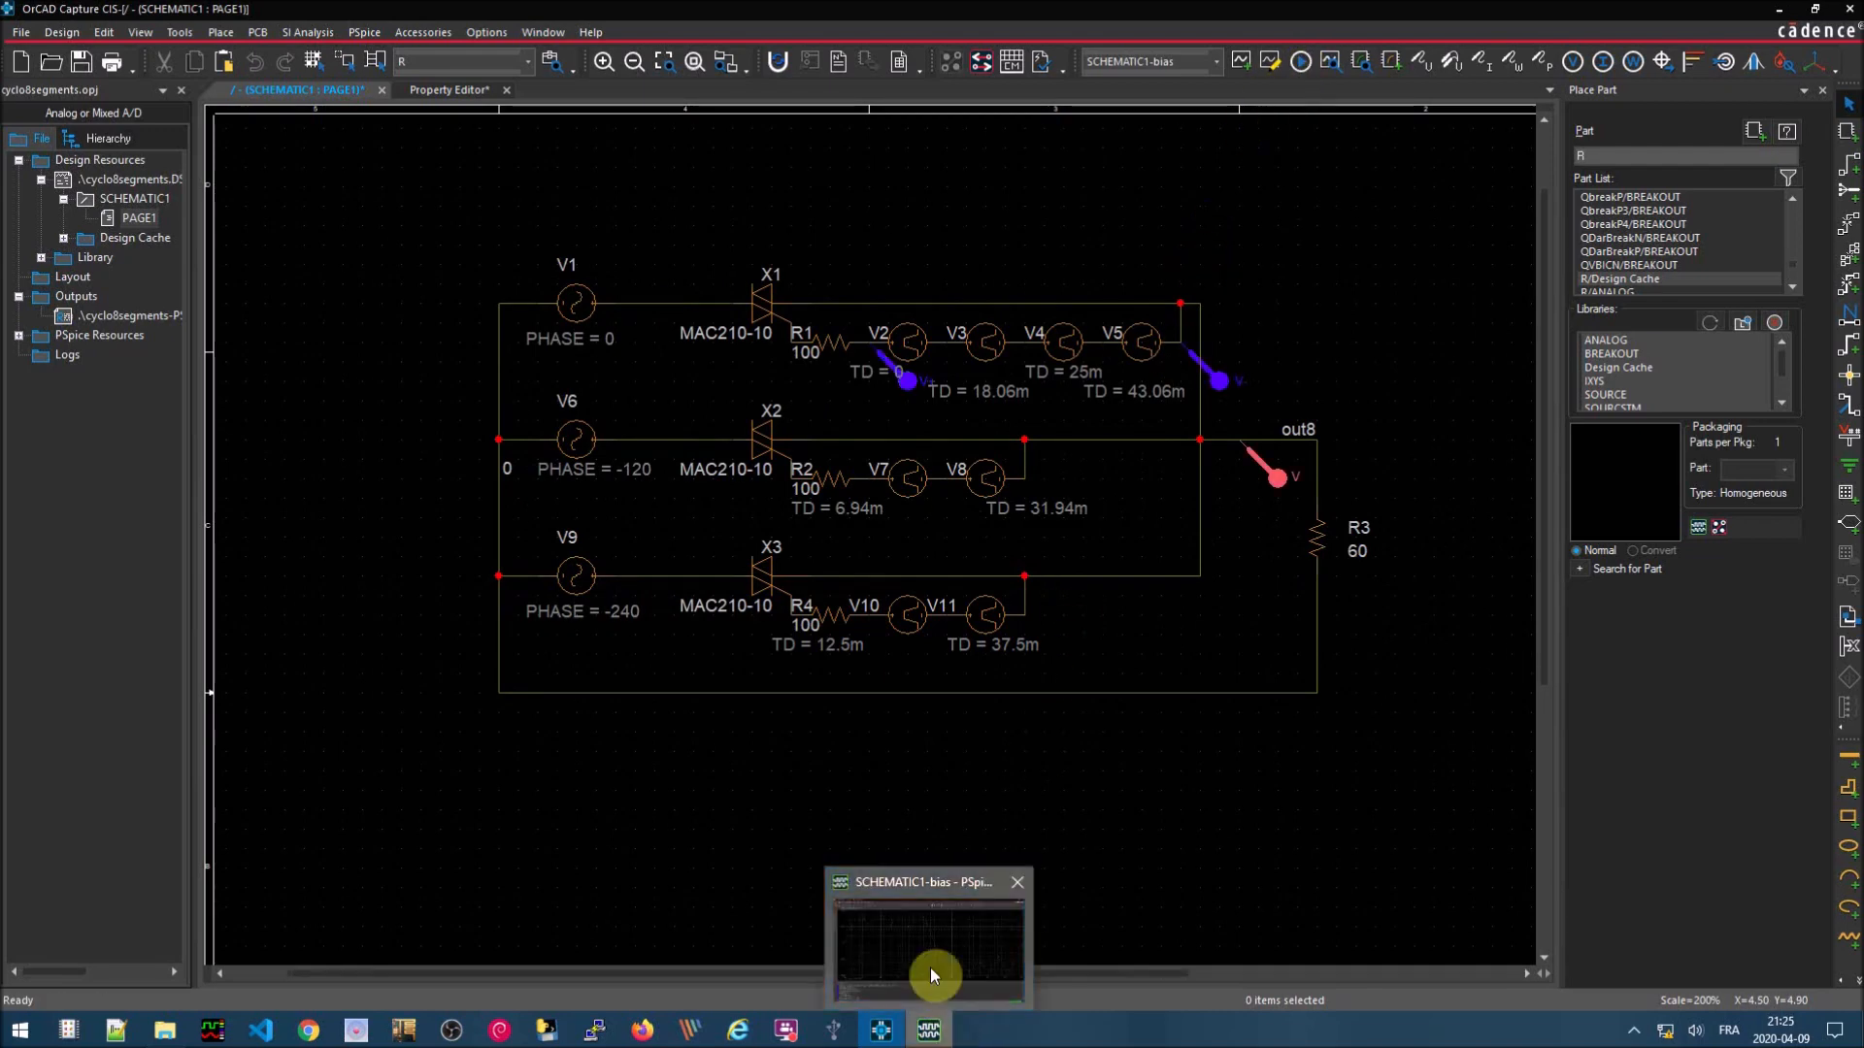
pyautogui.click(924, 1035)
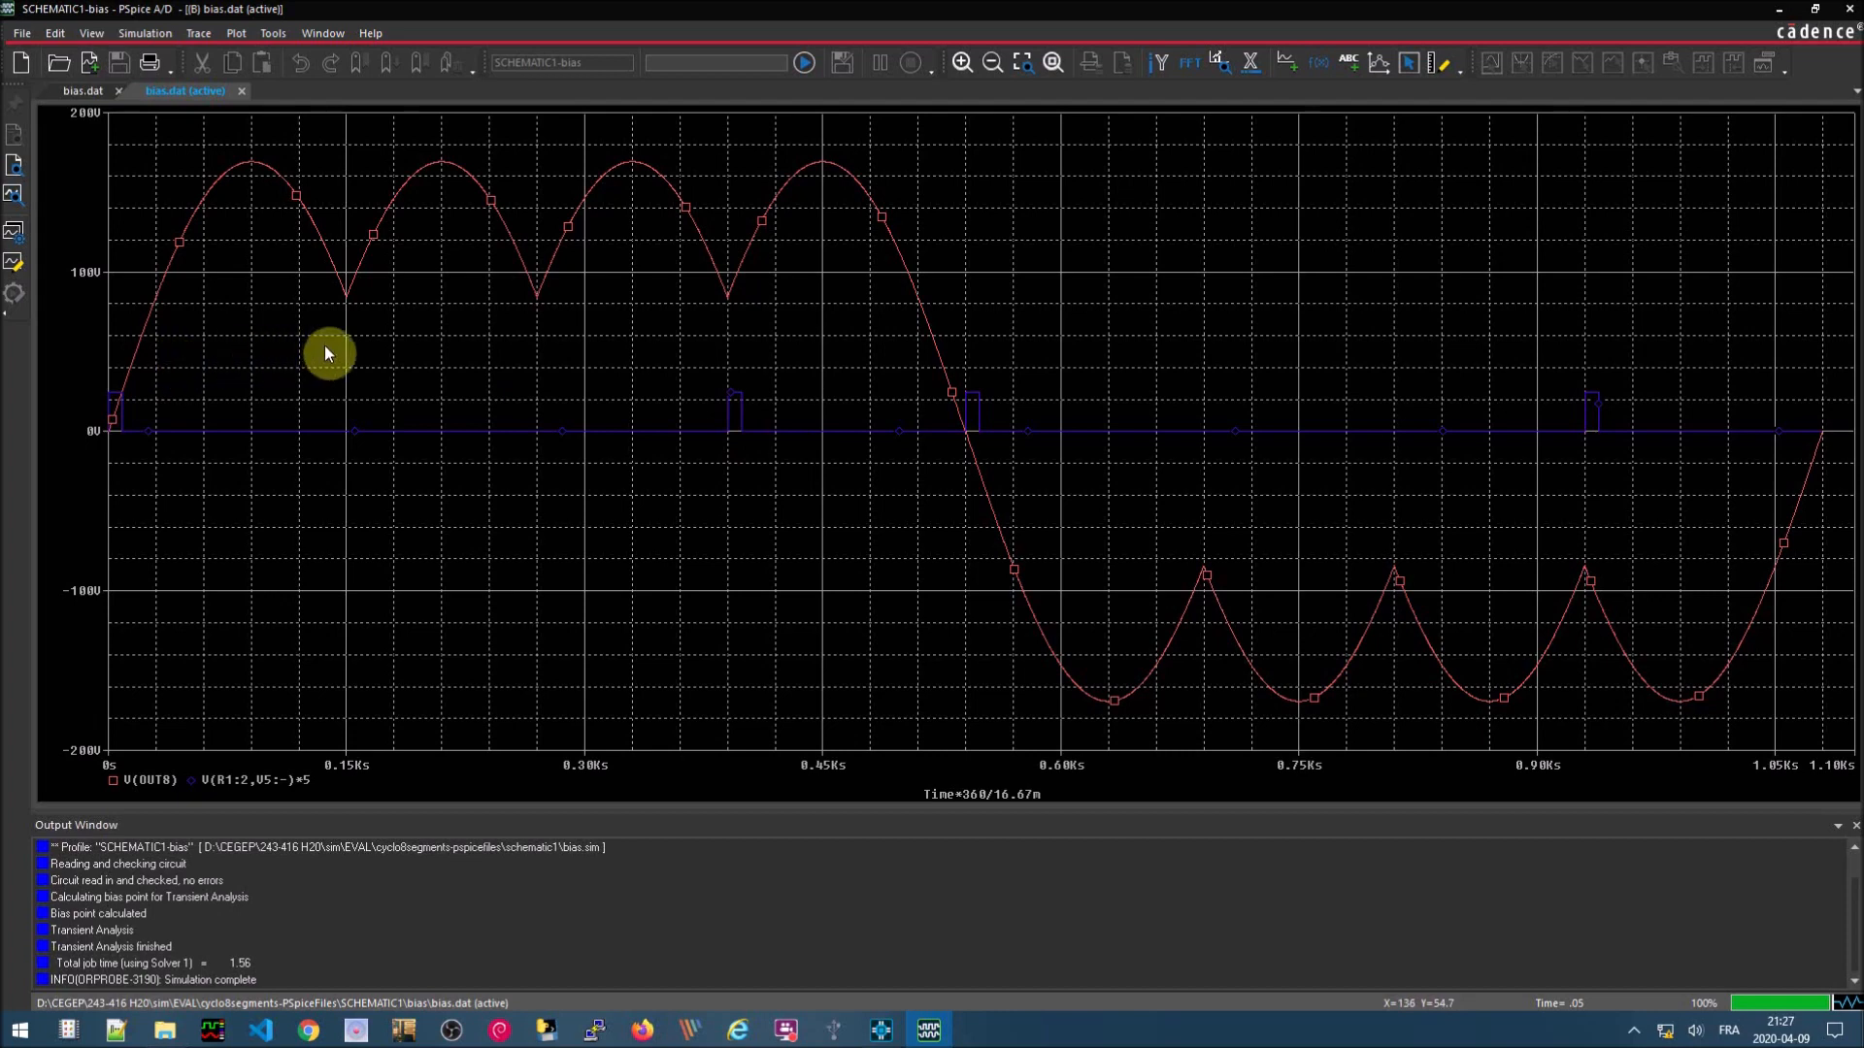
# - Save the current plot display as degree, overwriting the existing display of that name
pyautogui.click(323, 33)
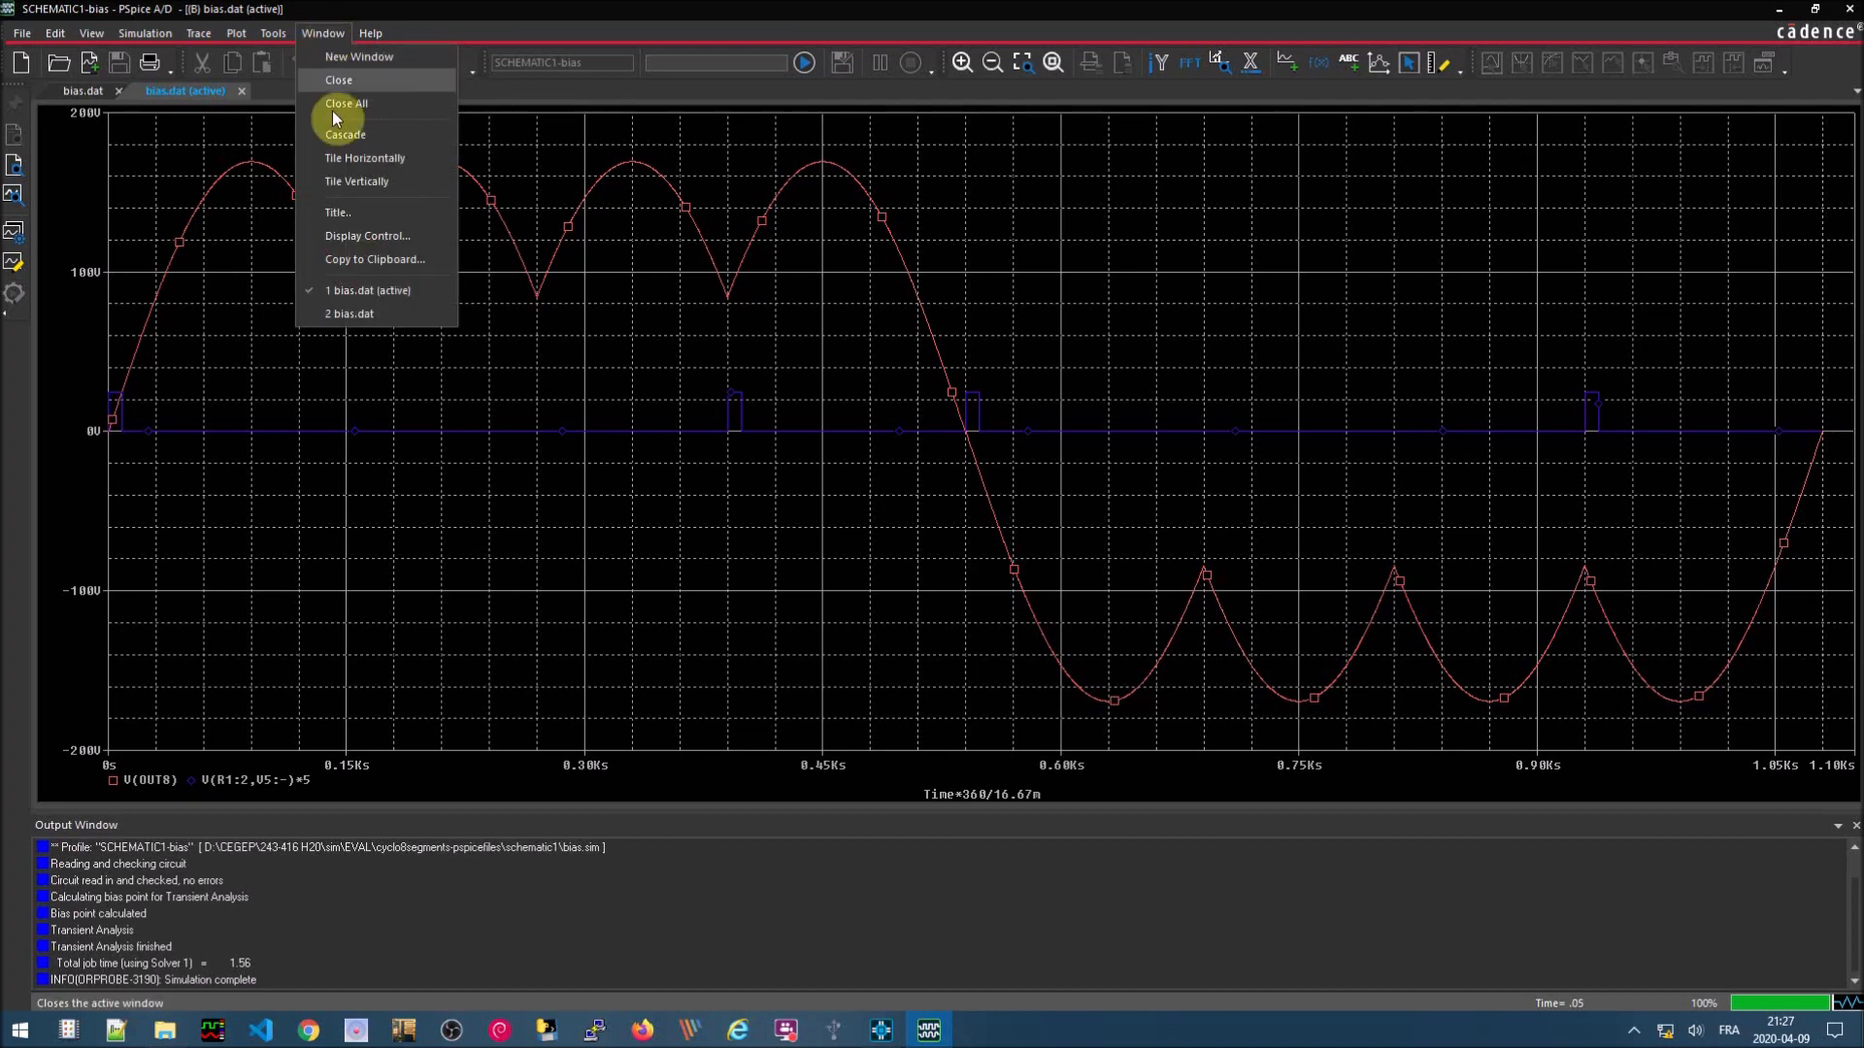
pyautogui.click(357, 240)
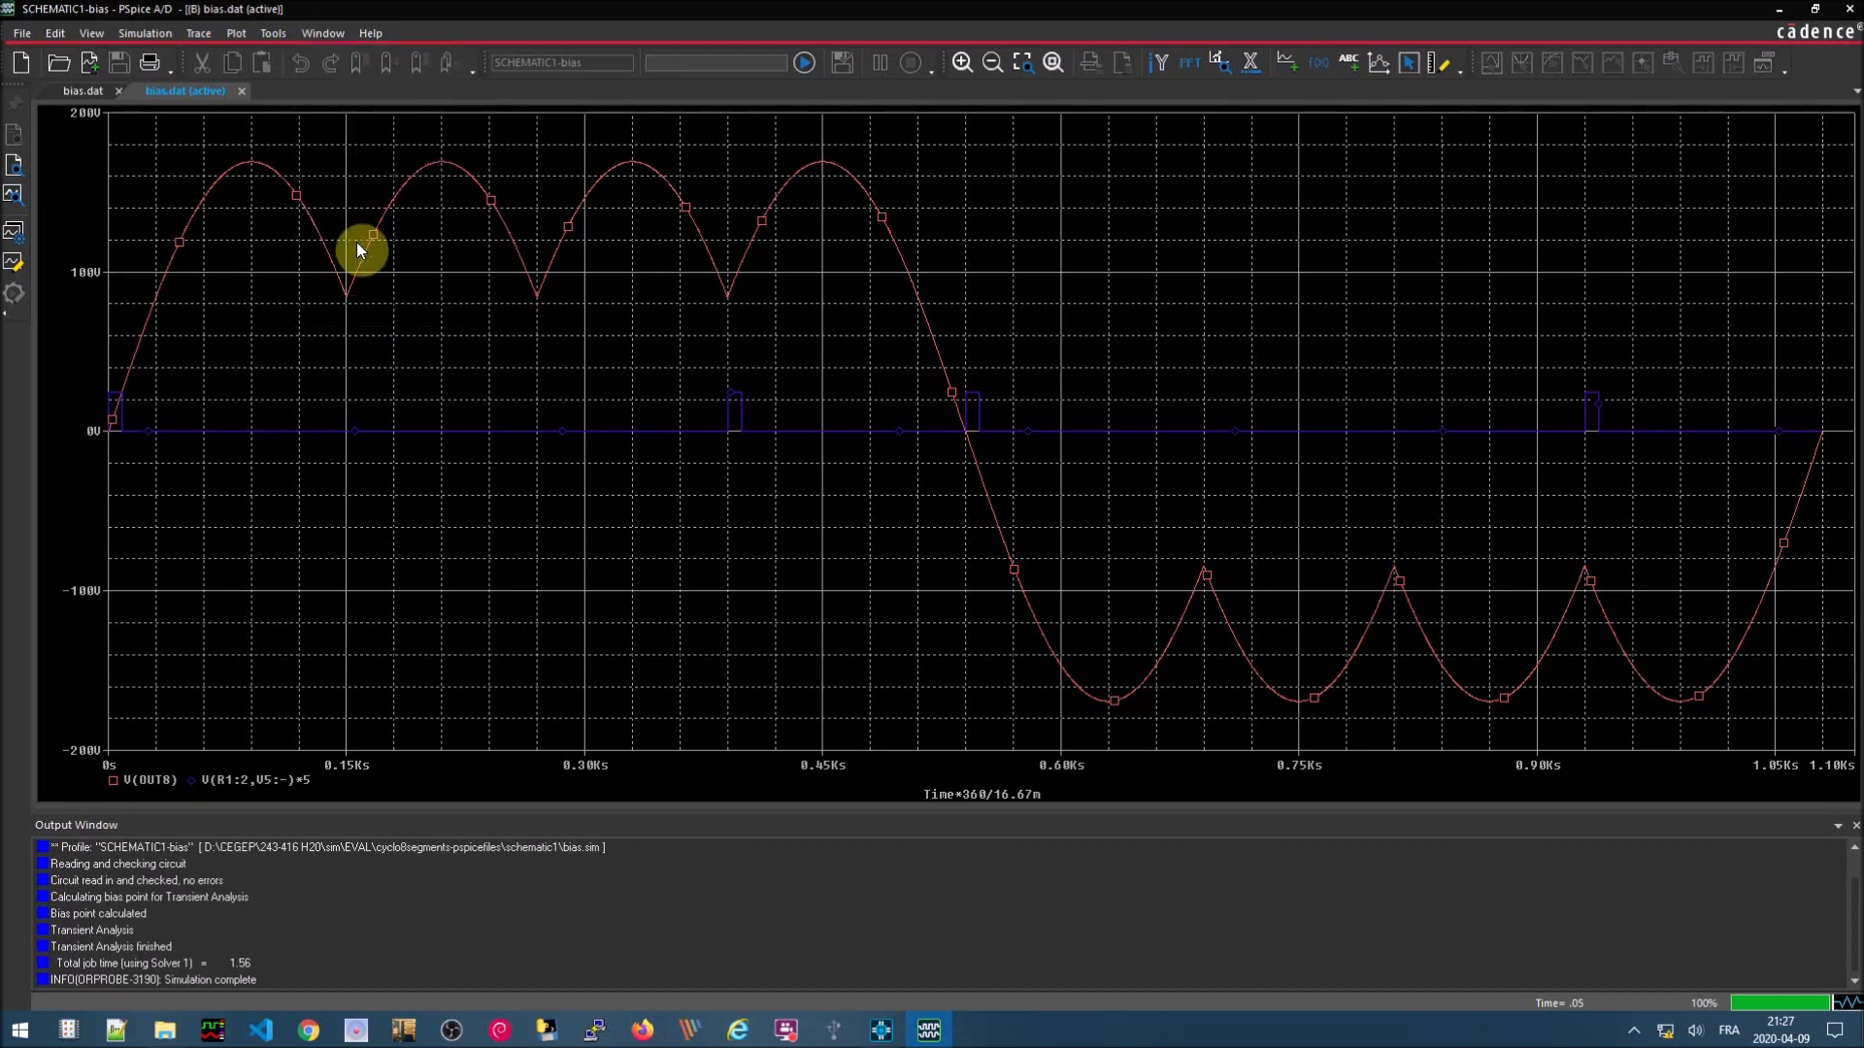
pyautogui.click(779, 454)
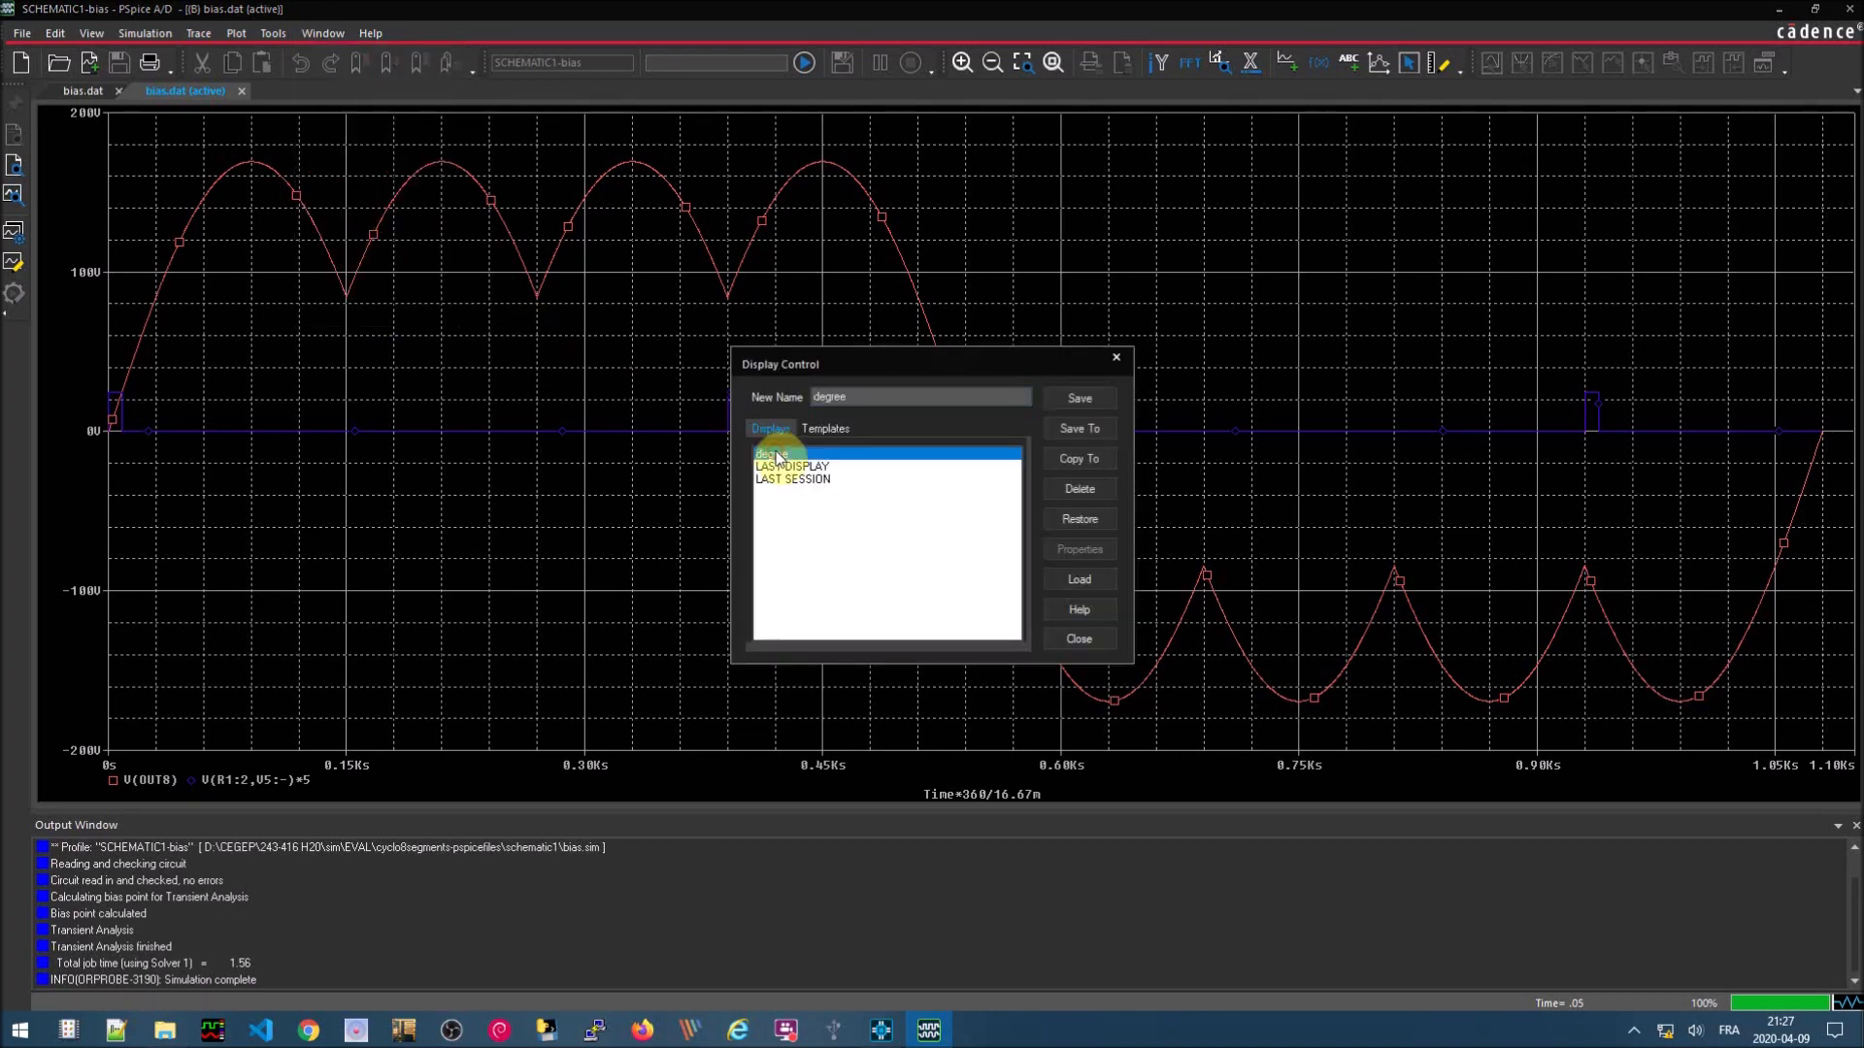
pyautogui.click(1082, 402)
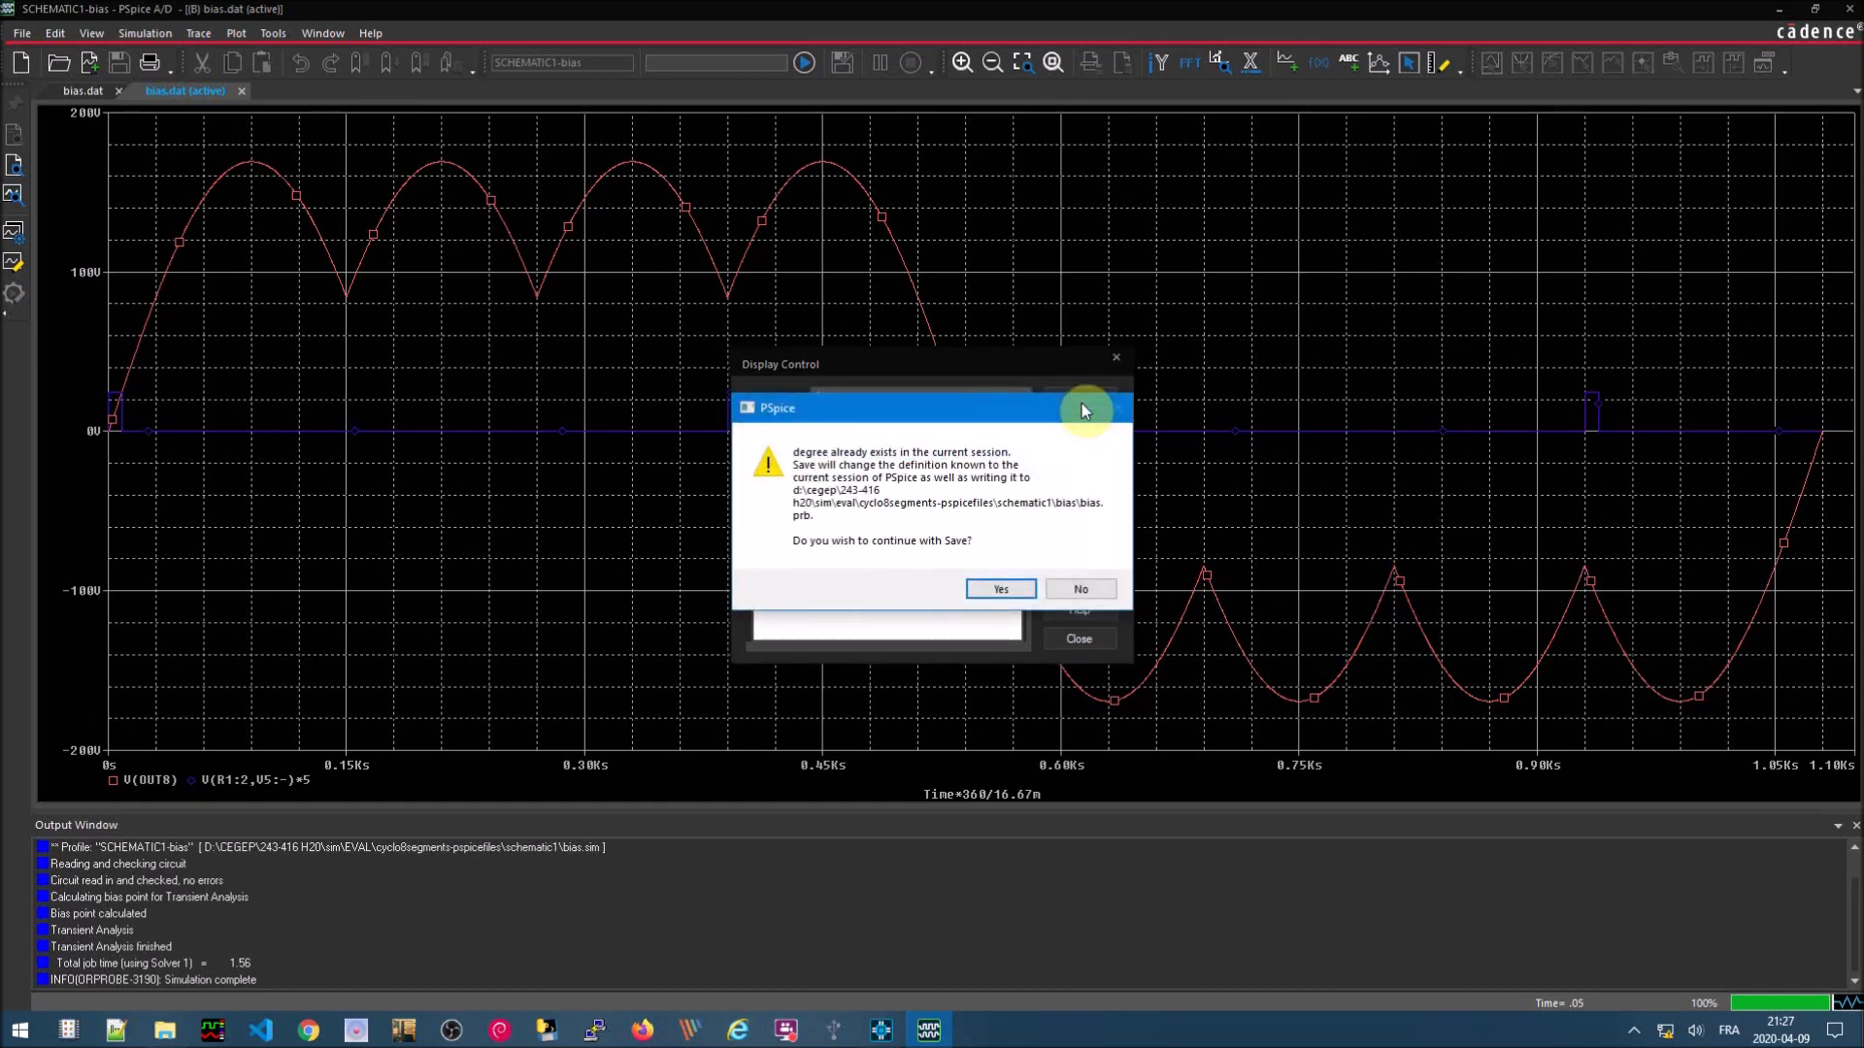
pyautogui.click(1005, 594)
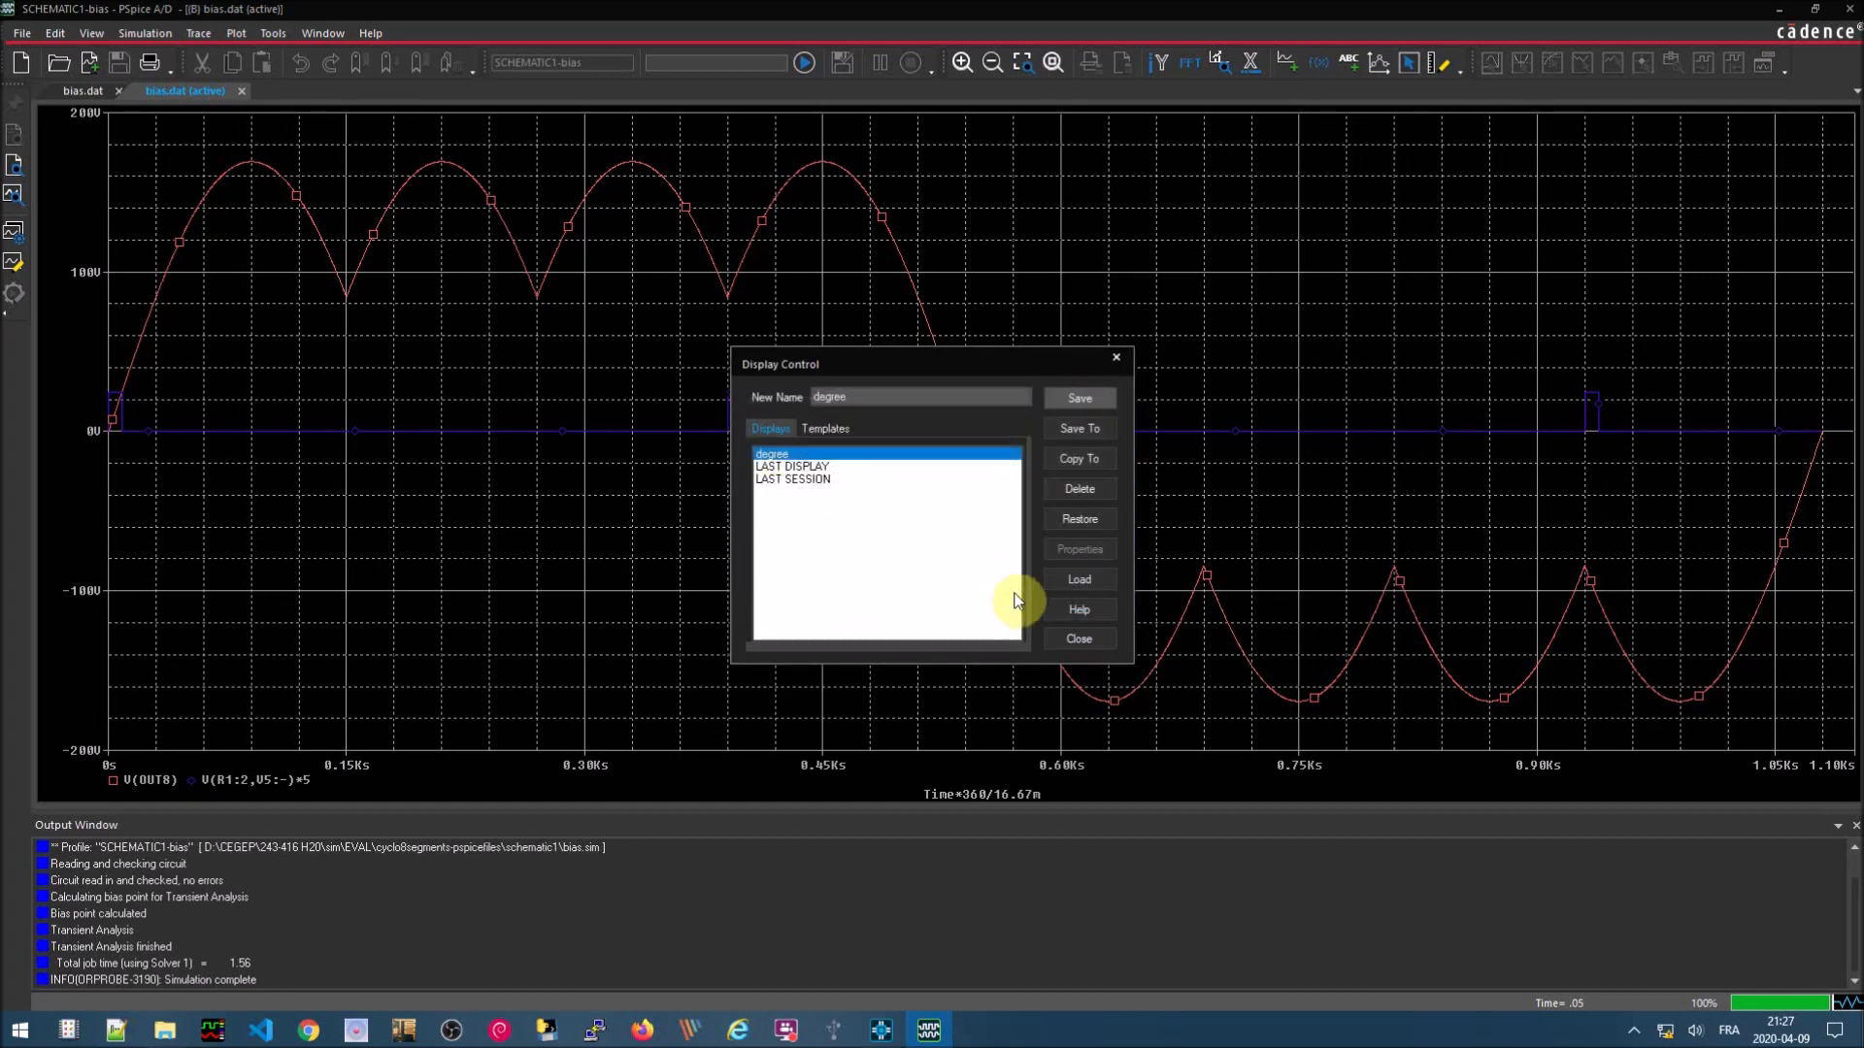
pyautogui.click(1114, 361)
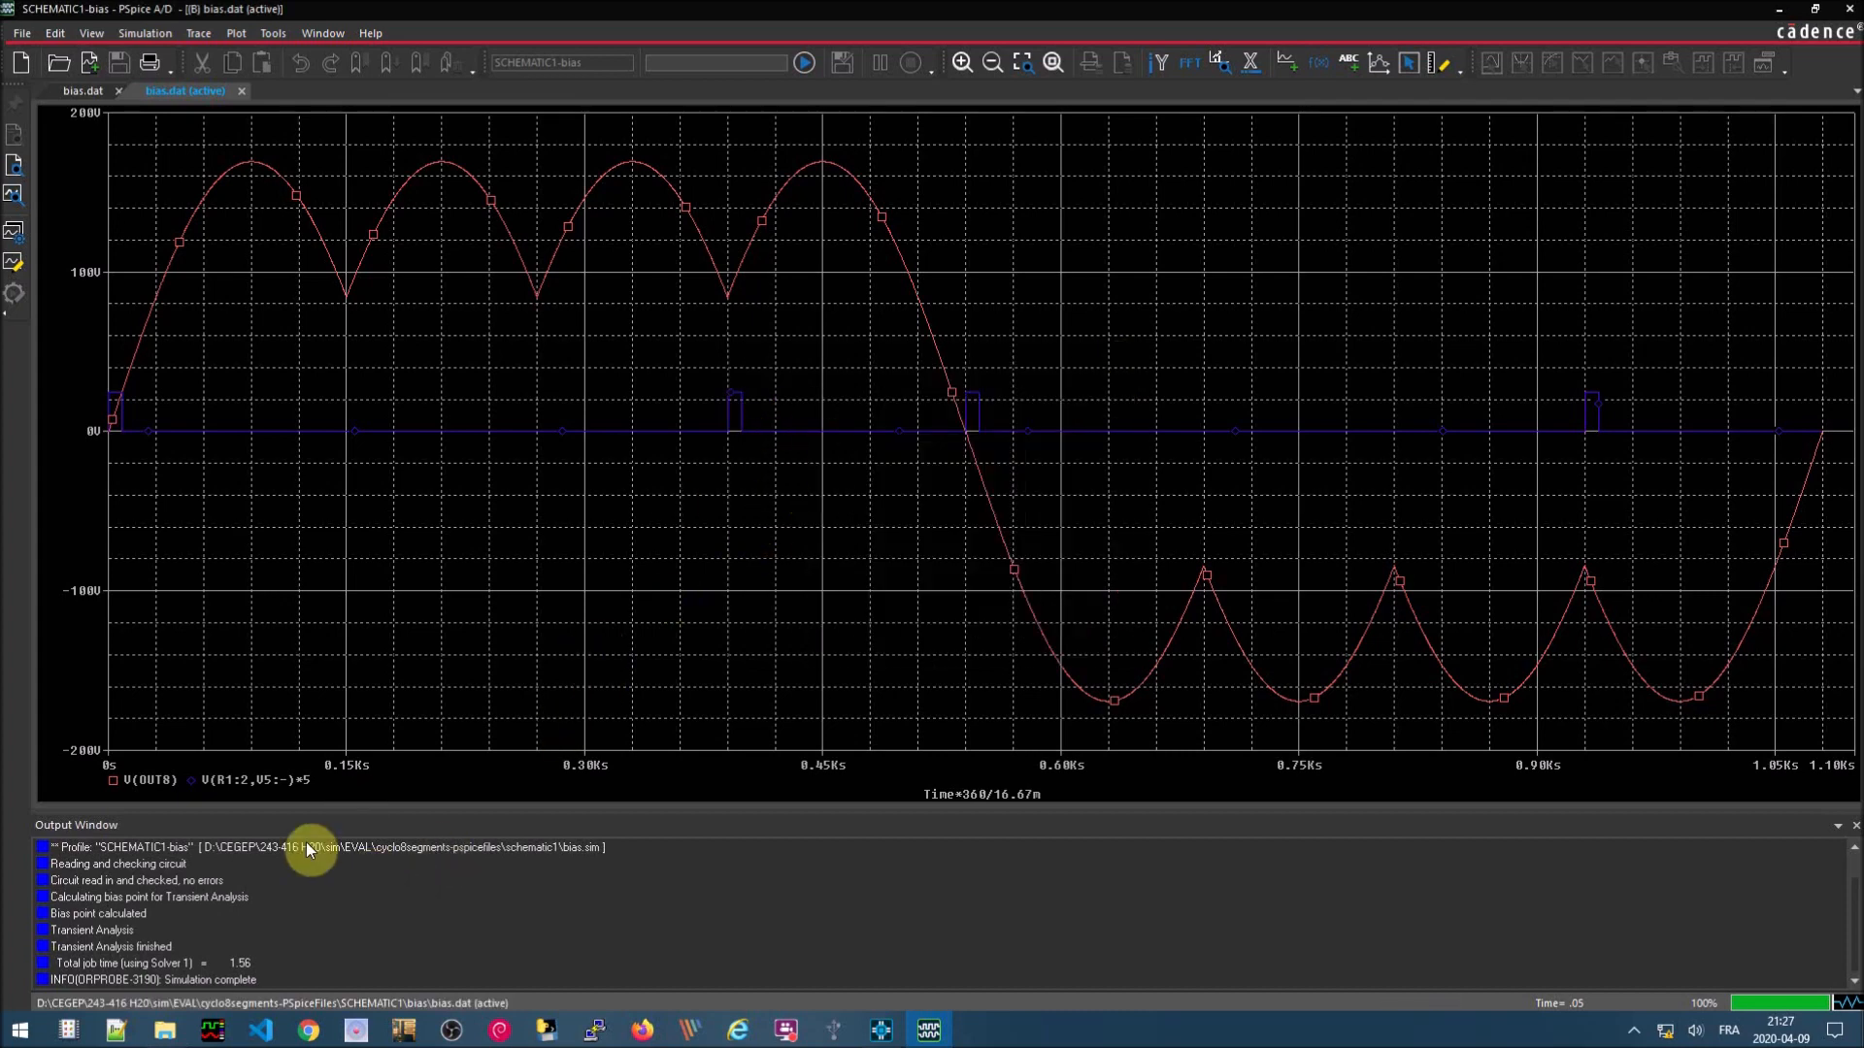
# - Remove the *5 factor from the differential voltage trace so its expression is V(R1:2,V5:-), and rerun the simulation
pyautogui.doubleClick(254, 784)
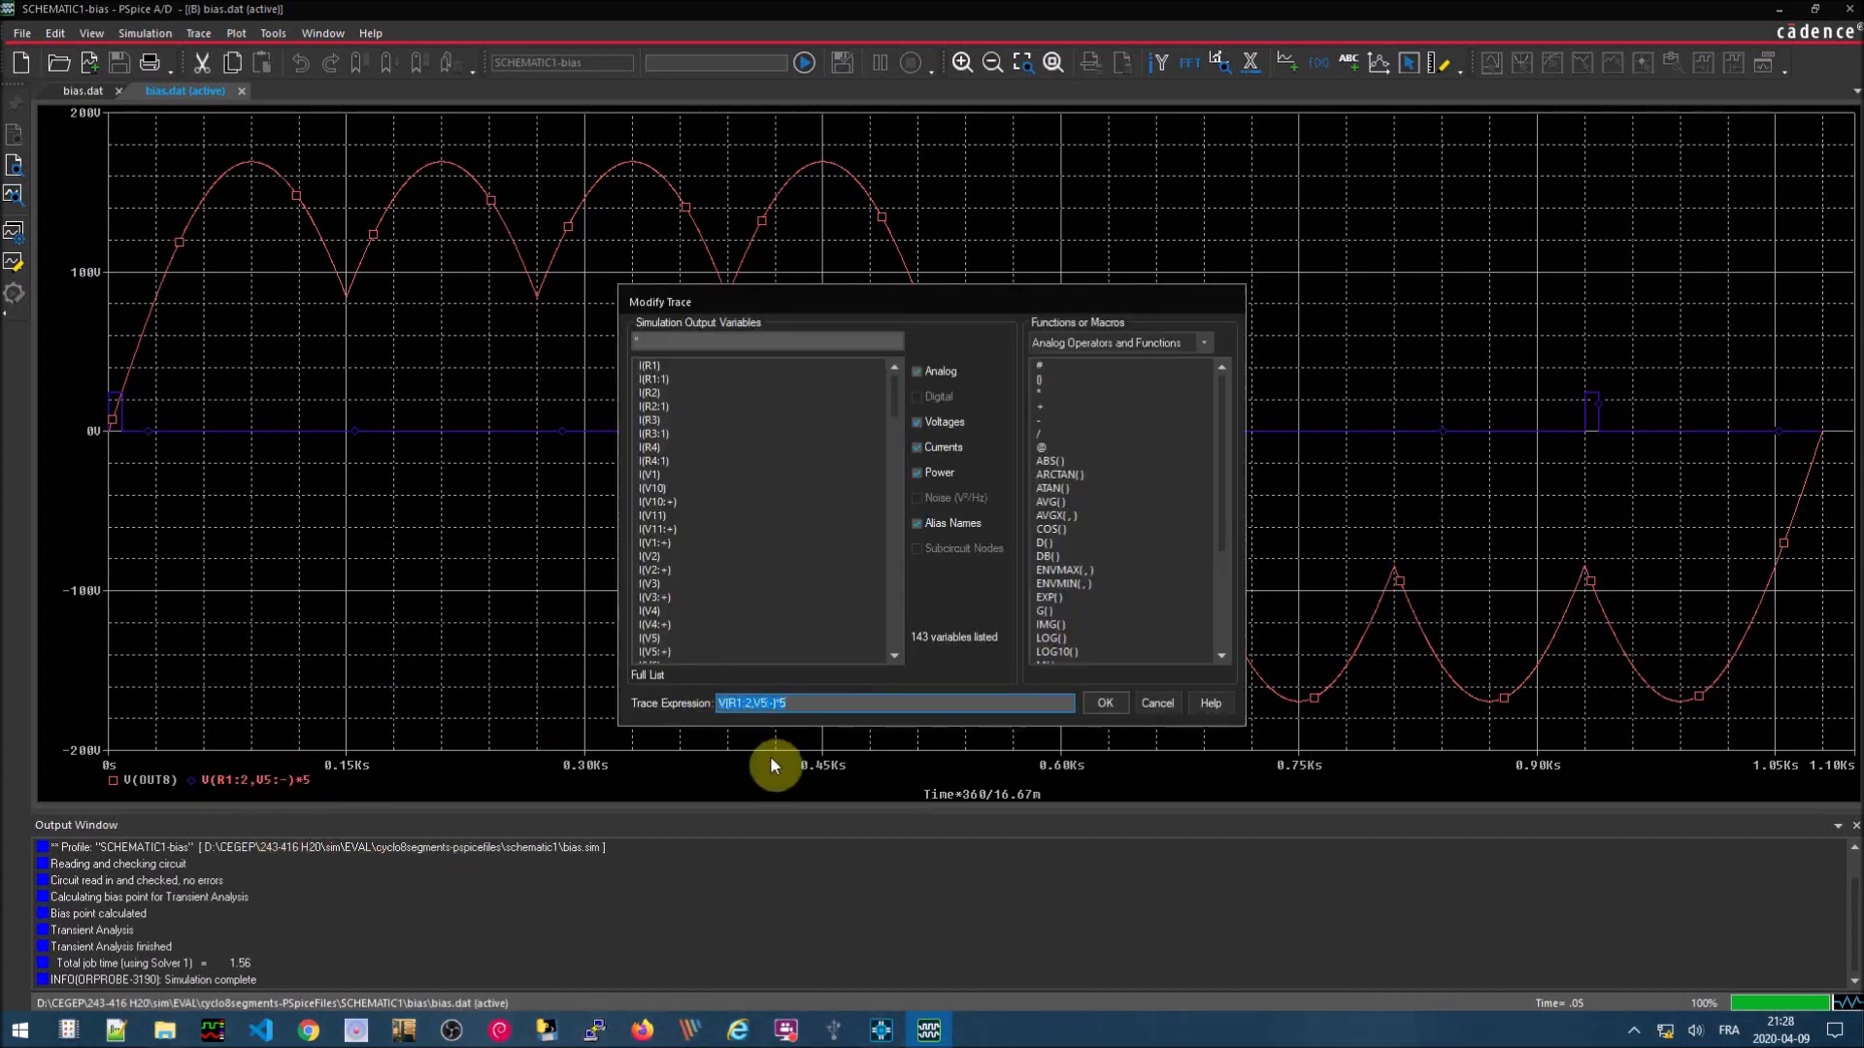
pyautogui.click(802, 705)
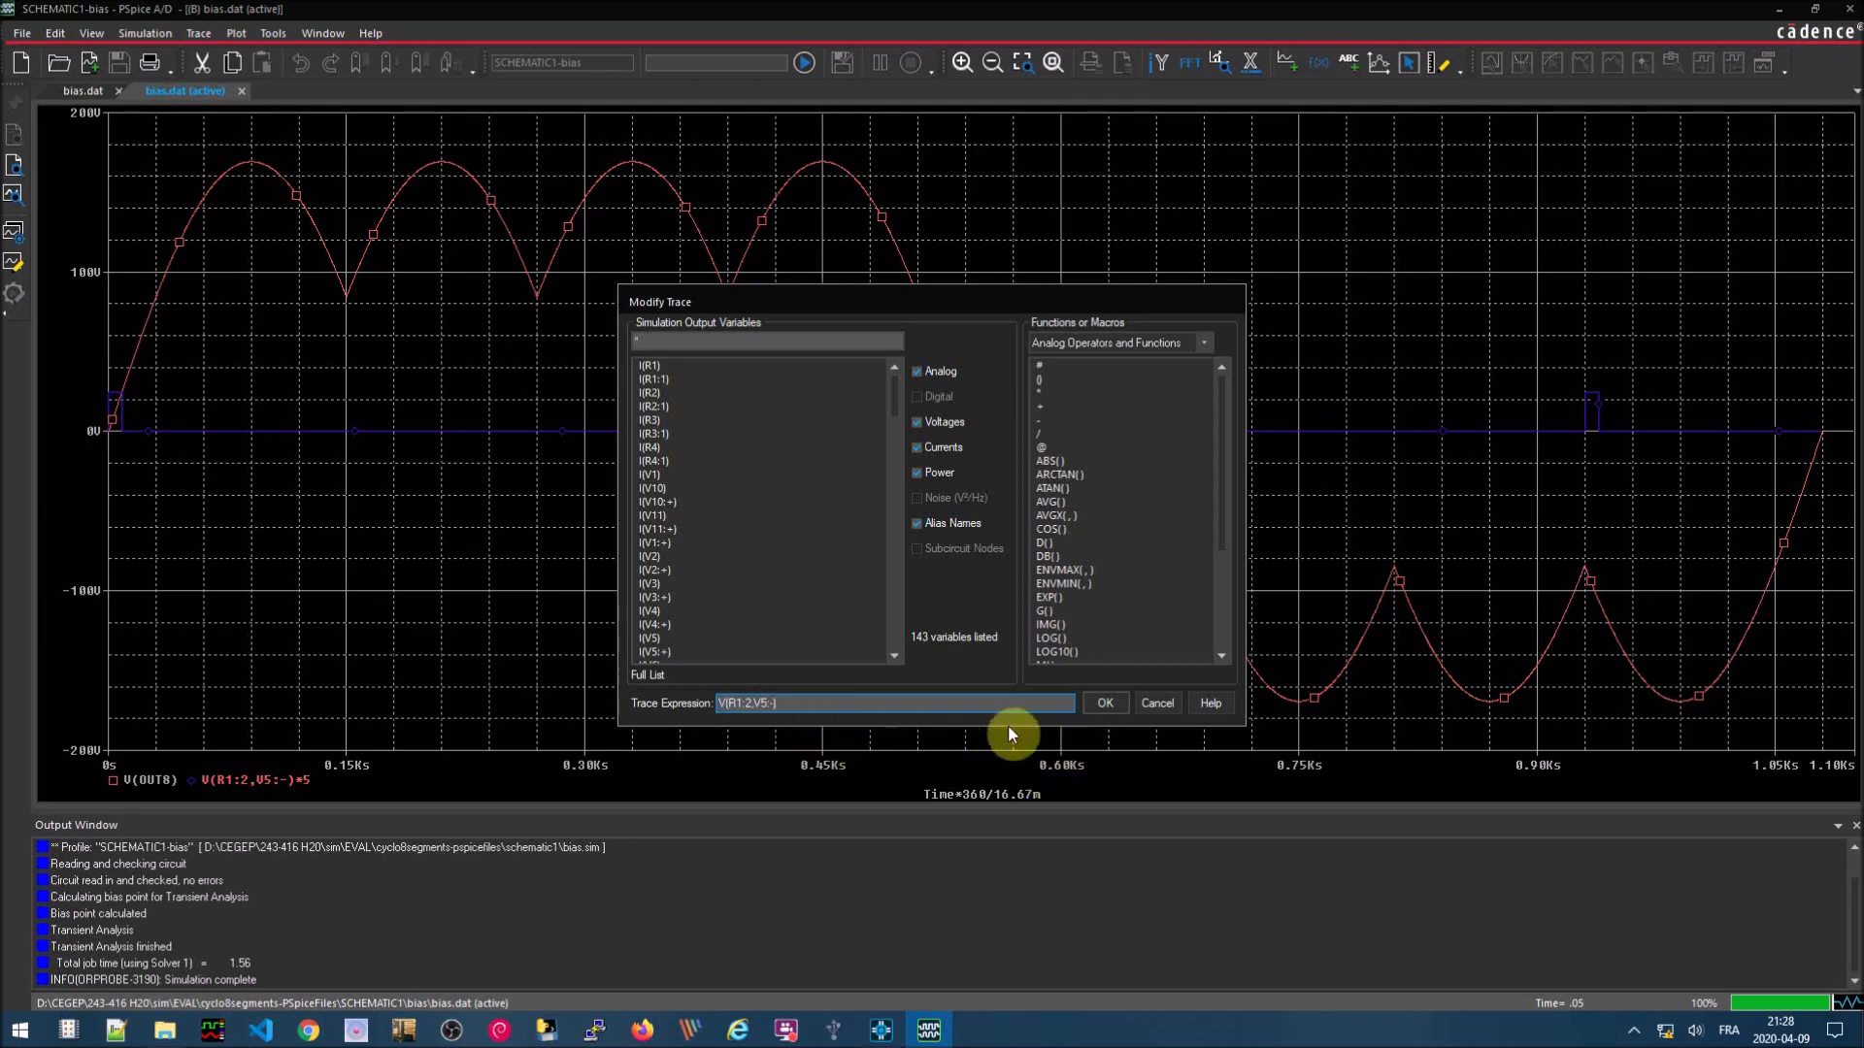
pyautogui.click(1101, 705)
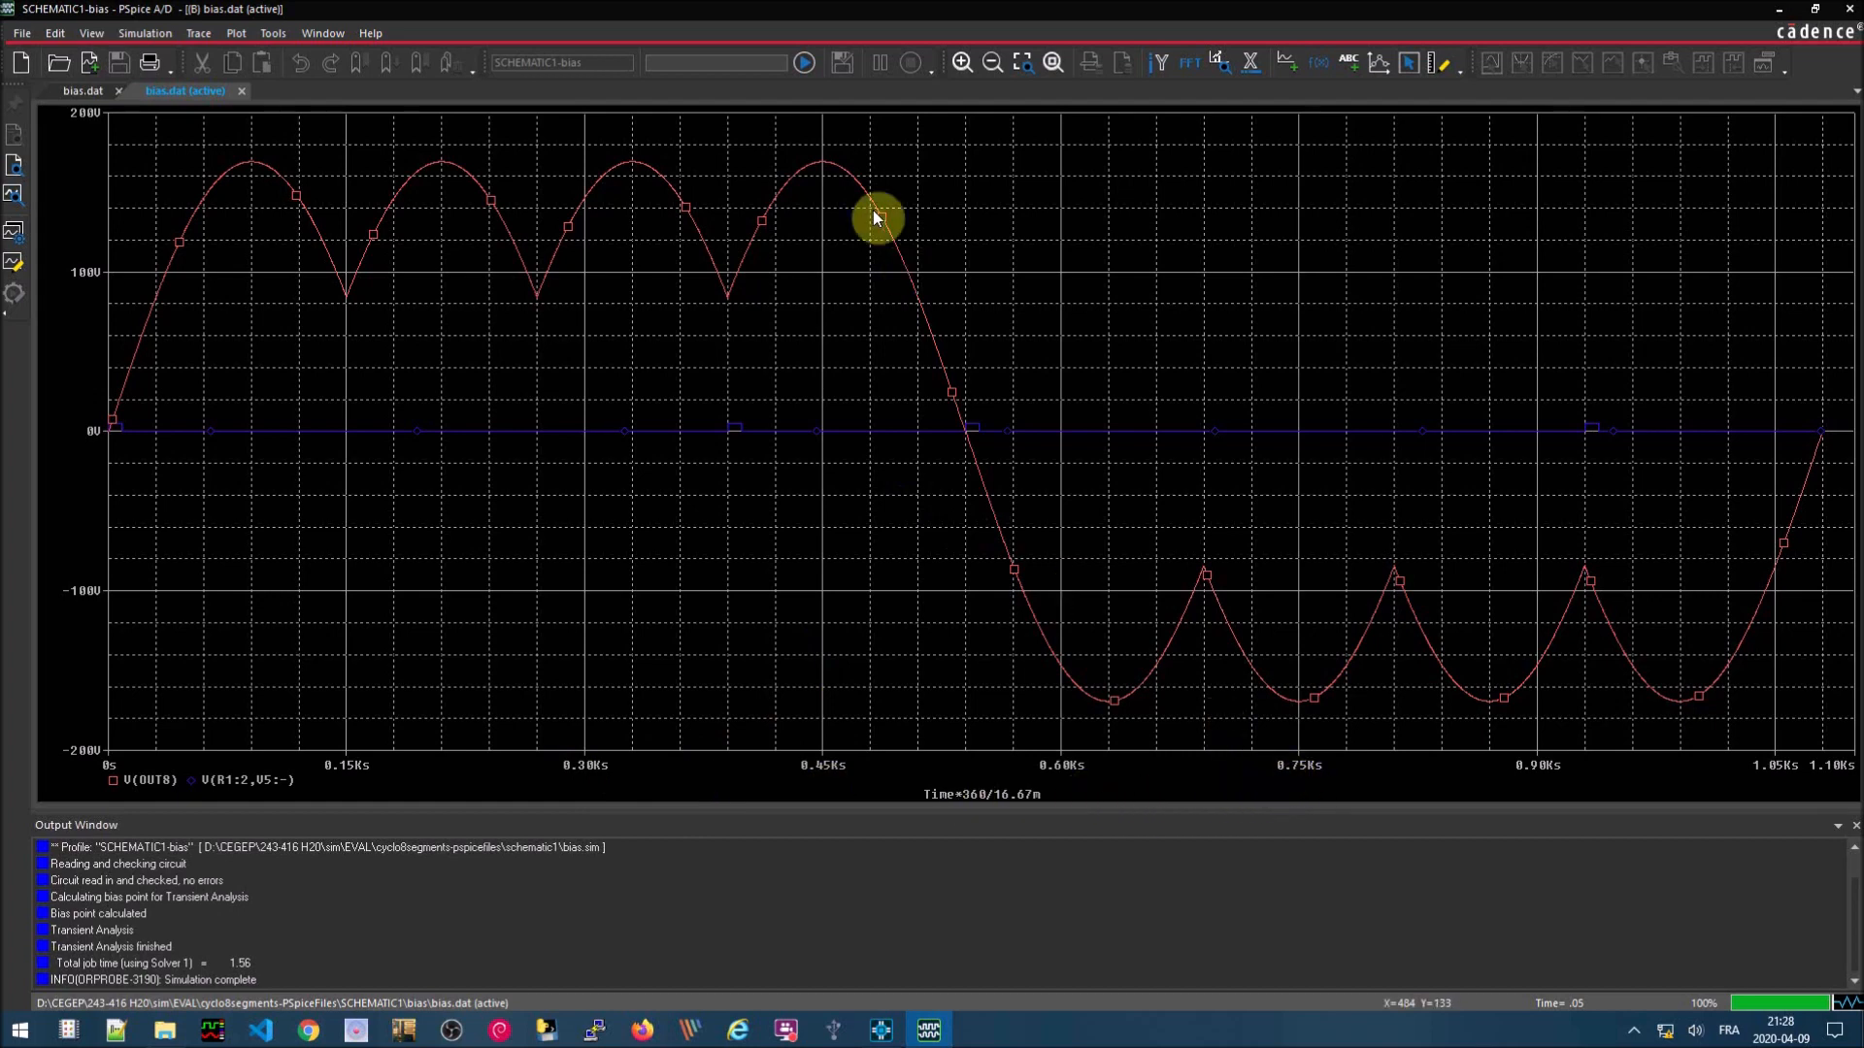
pyautogui.click(806, 64)
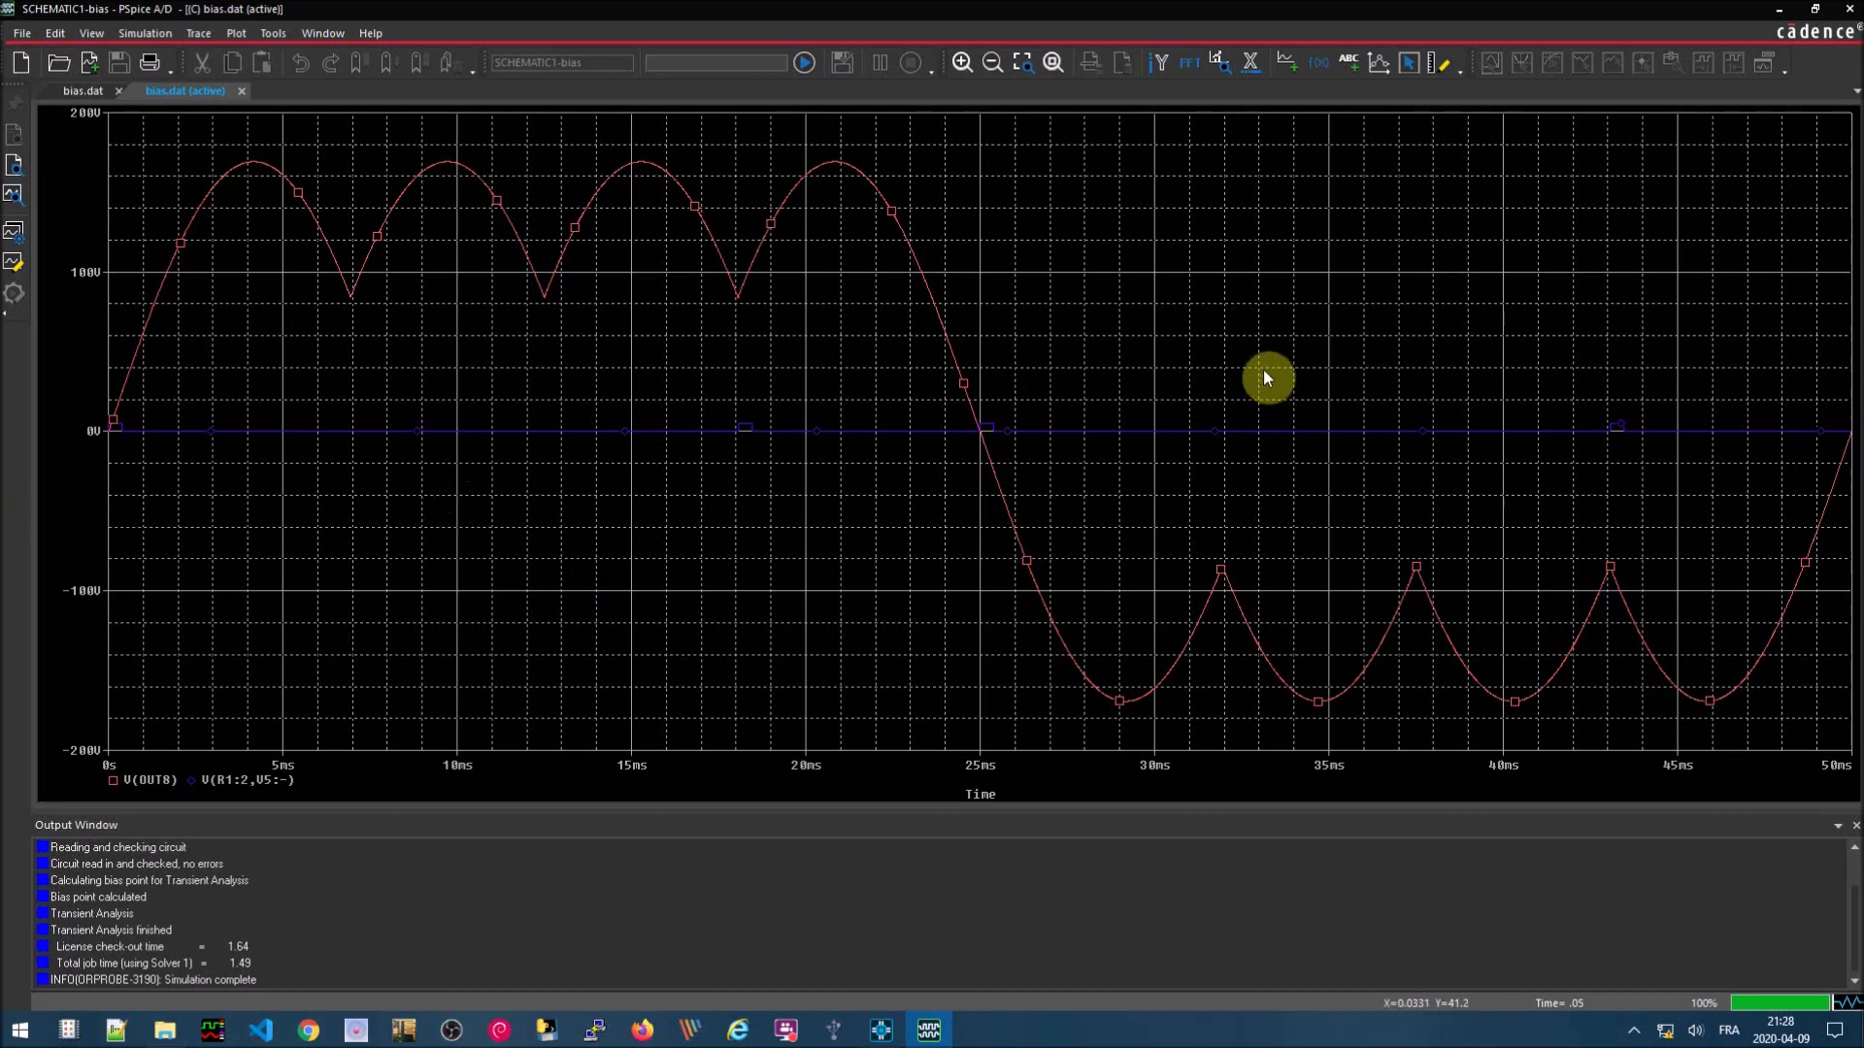
# - Display the Fourier transform of the traces and set the X axis to a user-defined range of 0Hz to 600
pyautogui.click(1191, 68)
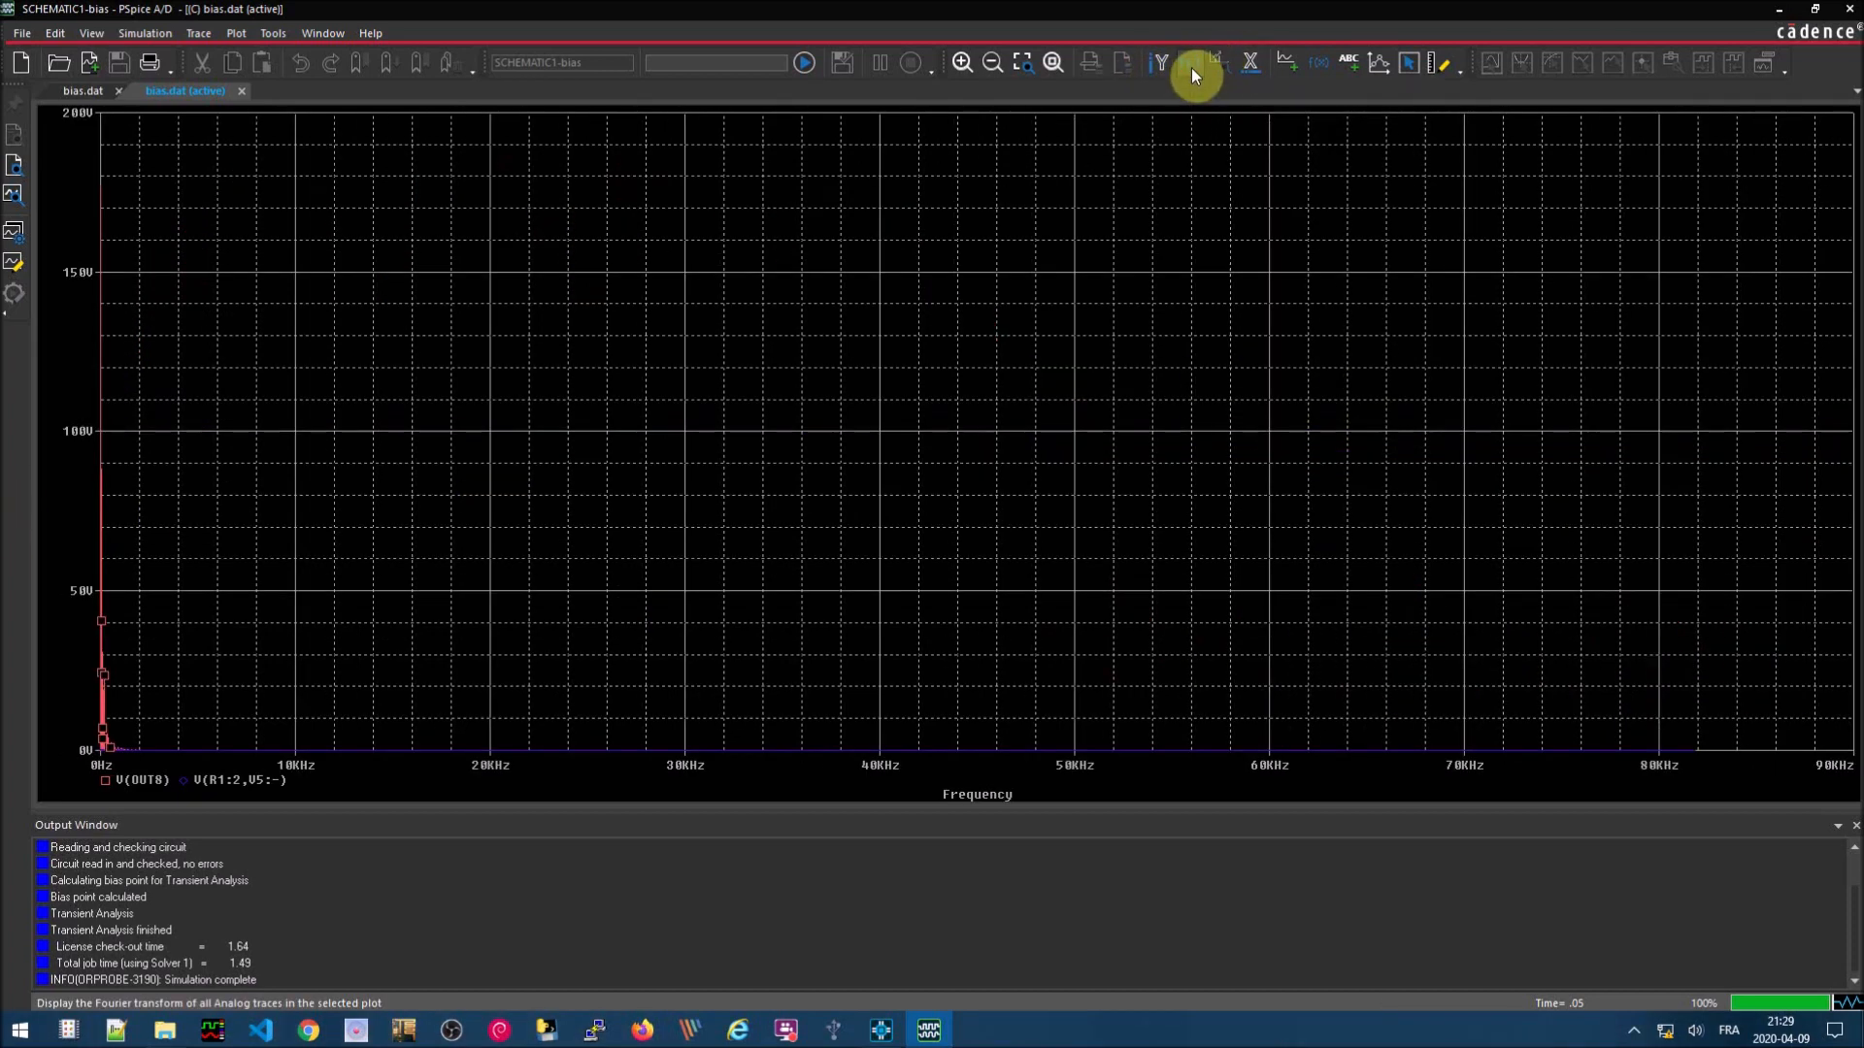
pyautogui.click(237, 31)
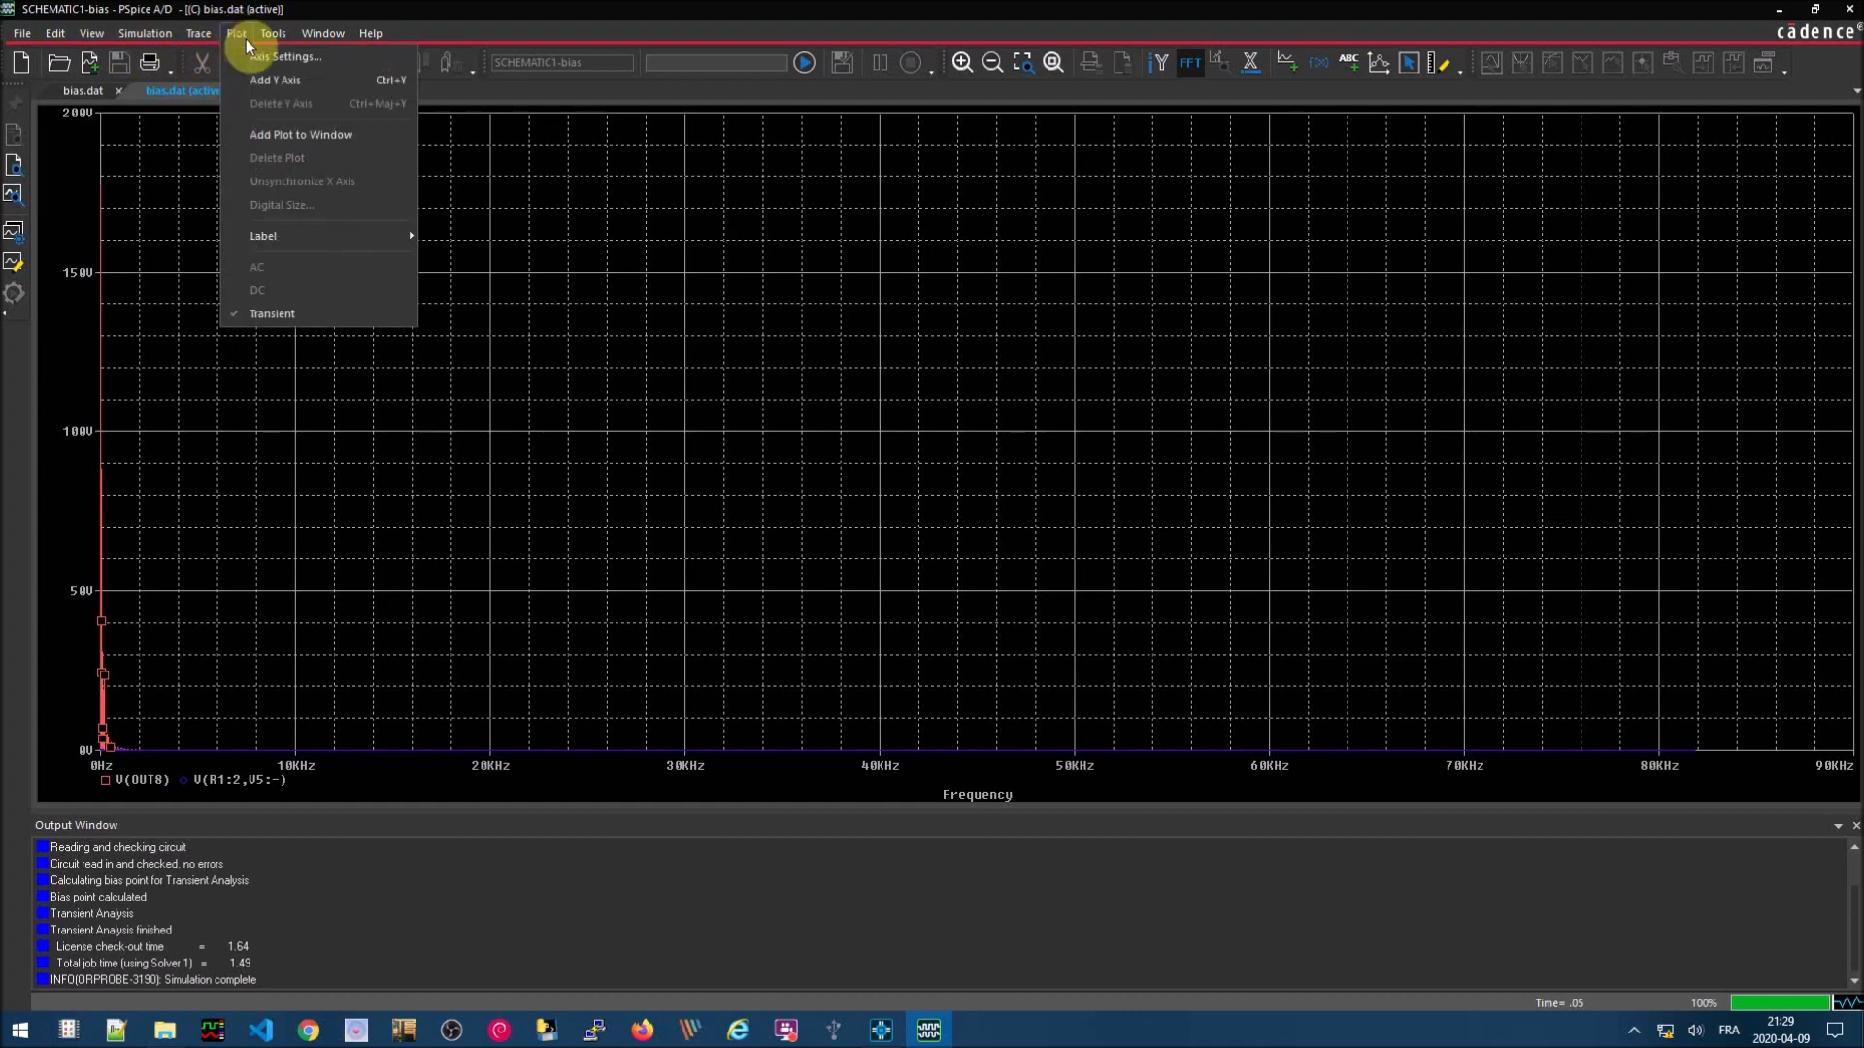
pyautogui.click(258, 56)
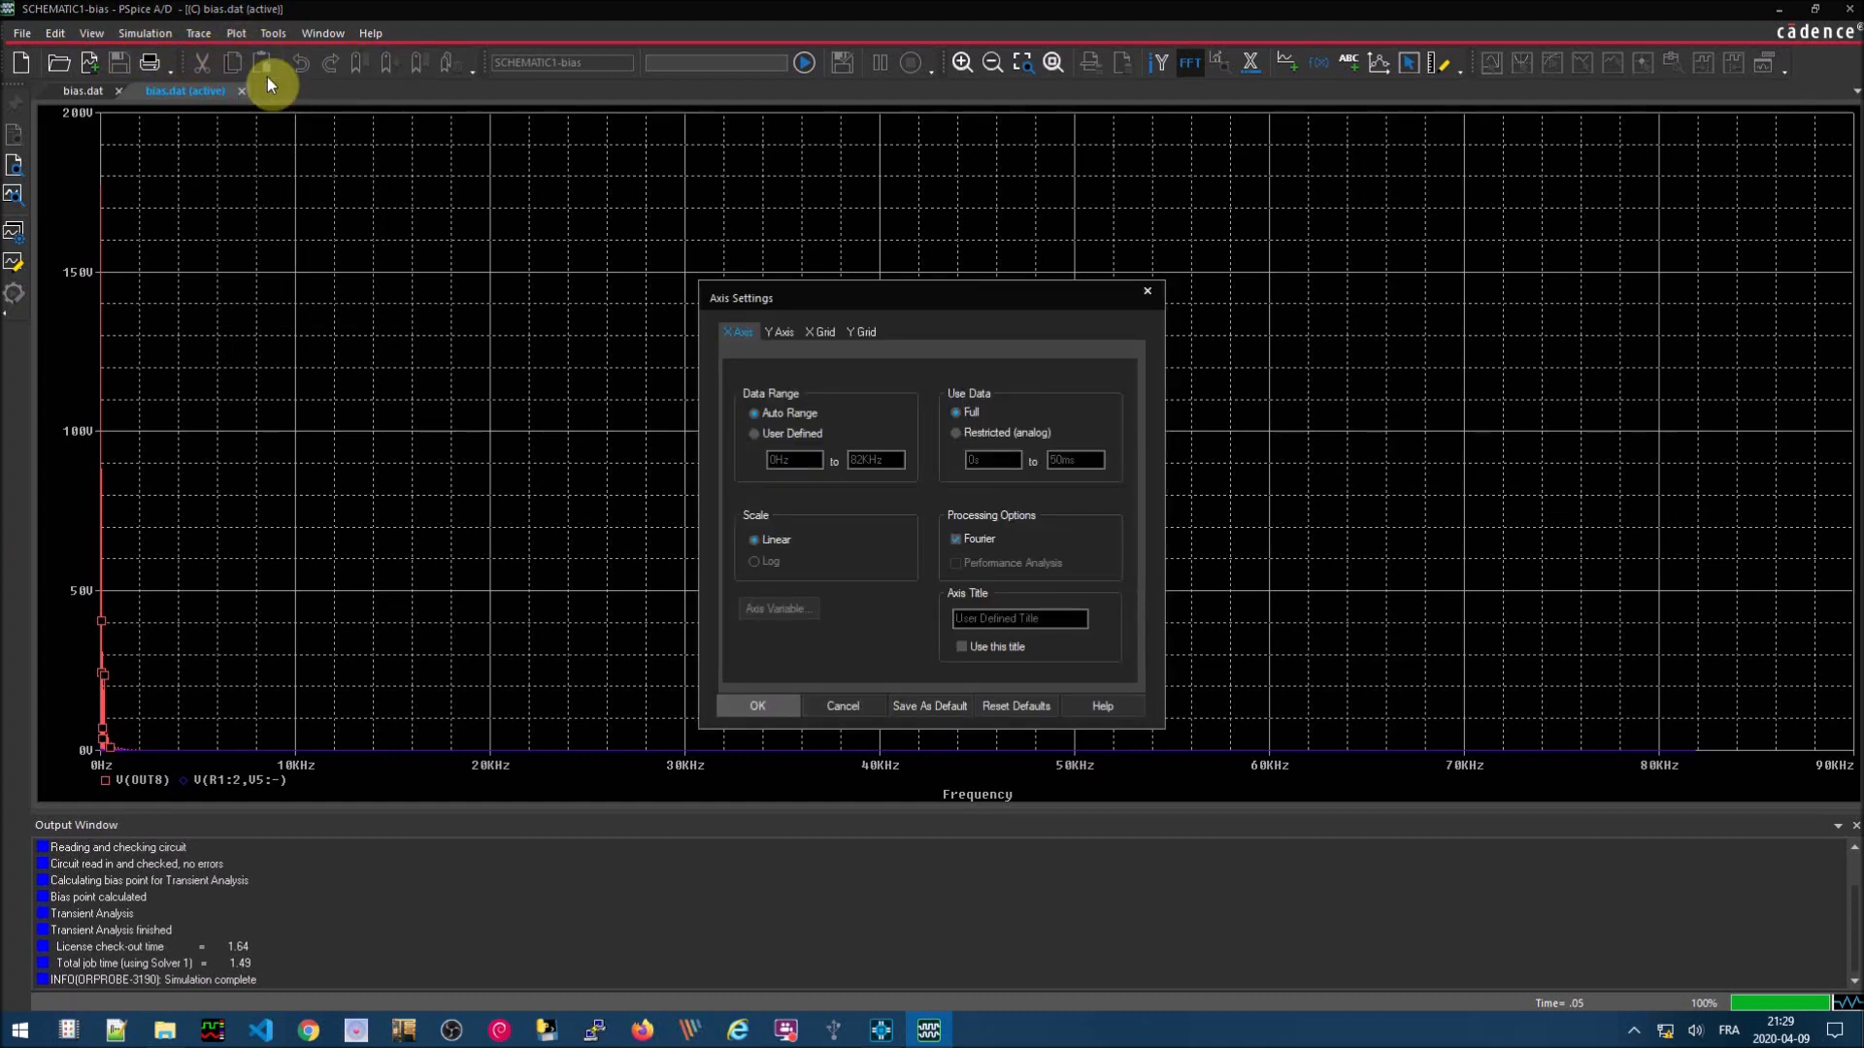
pyautogui.click(756, 435)
pyautogui.moveTo(882, 461); pyautogui.dragTo(766, 462)
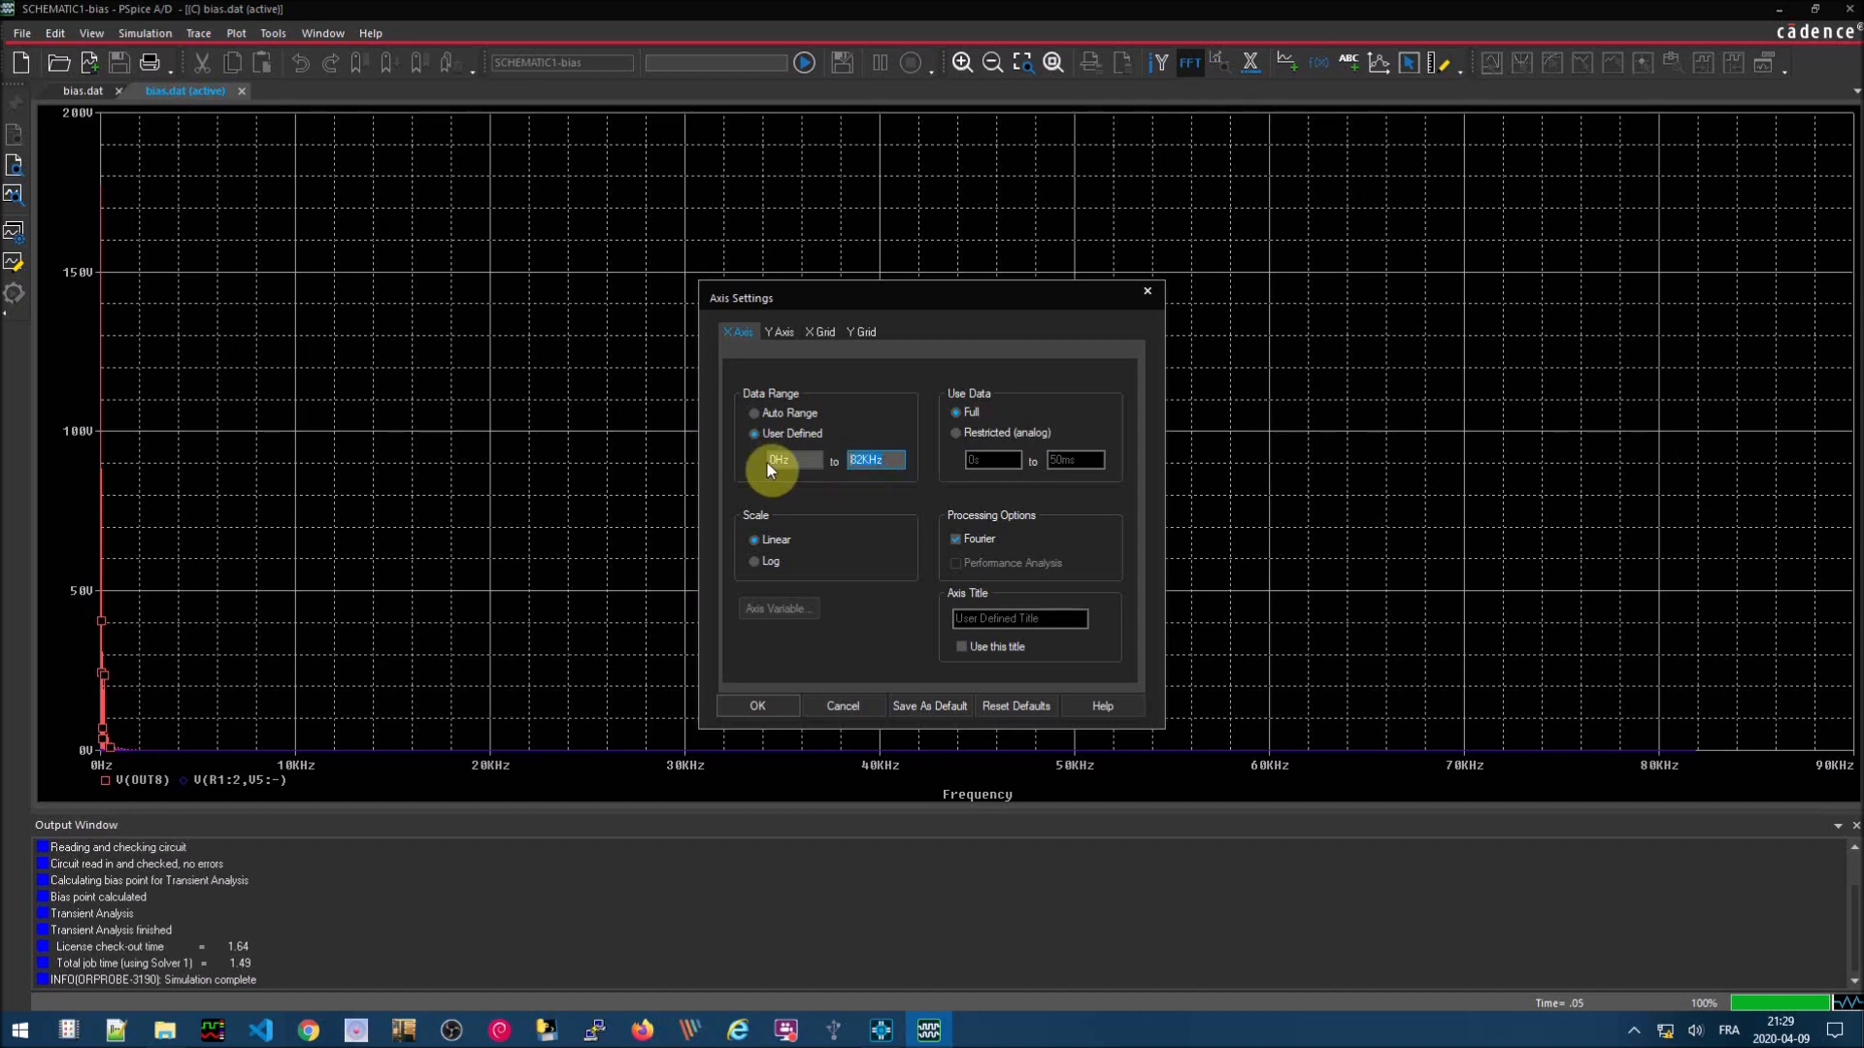
pyautogui.write('600')
pyautogui.press('Return')
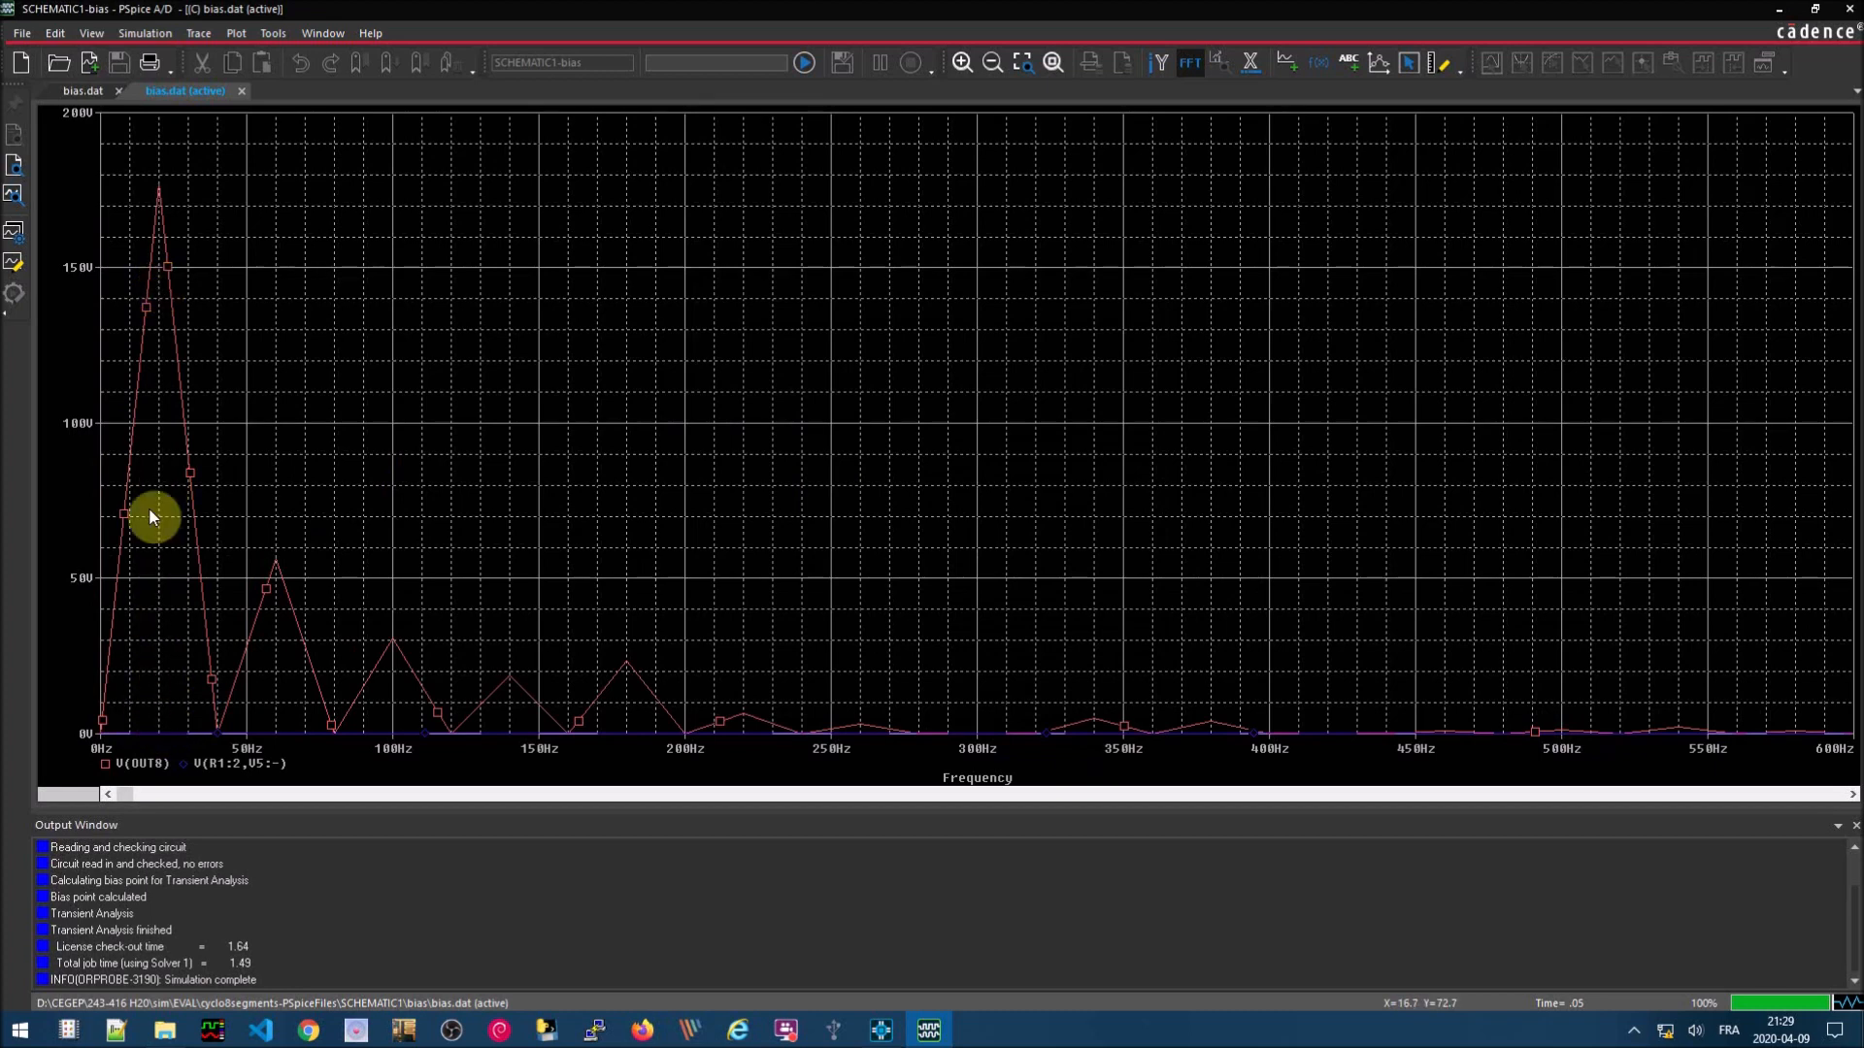
# - Switch to the OrCAD Capture window and delete the vertical wire joining V8 to the X2 output line
pyautogui.click(1408, 64)
pyautogui.click(1764, 66)
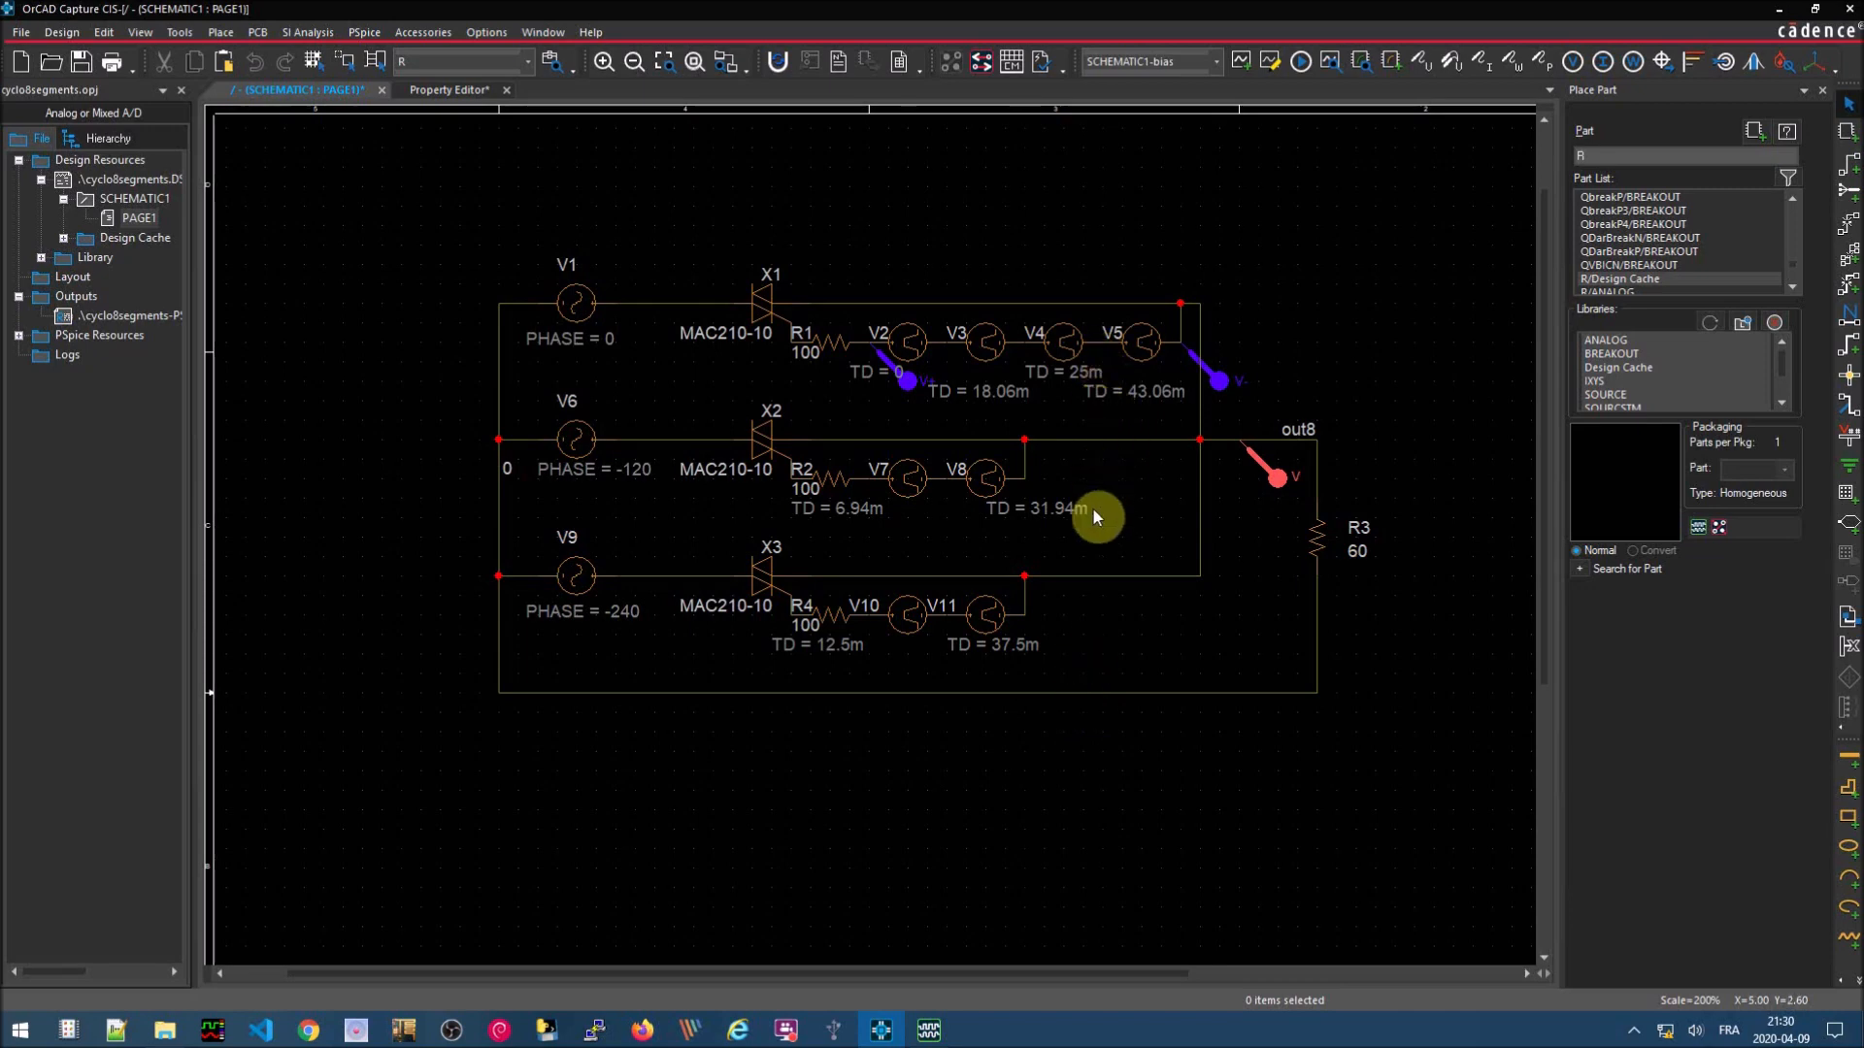
pyautogui.click(1024, 466)
pyautogui.press('Delete')
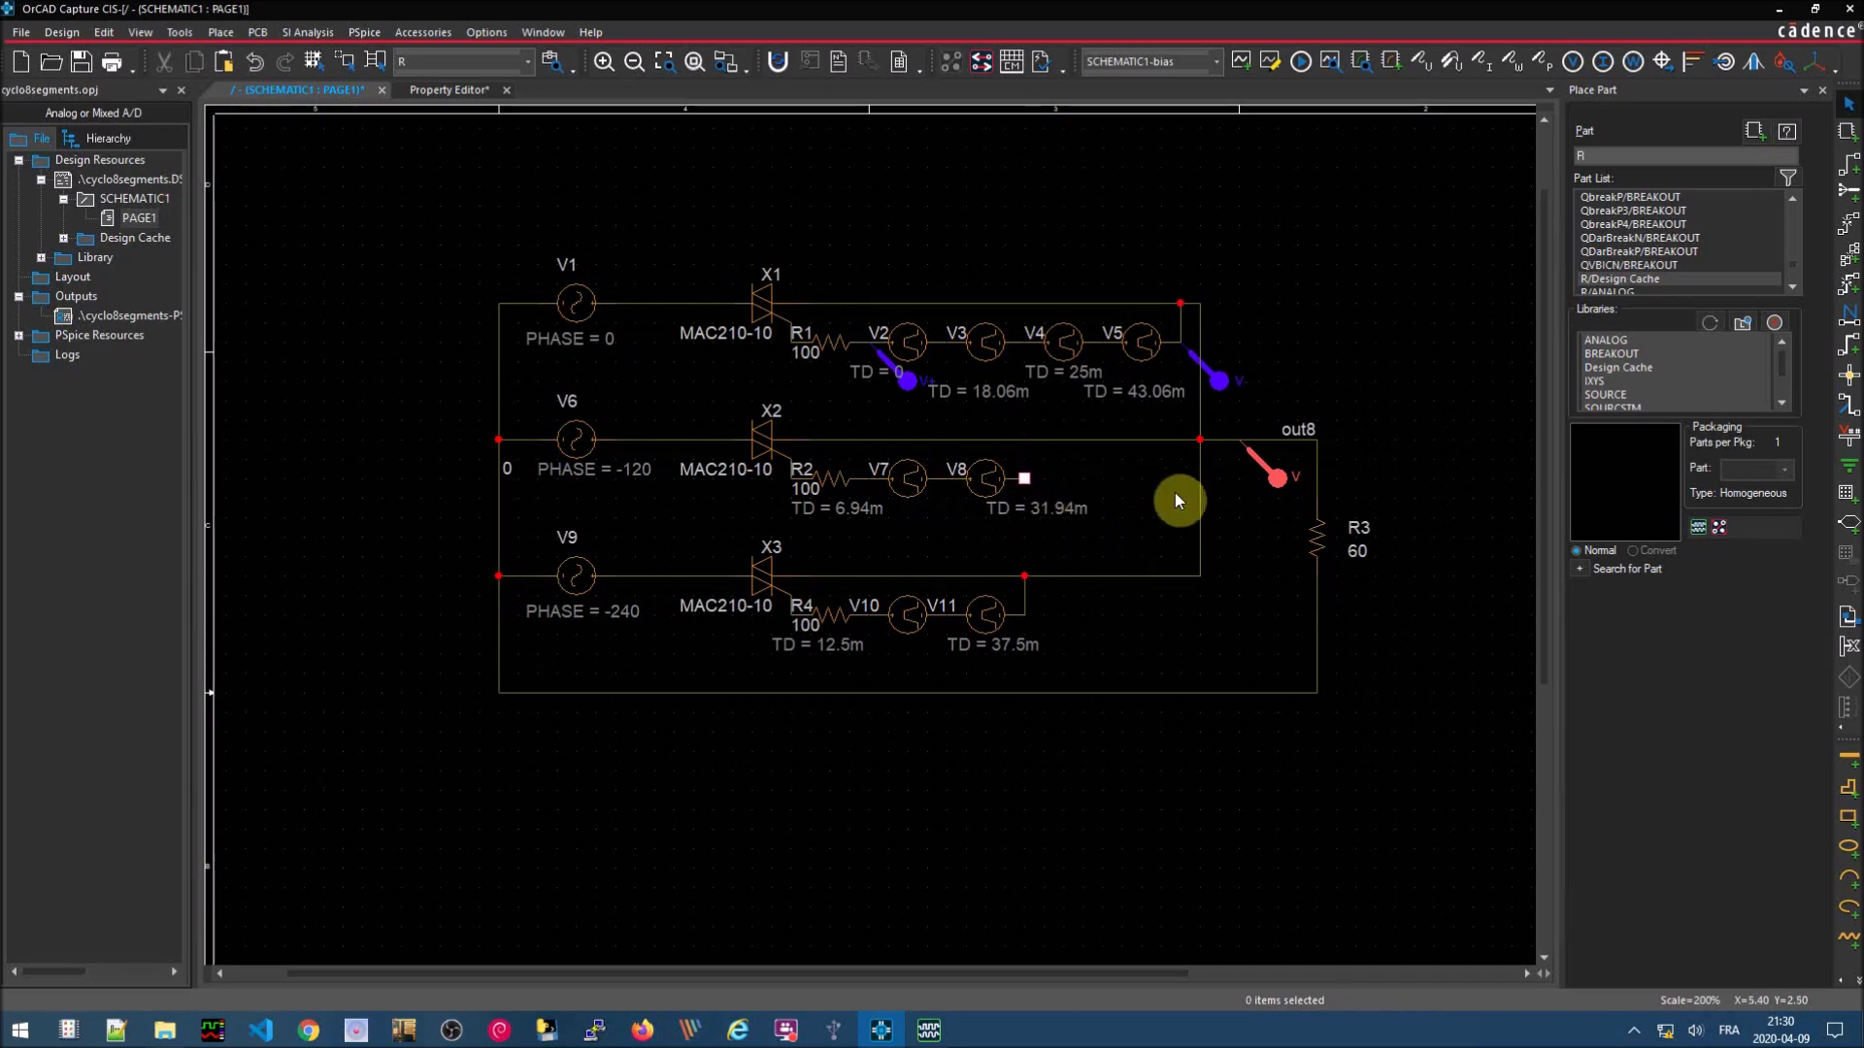